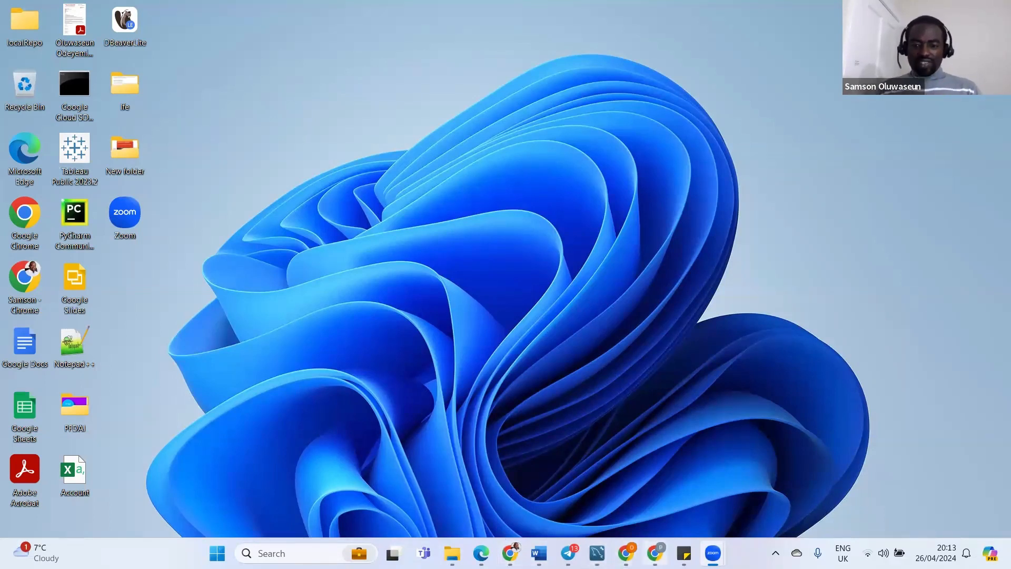
Switch to the browser and read the W3Schools Excel Introduction page on what Excel is and why to use it
key("alt+Tab")
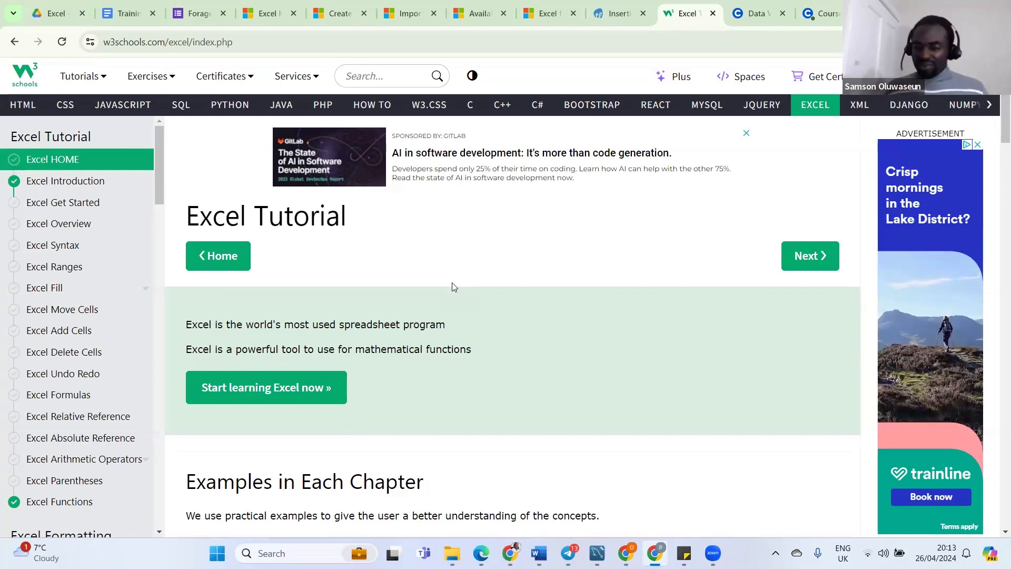
left_click(47, 188)
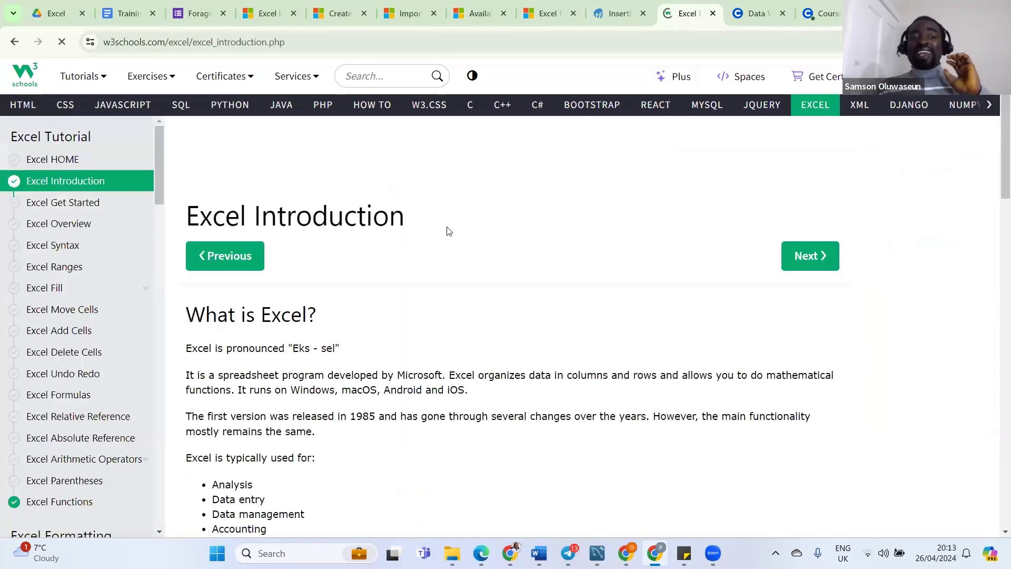
scroll(463, 238, "down", 3)
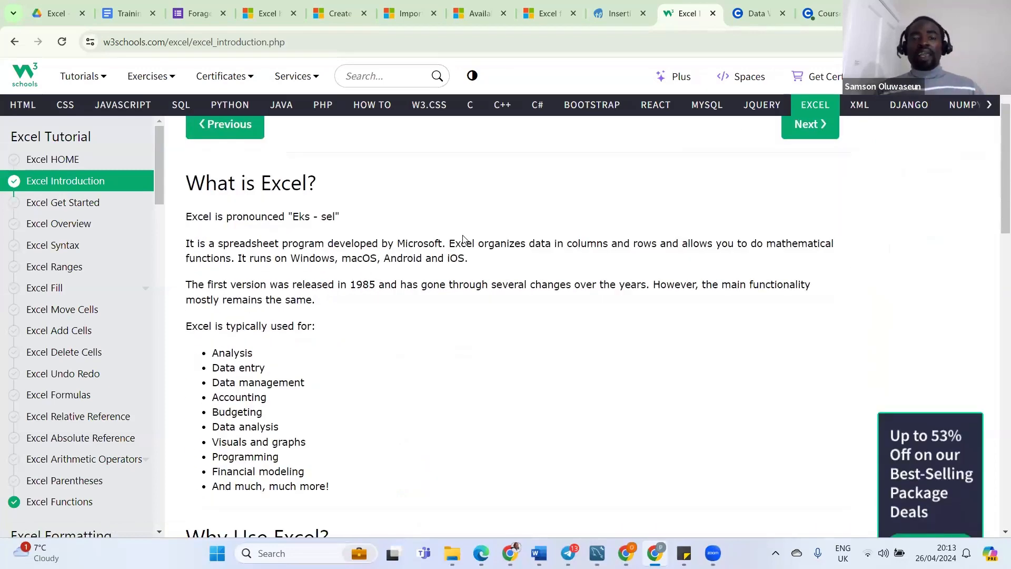
scroll(463, 239, "up", 1)
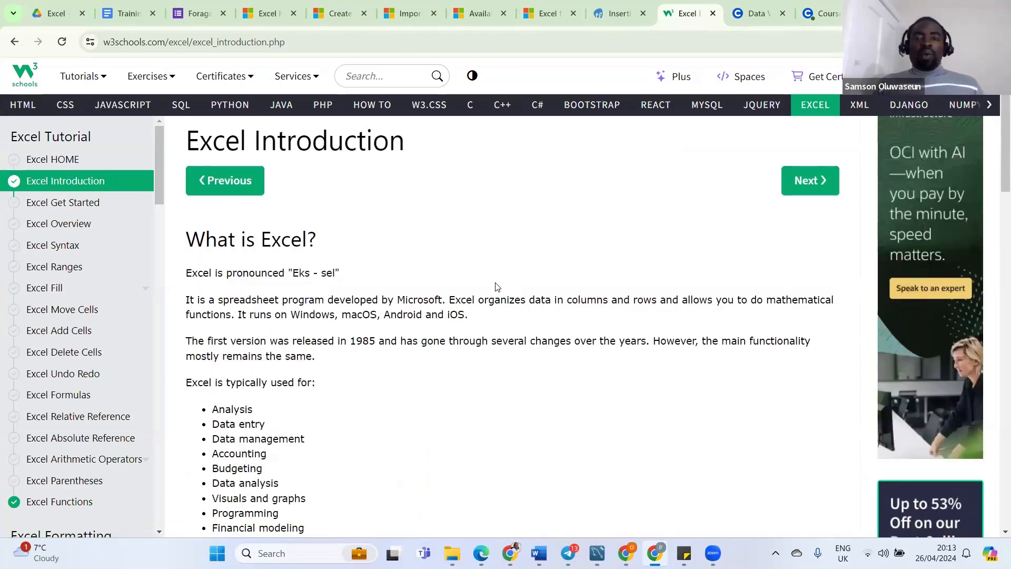
scroll(497, 287, "down", 1)
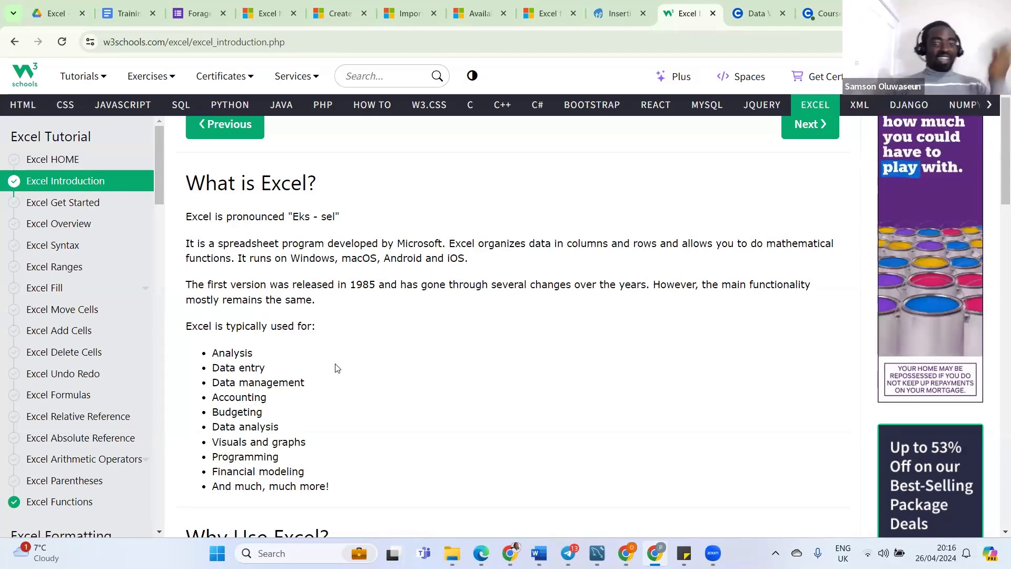
scroll(347, 358, "down", 6)
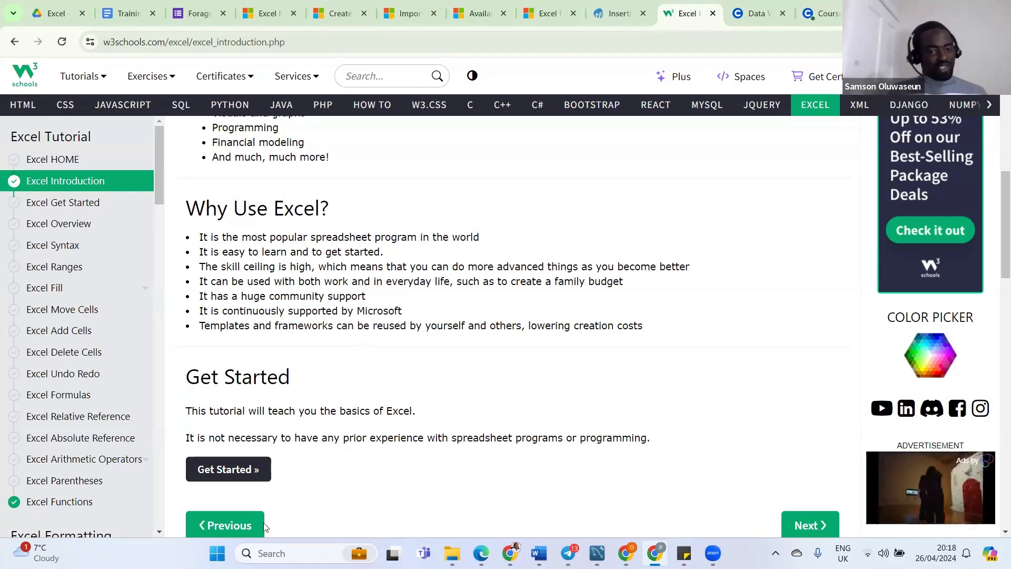
Launch Excel and maximize its start window
left_click(217, 553)
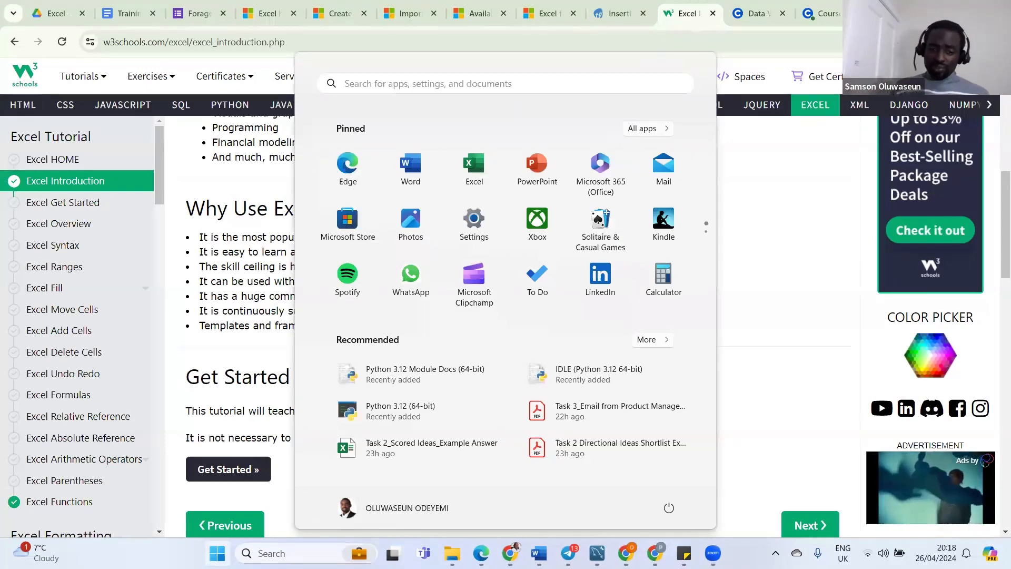
type("ex")
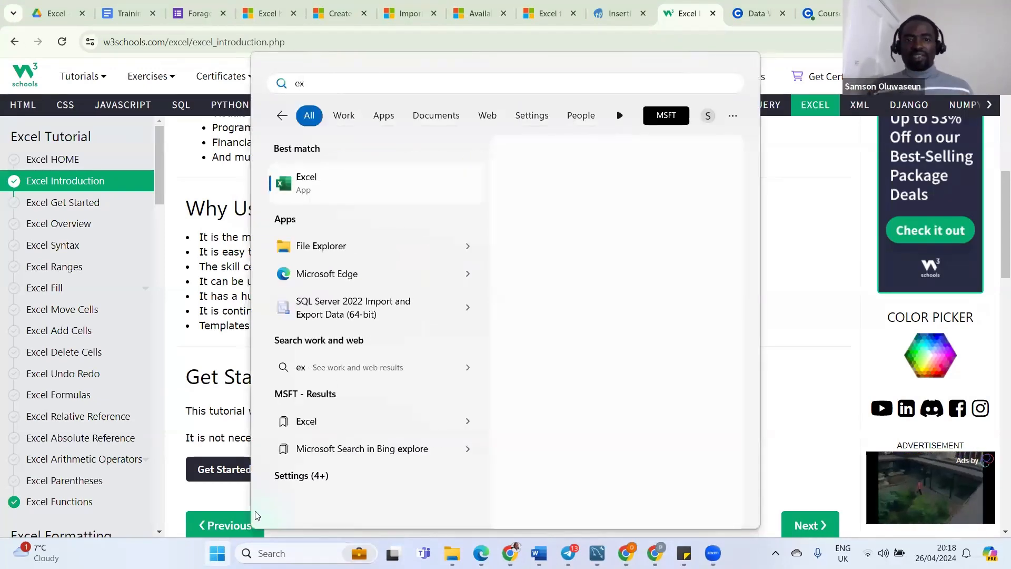
left_click(342, 185)
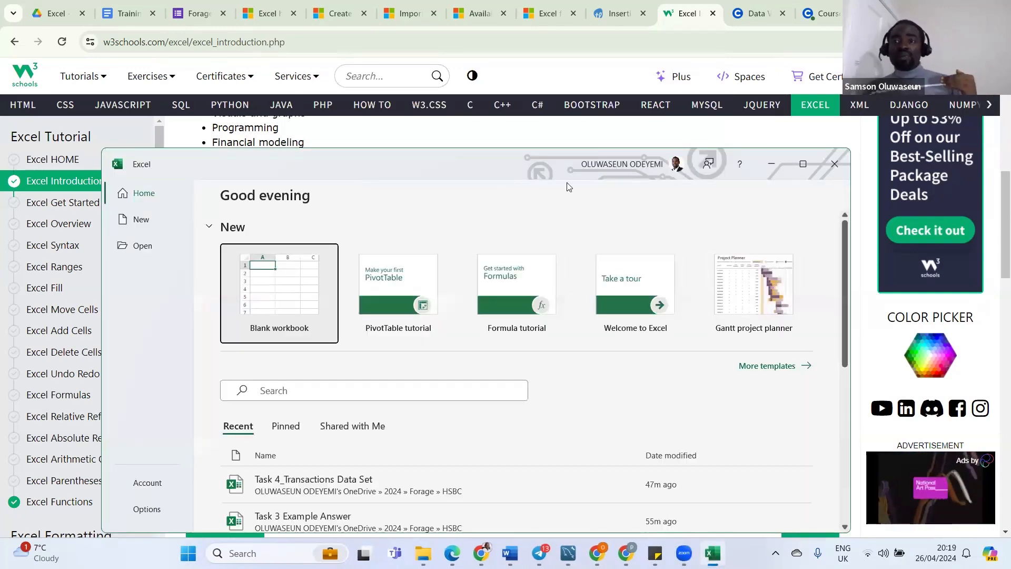
left_click(803, 164)
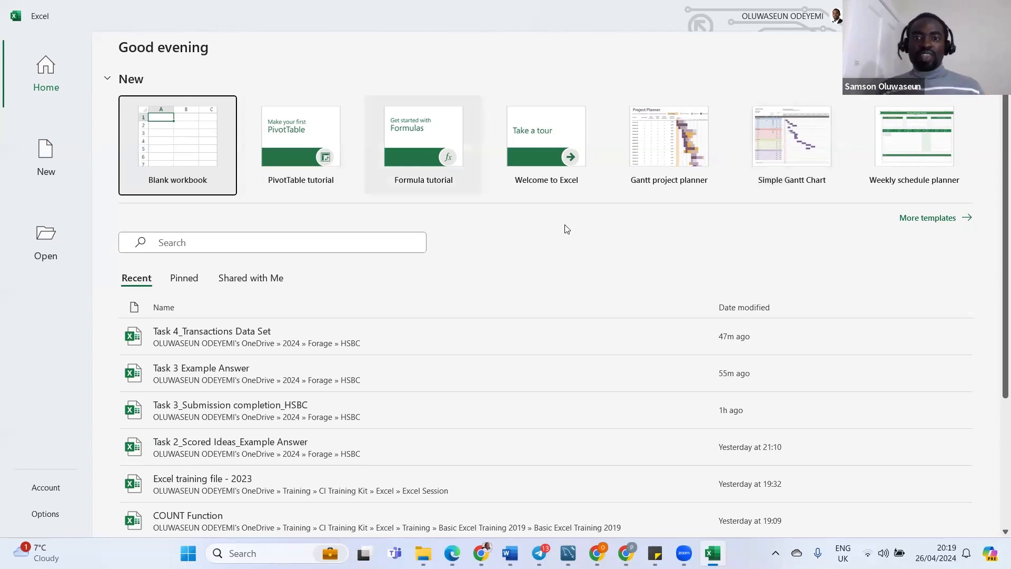
Browse the full gallery of workbook templates, including the suggested Charts category, and return to the main template list
left_click(527, 246)
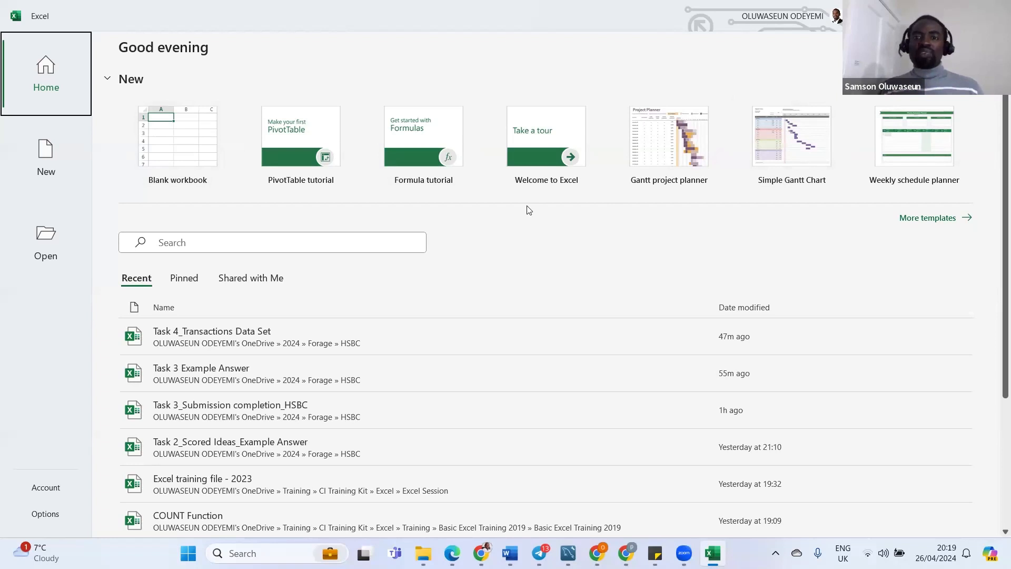
left_click(558, 117)
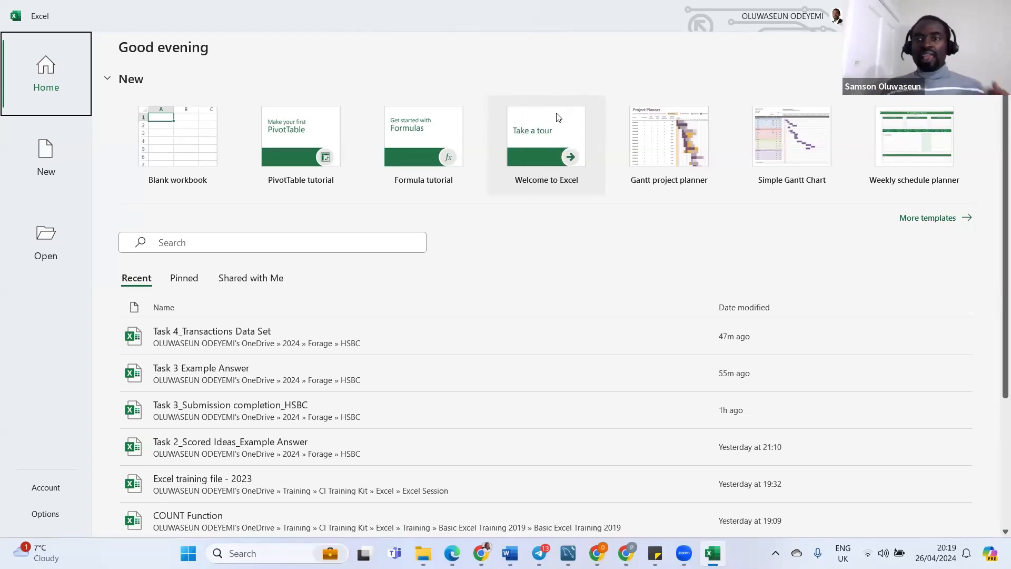
left_click(964, 226)
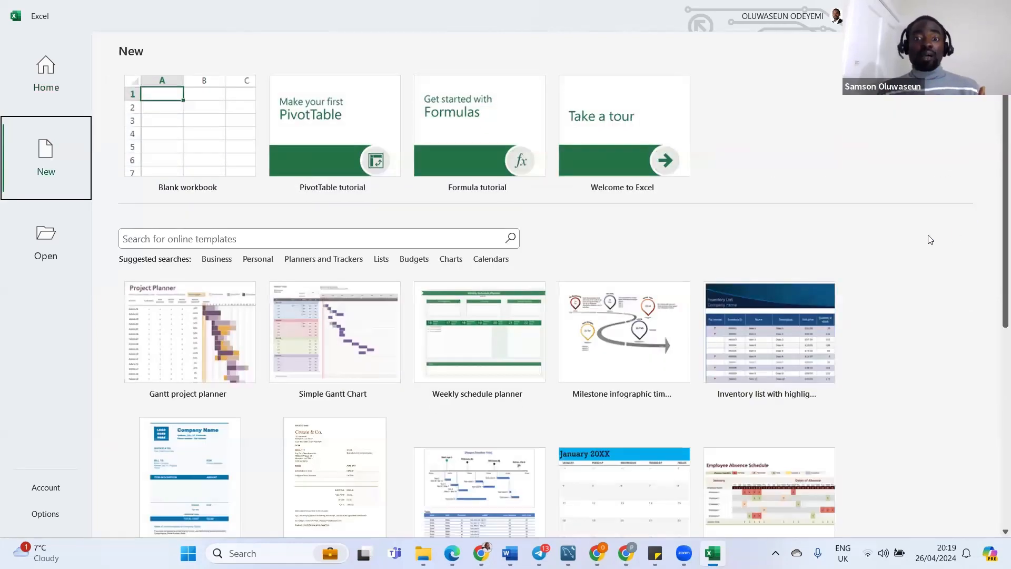
scroll(931, 242, "down", 3)
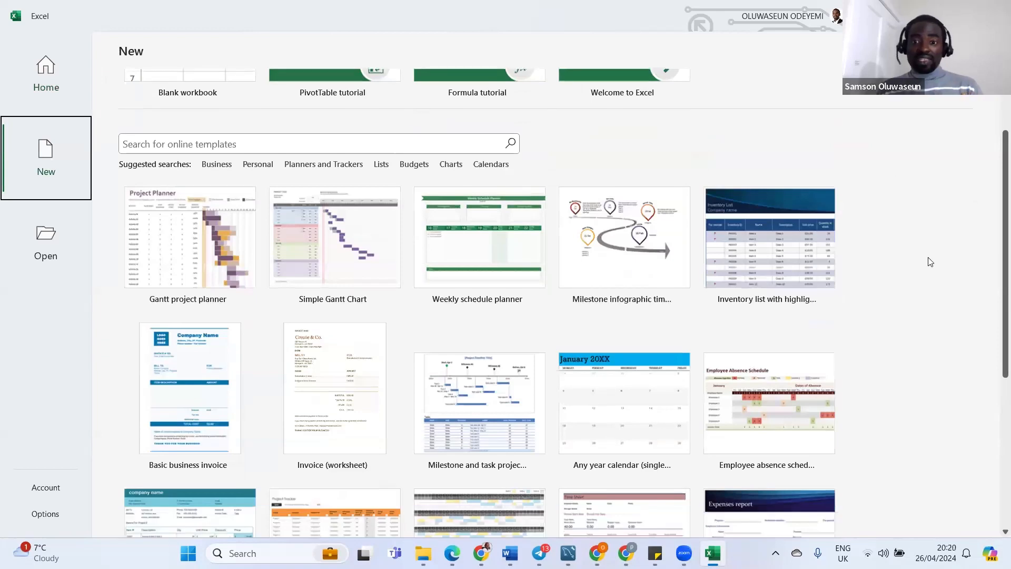
scroll(930, 262, "down", 1)
scroll(930, 261, "down", 2)
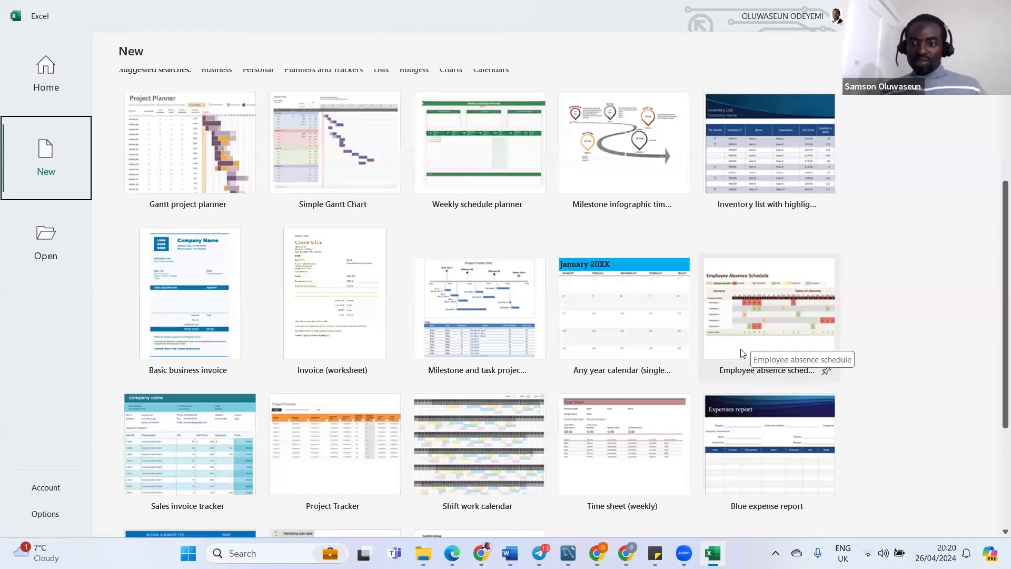
scroll(744, 348, "down", 3)
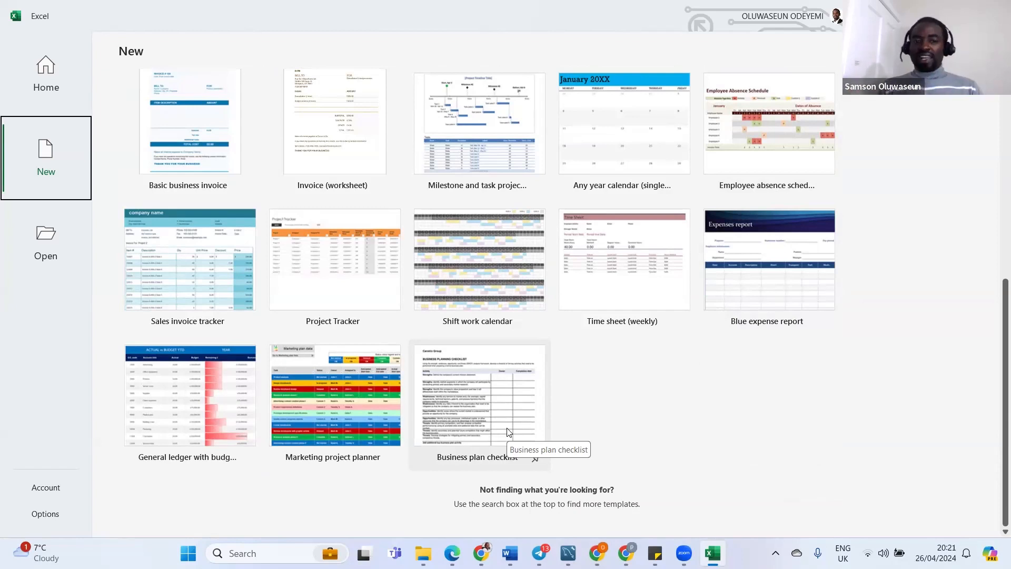
scroll(509, 432, "up", 3)
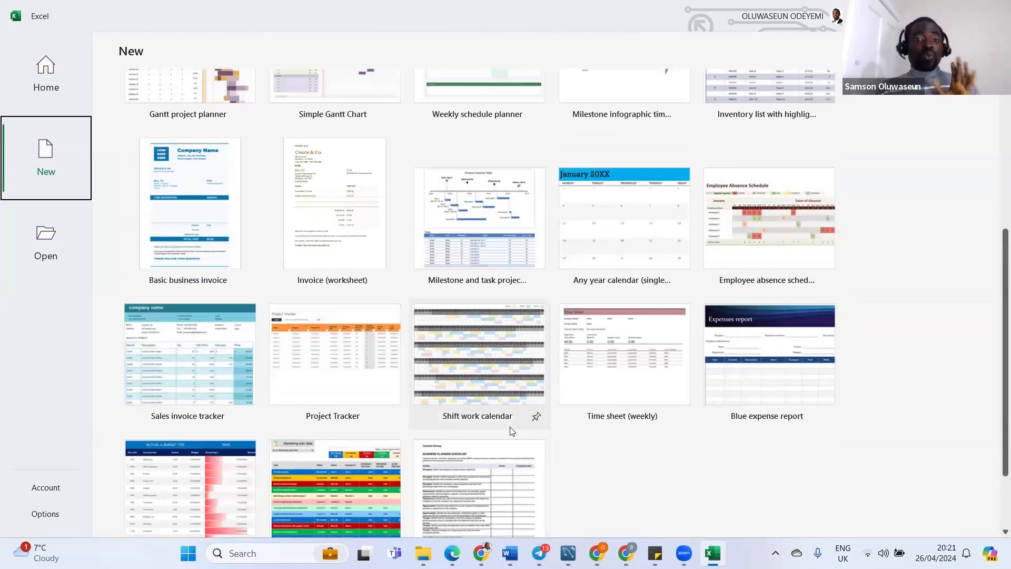
scroll(520, 400, "up", 2)
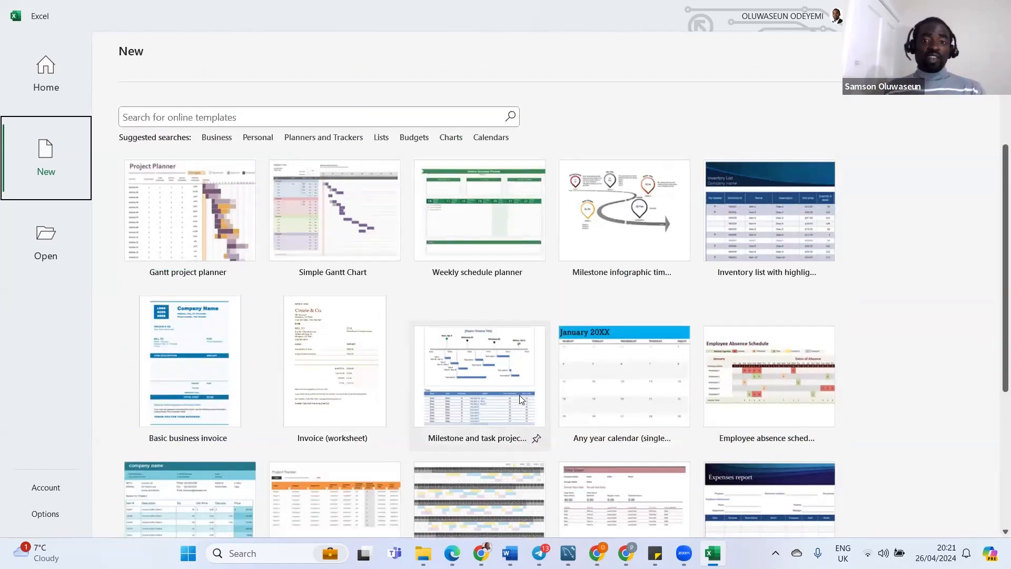
scroll(544, 368, "up", 3)
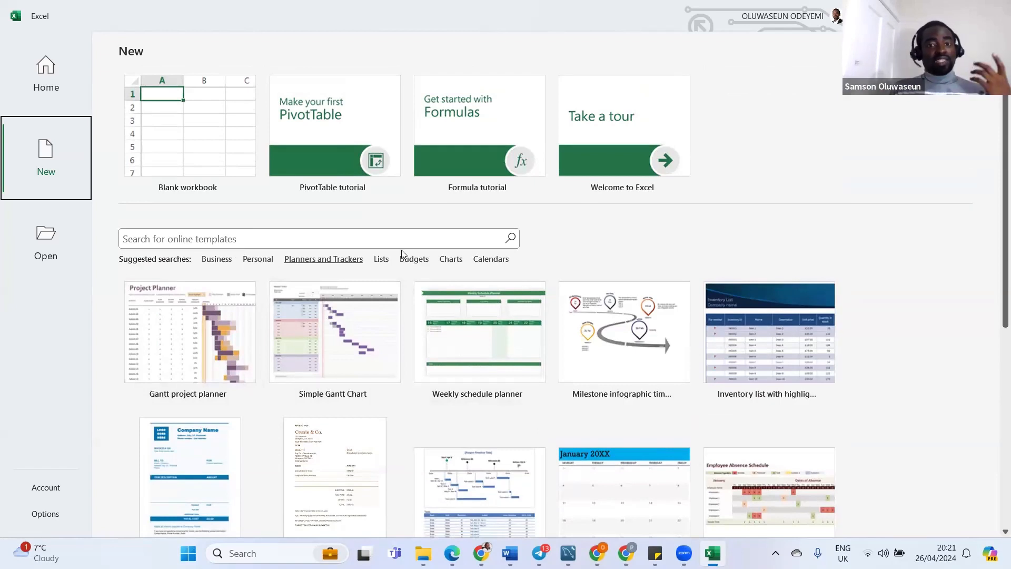
left_click(458, 260)
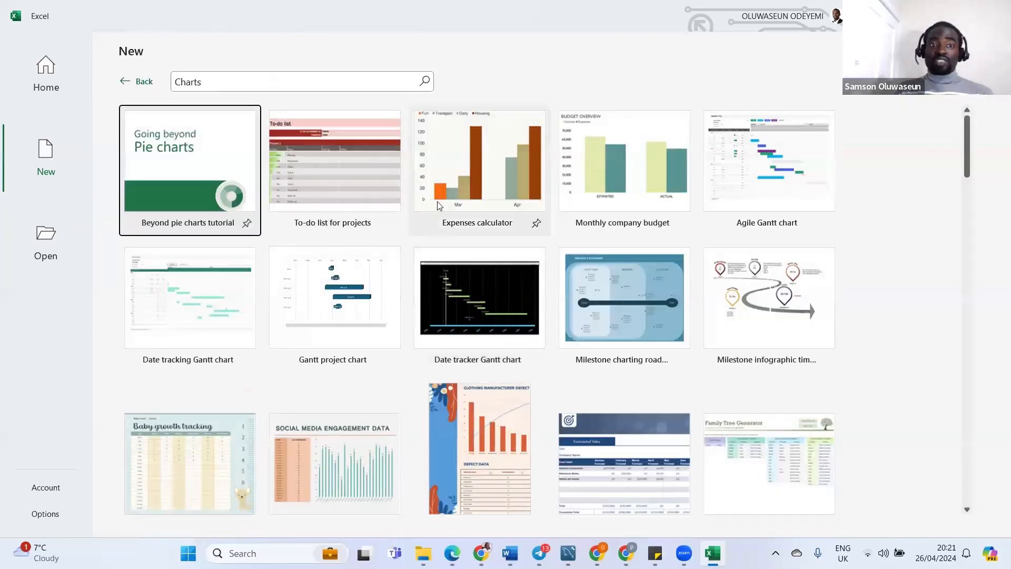
left_click(128, 80)
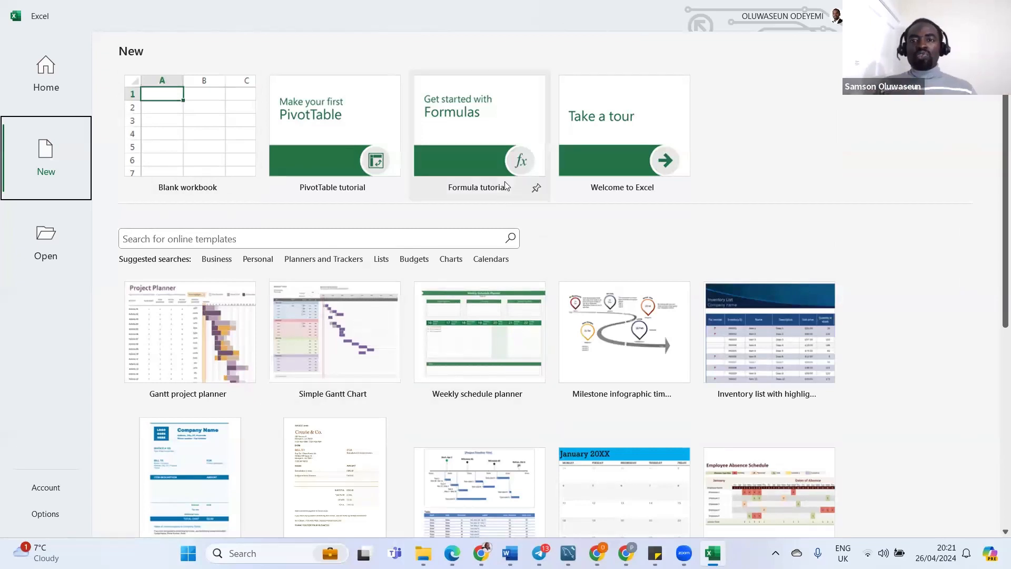
Create a workbook from the Welcome to Excel tour template and look over its Start sheet
left_click(595, 109)
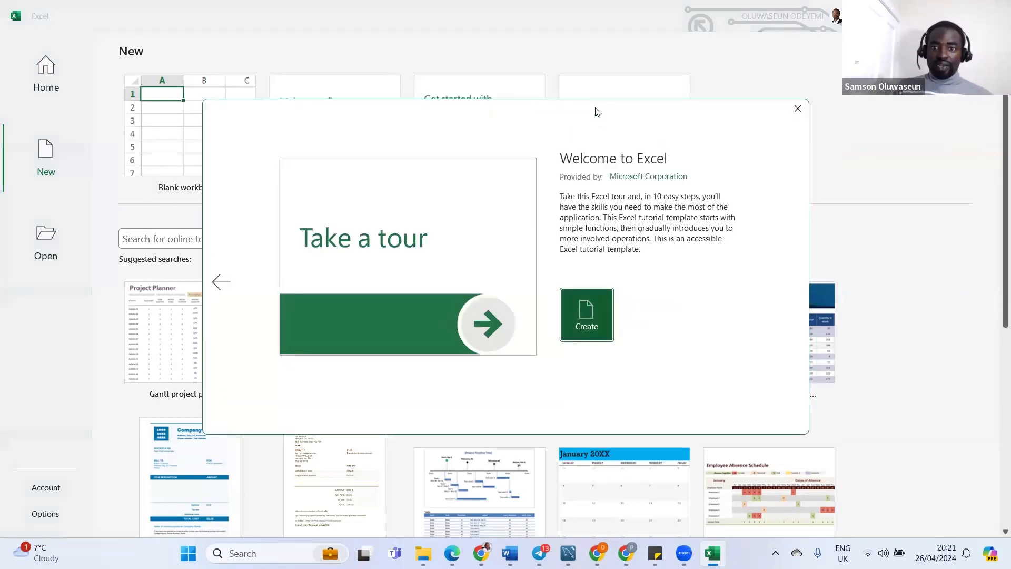
left_click(601, 327)
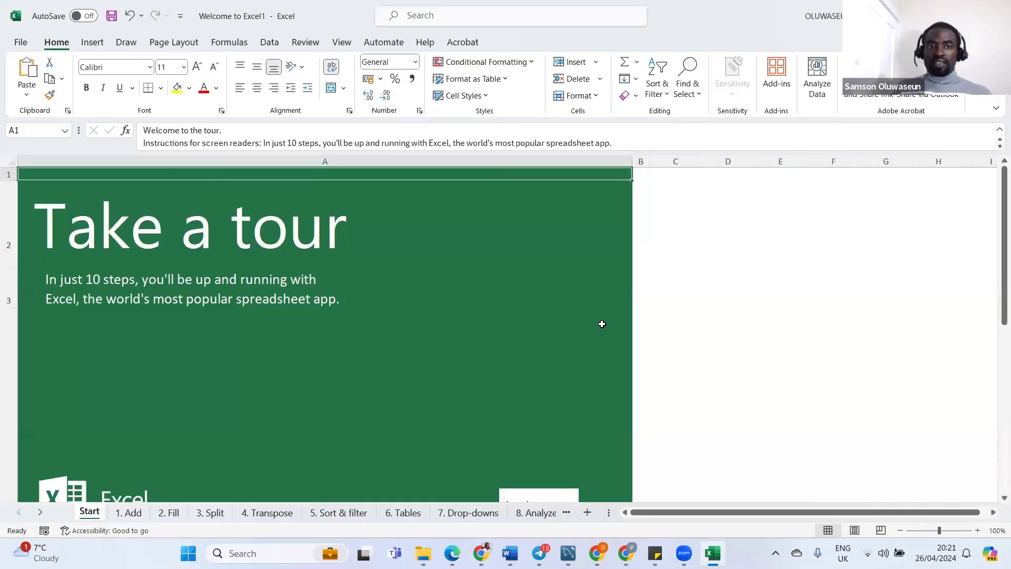
scroll(527, 323, "down", 5)
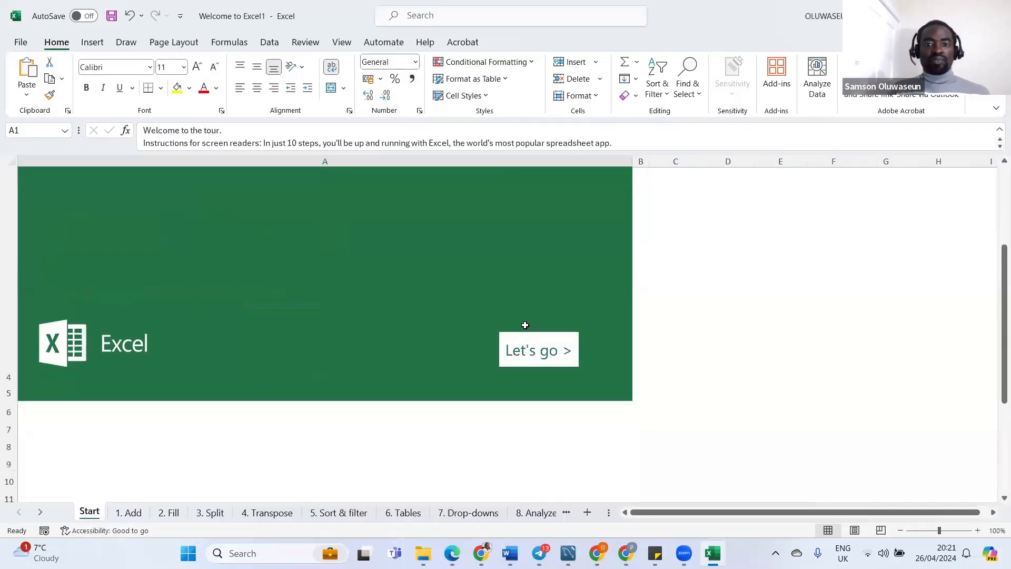
scroll(528, 324, "up", 5)
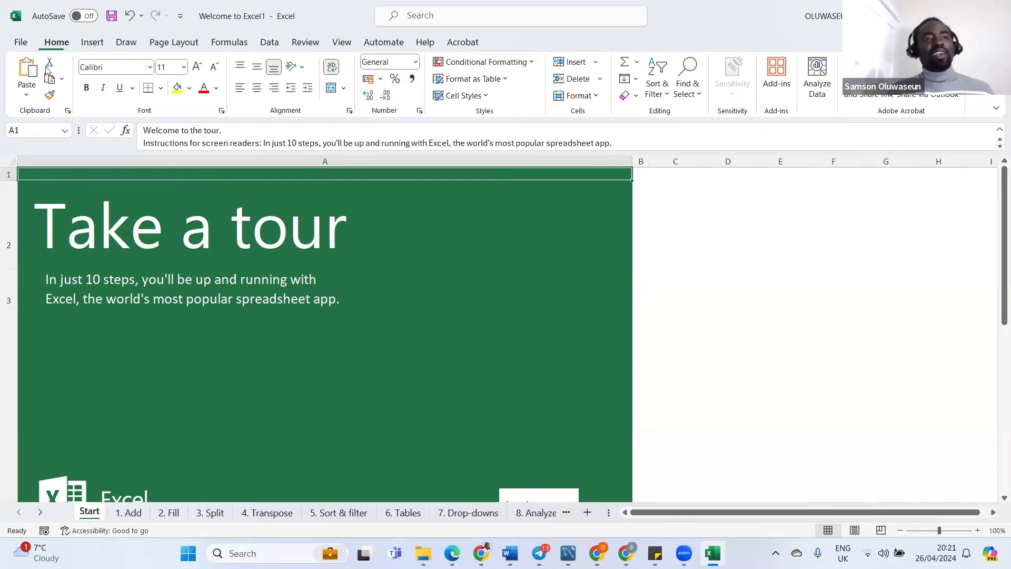
Review the workbook's file management commands and the number formats available for cell A1
left_click(20, 43)
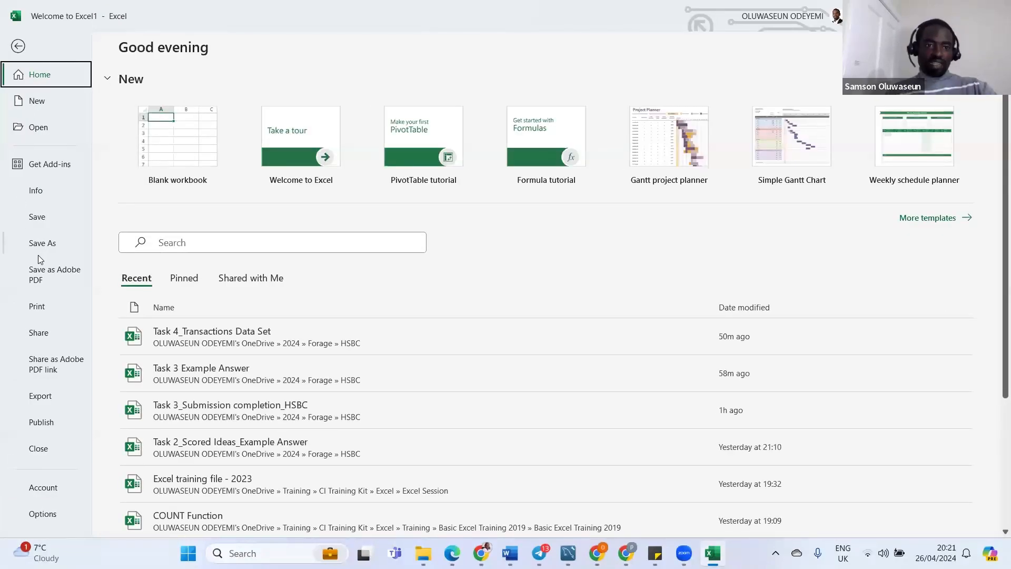
left_click(20, 48)
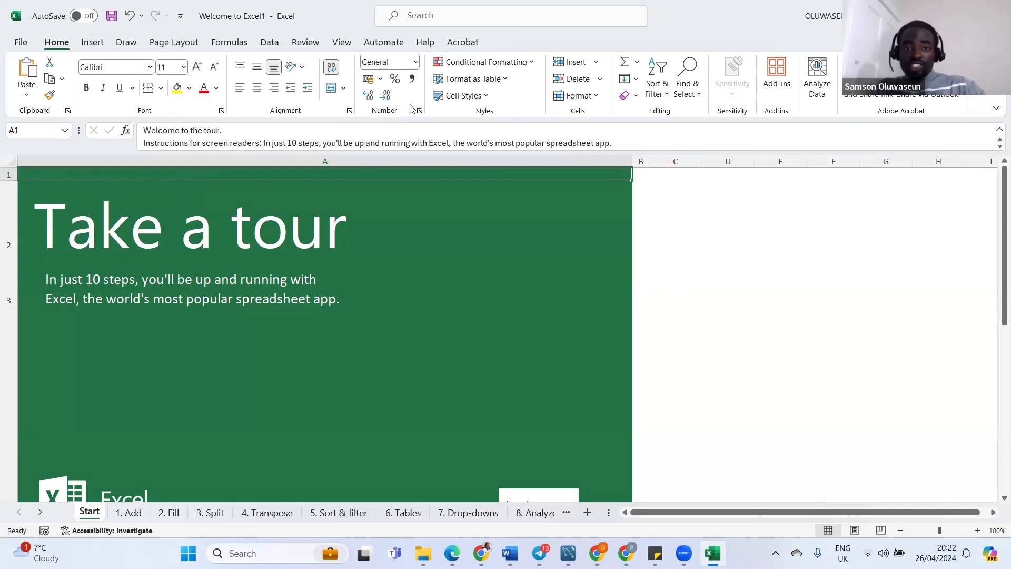
left_click(416, 62)
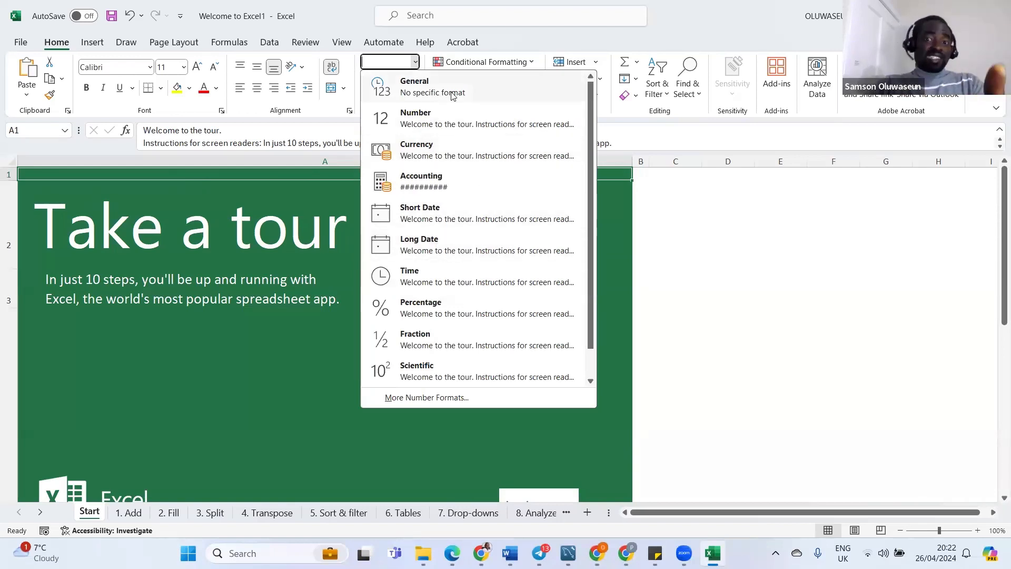
key("Escape")
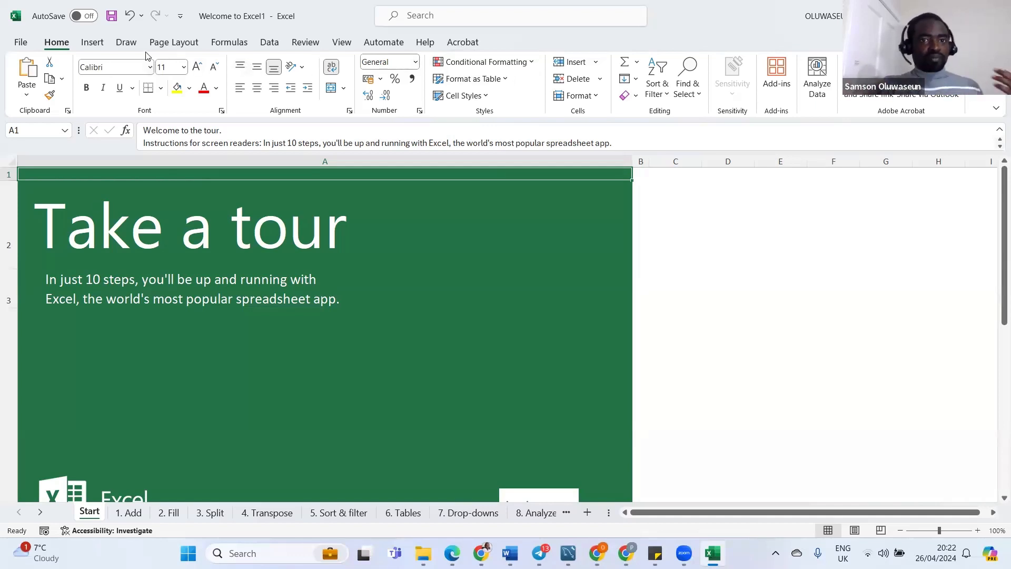
Review the insertable objects and the picture sources offered for placing a picture in a cell
left_click(87, 42)
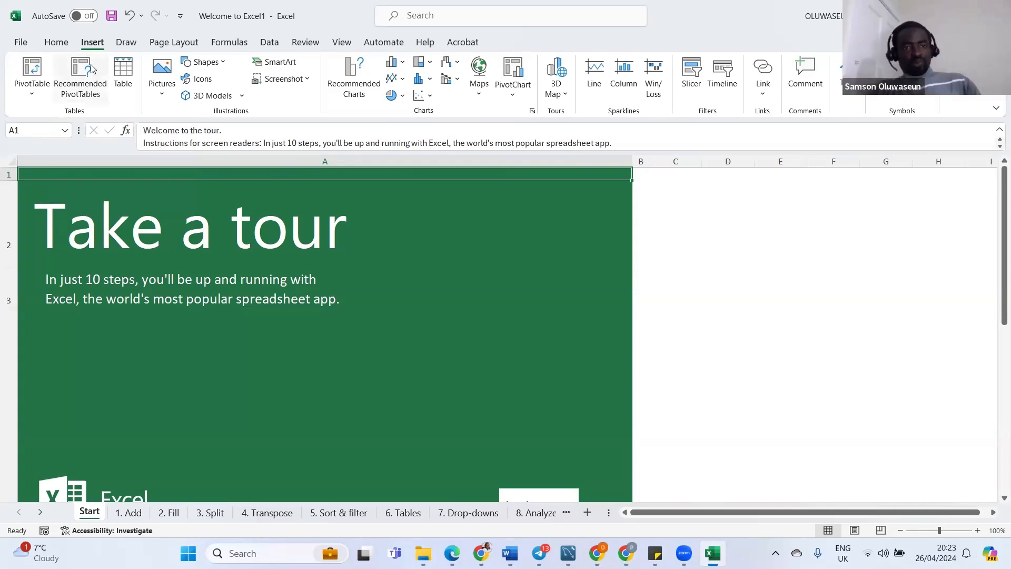
left_click(161, 96)
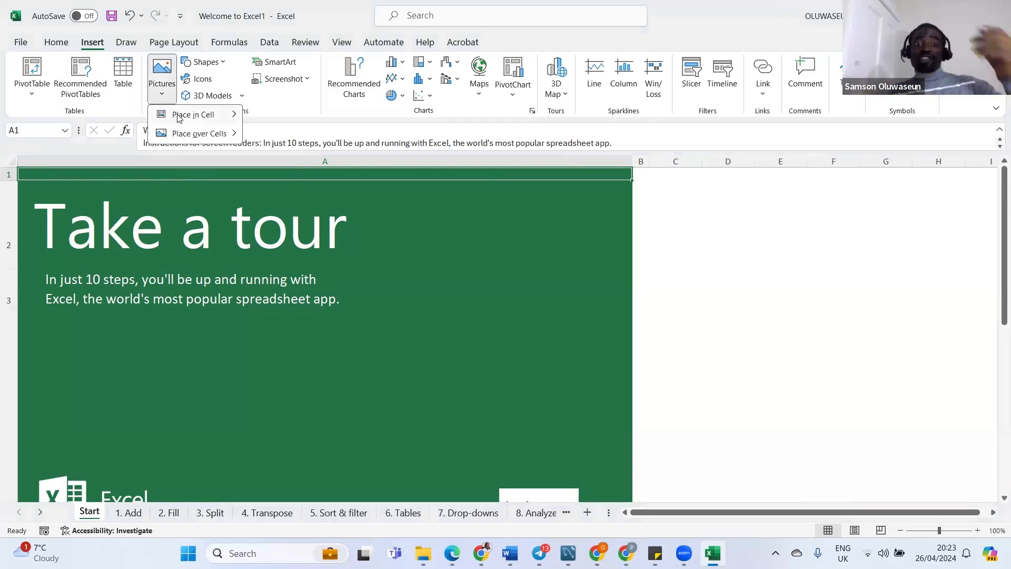
mouse_move(179, 117)
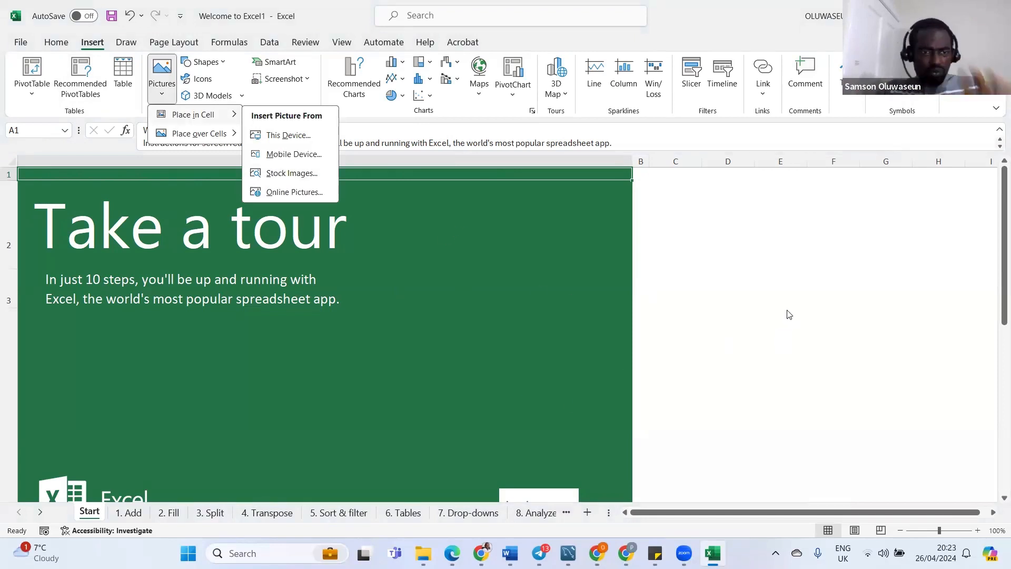
left_click(772, 294)
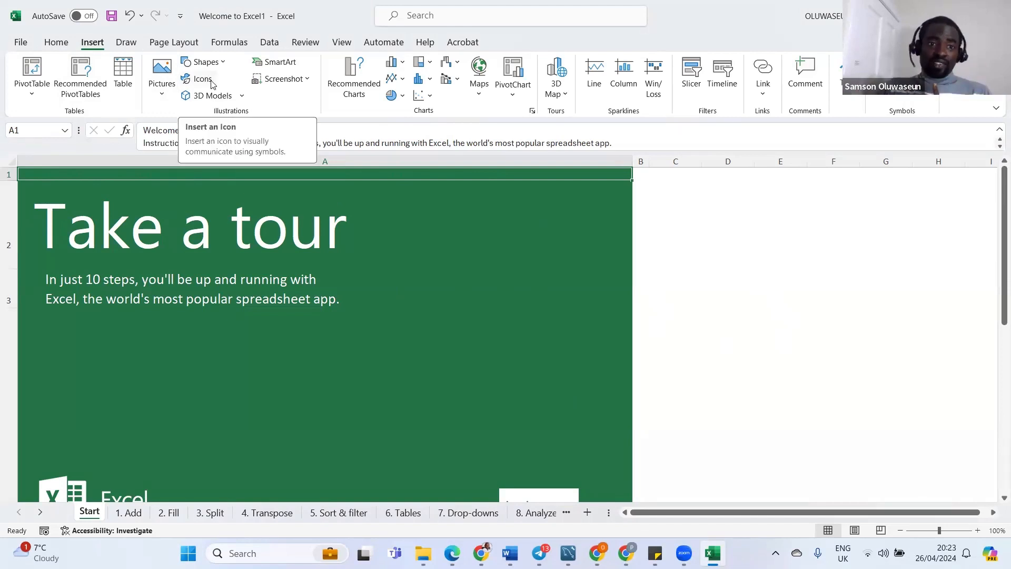
Search the stock icons and illustrations for "cash" and close the image library without inserting anything
left_click(209, 84)
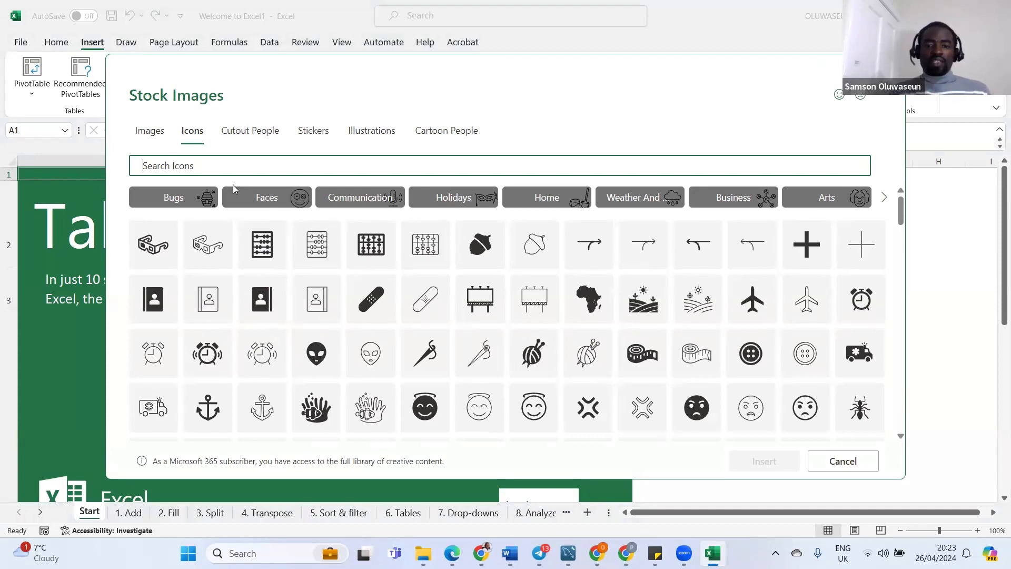
type("cash")
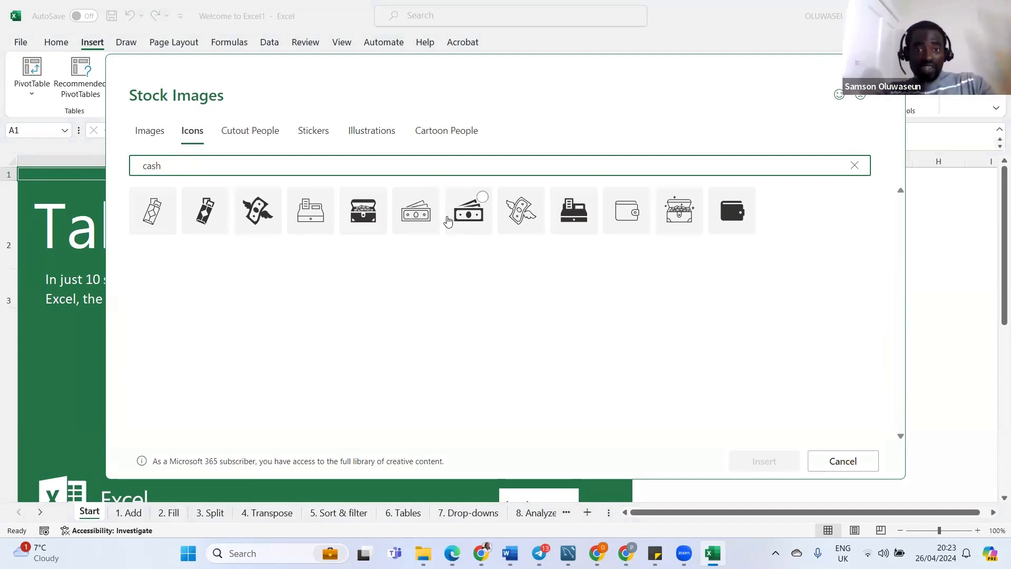
left_click(371, 131)
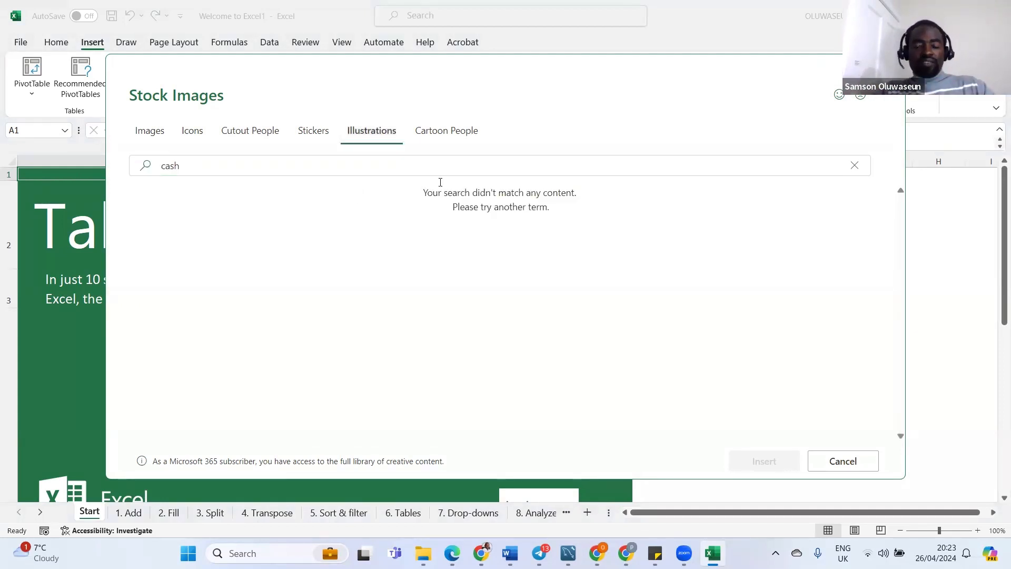
left_click(845, 461)
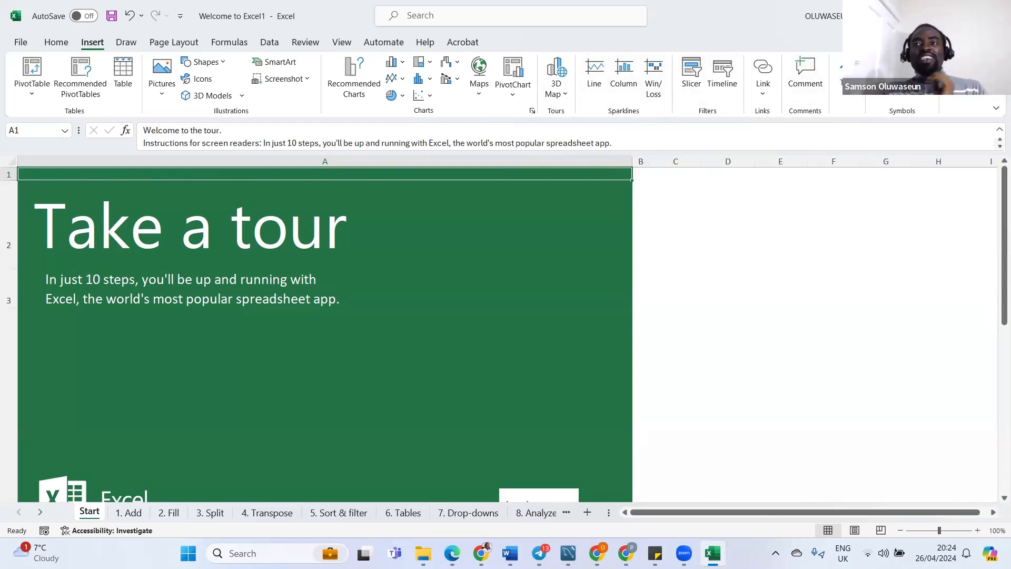
Look over the built-in equations offered for insertion and the available drawing tools
left_click(885, 98)
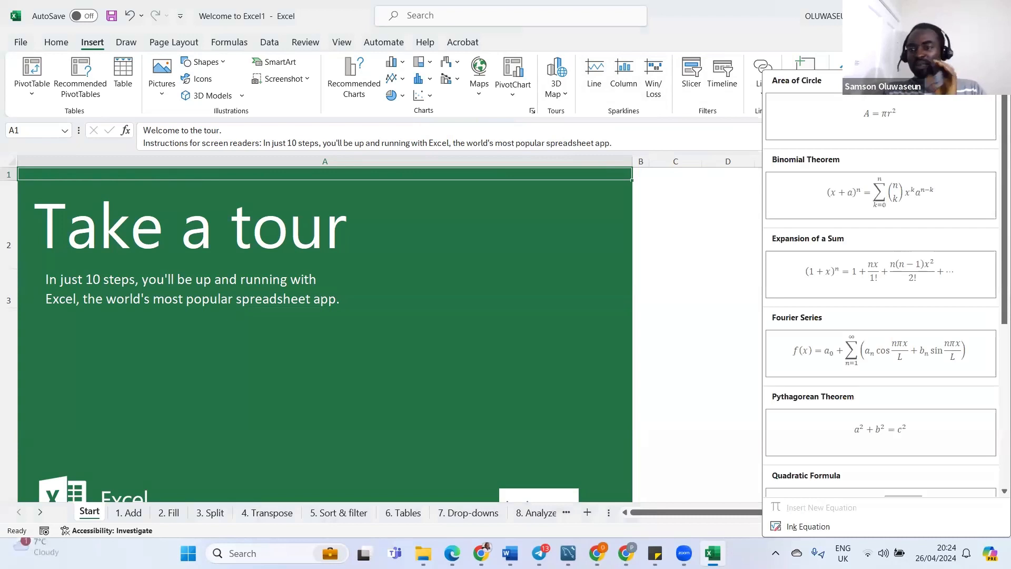
left_click(731, 301)
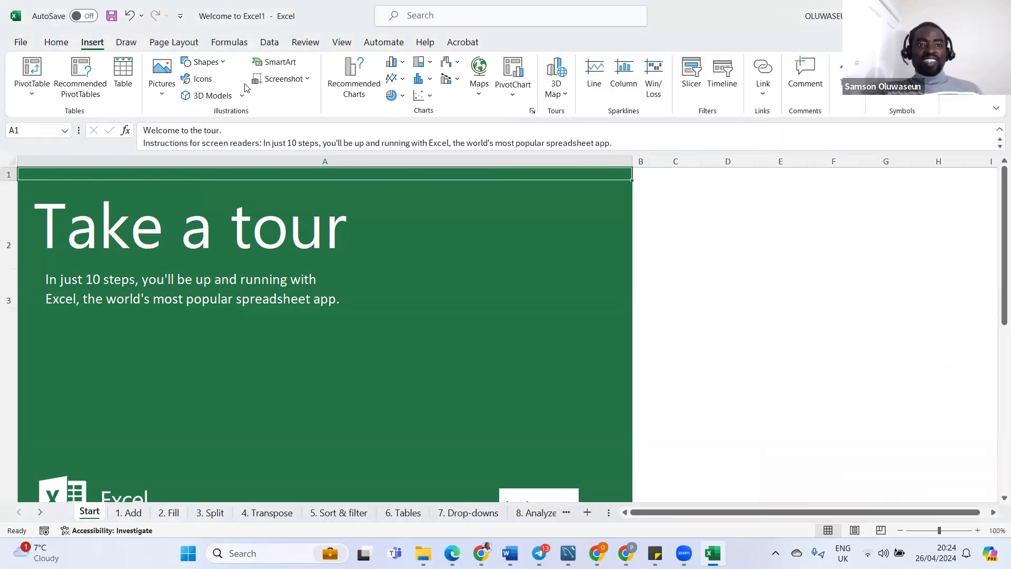
left_click(125, 42)
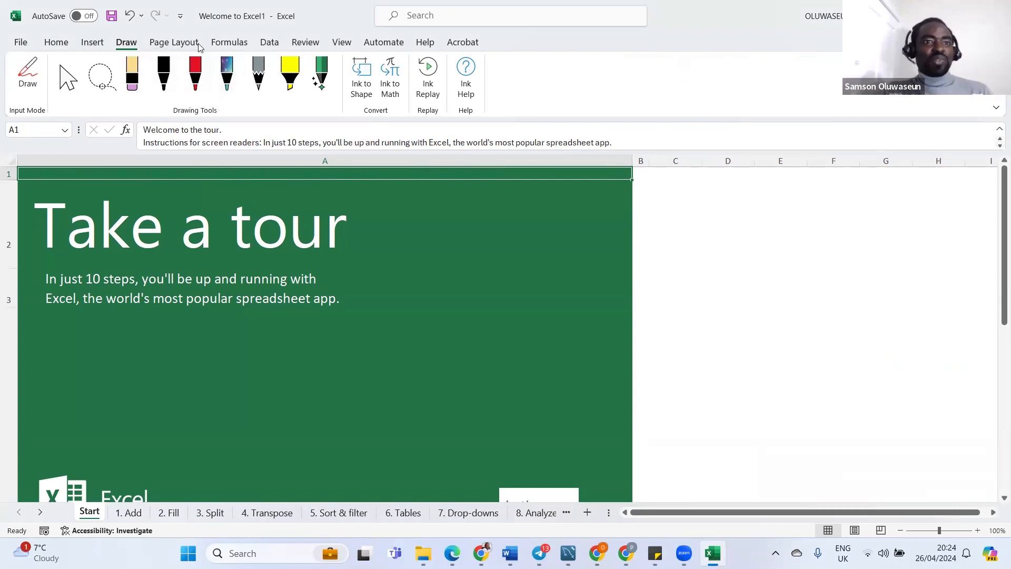
Review the page layout commands and the options for aligning objects
left_click(175, 45)
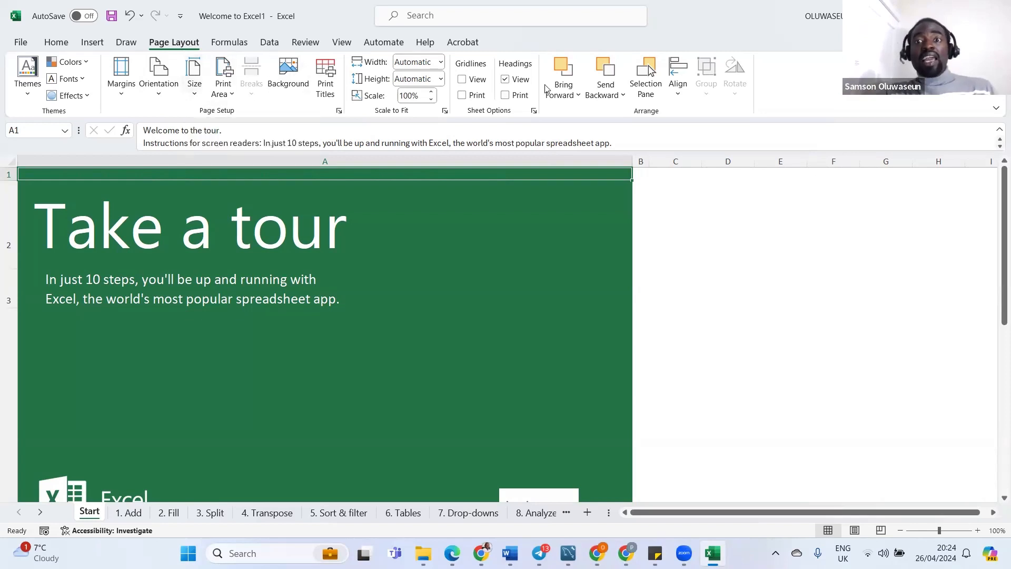
left_click(679, 100)
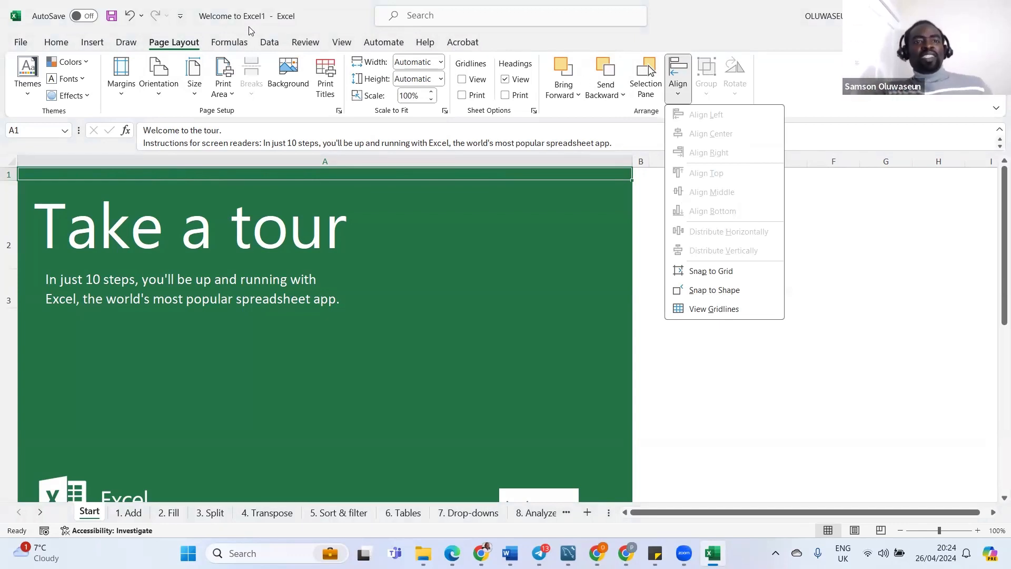
Browse the full list of financial functions in the function library
left_click(240, 46)
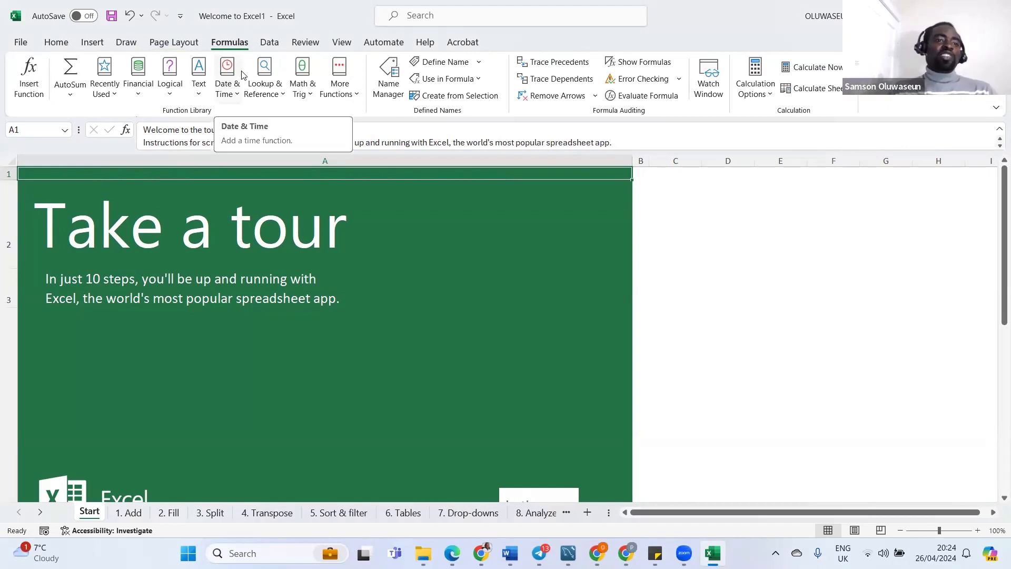
left_click(140, 94)
scroll(171, 174, "down", 1)
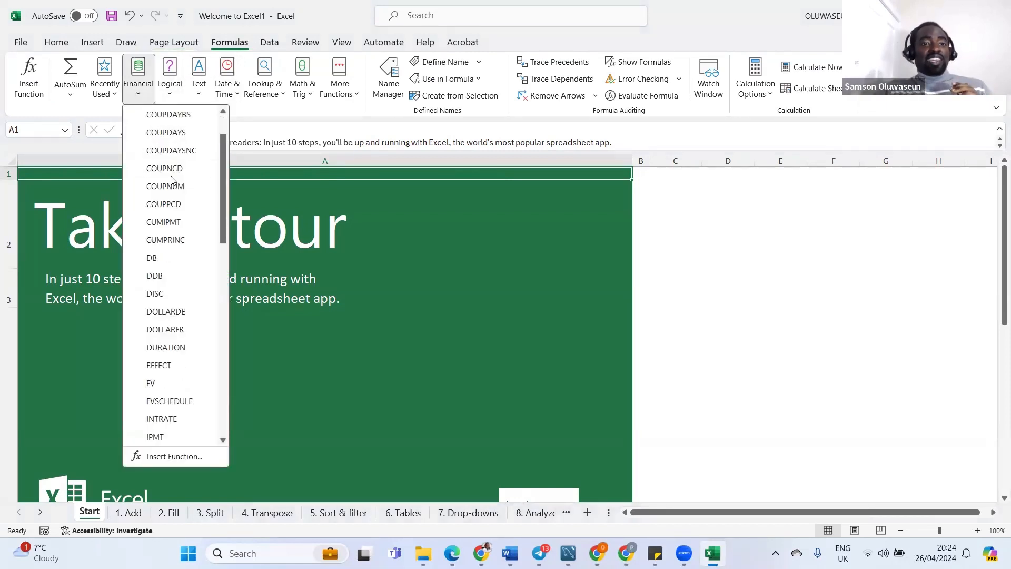
scroll(169, 195, "down", 6)
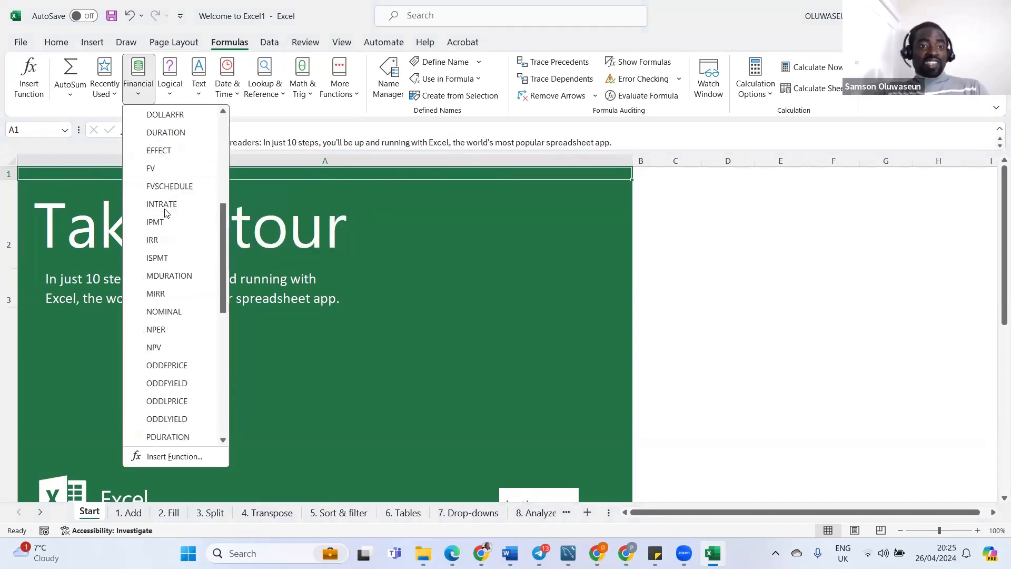
scroll(165, 213, "down", 2)
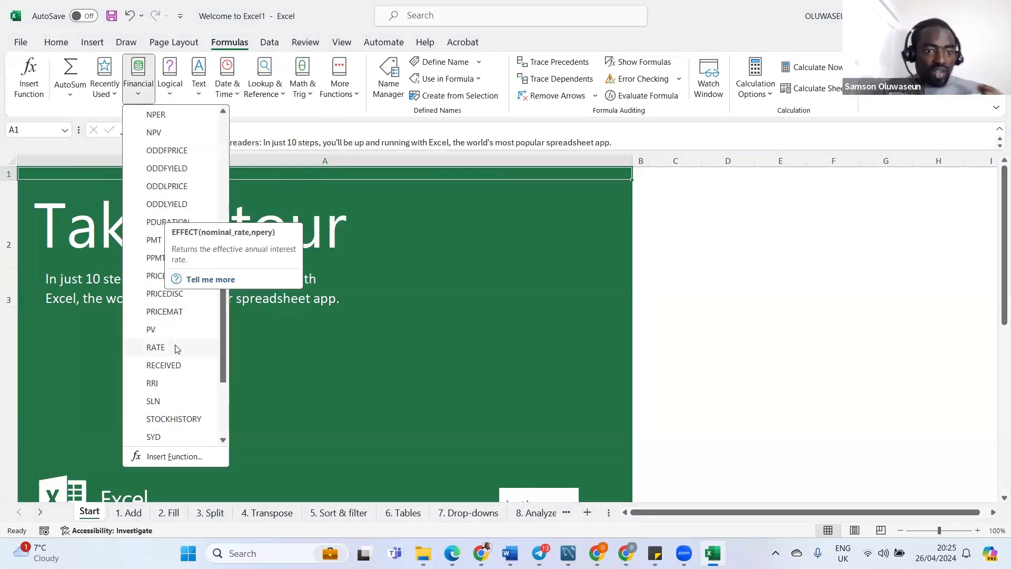
scroll(169, 374, "up", 2)
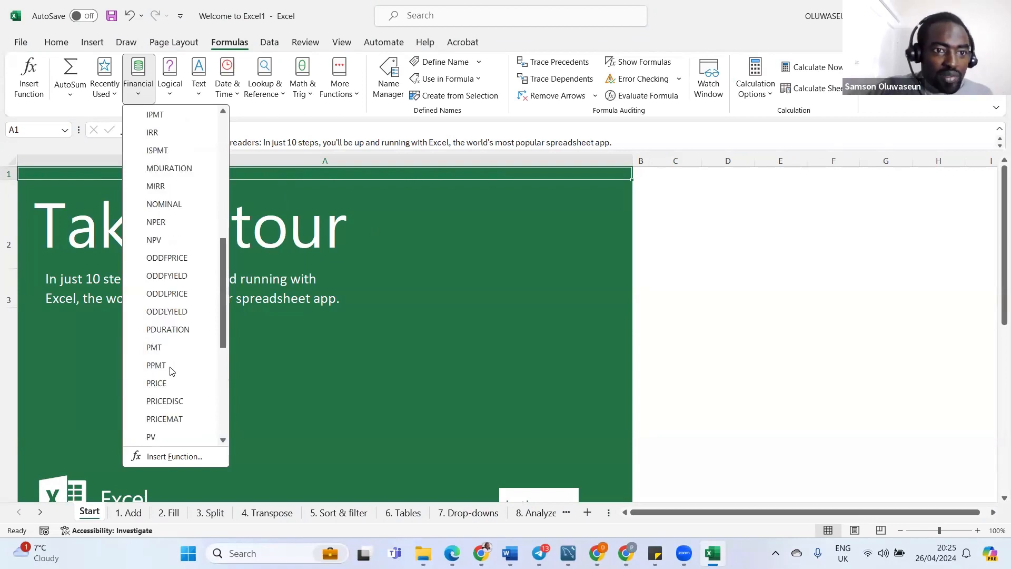
scroll(170, 369, "down", 5)
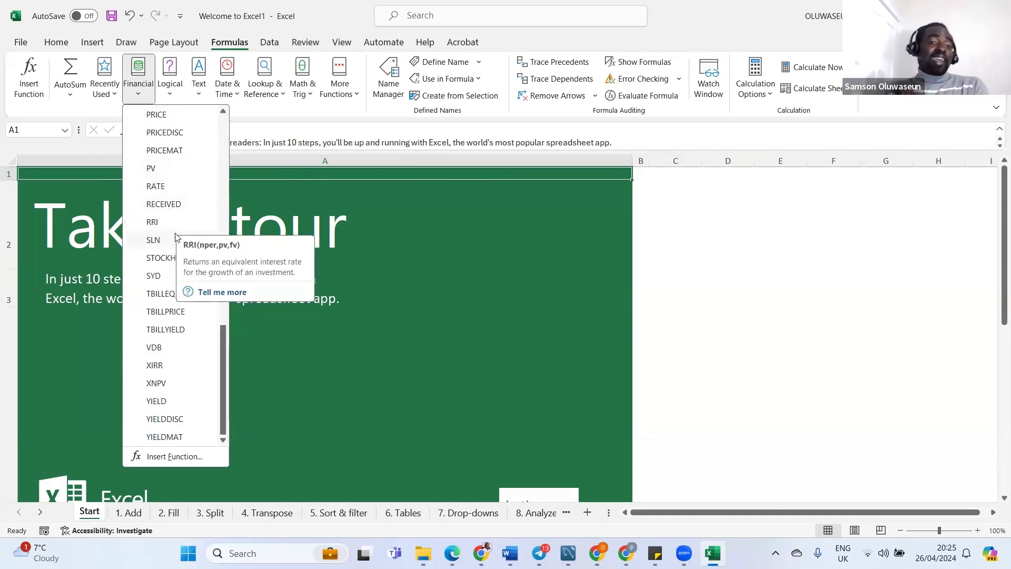
Review the logical functions and the full list of text functions
left_click(170, 95)
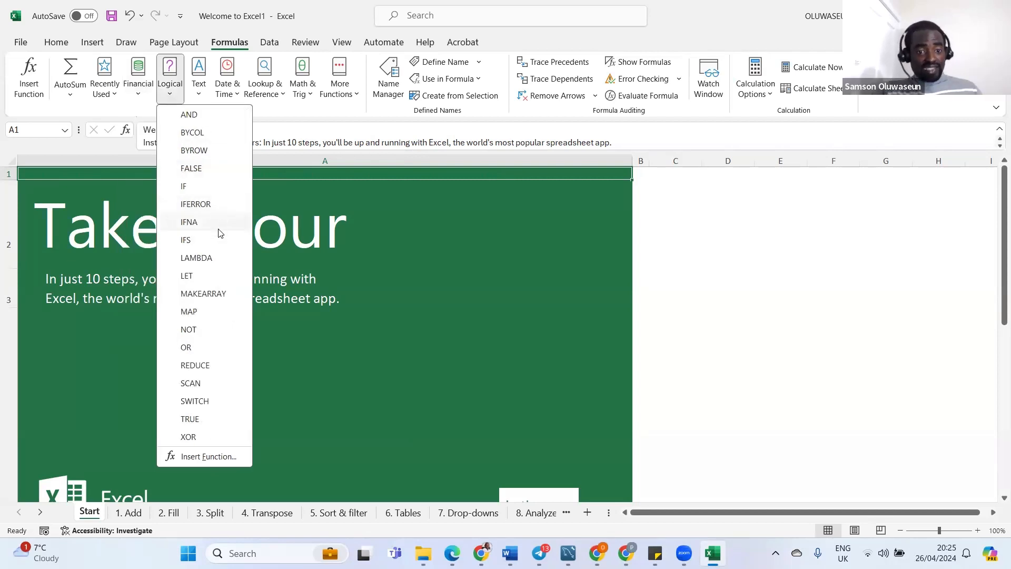
left_click(199, 89)
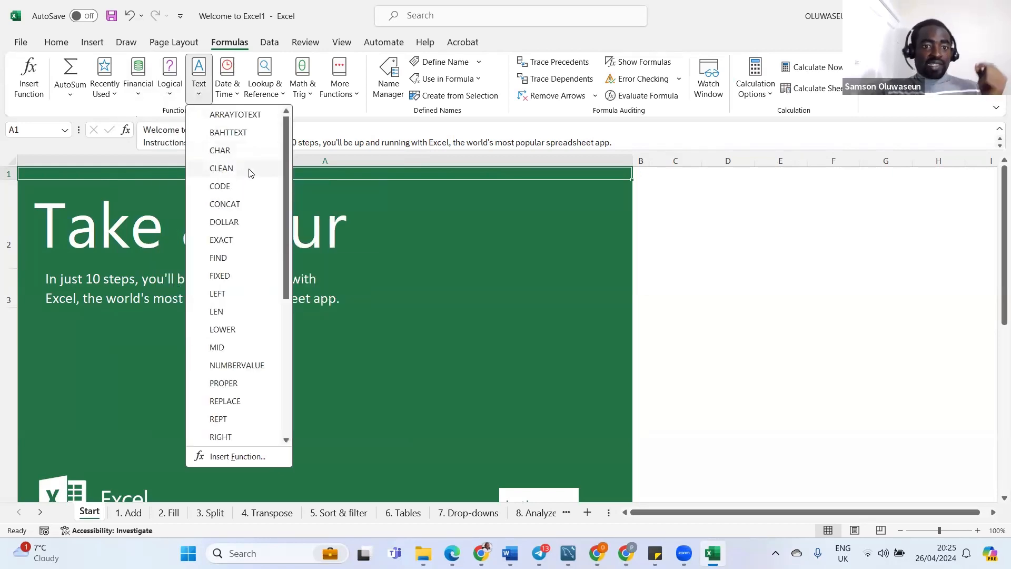
scroll(243, 210, "down", 1)
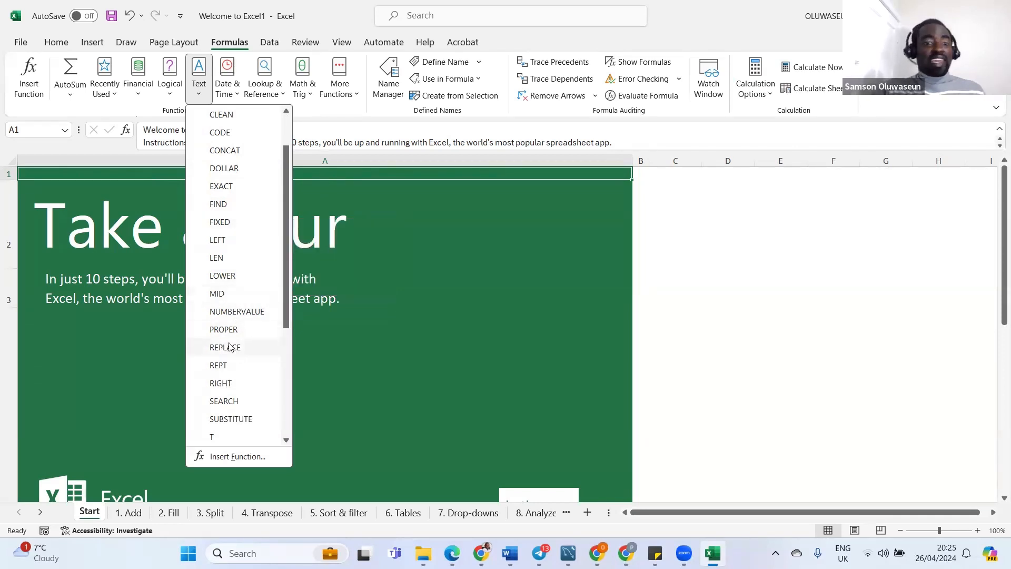
scroll(247, 366, "down", 4)
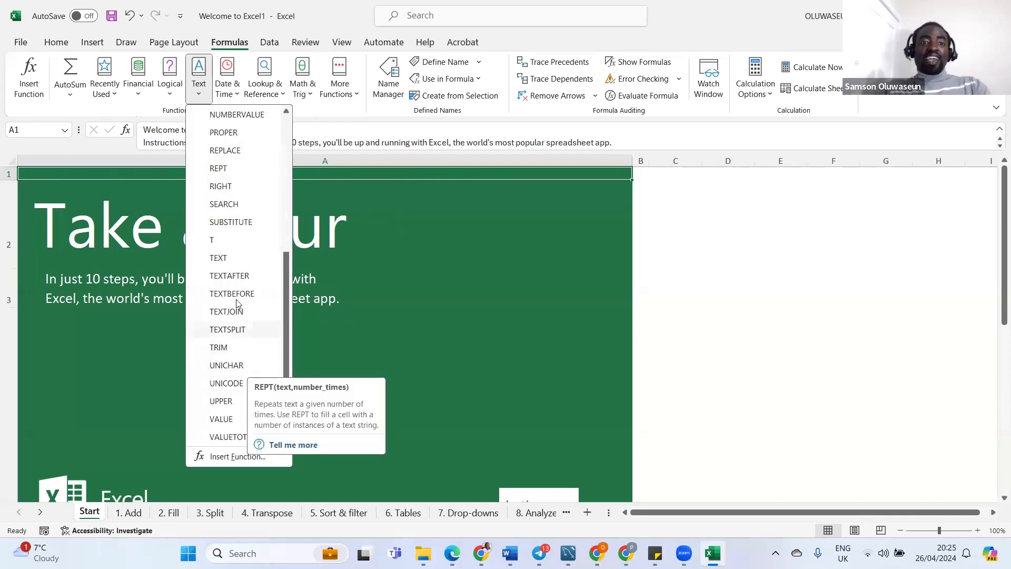
Review the date and time functions and browse the lookup and reference functions down to XMATCH
left_click(237, 97)
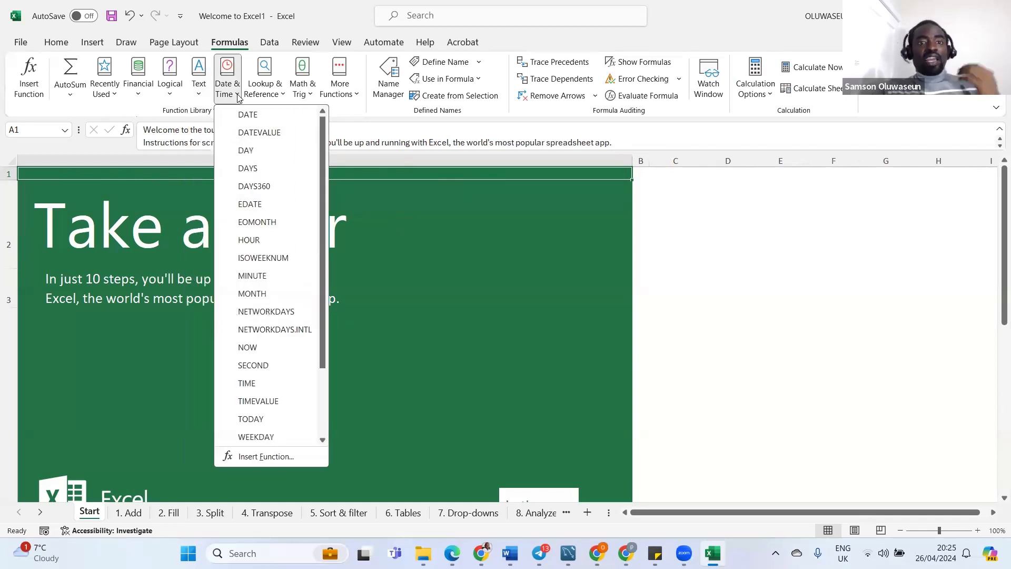
left_click(264, 96)
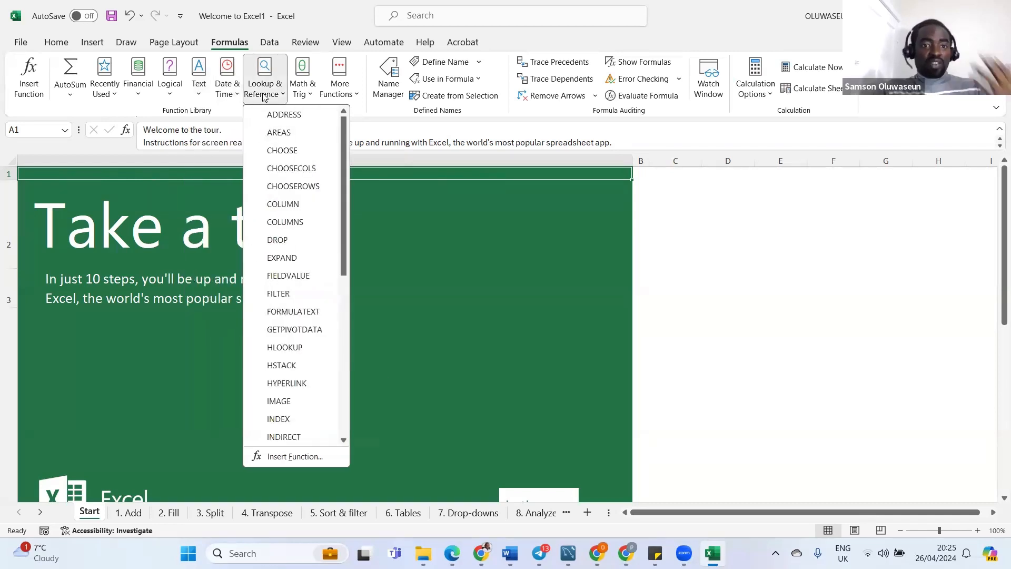
scroll(289, 185, "down", 4)
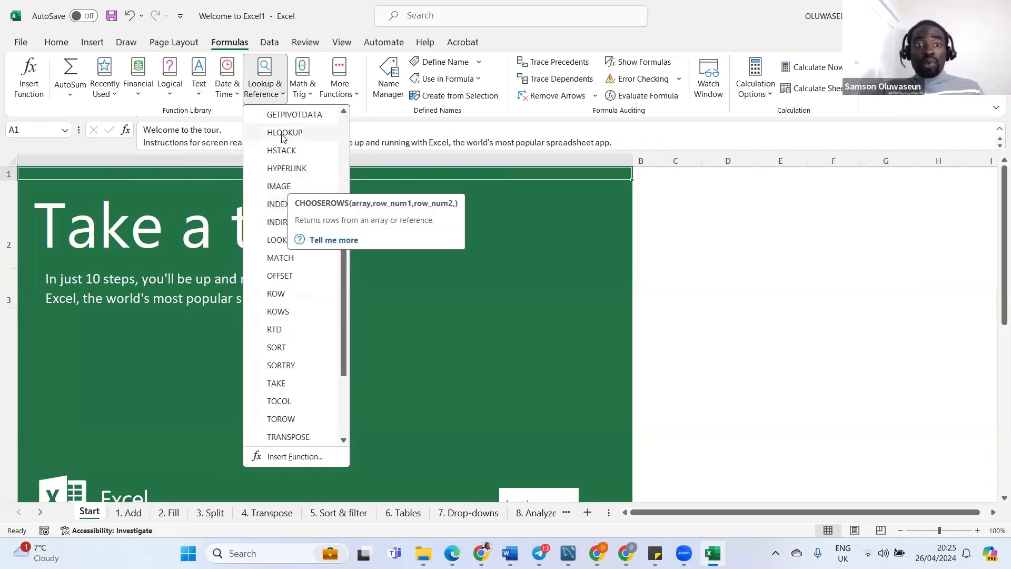
scroll(284, 263, "down", 3)
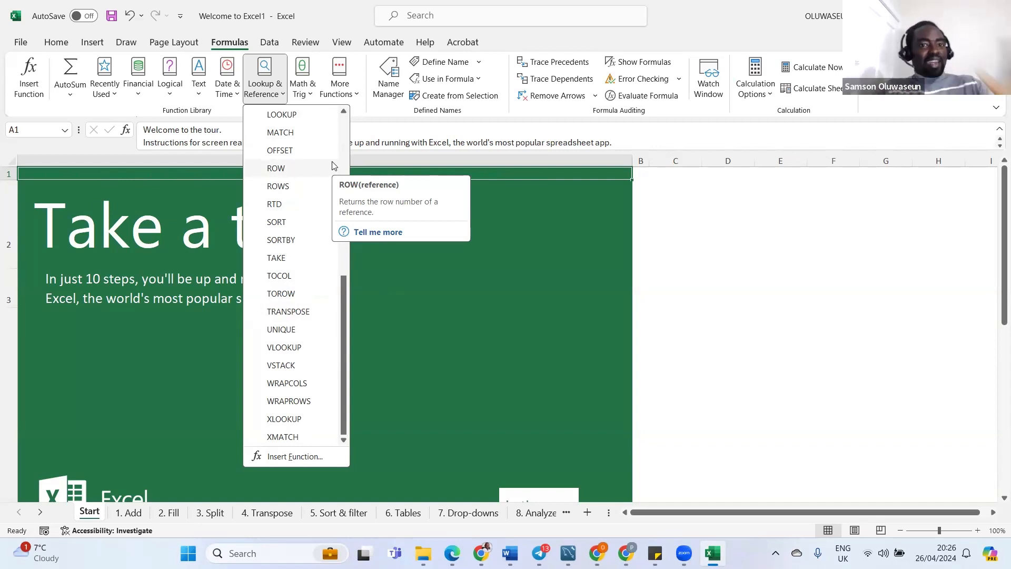
Browse the math and trigonometry functions and view the description of ACOTH
left_click(310, 95)
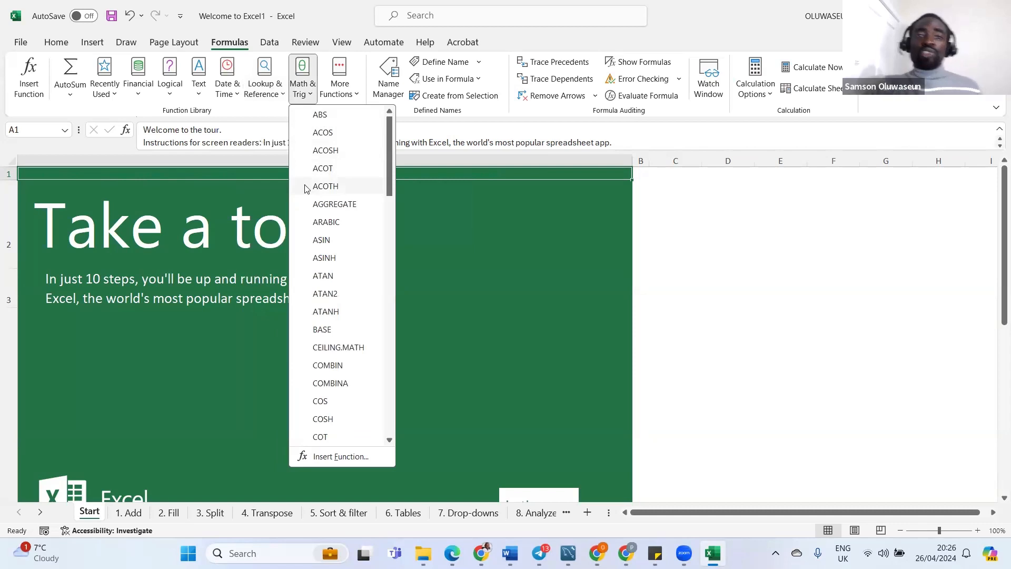
mouse_move(307, 188)
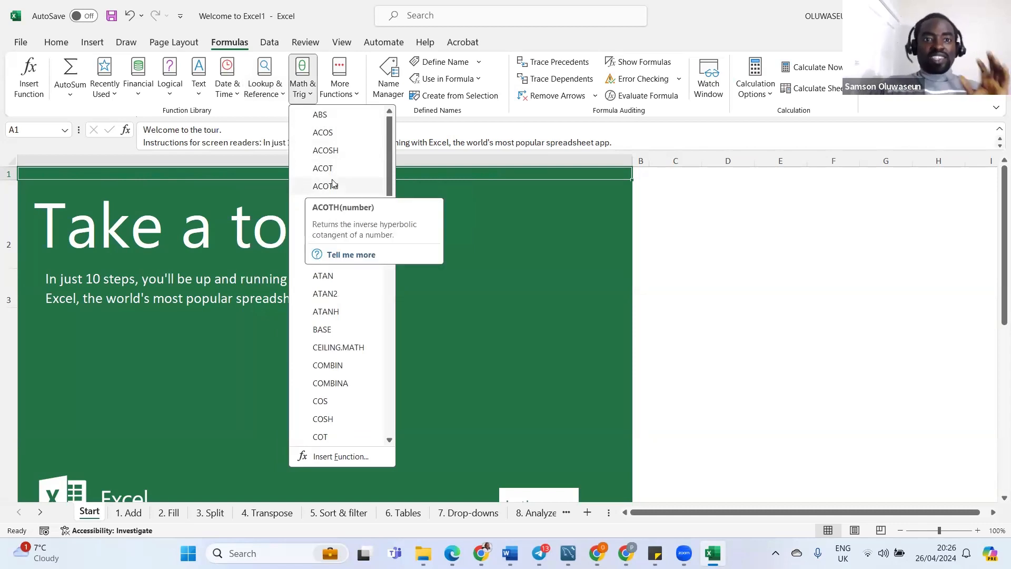
scroll(307, 189, "down", 4)
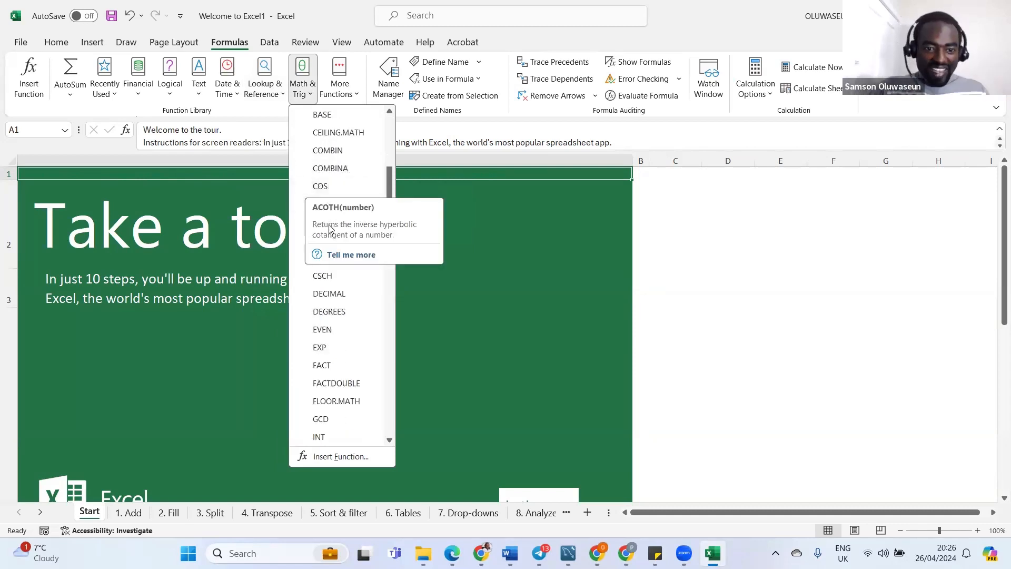
Examine the additional function categories and browse the statistical functions, including the descriptions of MEDIAN and VAR.S
left_click(354, 91)
mouse_move(387, 120)
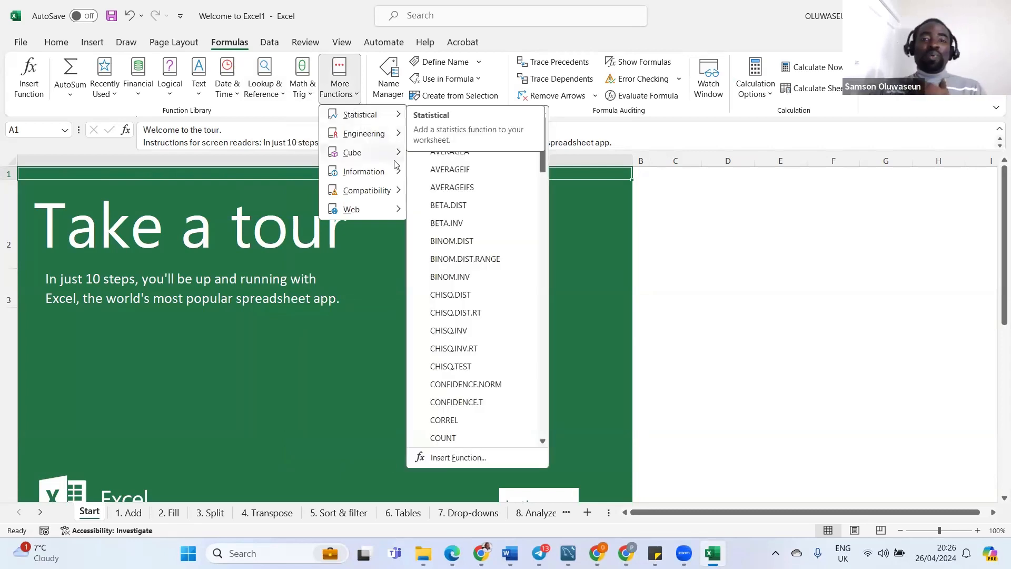
mouse_move(400, 159)
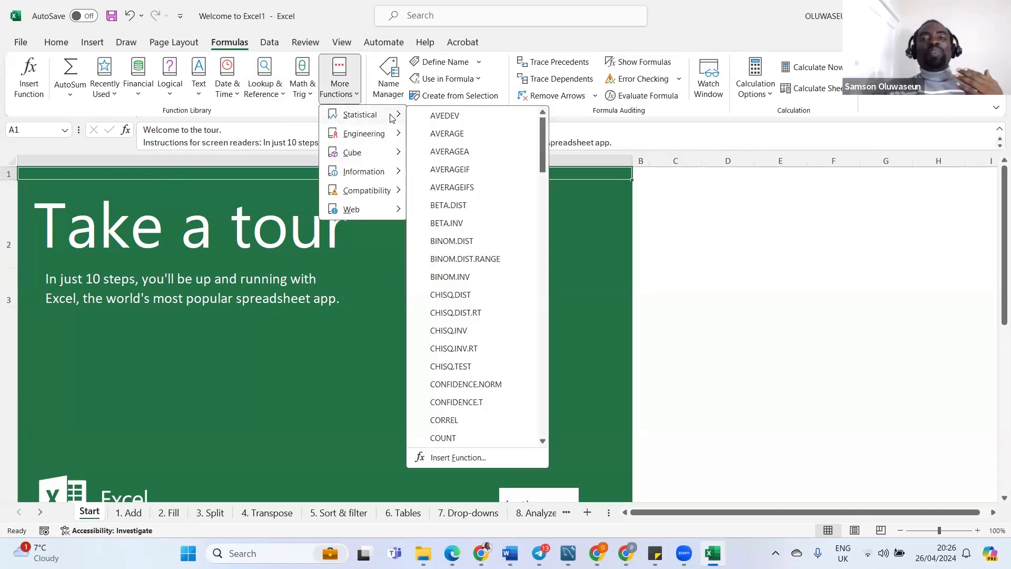
scroll(480, 194, "down", 11)
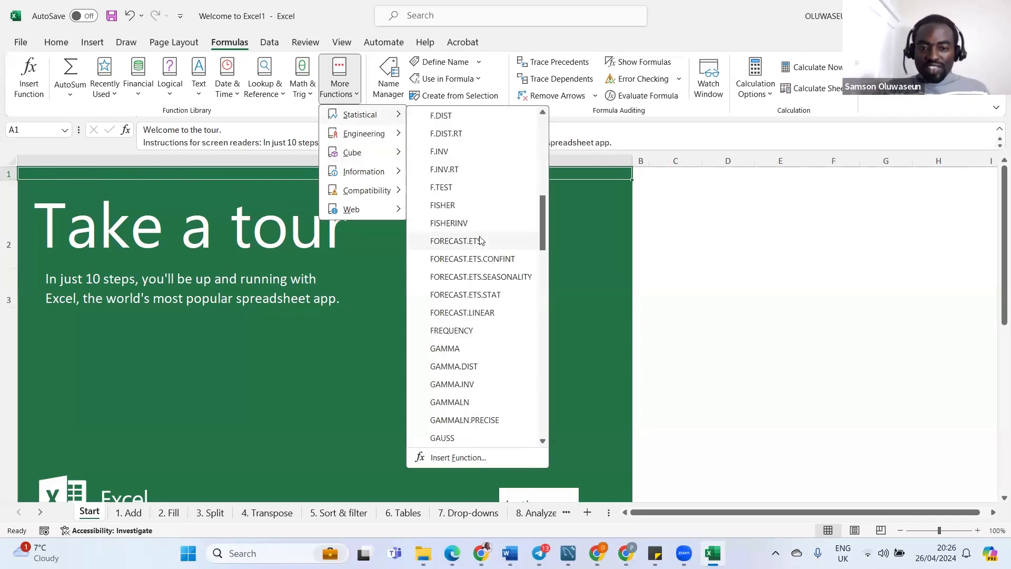
scroll(494, 225, "down", 1)
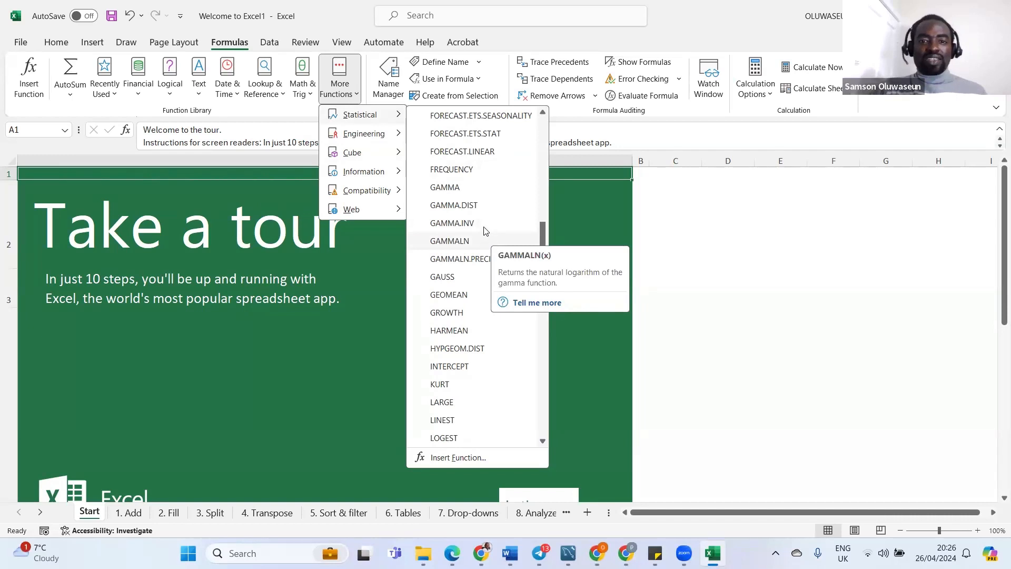
scroll(485, 230, "down", 4)
scroll(487, 234, "down", 3)
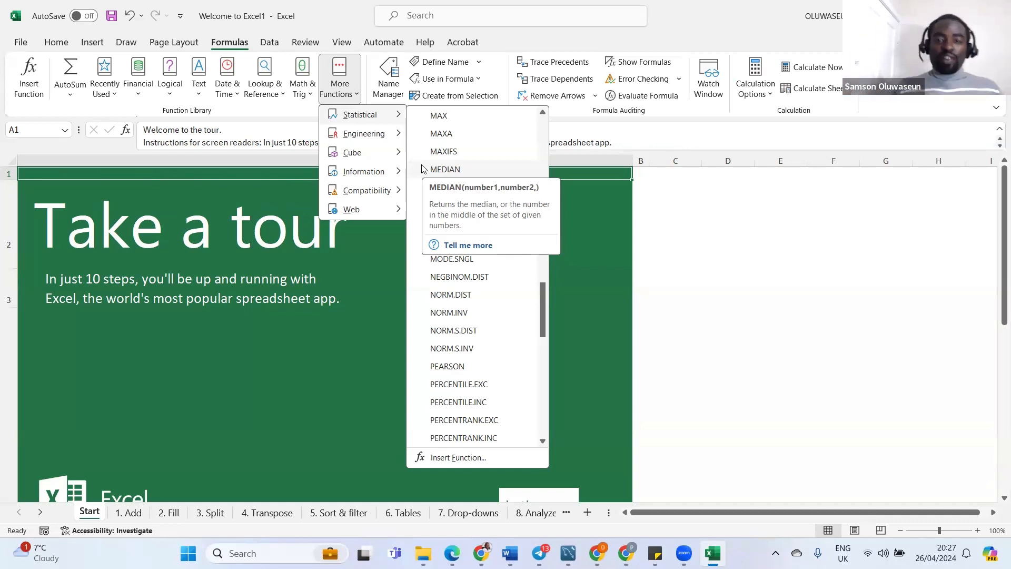
scroll(482, 325, "down", 6)
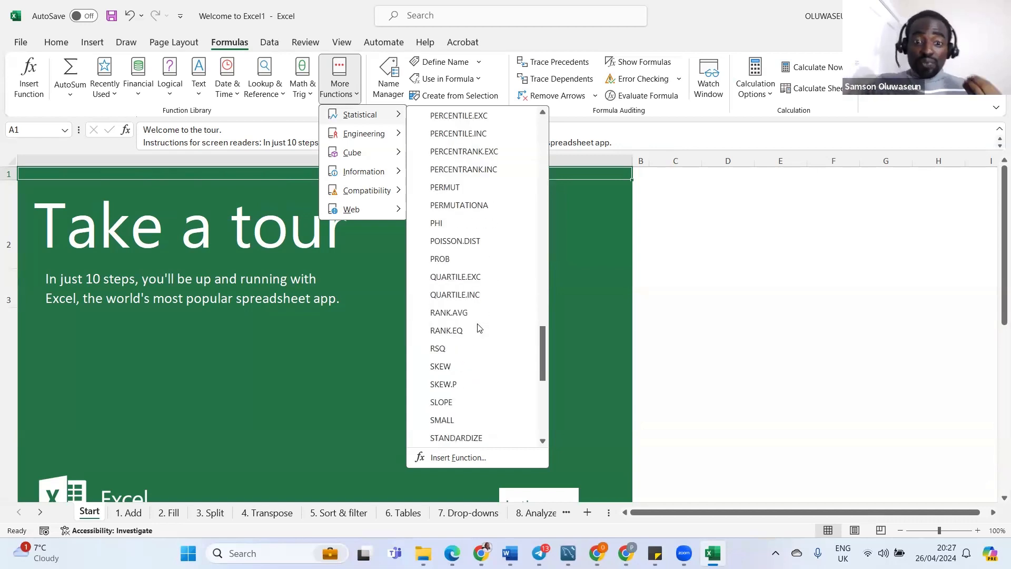
scroll(487, 323, "down", 5)
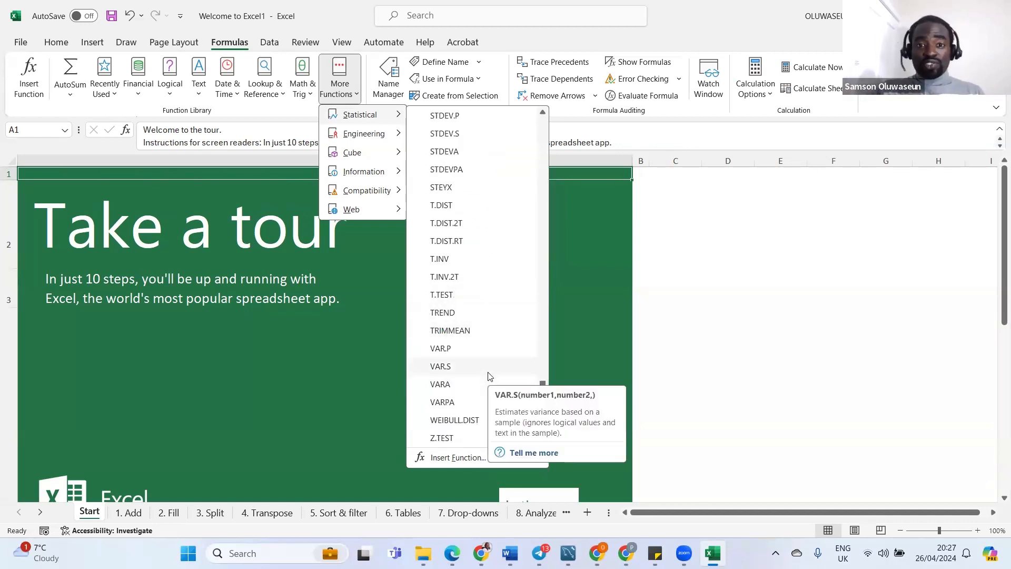
scroll(489, 363, "up", 6)
scroll(491, 347, "up", 10)
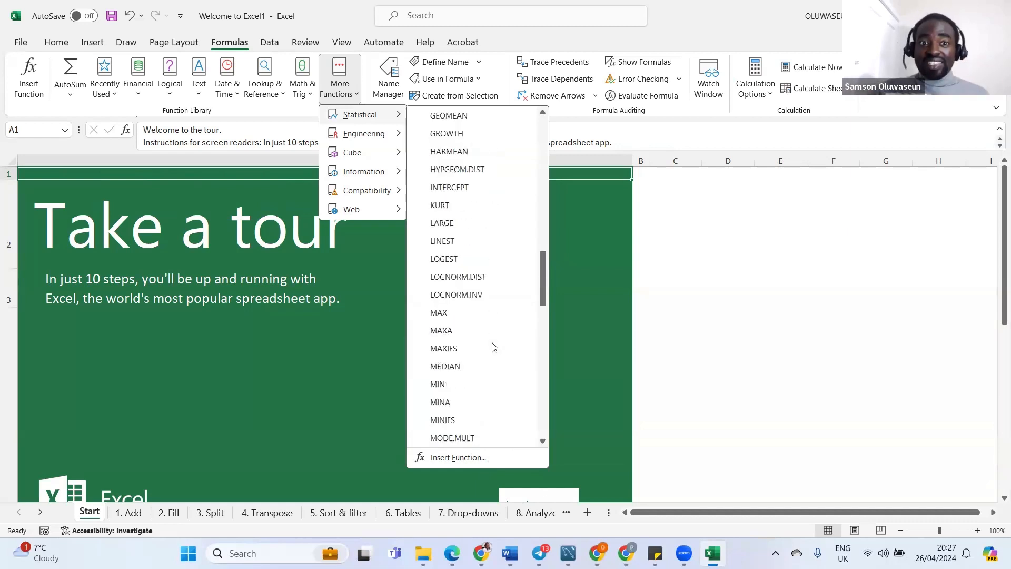
scroll(499, 293, "up", 5)
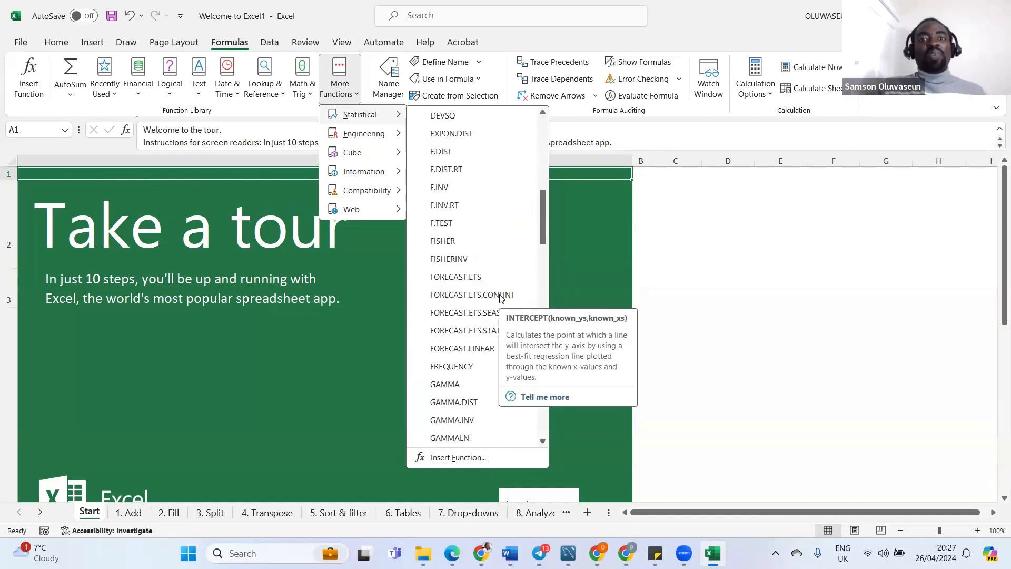
Review the formula calculation options and the Get Data sources, including databases, Power Platform, online services and other sources
mouse_move(373, 134)
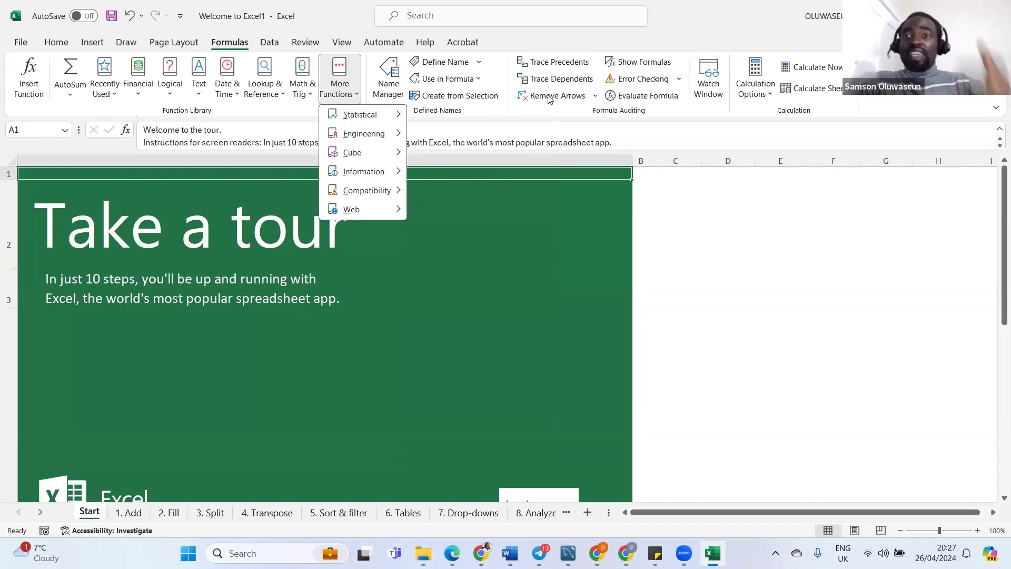
left_click(756, 88)
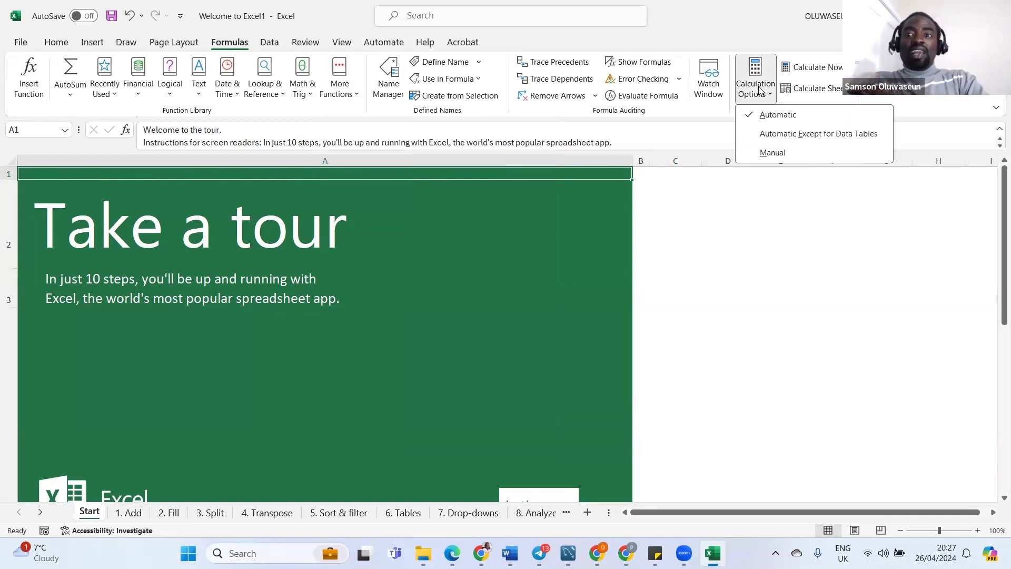
left_click(271, 44)
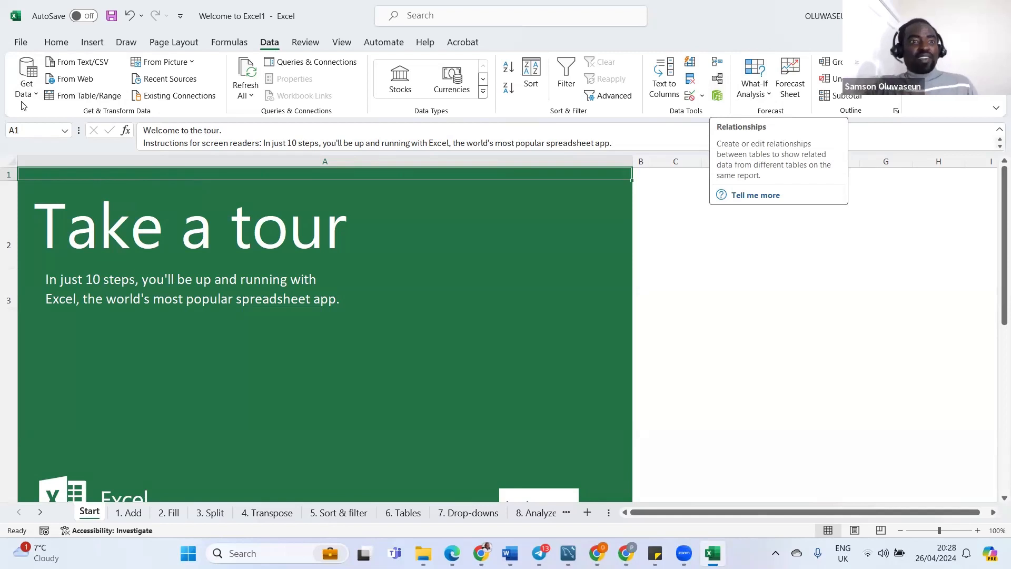
left_click(40, 94)
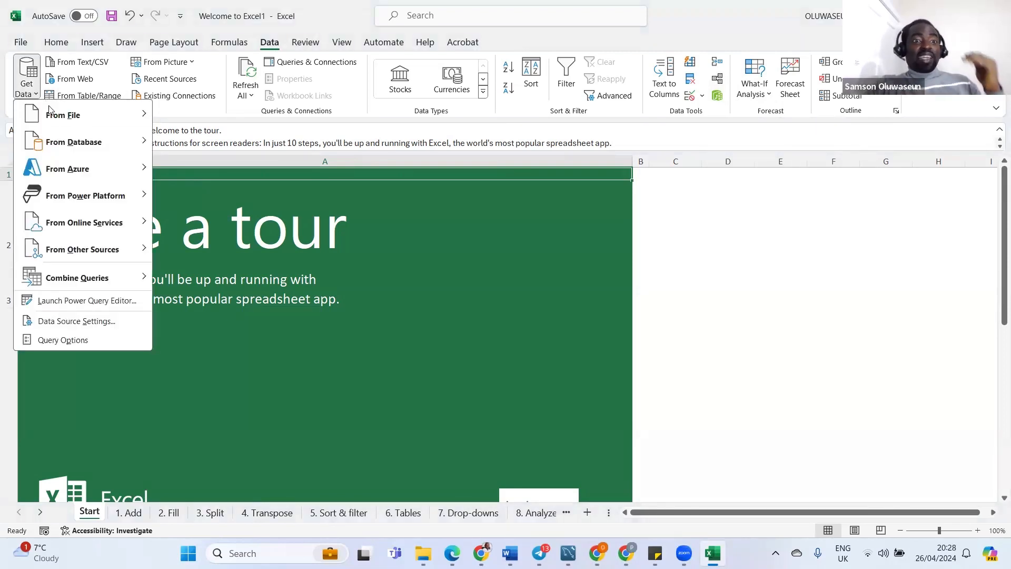
mouse_move(72, 122)
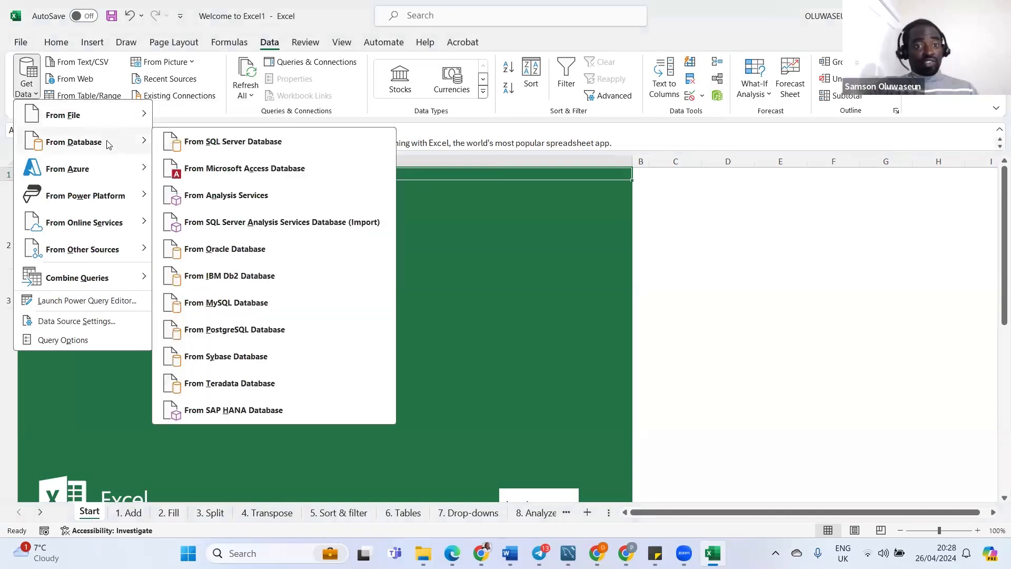
mouse_move(107, 168)
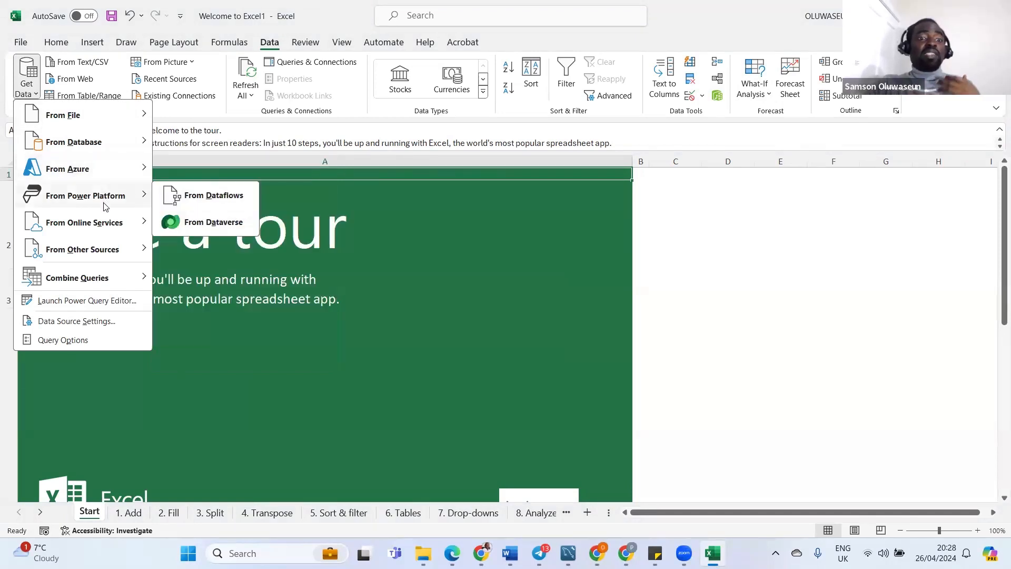
mouse_move(102, 219)
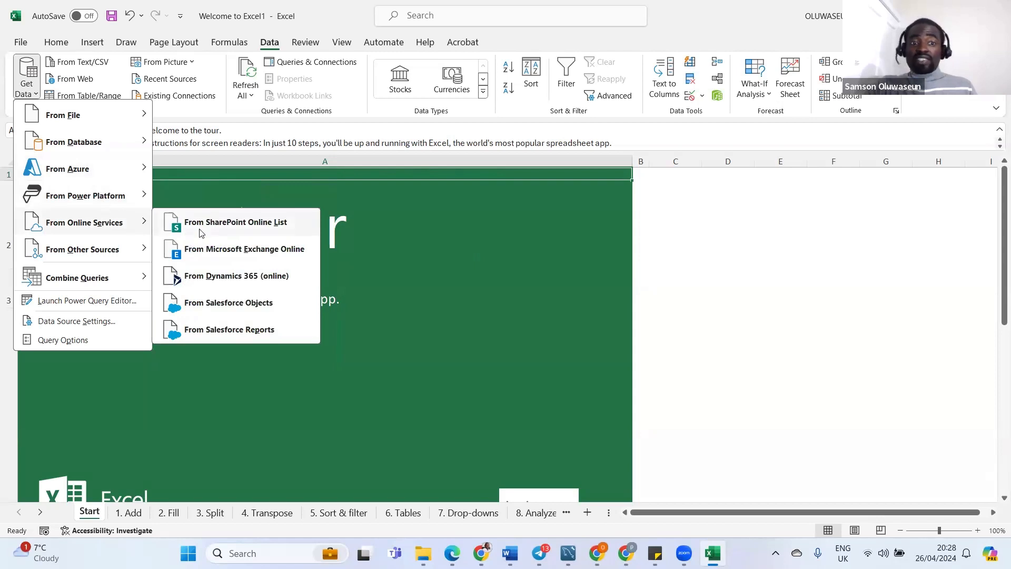
mouse_move(113, 254)
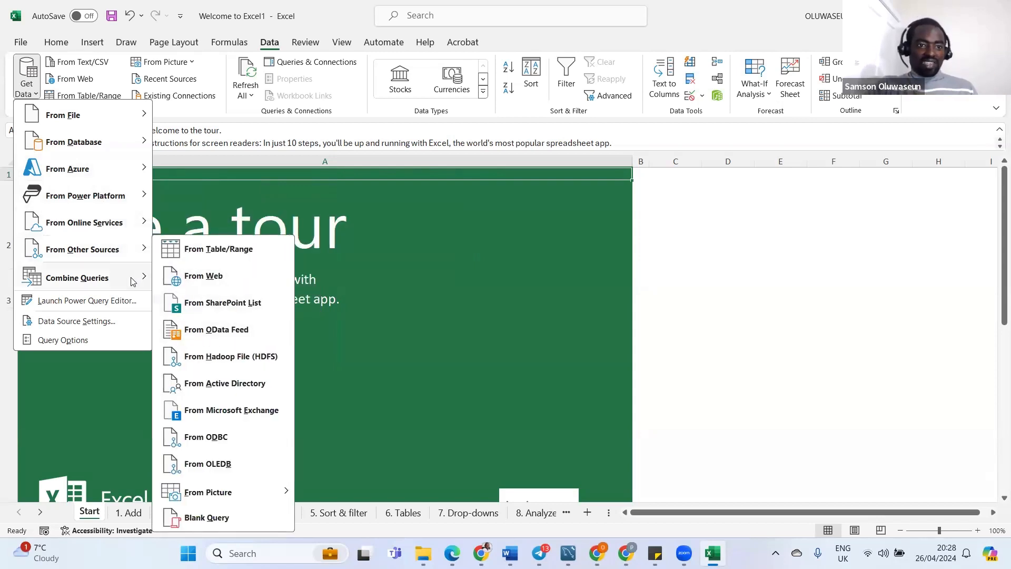
mouse_move(135, 281)
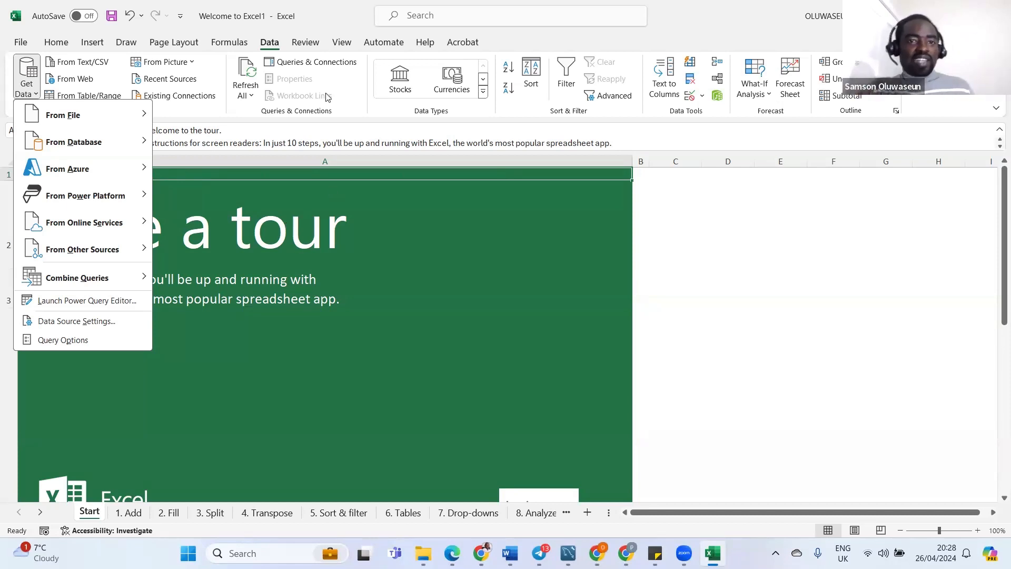
Tour the Review, View, Automate, Help and Acrobat commands, including the descriptions of Protect Workbook and Freeze Panes
left_click(313, 46)
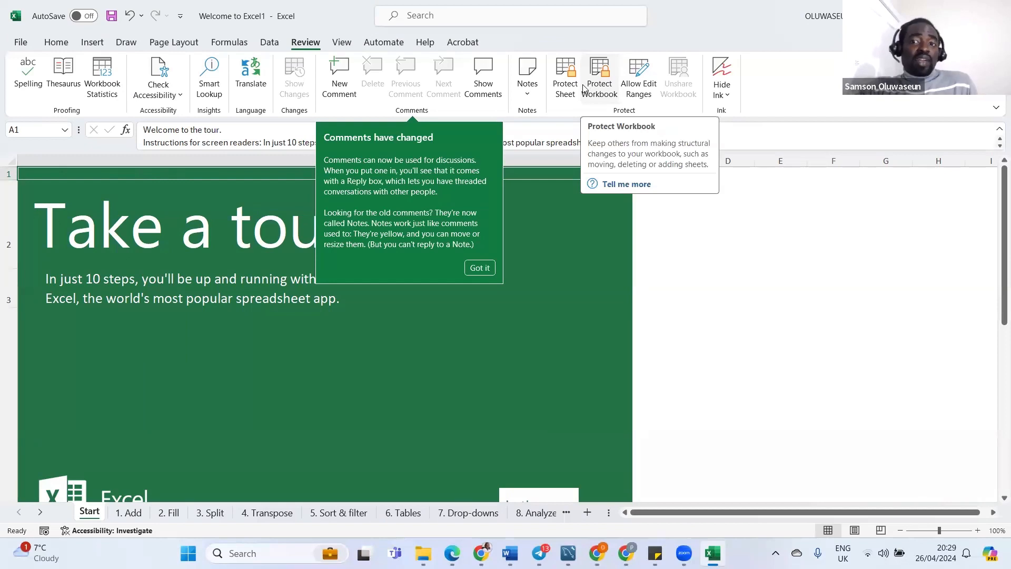
left_click(348, 45)
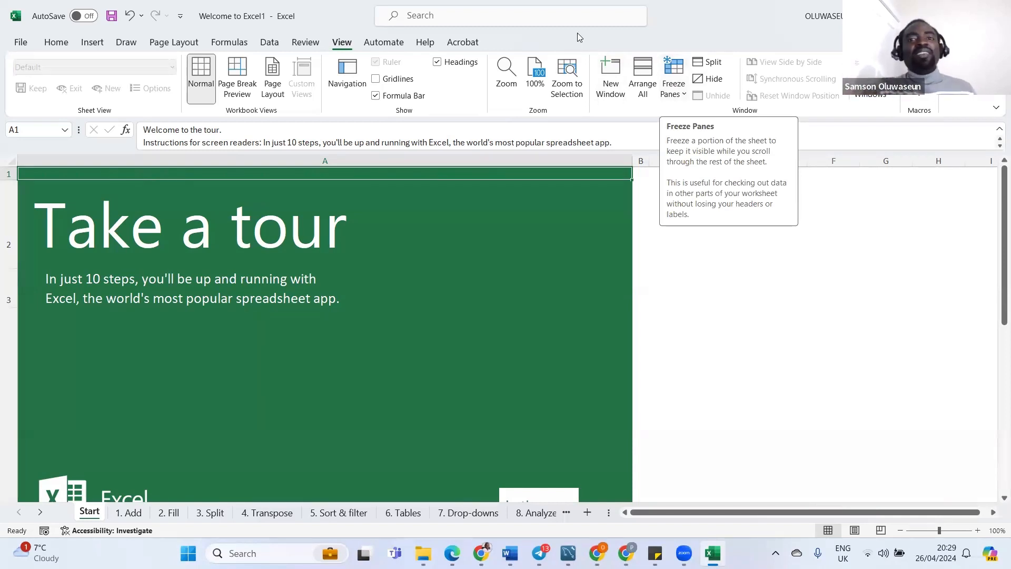
left_click(375, 47)
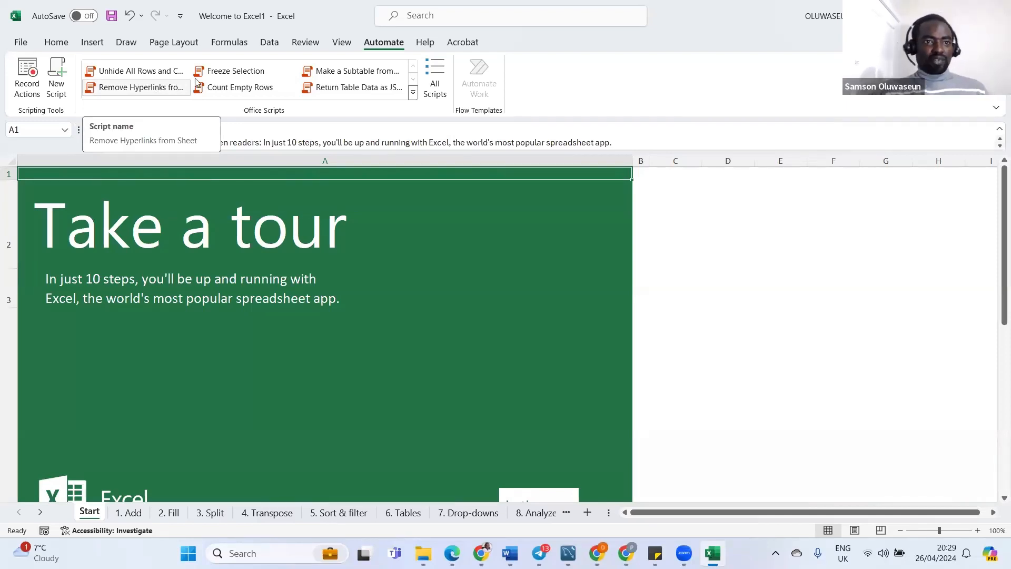
left_click(425, 45)
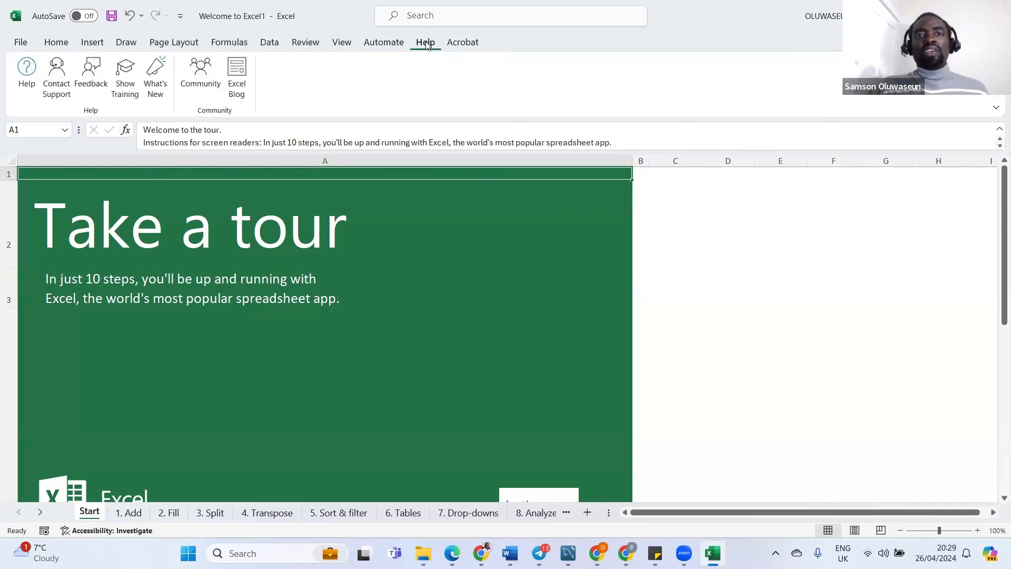
left_click(463, 44)
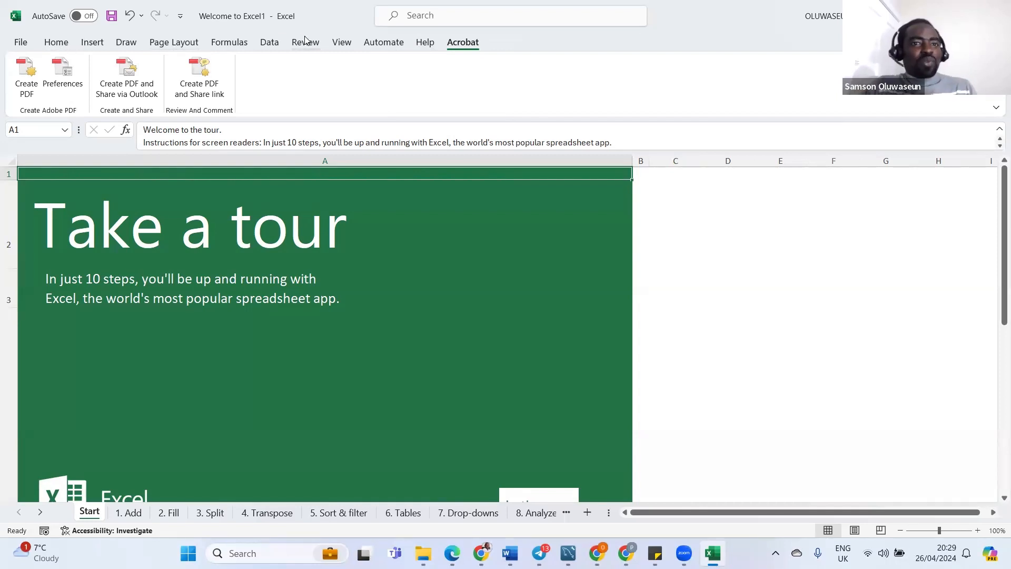
Open Excel Options and look through the Add-ins, Trust Center and Quick Access Toolbar settings
left_click(21, 43)
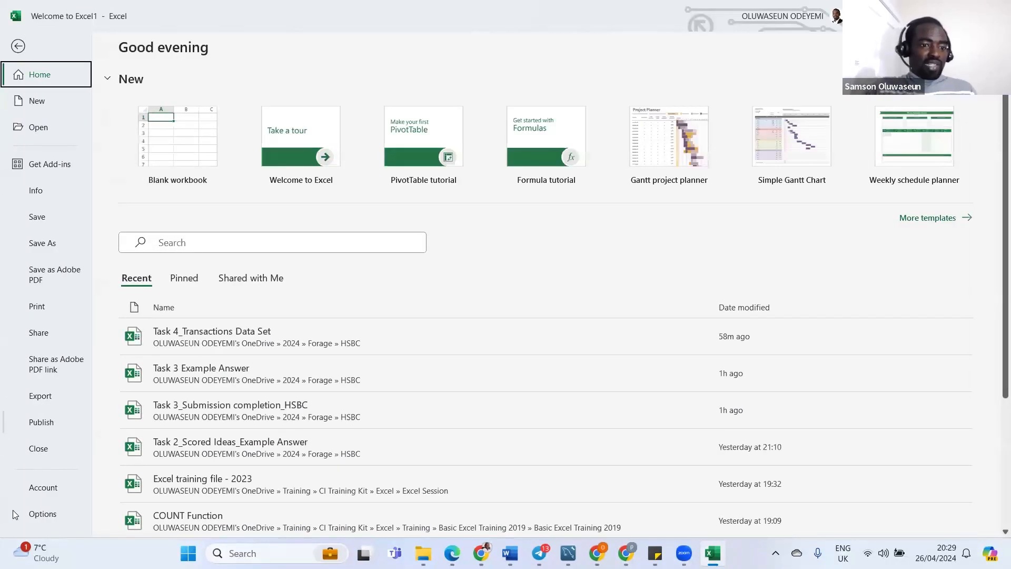
left_click(42, 514)
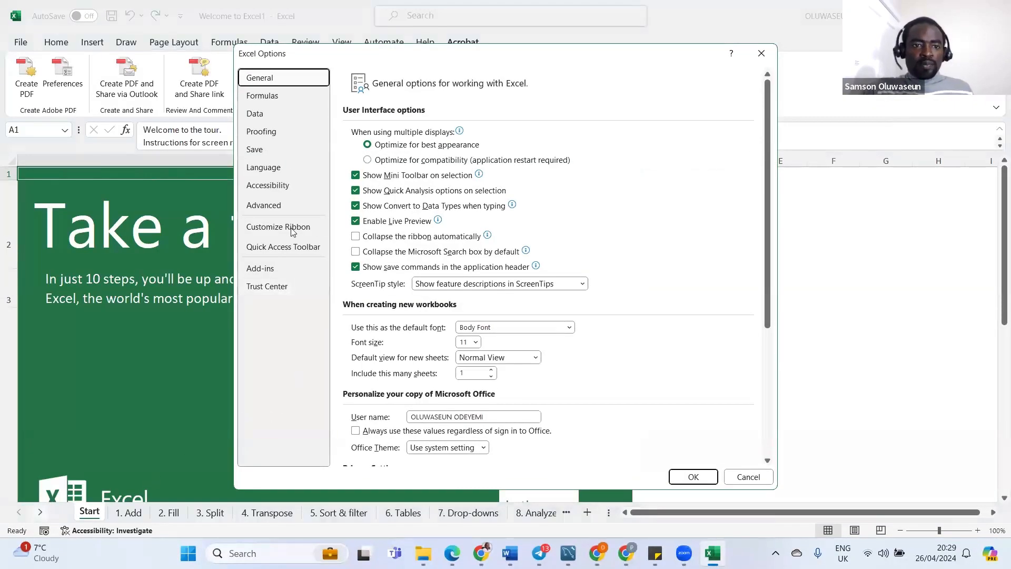
left_click(274, 277)
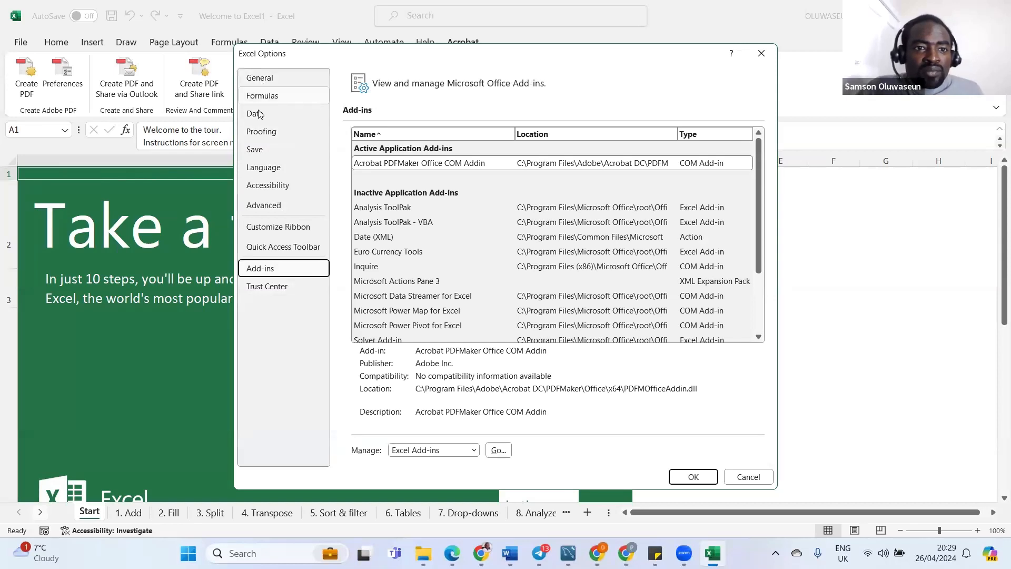
left_click(265, 288)
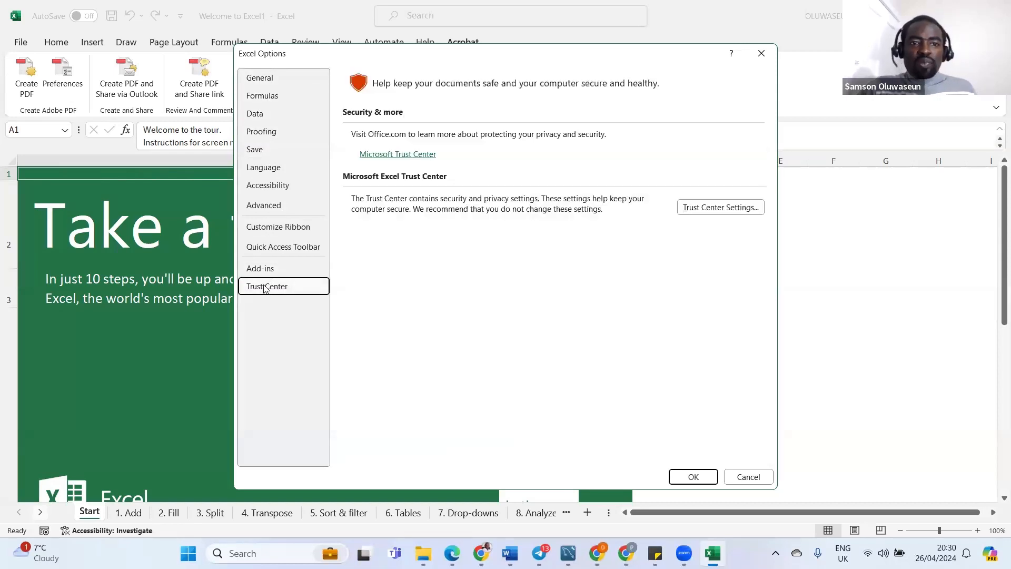
left_click(274, 253)
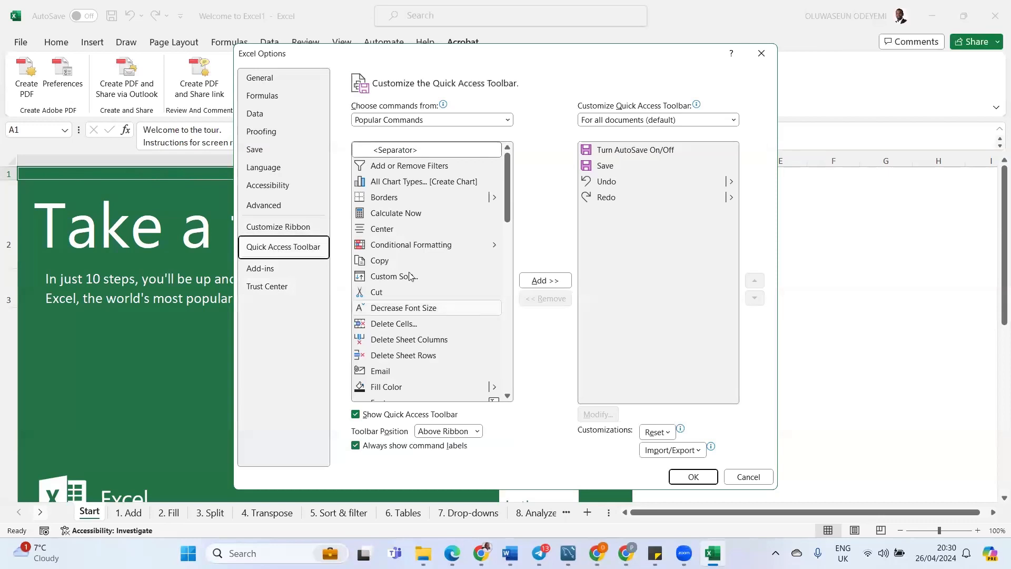
Examine the ribbon customization settings and the Developer command groups, leaving Excel Options without applying changes
key("Up")
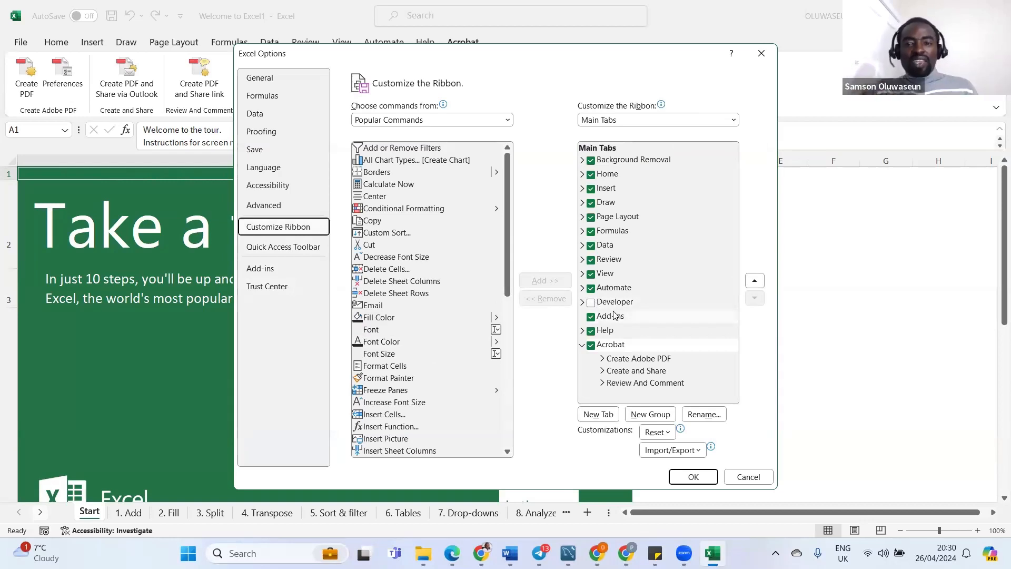
left_click(583, 303)
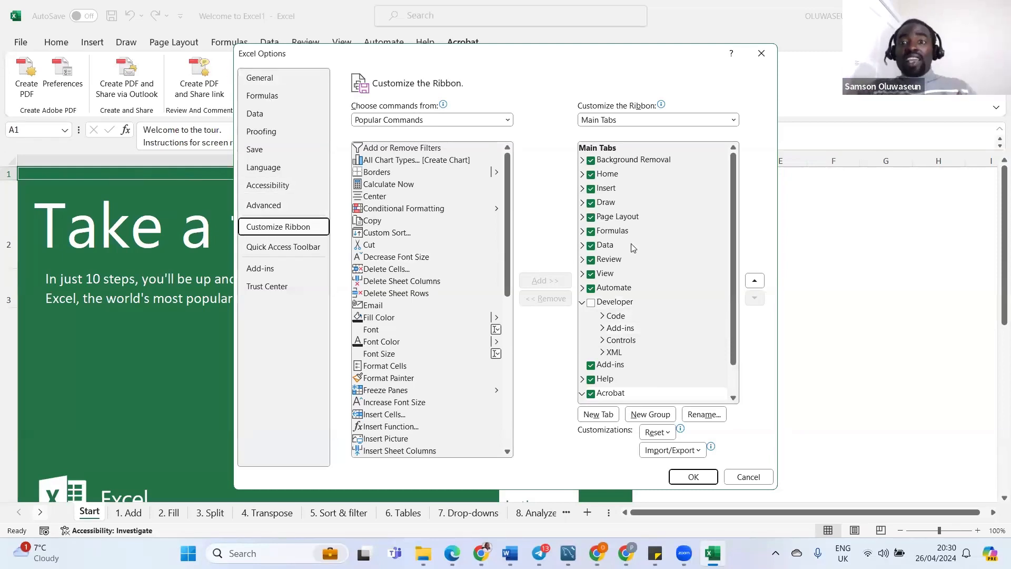
scroll(653, 284, "down", 1)
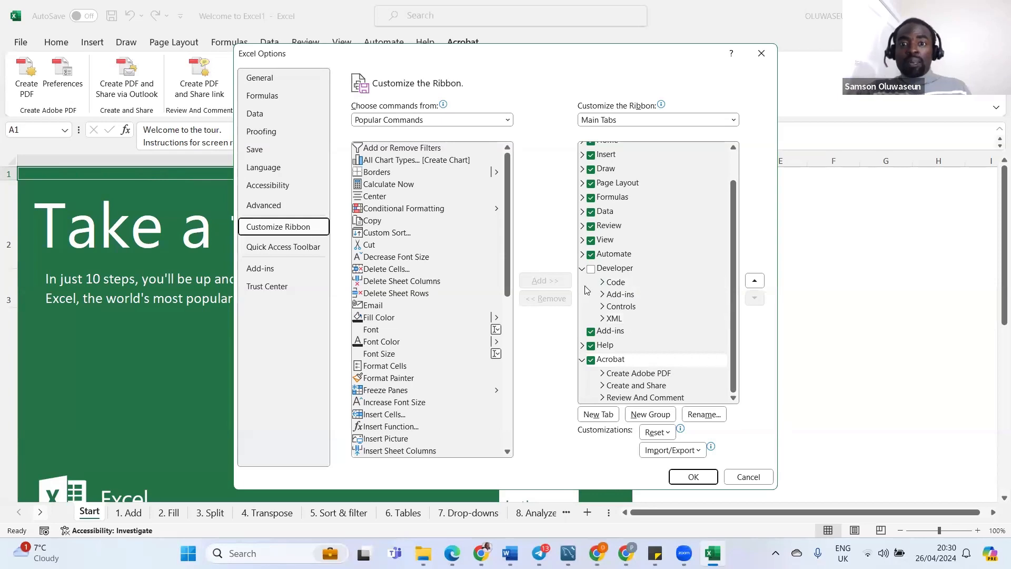
left_click(583, 269)
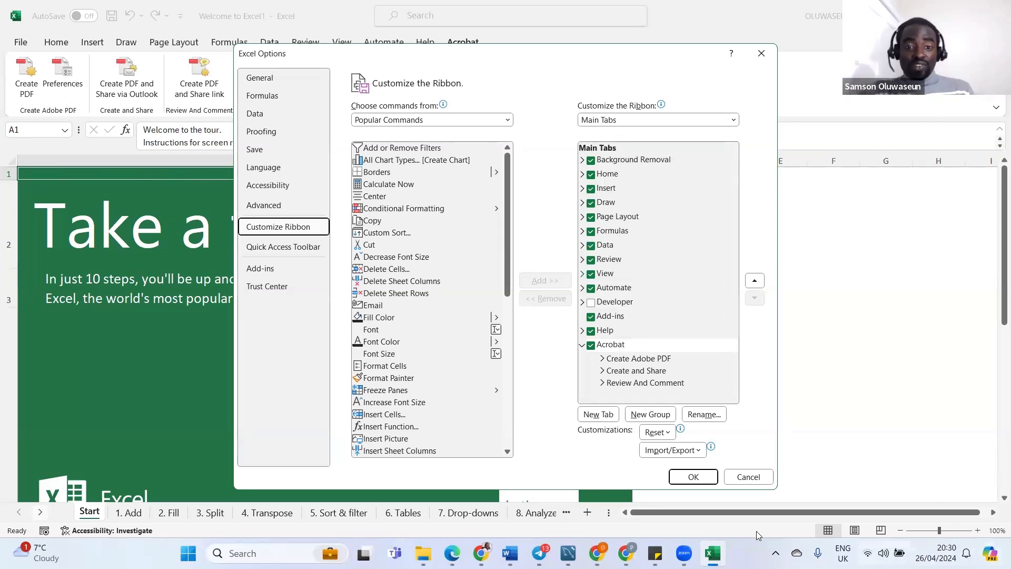
left_click(748, 477)
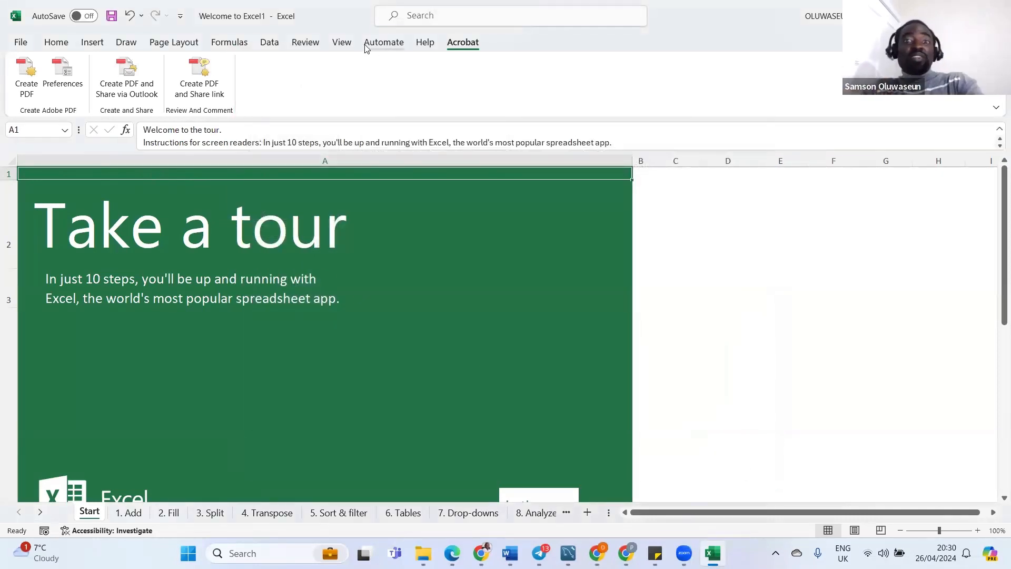
Revisit the Home commands such as Merge & Center, and start the tour to view the "Add numbers like a champ" lesson
left_click(55, 43)
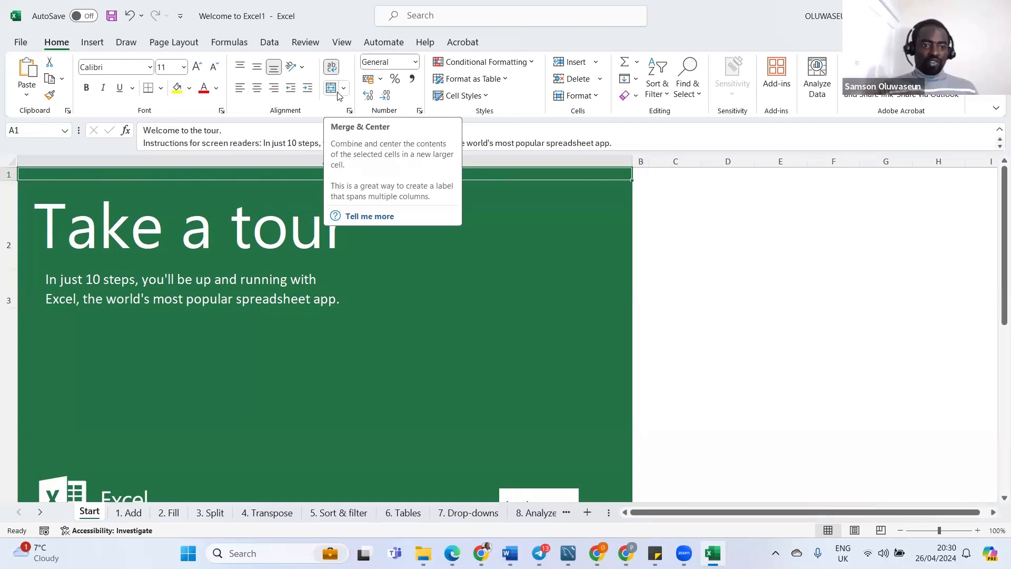
scroll(117, 266, "down", 1)
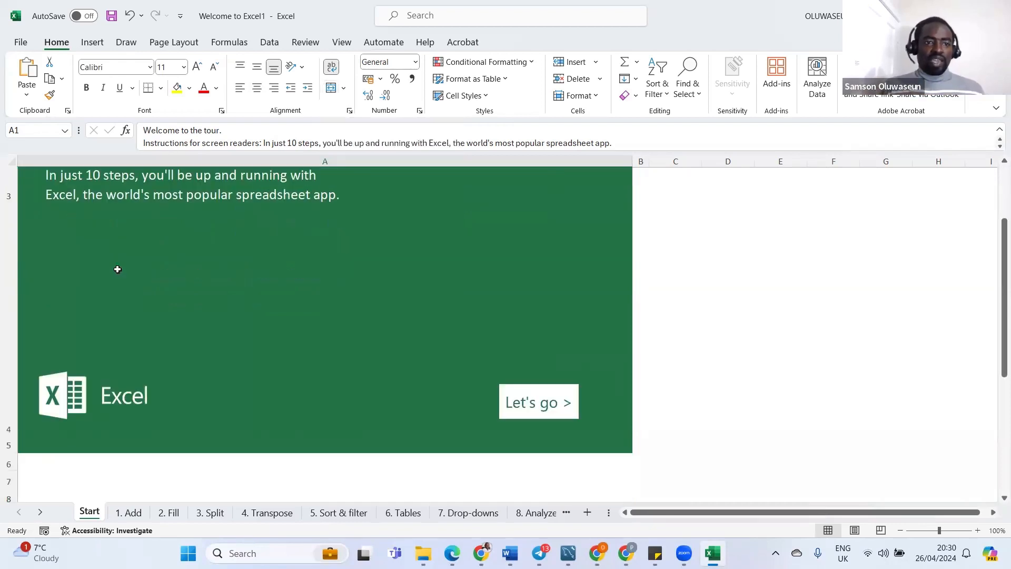
scroll(119, 268, "up", 1)
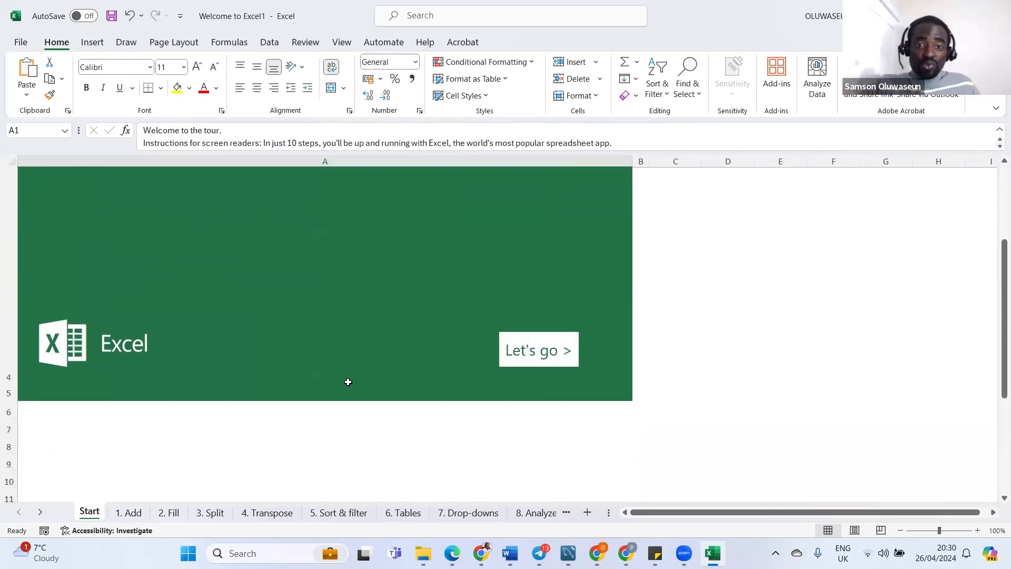
scroll(316, 392, "down", 3)
left_click(511, 365)
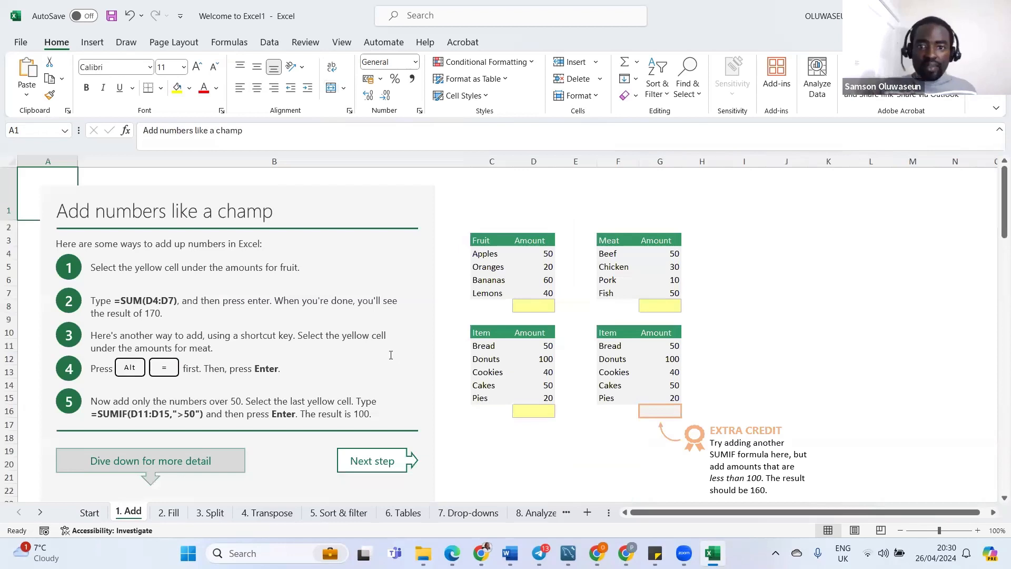
scroll(401, 363, "down", 1)
scroll(401, 362, "up", 1)
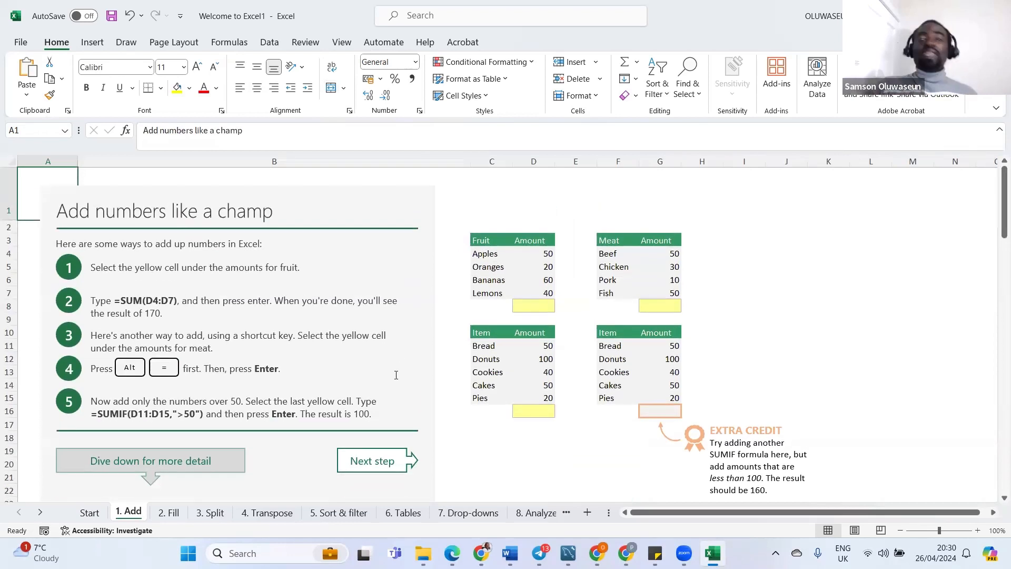
Add a blank worksheet between the Start and 1. Add sheets and select its cell E14
left_click(588, 511)
left_click_drag(175, 516, 132, 513)
left_click(189, 340)
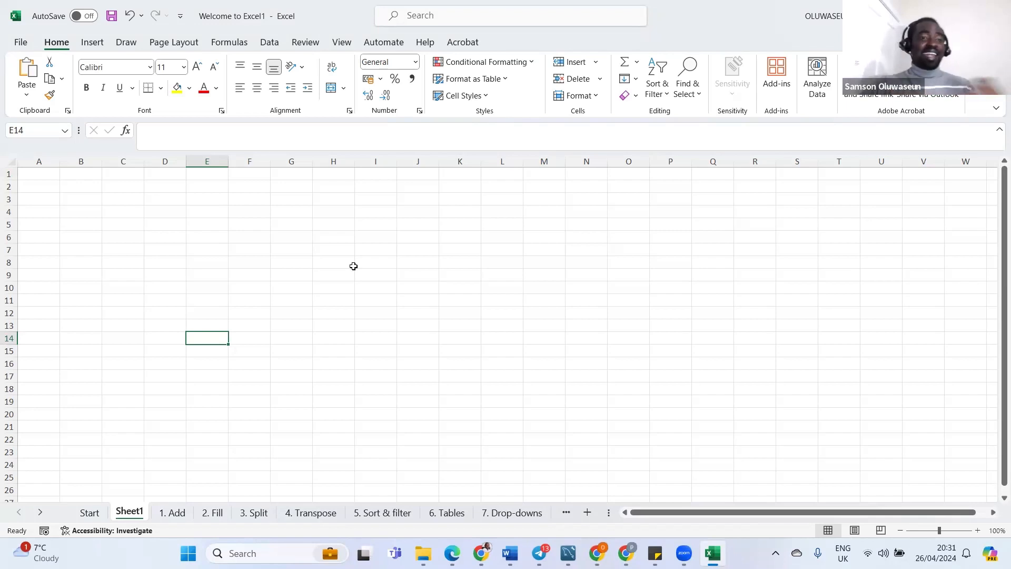
Select cells A1, A3, A2 and A5 in turn on the blank sheet, checking how the cell reference identifies the active cell
left_click(56, 175)
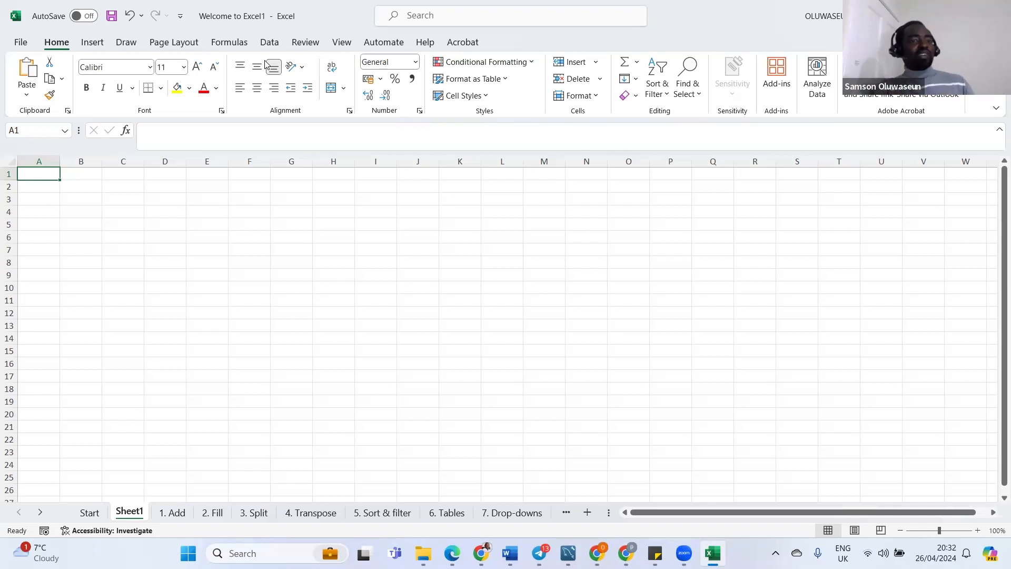
left_click(55, 201)
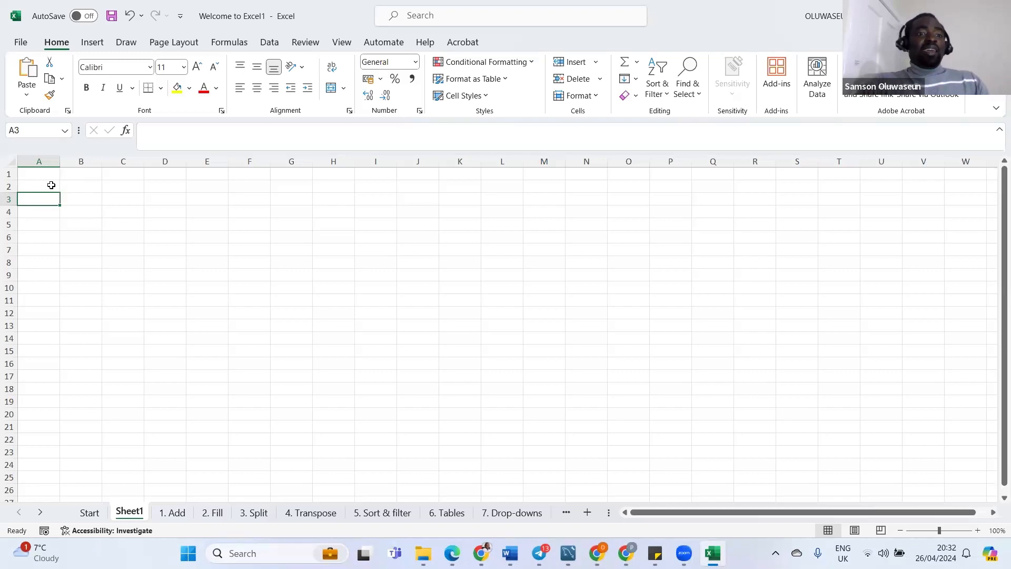
left_click(50, 186)
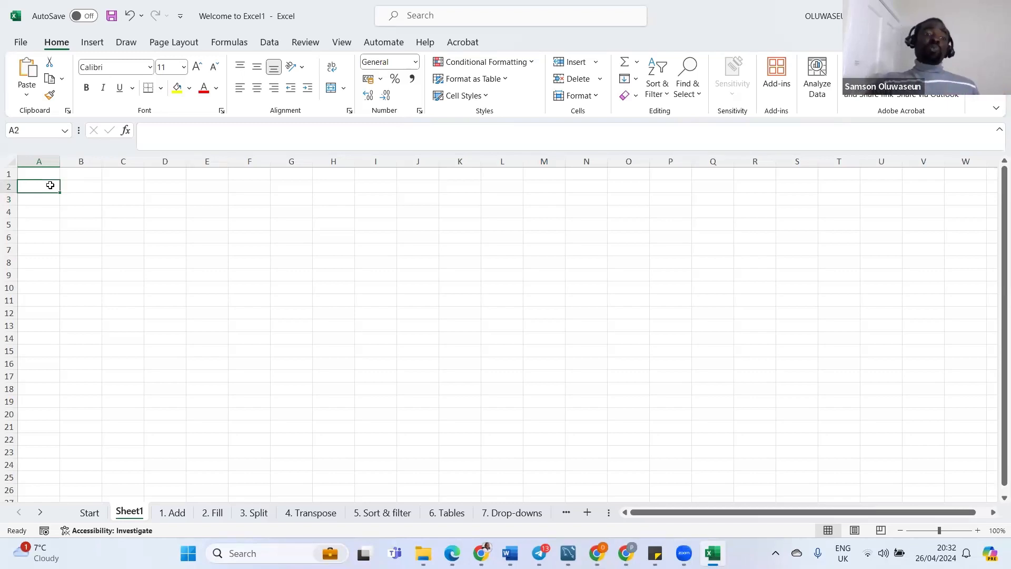
left_click(13, 133)
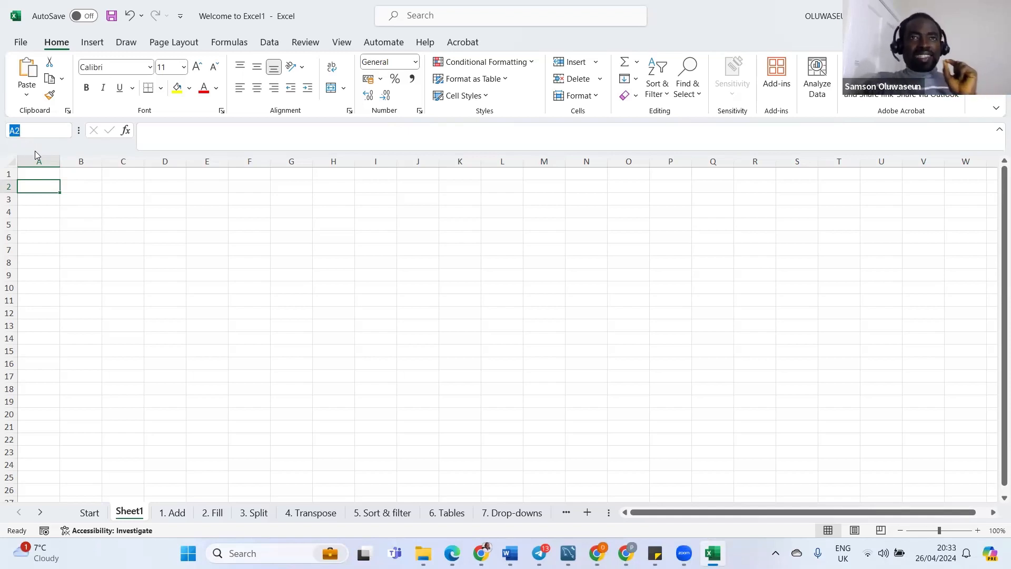
left_click(49, 221)
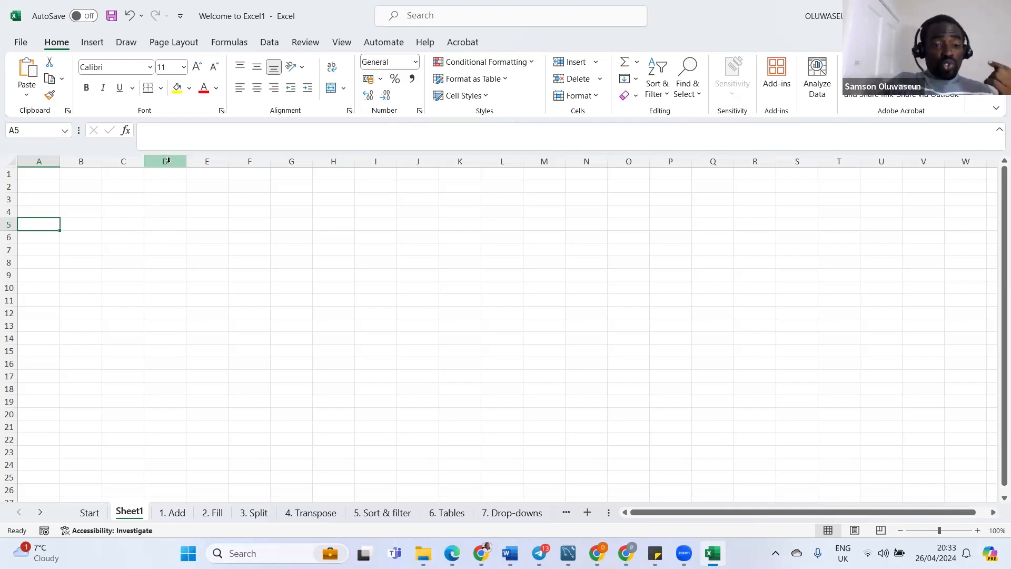
Select cell D6 and view the list of names defined in the workbook
left_click(165, 238)
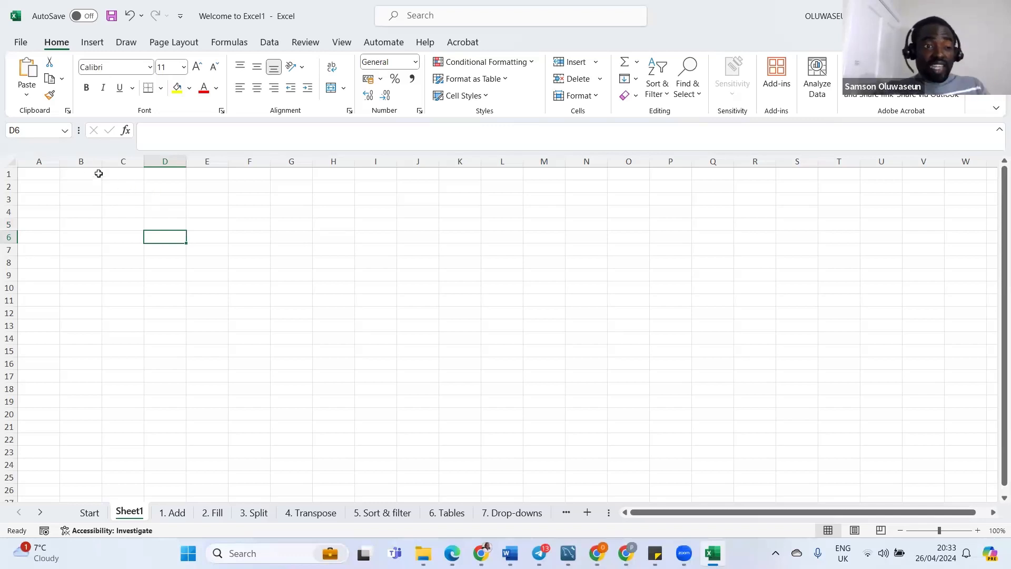
left_click(65, 132)
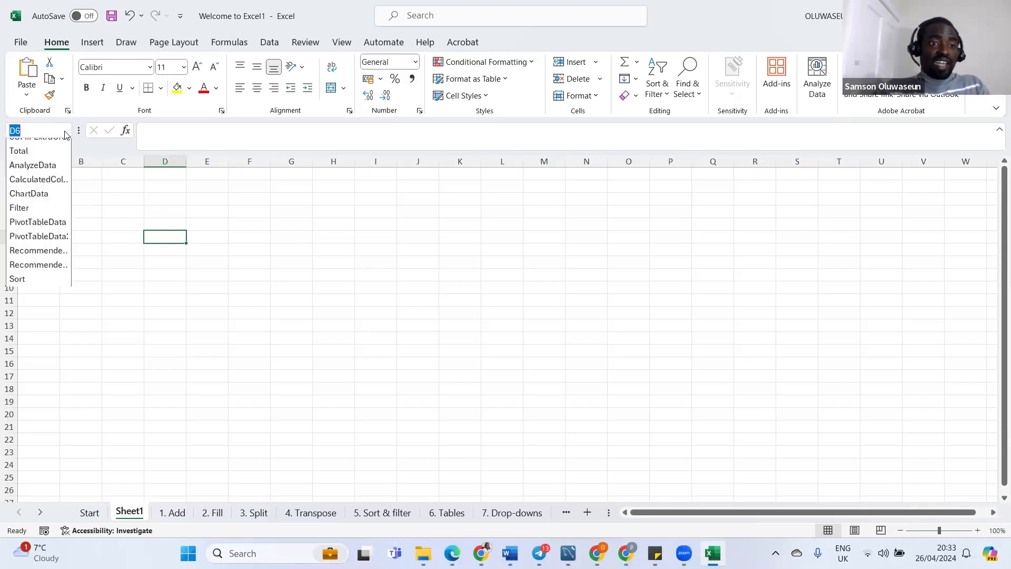
left_click(64, 132)
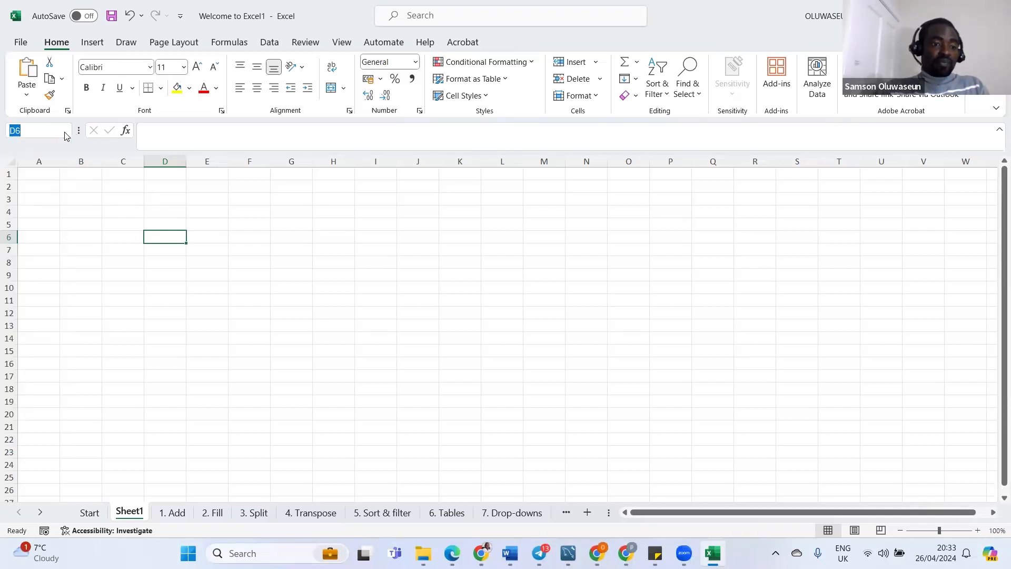
left_click(30, 132)
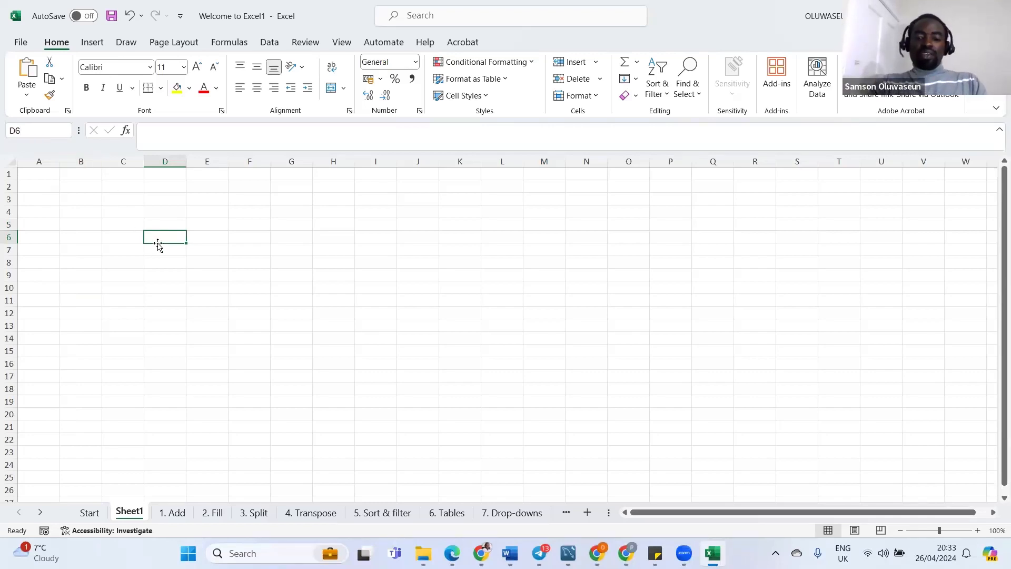
type("90")
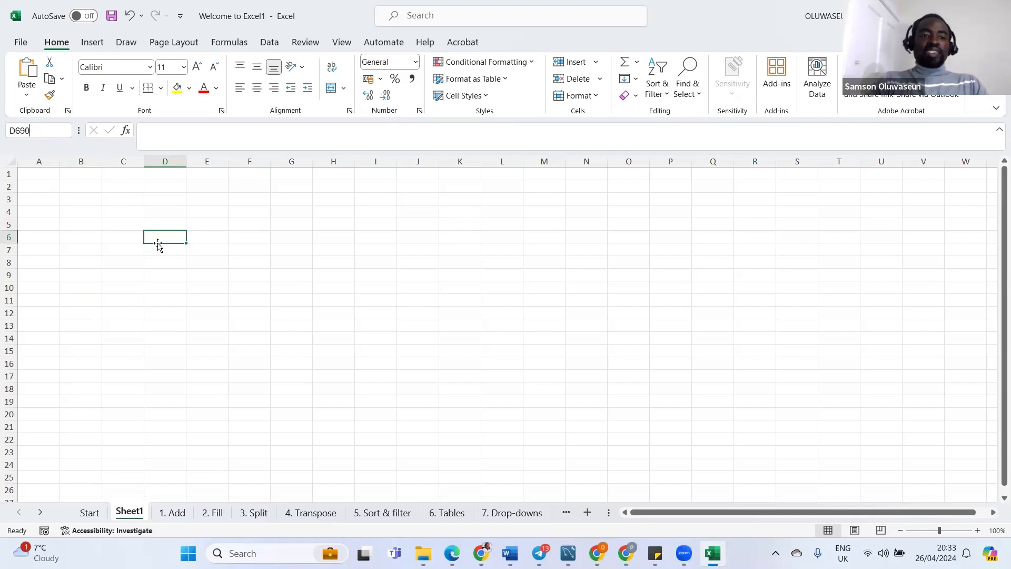
key("BackSpace")
key("BackSpace")
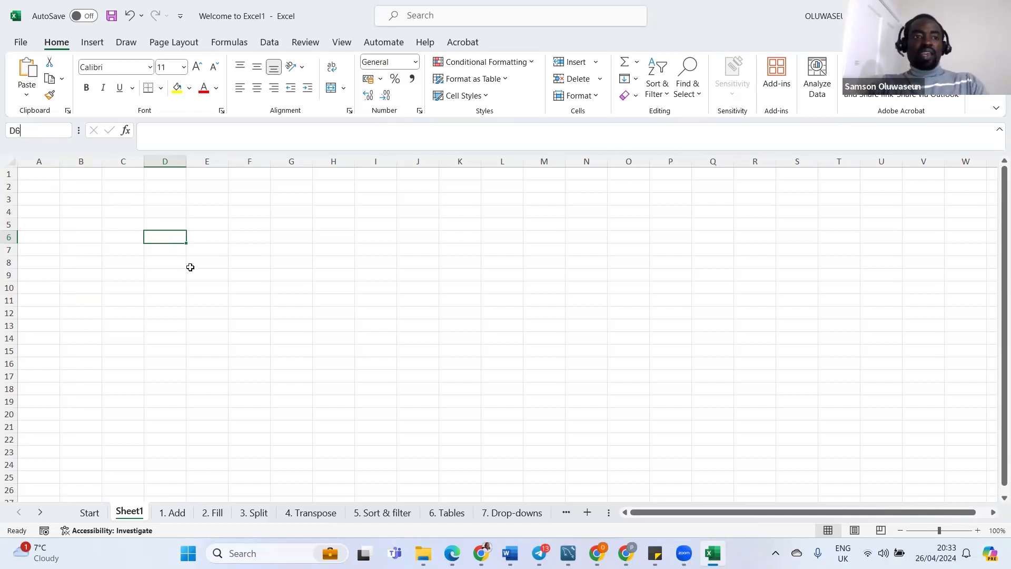
left_click(190, 265)
Enter the value 90 in cell D6
left_click(156, 233)
type("90")
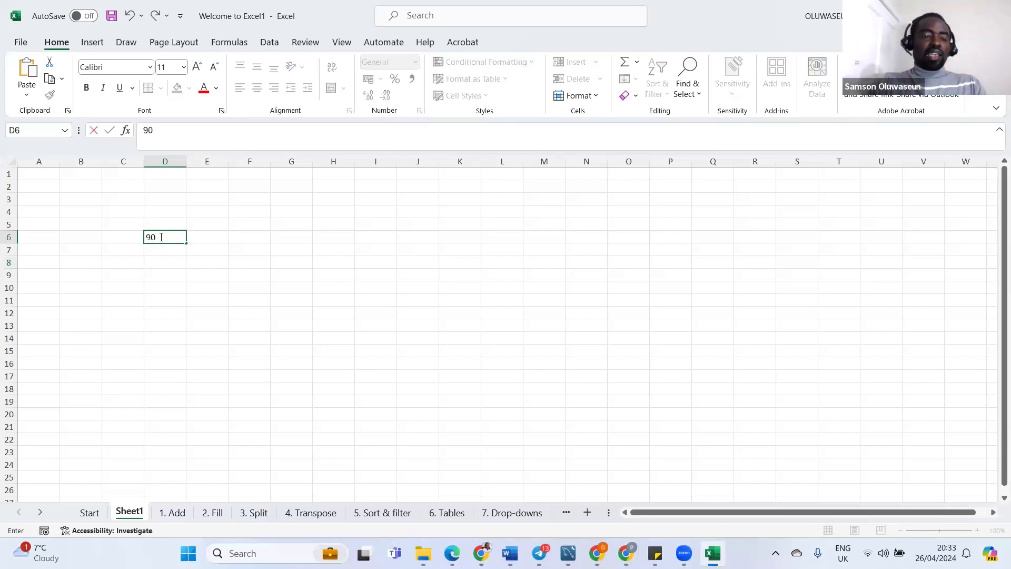
left_click(230, 313)
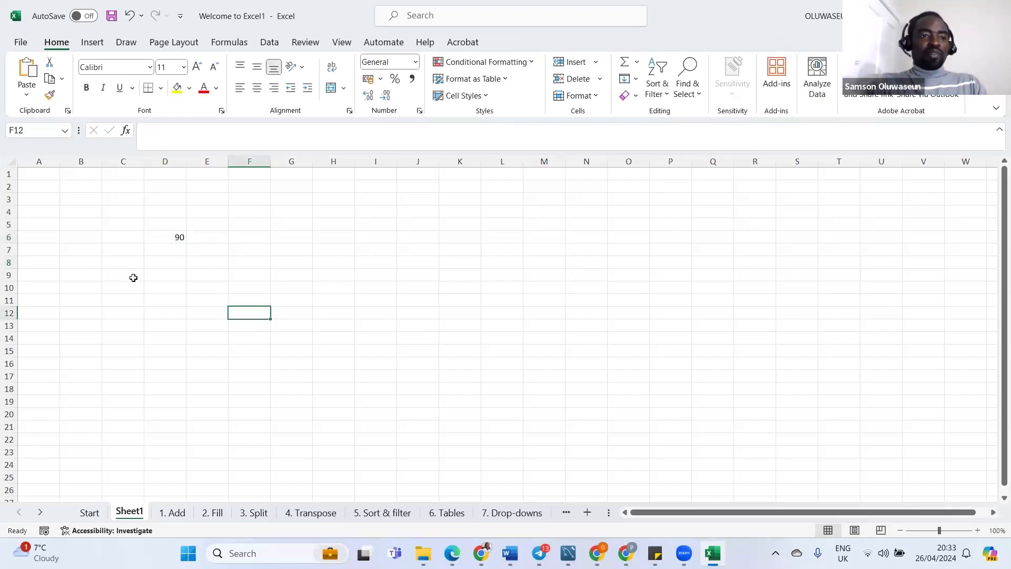
Try to give cell D6 the name "val1" and return to the first columns of the sheet
left_click(174, 233)
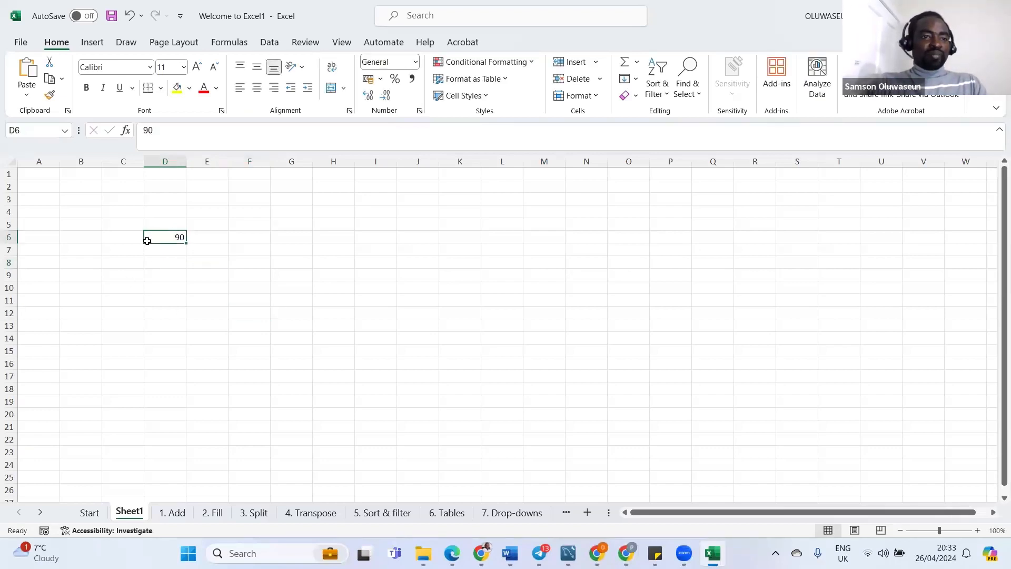
left_click(25, 129)
key("BackSpace")
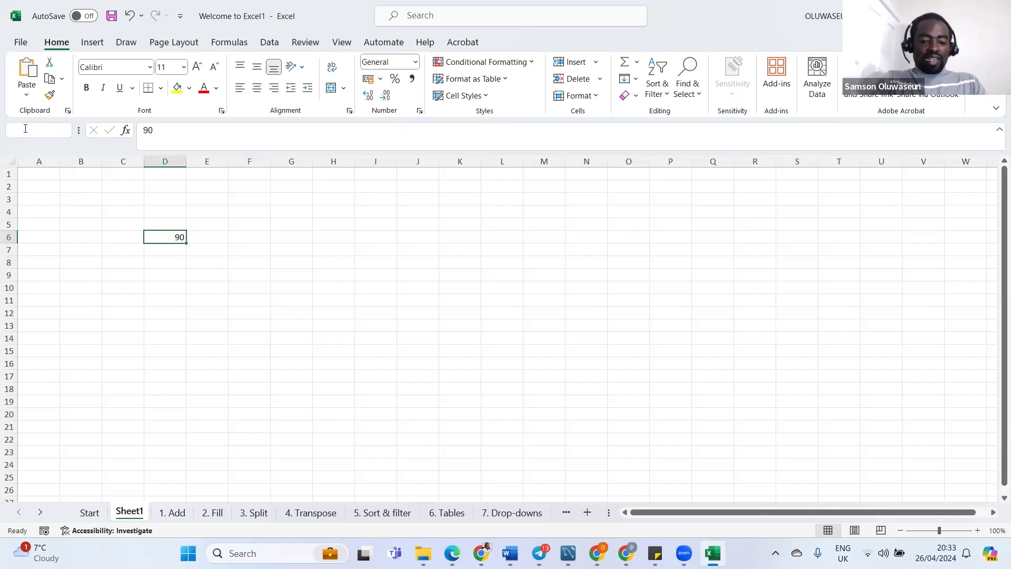
type("val")
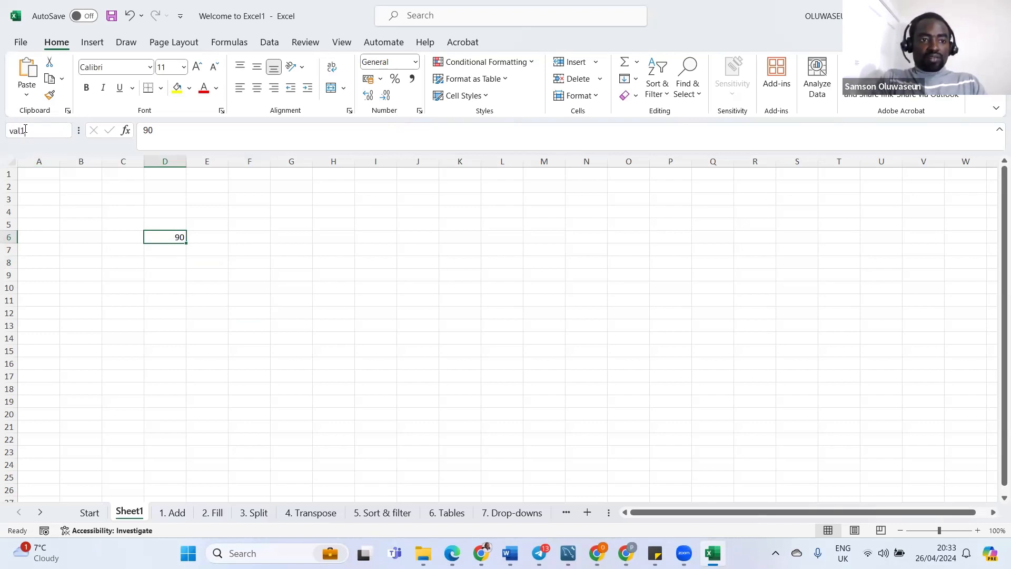
type("1")
key("Return")
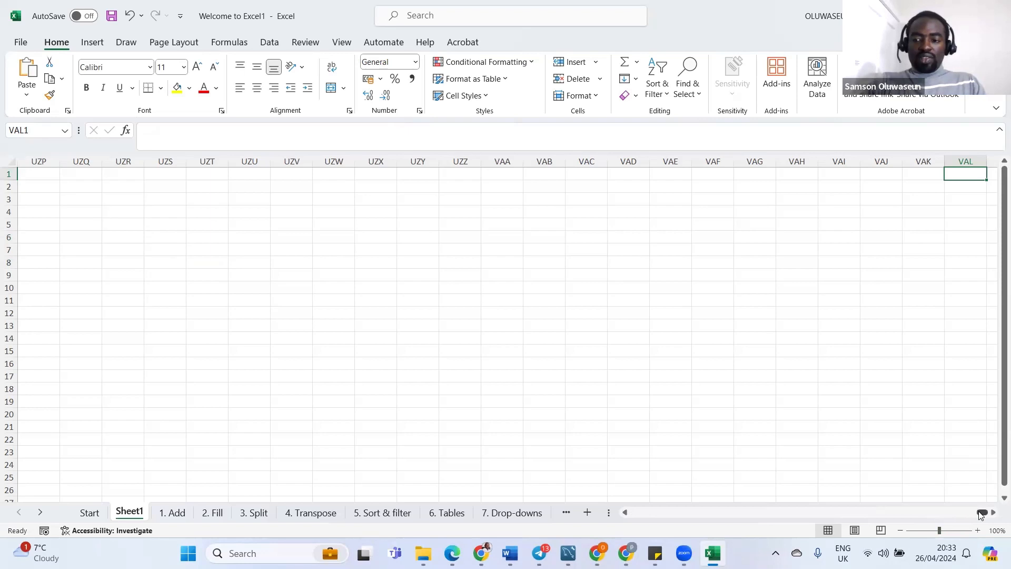
left_click_drag(980, 511, 611, 512)
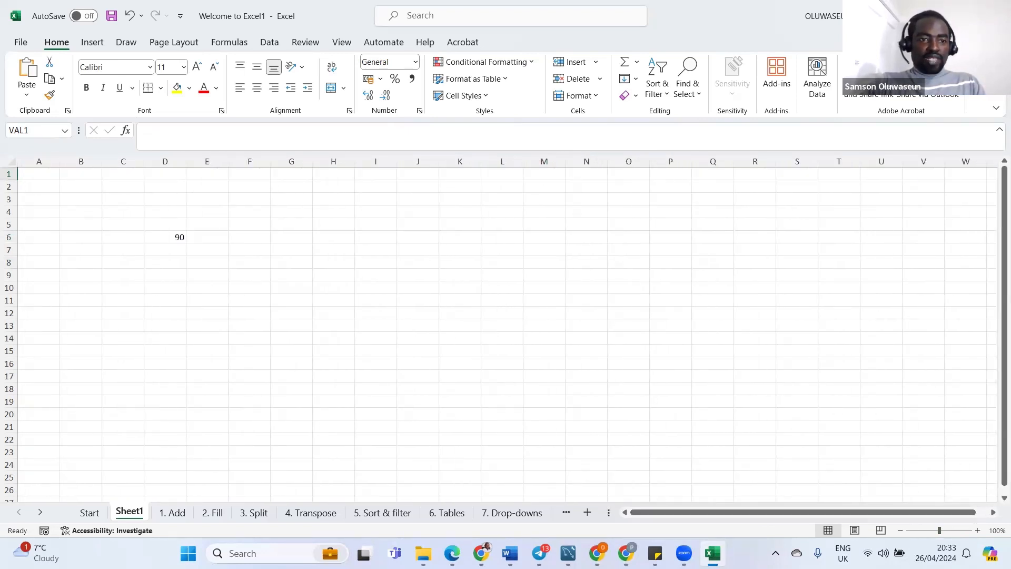
Reference cell D6 from cell E8 with the formula =D6, and check the formula stored in E8
left_click(153, 236)
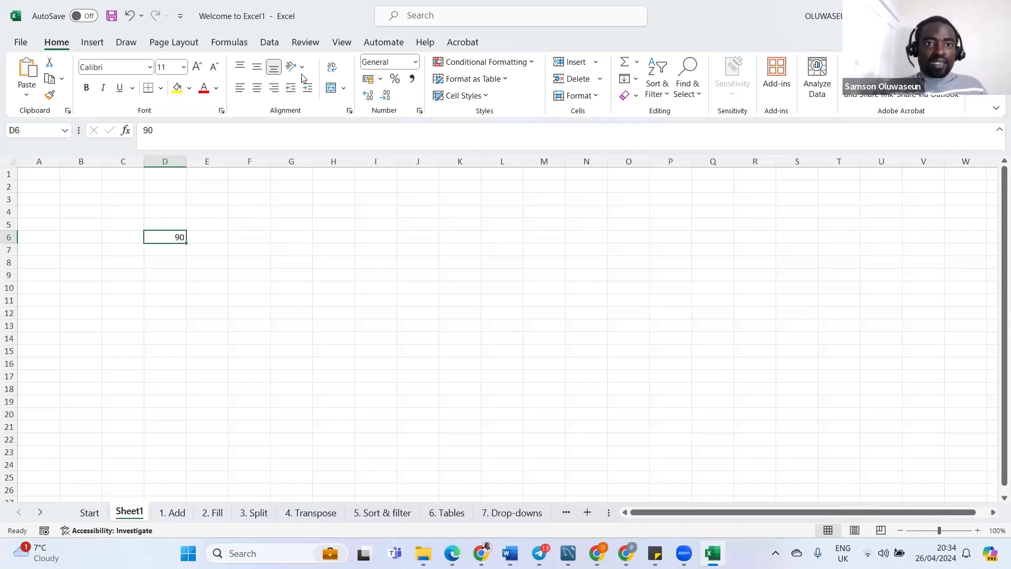
left_click(200, 269)
left_click(161, 237)
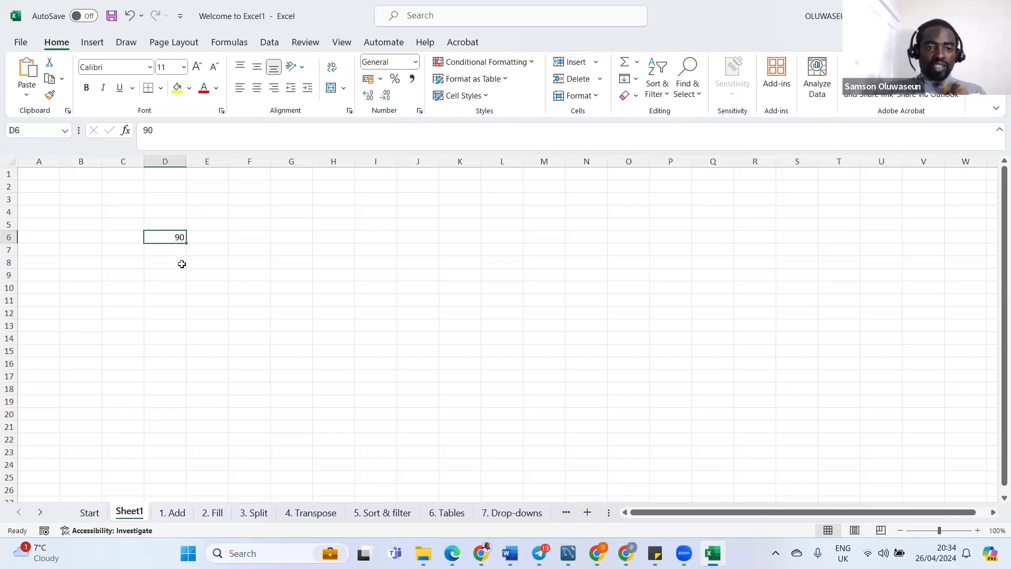
left_click(205, 261)
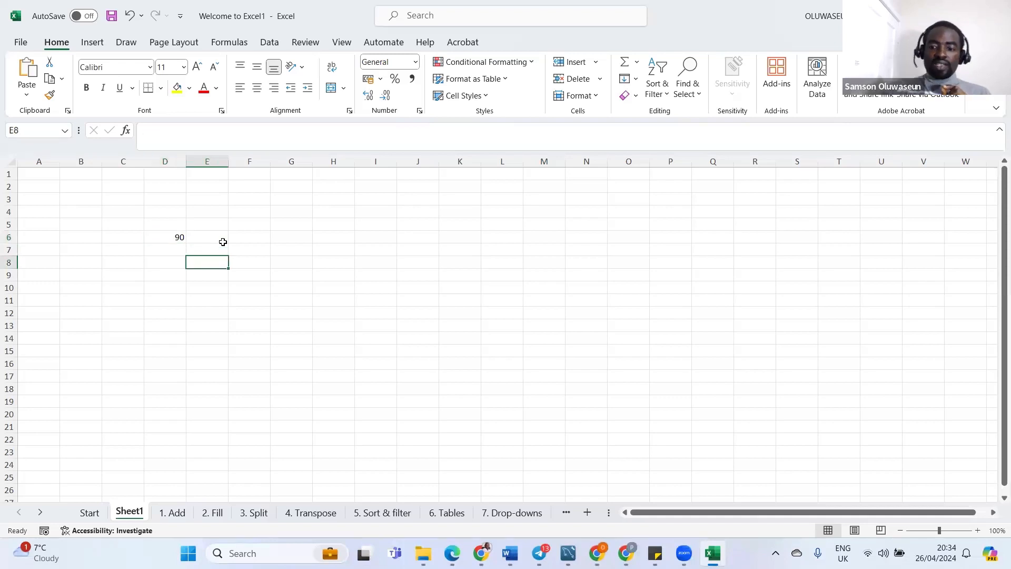
type("=")
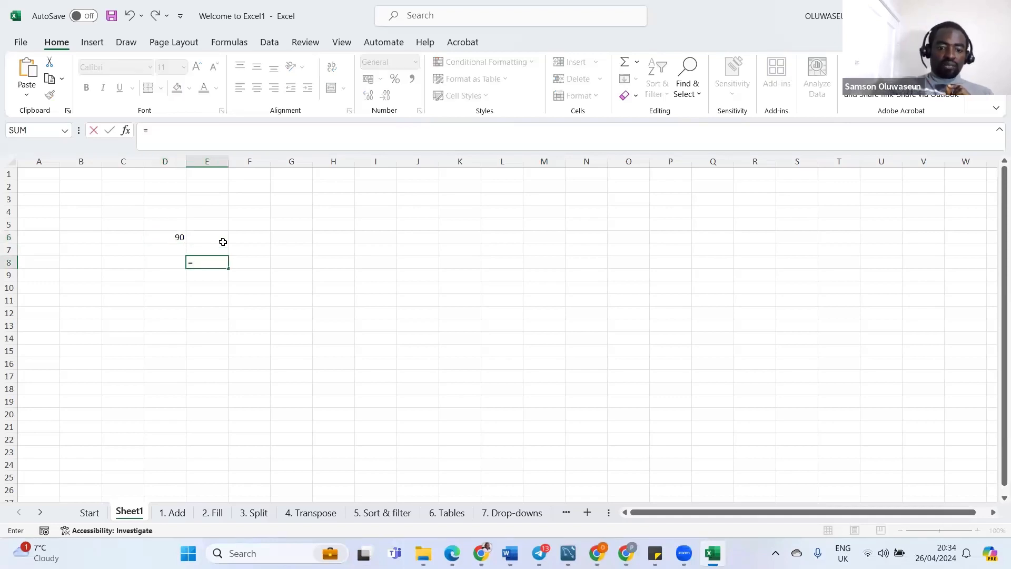
type("d")
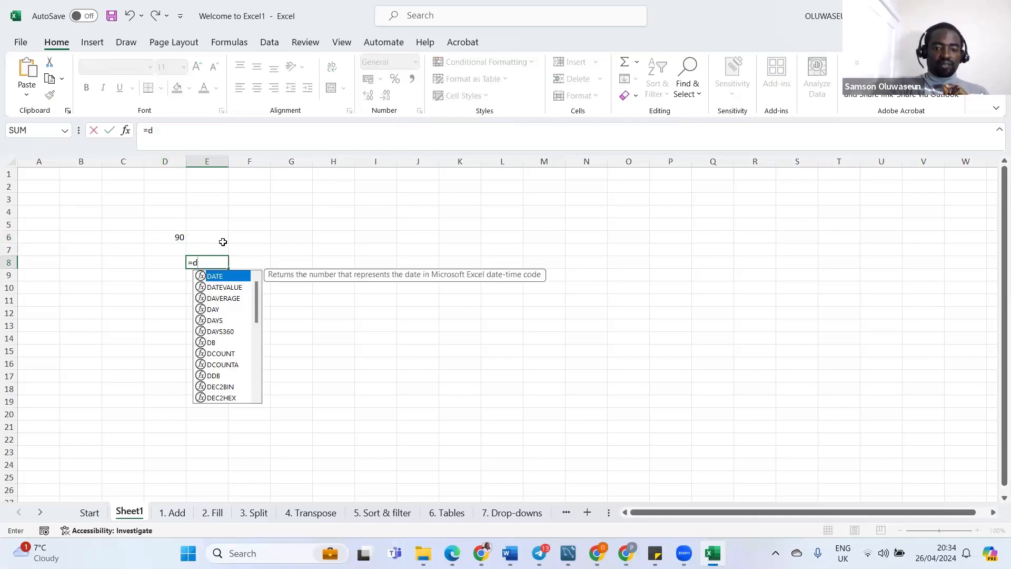
type("6")
key("Return")
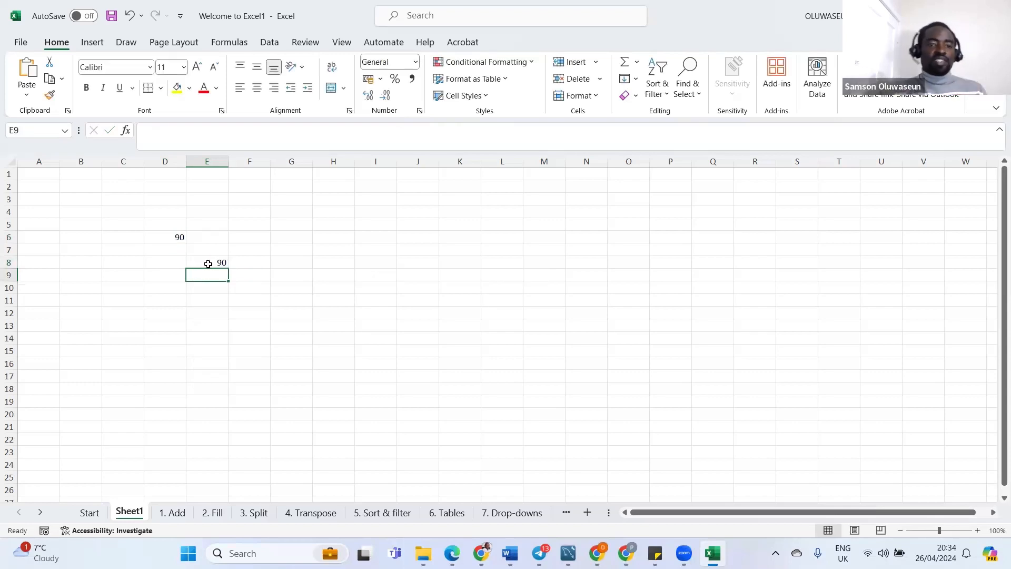
left_click(206, 262)
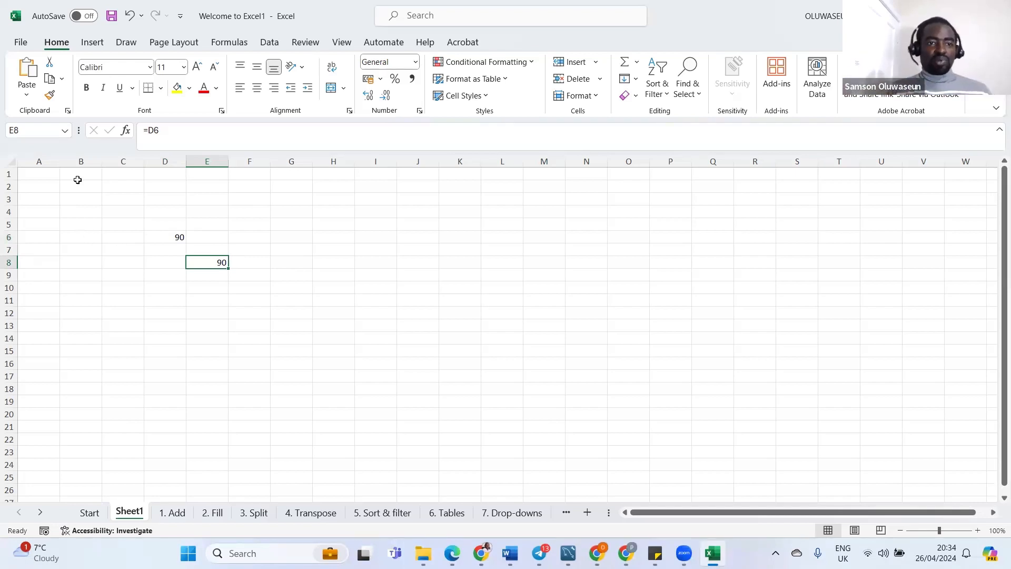
Enter the column headings "Student" in cell B1 and "Score" in cell C1
left_click(78, 173)
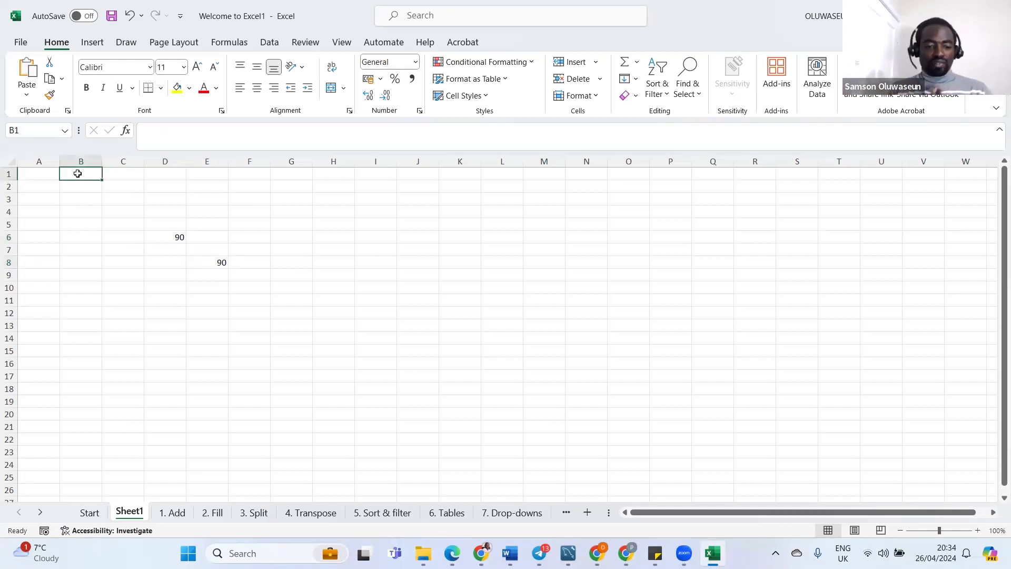
type("Student")
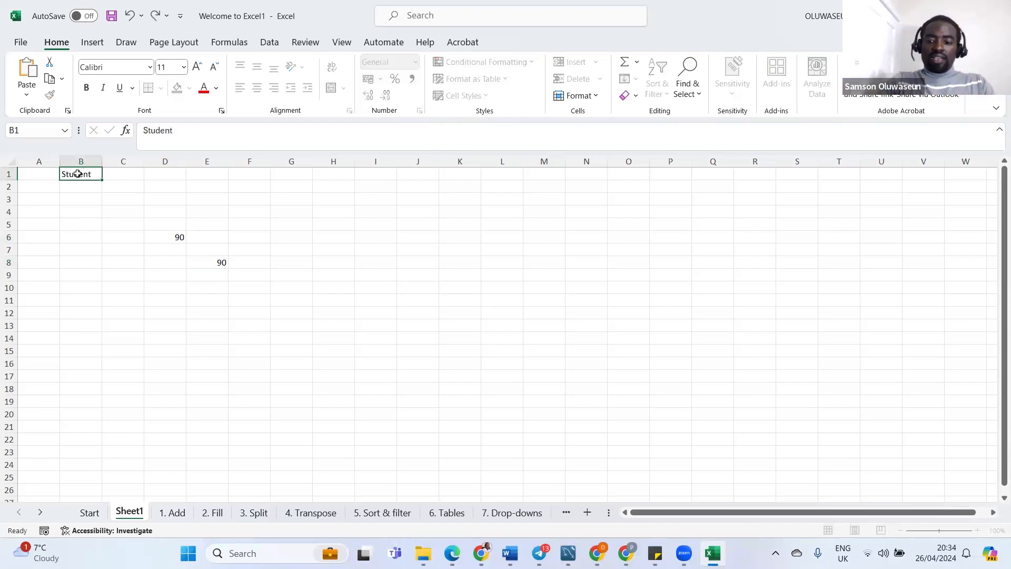
key("Tab")
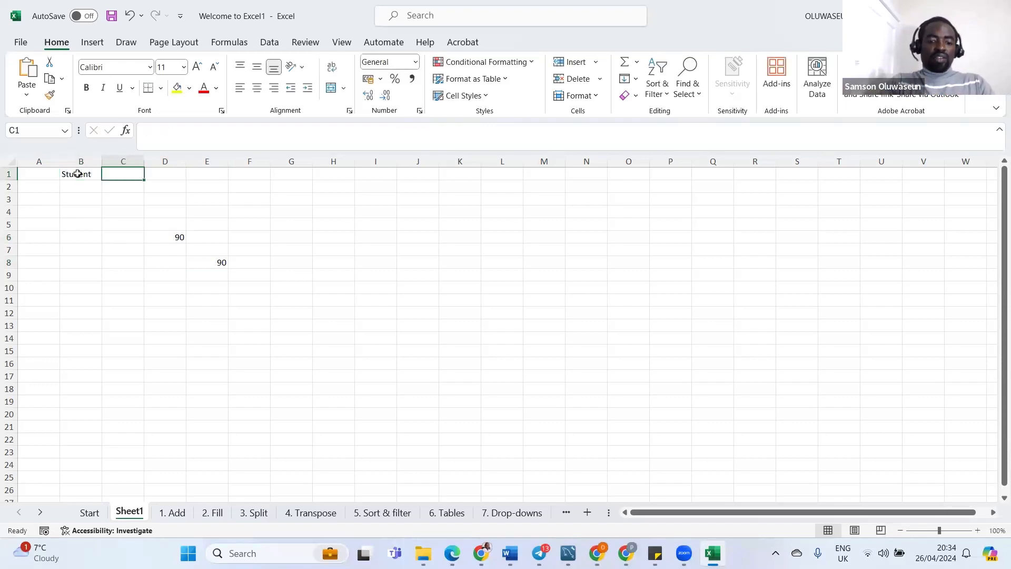
type("Score")
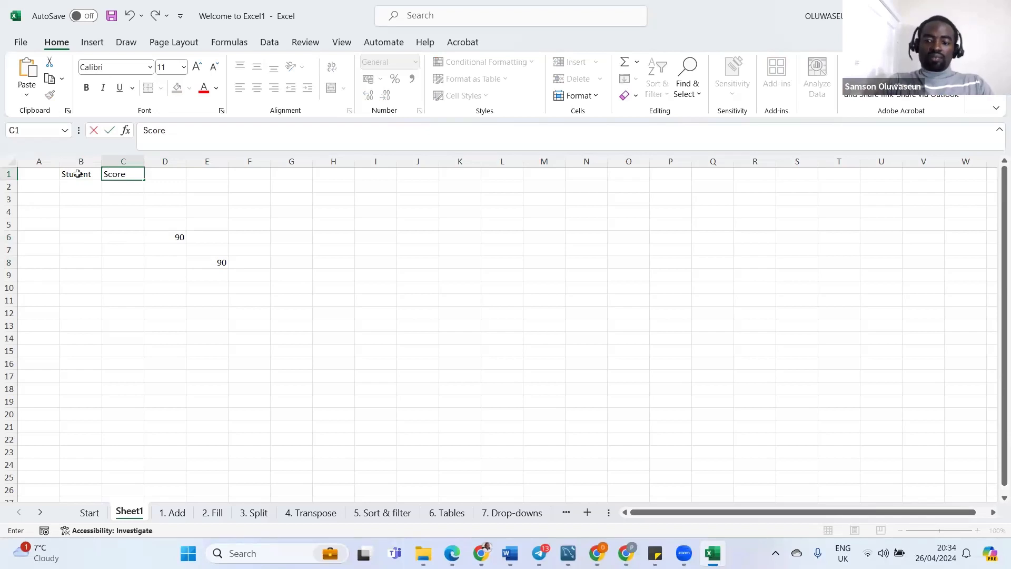
key("Return")
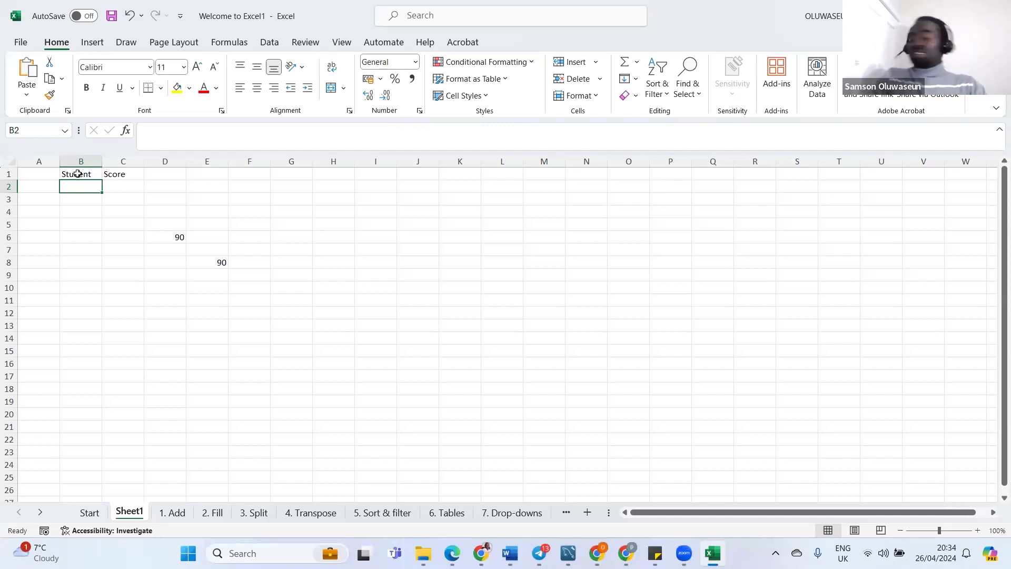
Fill in two students' first names in cells B2 and B3 under the Student heading
type("F")
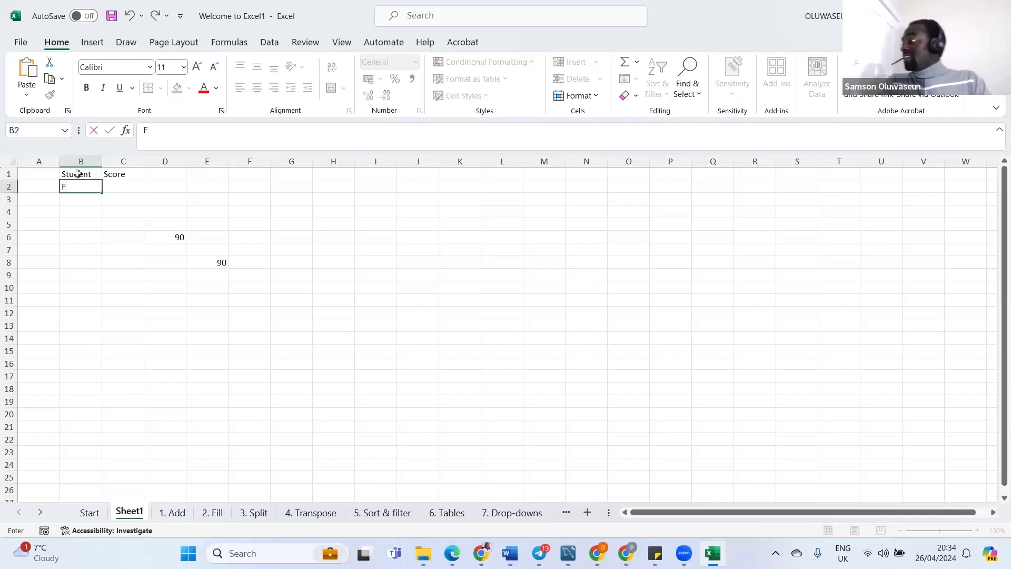
type("idel")
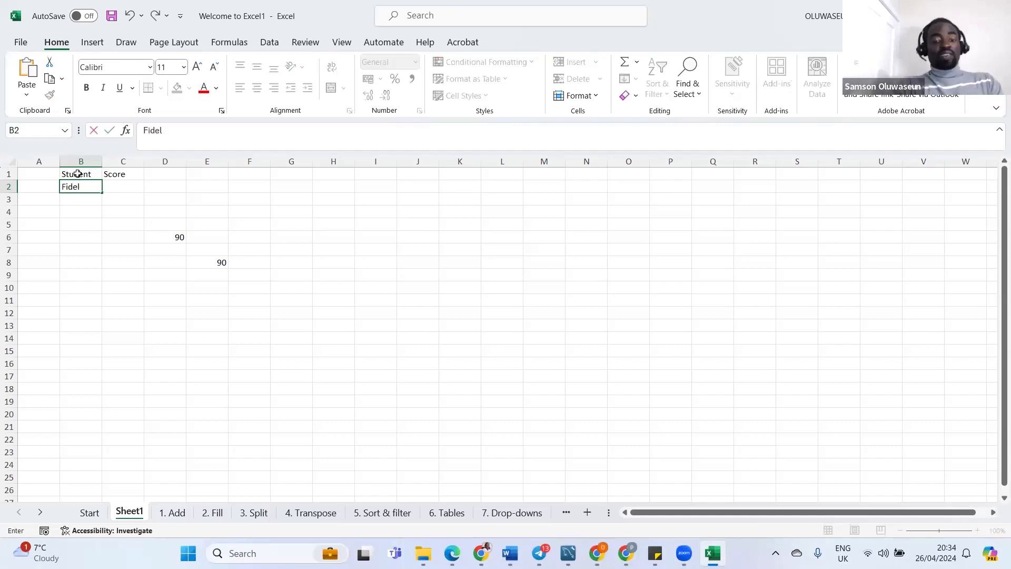
type("is")
key("Return")
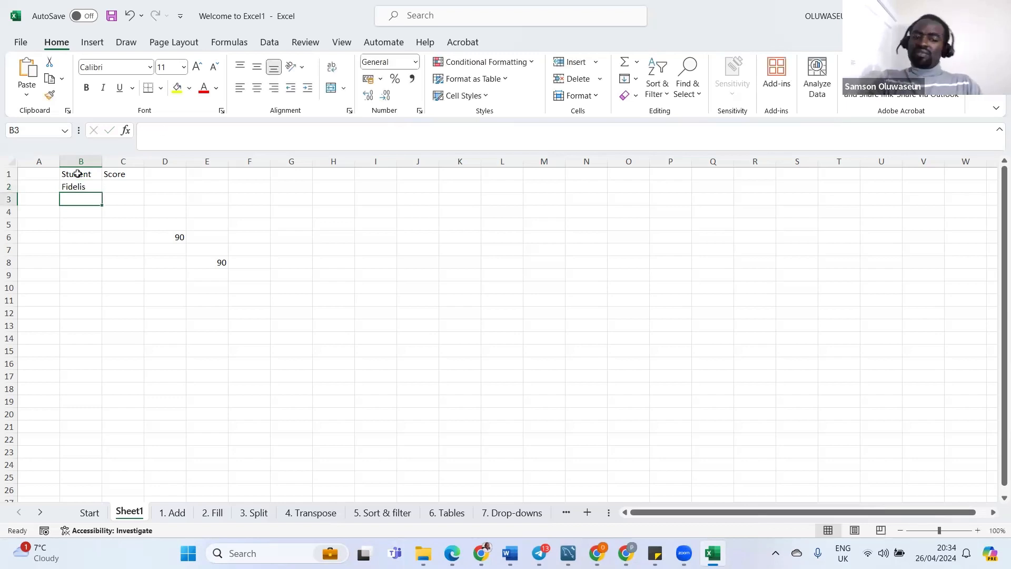
type("A")
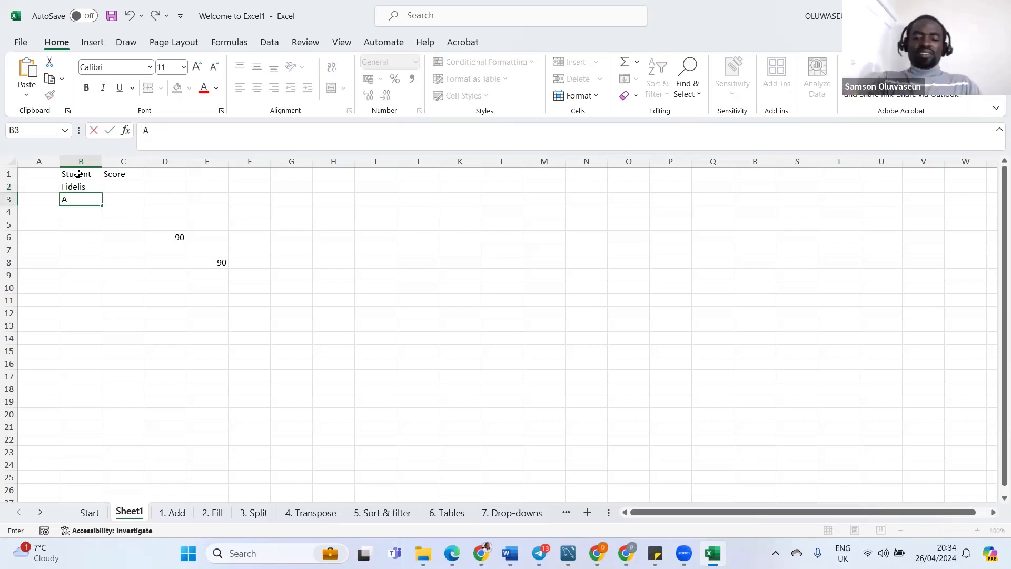
type("ishat")
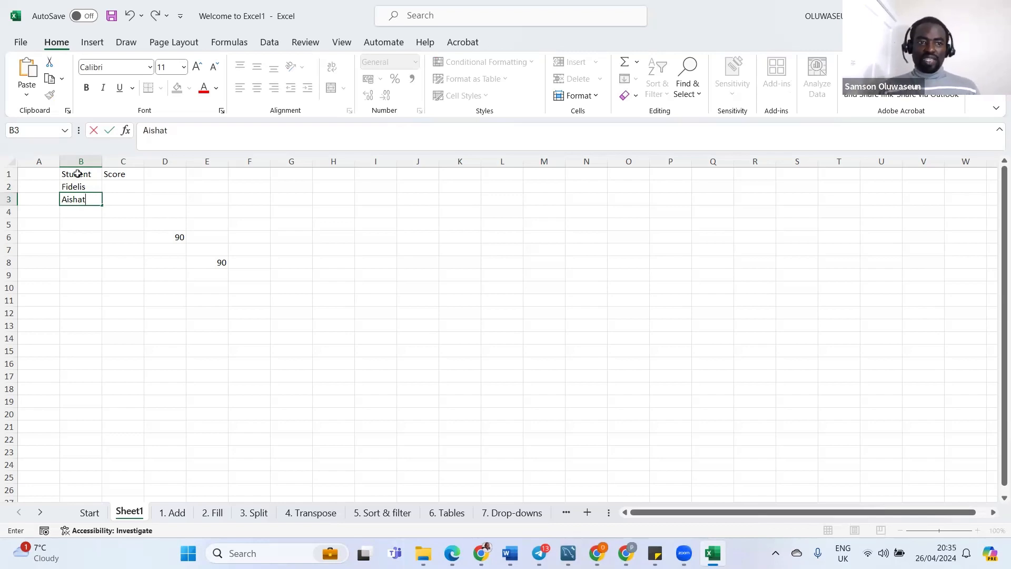
Enter a score of 100 for each of the two students in cells C2 and C3
left_click(129, 186)
type("100")
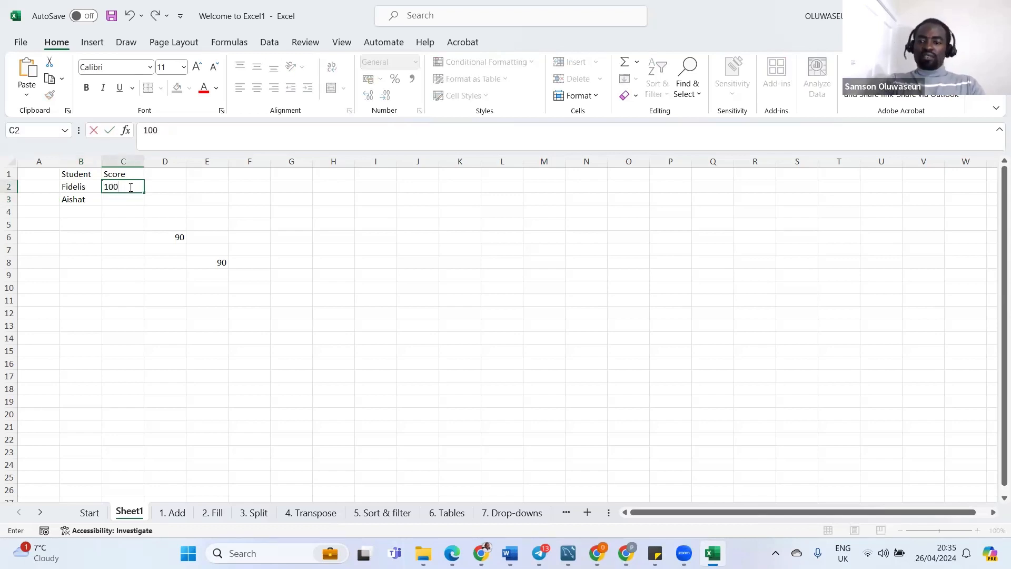
key("Return")
type("100")
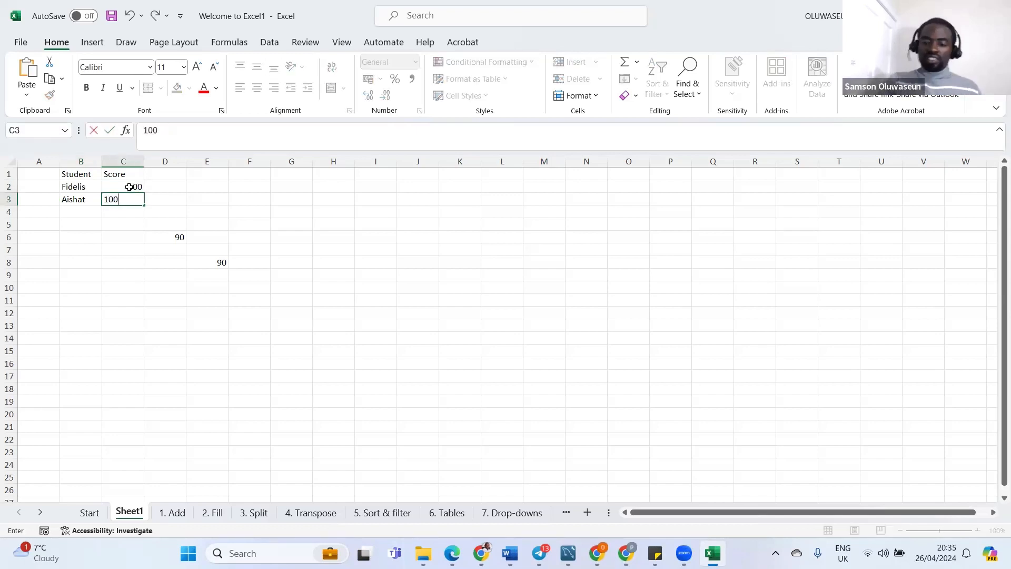
key("Return")
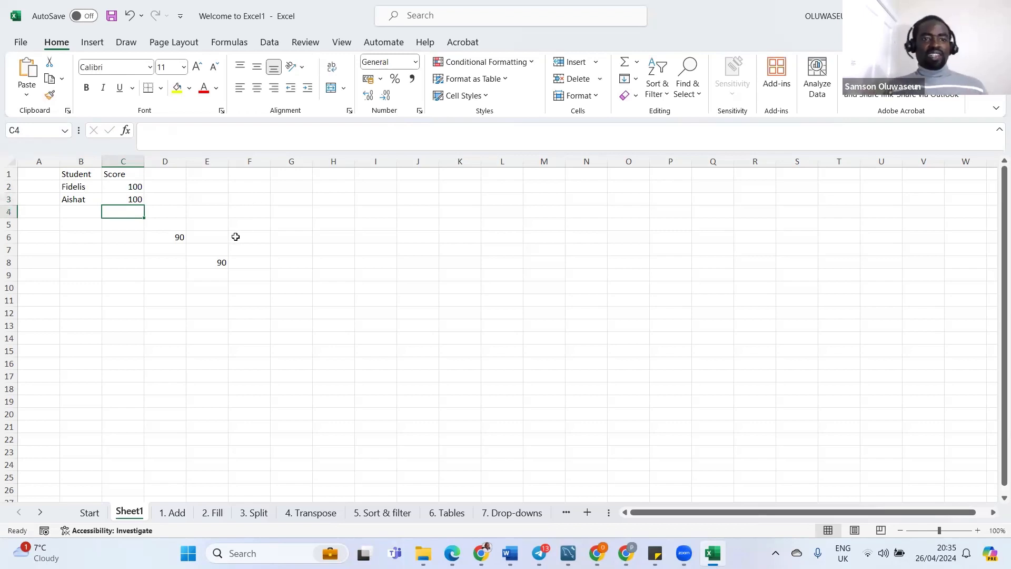
Clear the contents of the range D6:E8 to remove the example value and its reference formula
left_click_drag(180, 237, 224, 263)
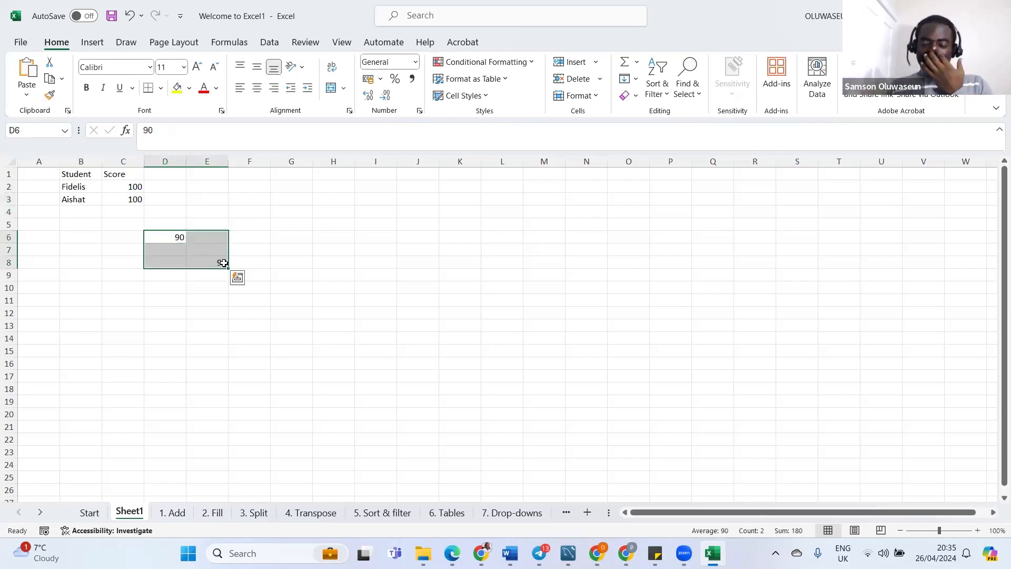
key("Delete")
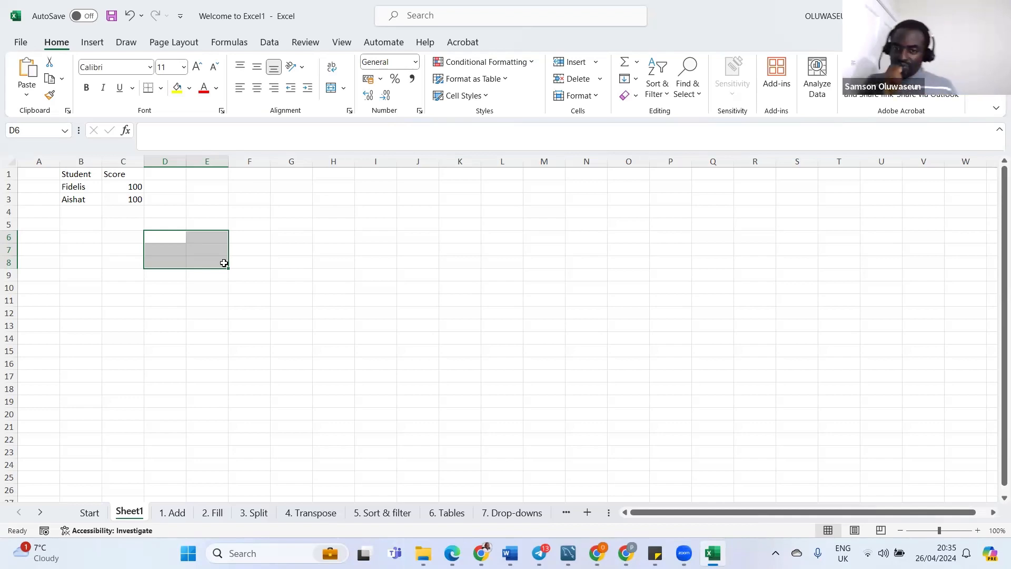
left_click(87, 225)
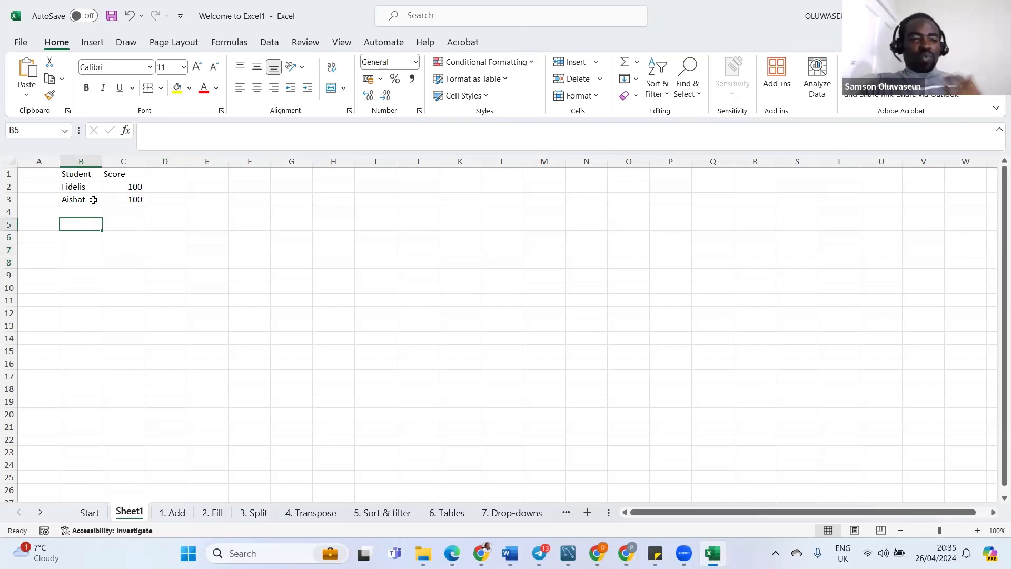
left_click(129, 210)
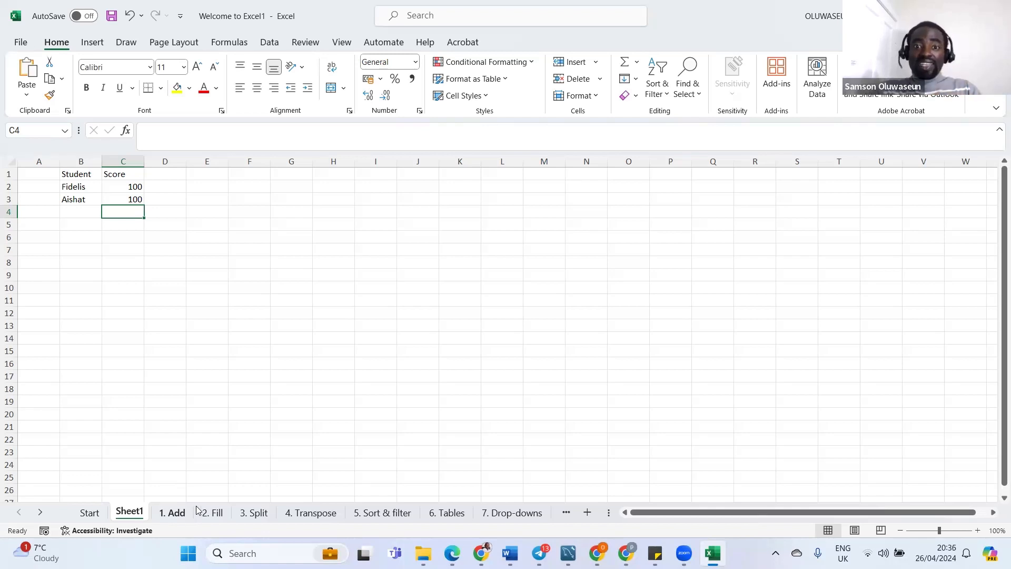
Open the 1. Add sheet and review the fruit names, their amounts and the SUM formula given in instruction 2
left_click(181, 514)
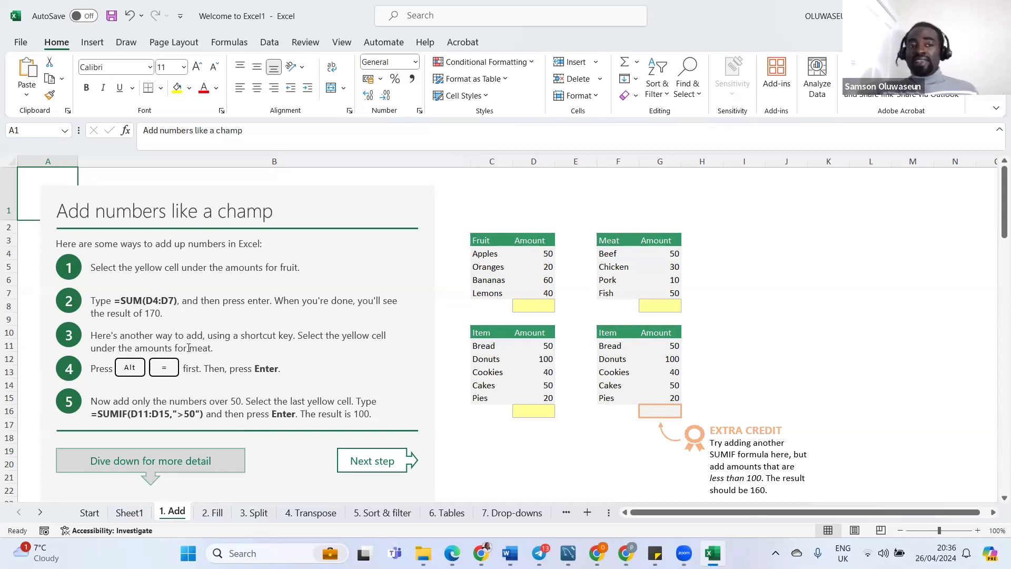
left_click(135, 265)
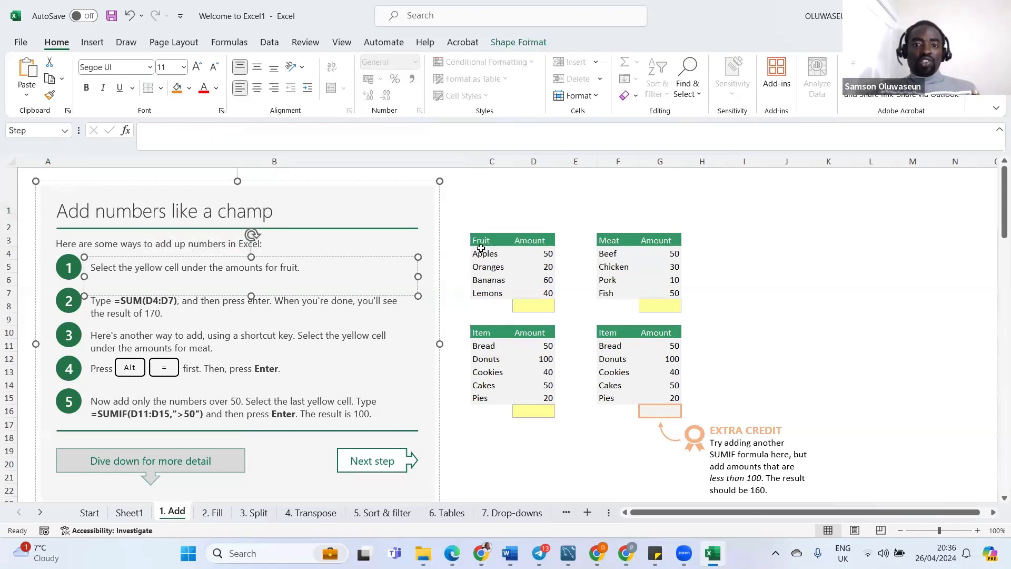
left_click_drag(482, 254, 481, 294)
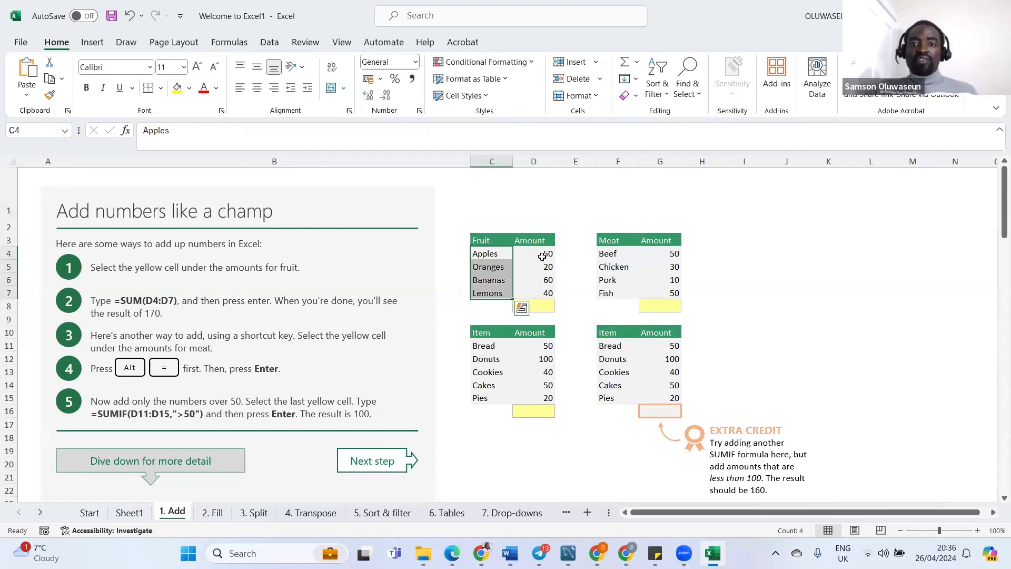
left_click_drag(542, 255, 540, 295)
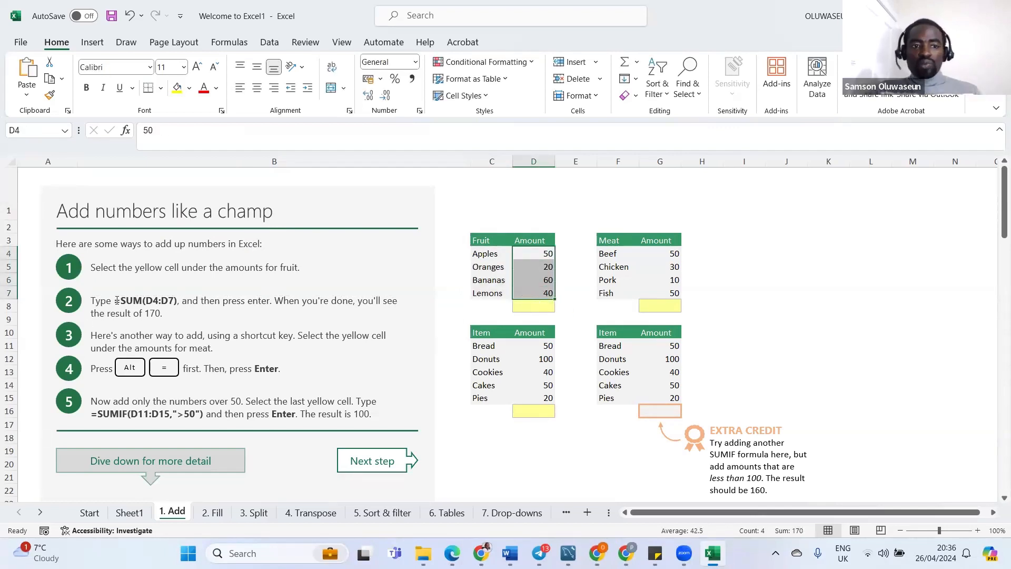
left_click_drag(115, 300, 176, 304)
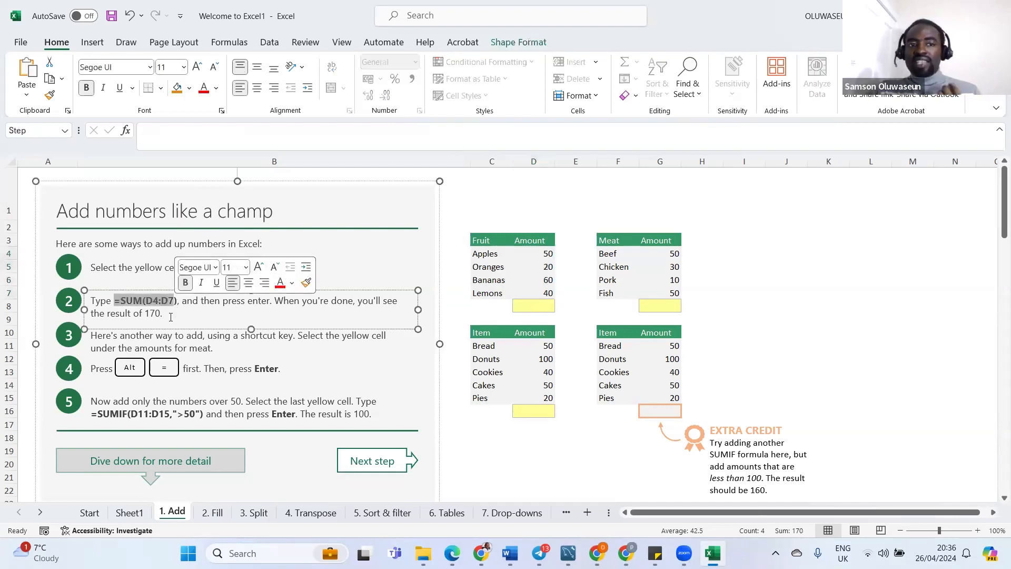
Total the fruit amounts by entering =SUM(D4:D7) in the yellow cell D8, then check the cell's formula
left_click(525, 310)
type("=")
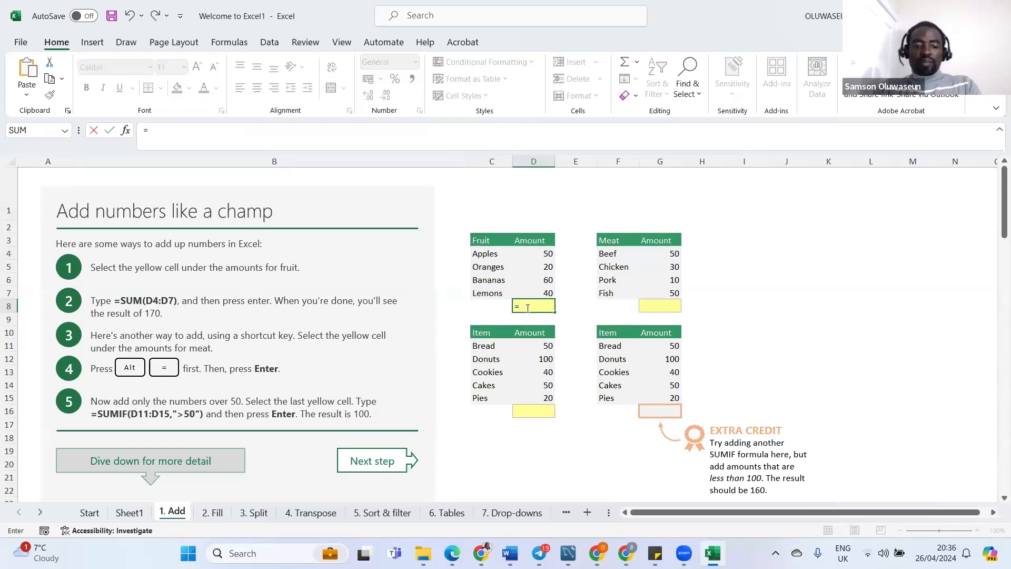
type("sum")
key("Tab")
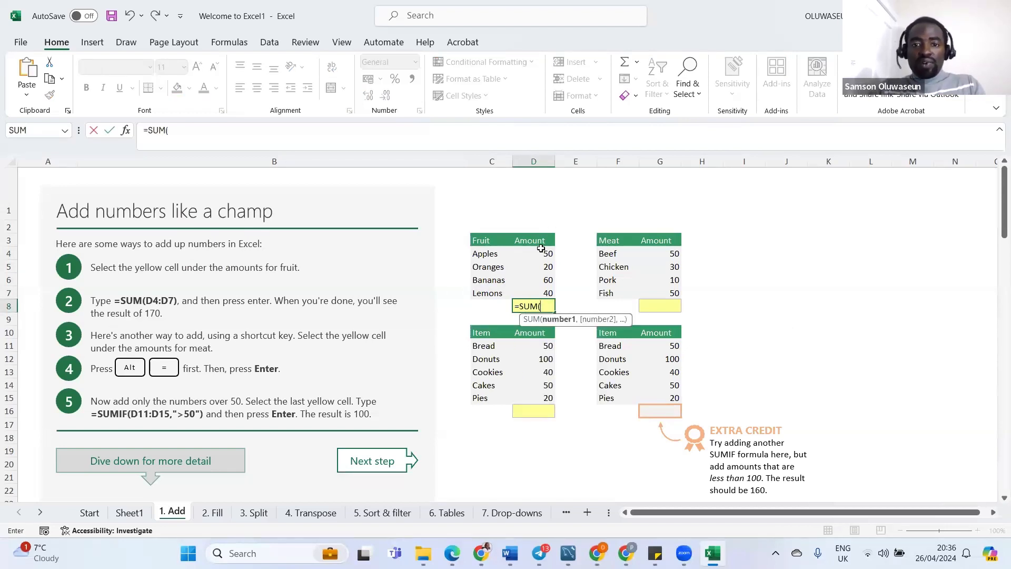
left_click_drag(541, 251, 540, 291)
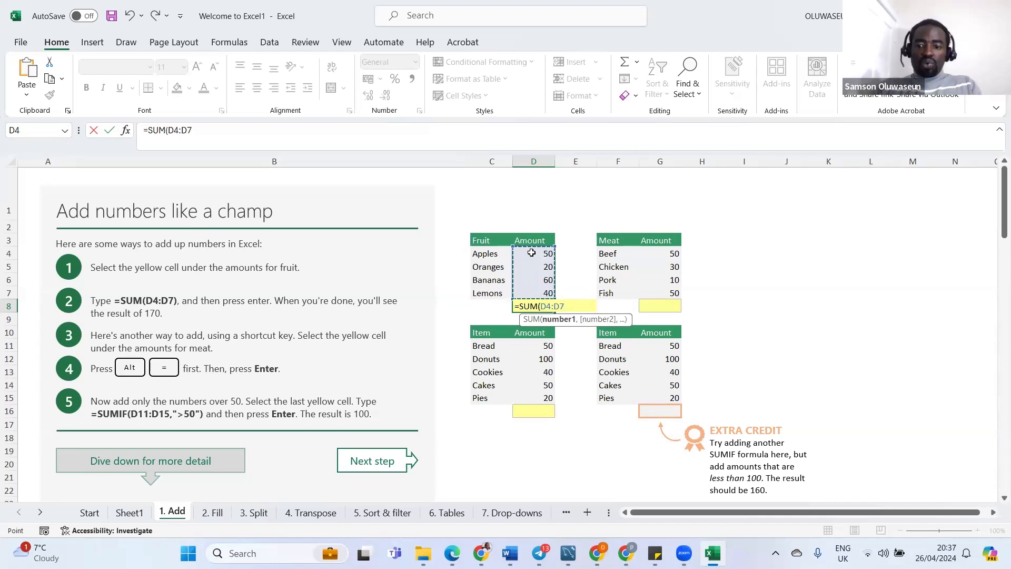
type(")")
key("Return")
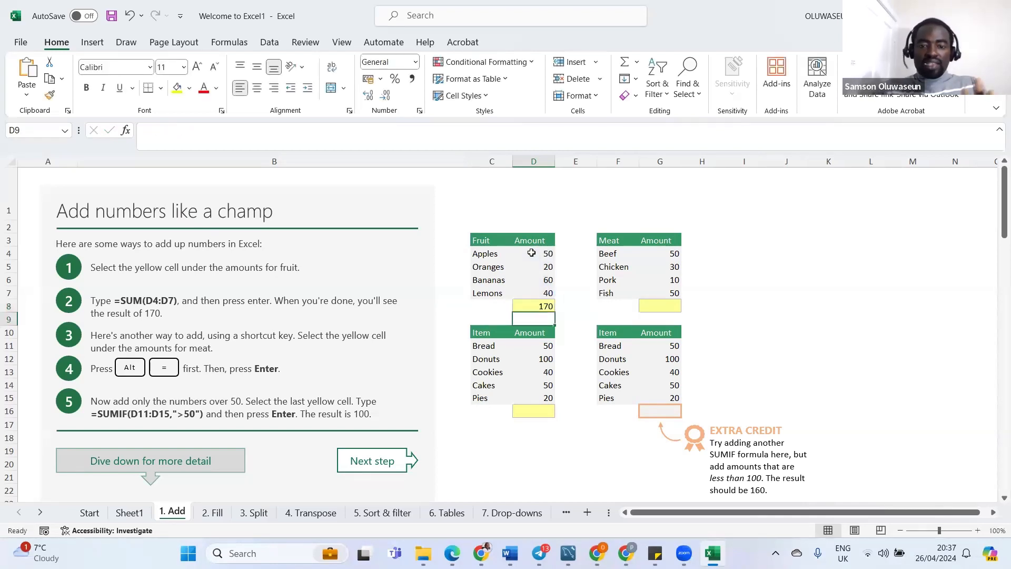
left_click(546, 306)
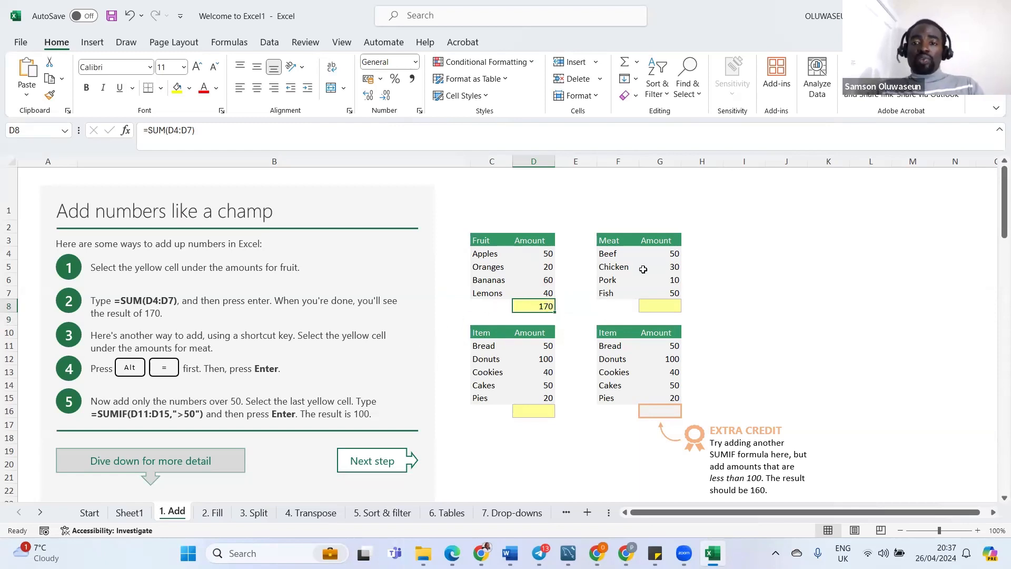
Total the meat amounts in the yellow cell G8 with a SUM formula over G4:G7
left_click(656, 303)
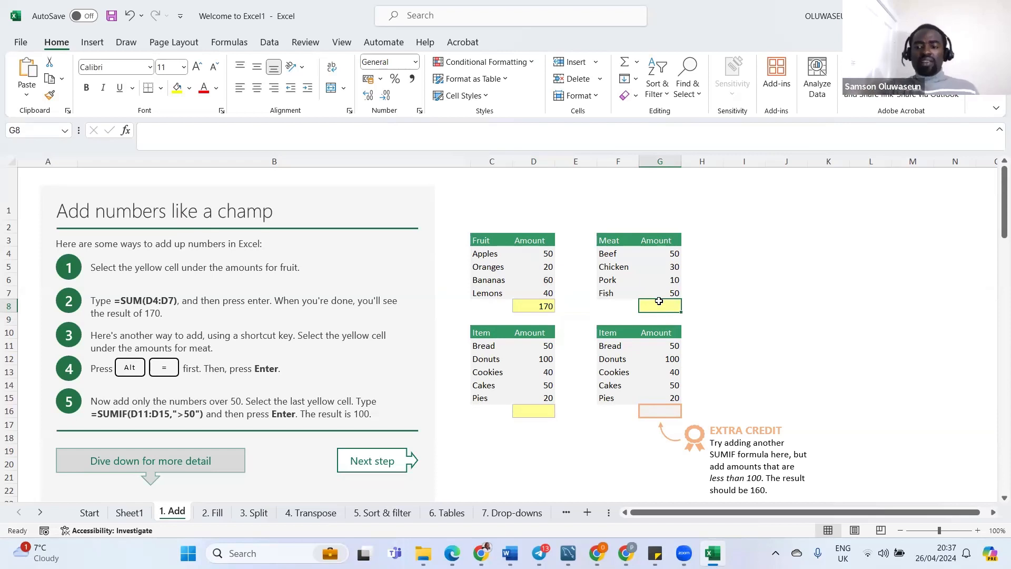
type("=sum")
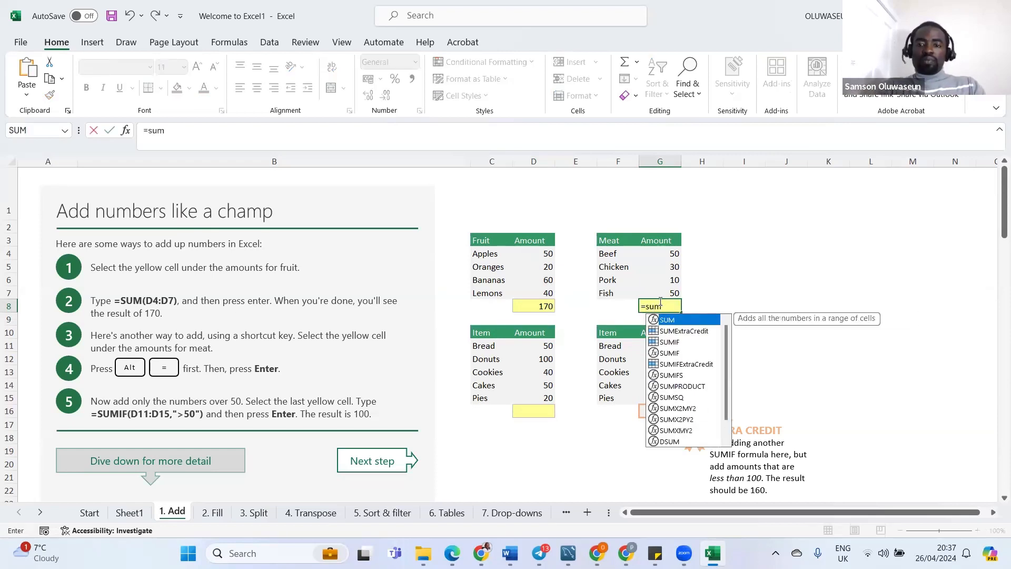
key("Tab")
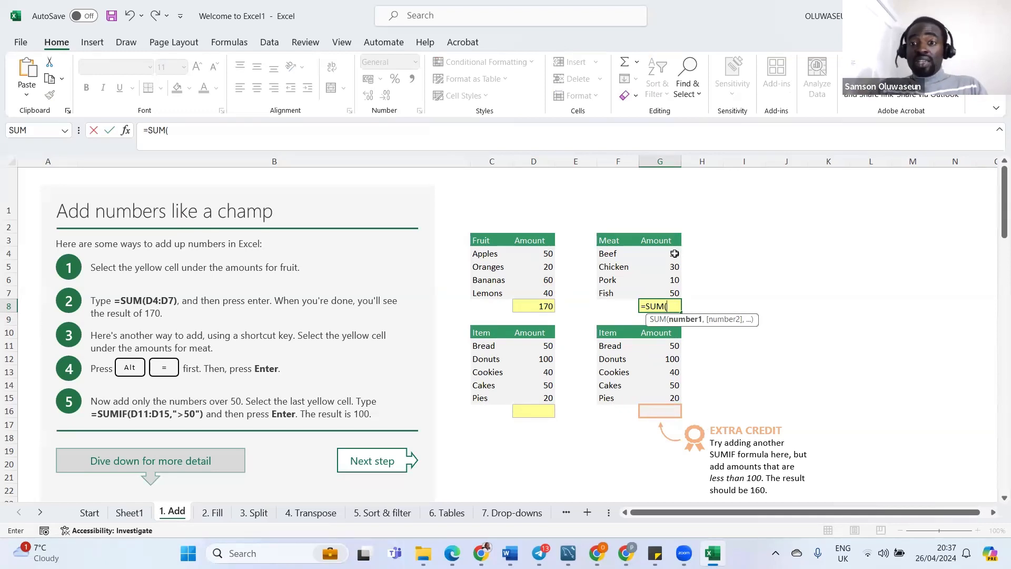
left_click_drag(674, 253, 672, 293)
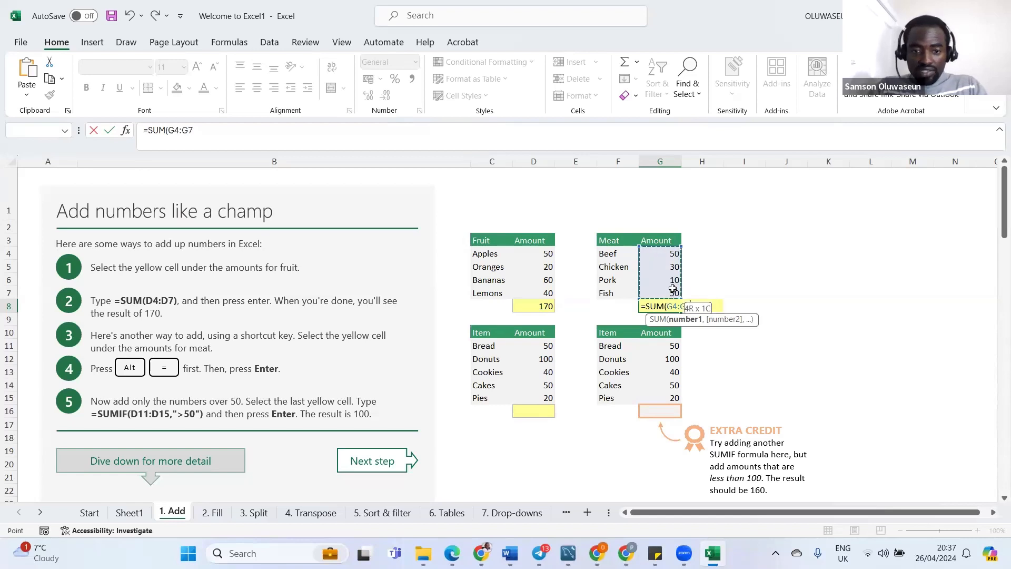
key("Return")
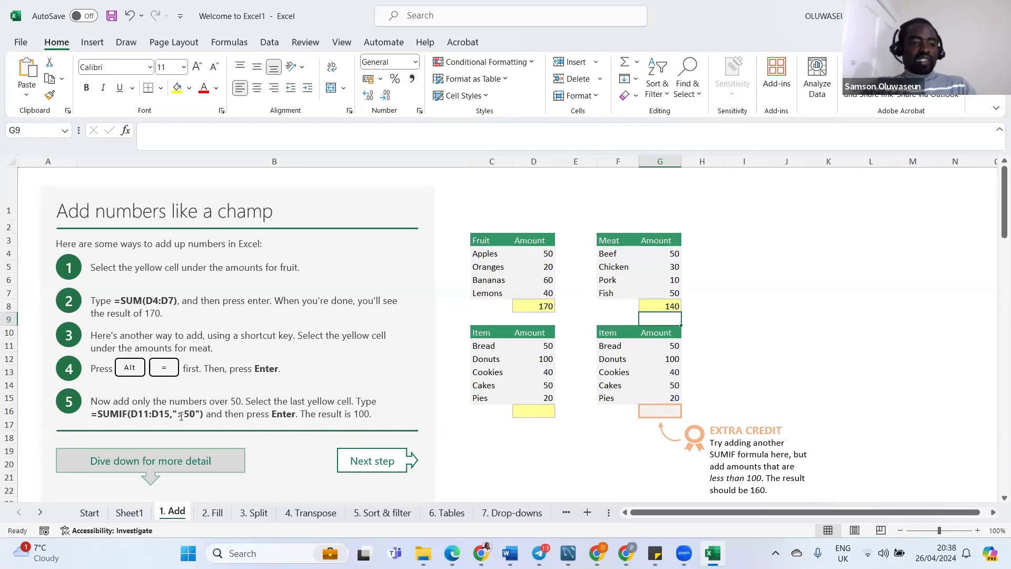
Enter =SUMIF(D11:D15,">50") in cell D16 to add only item amounts over 50, and check individual amounts against the condition
left_click(541, 345)
left_click_drag(541, 345, 534, 394)
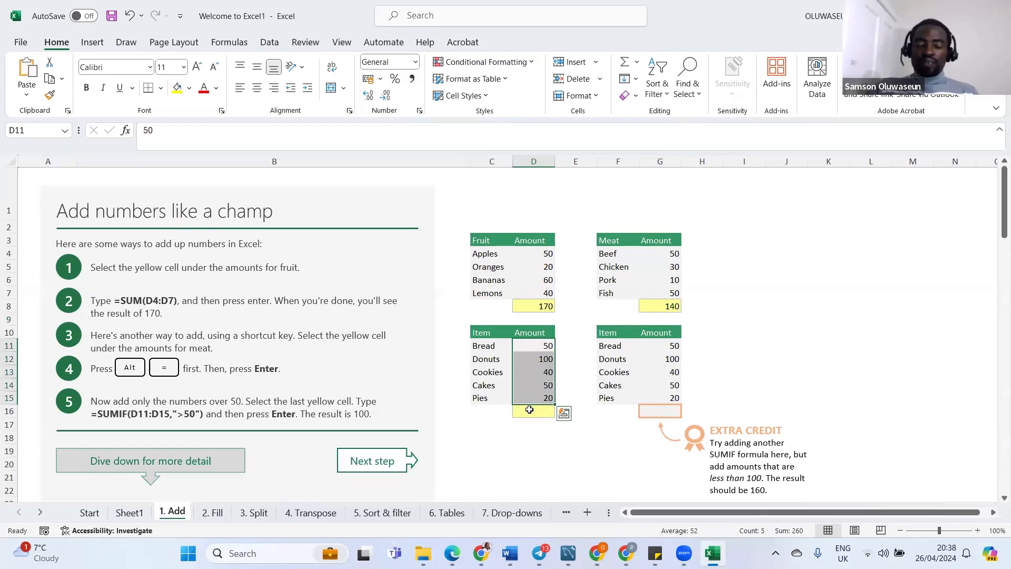
left_click(529, 412)
type("=")
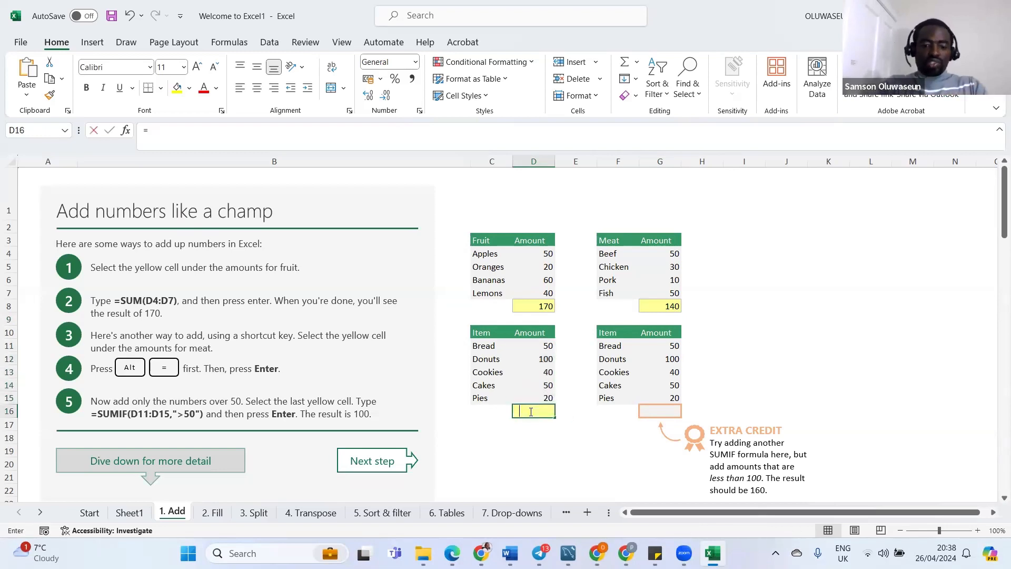
type("sum")
key("Tab")
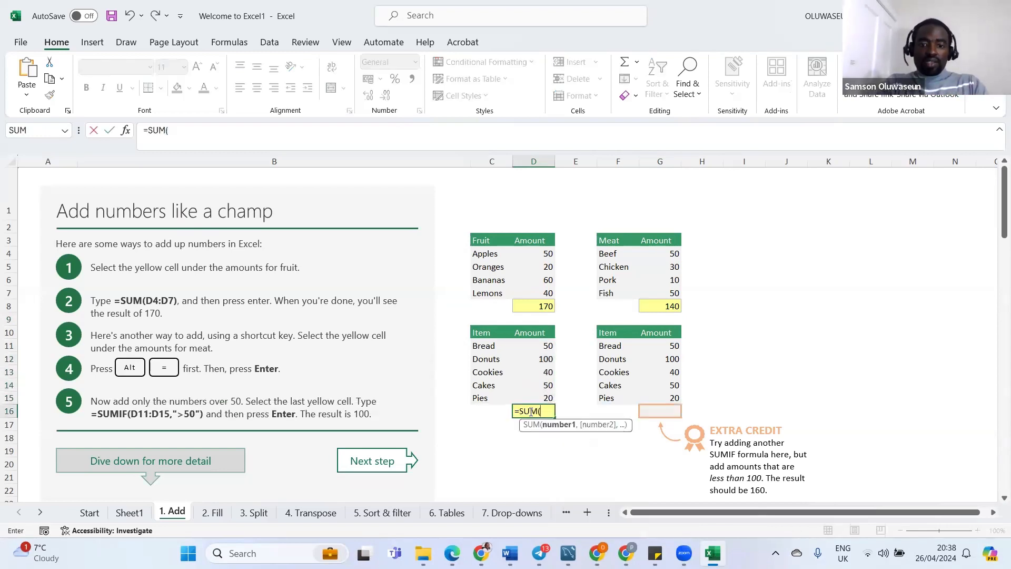
key("BackSpace")
type("IF")
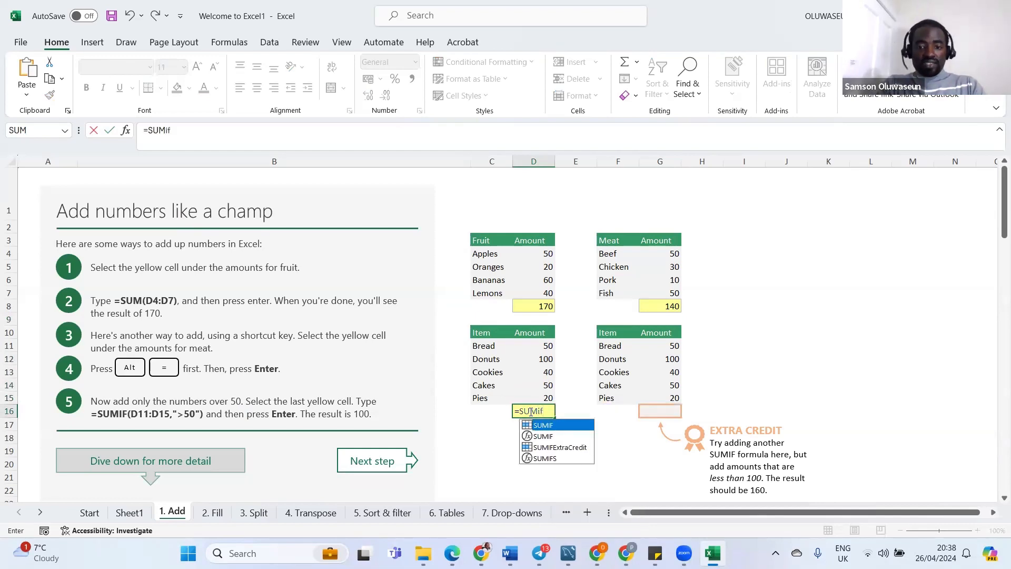
type("(")
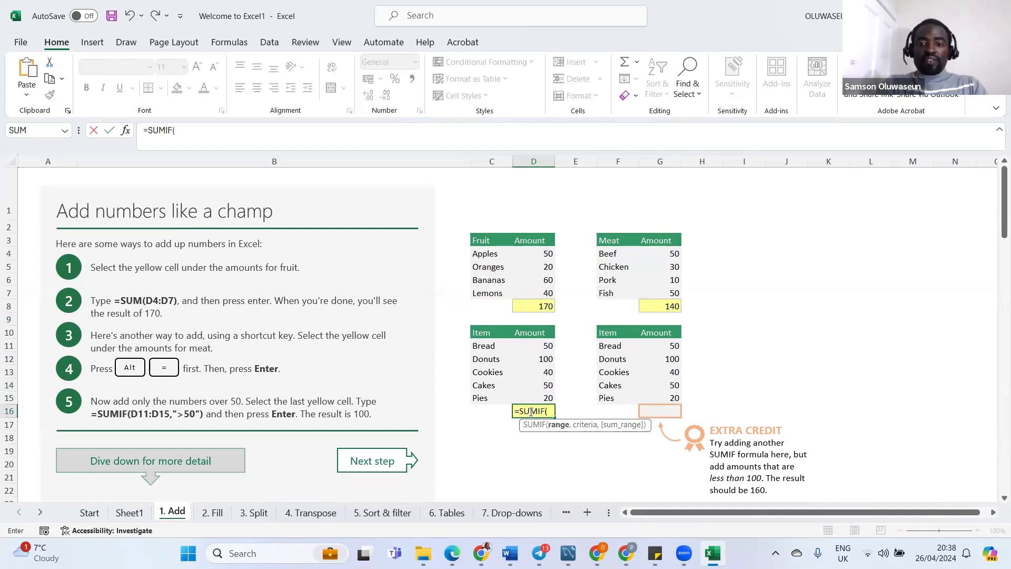
left_click_drag(522, 342, 523, 396)
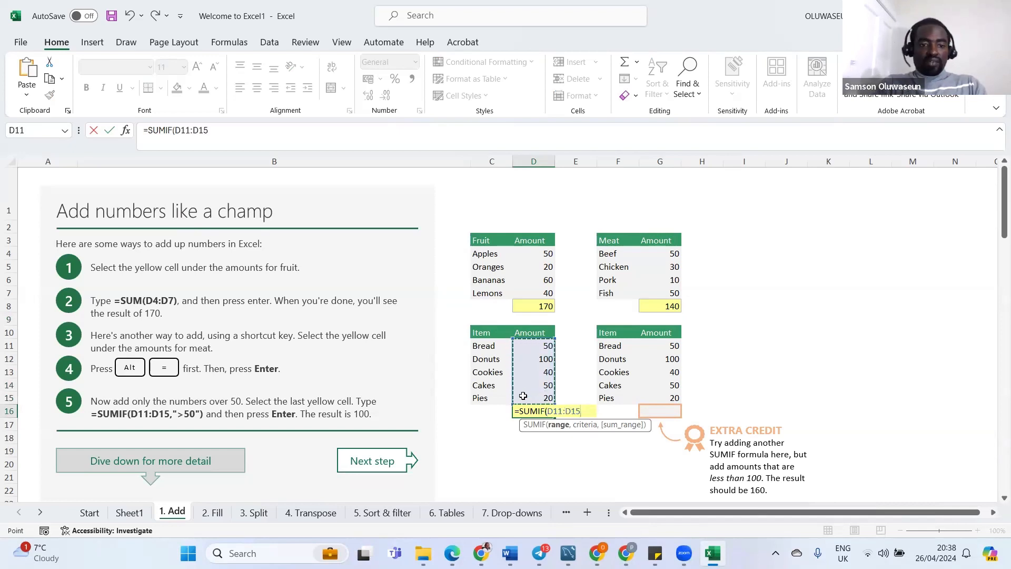
type(",\">")
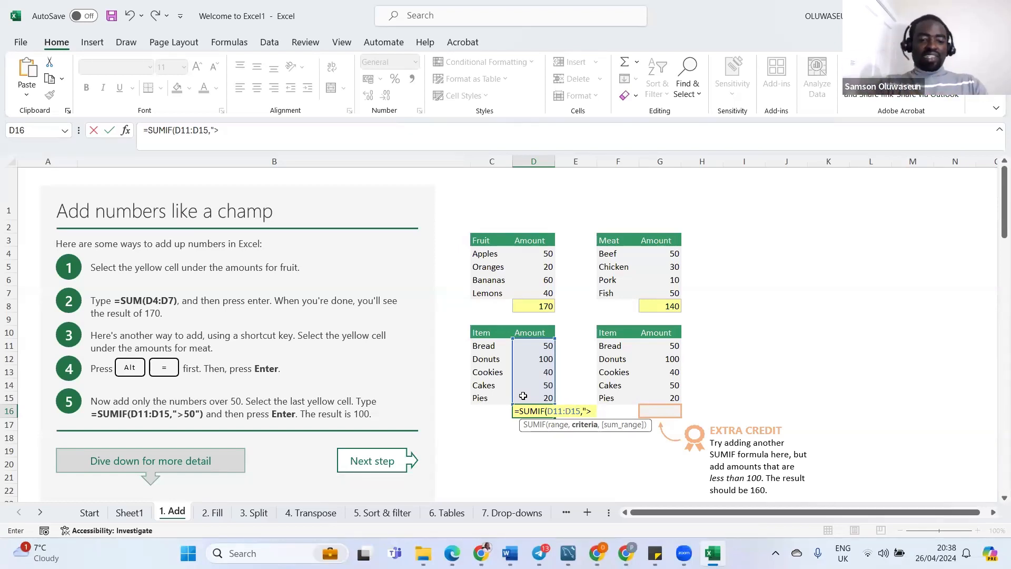
type("50")
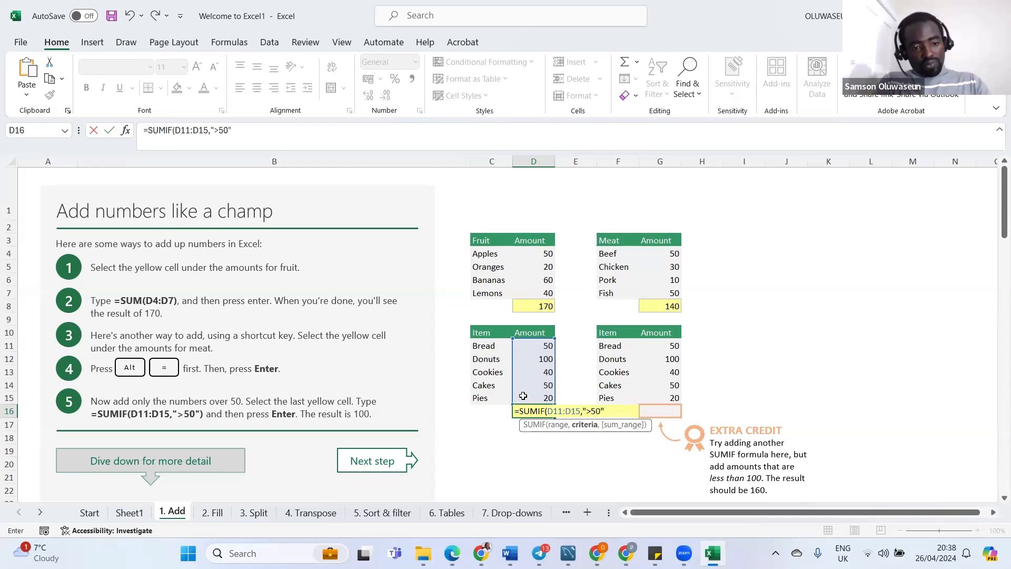
type("\")")
key("Return")
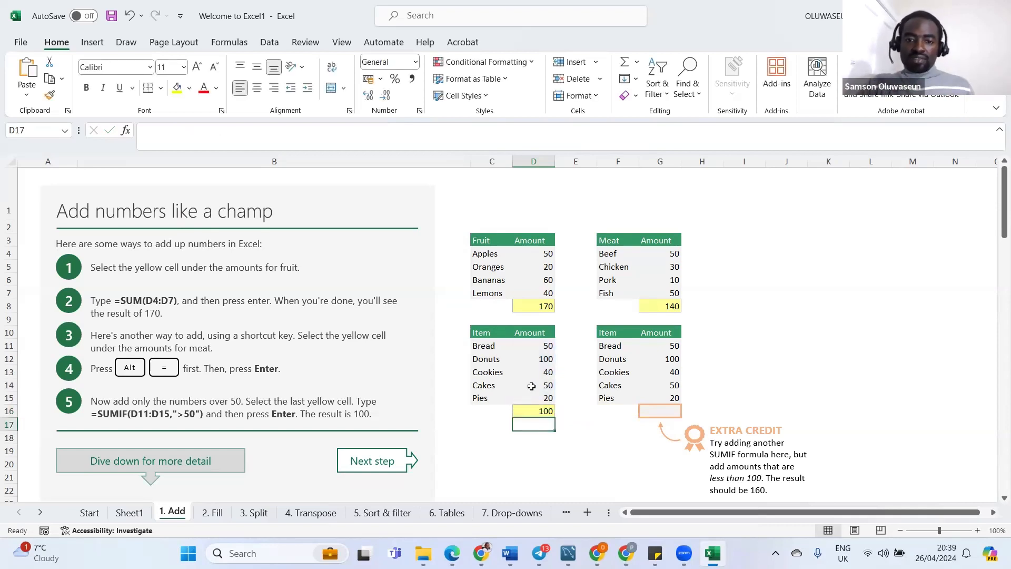
left_click(544, 383)
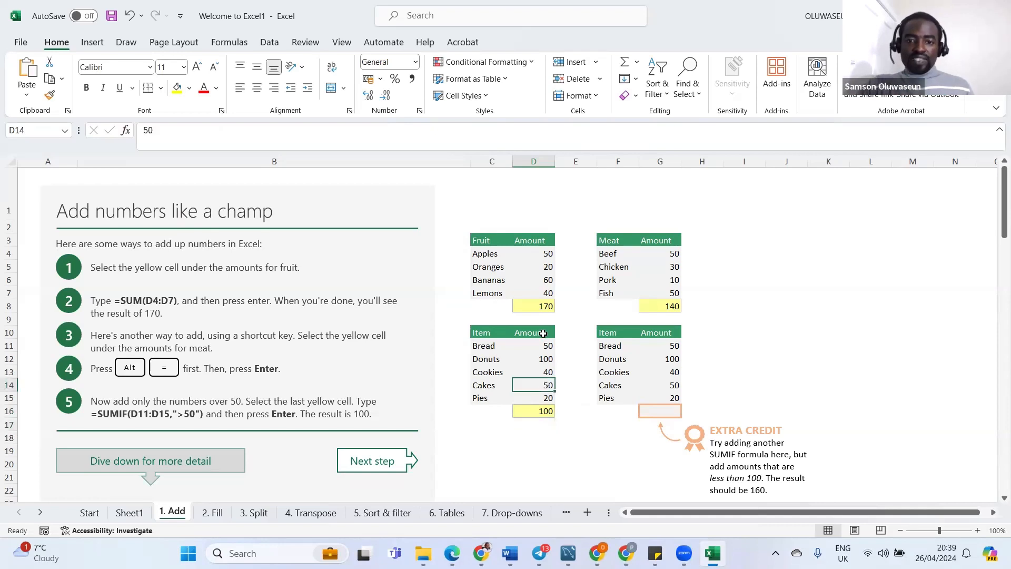
left_click(539, 344)
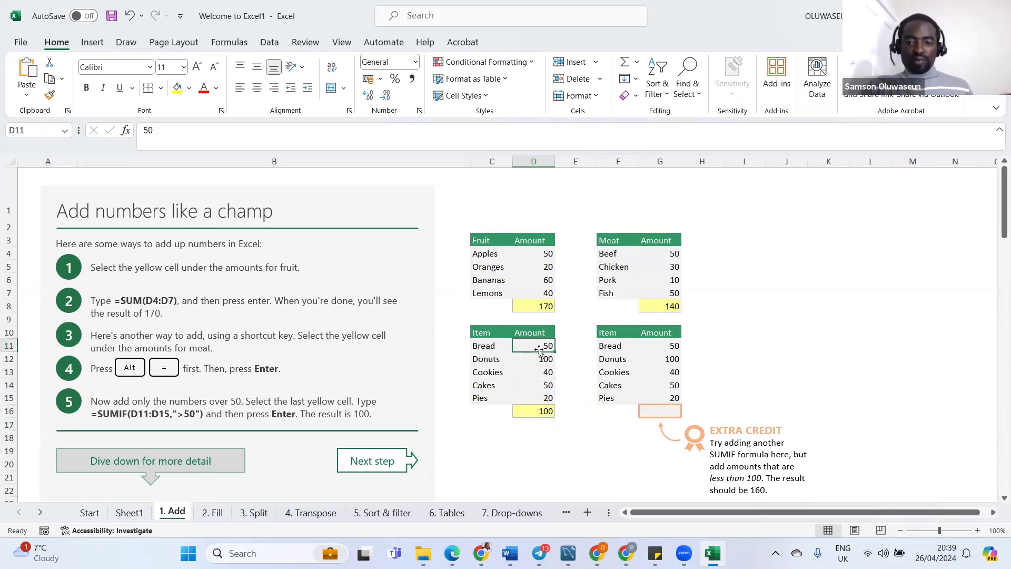
left_click(537, 358)
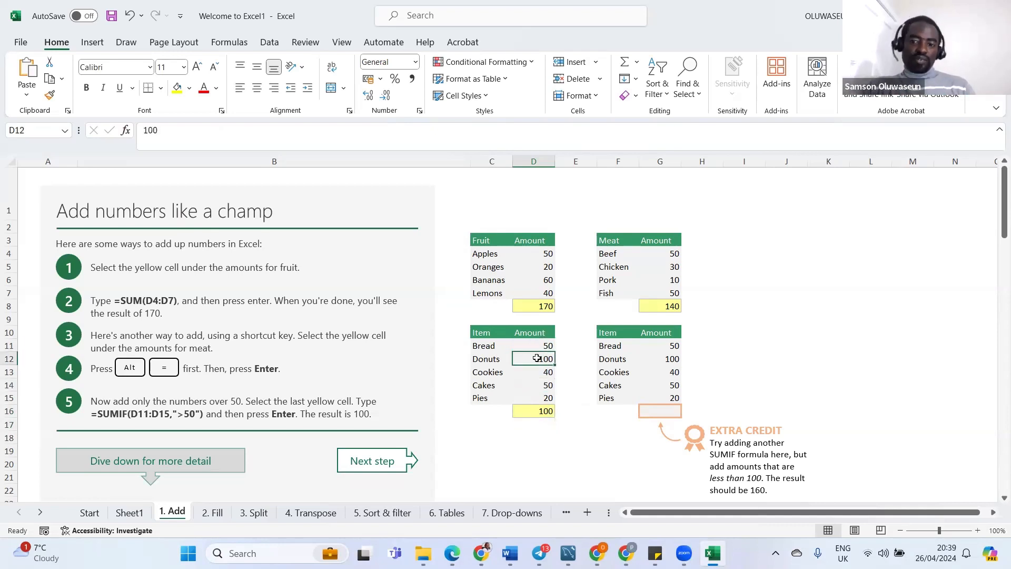
Follow the extra credit note by entering =SUMIF(G11:G15,"<100") in cell G16 to add only the item amounts below 100
left_click(749, 477)
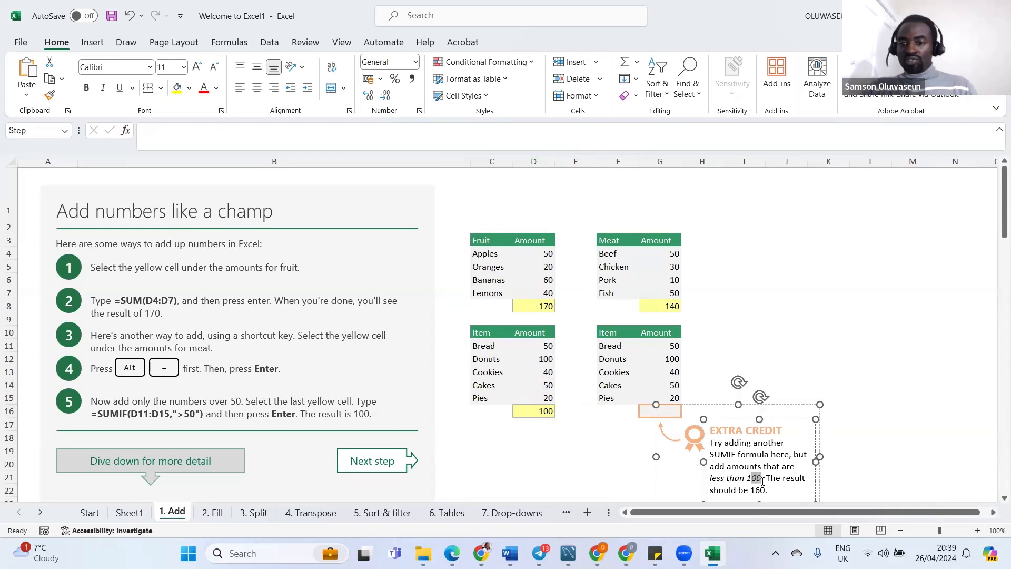
double_click(755, 478)
left_click(629, 439)
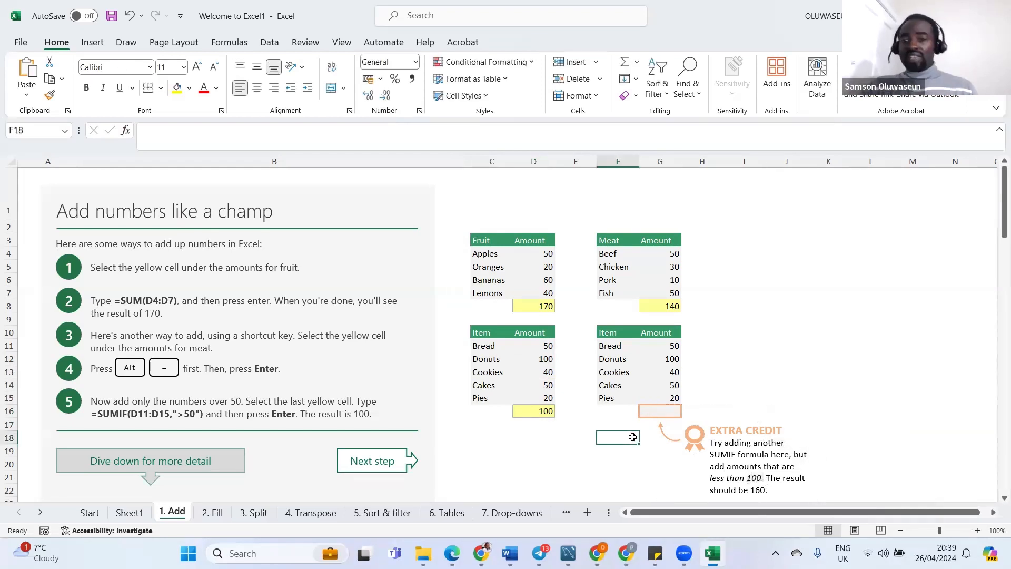
left_click(661, 410)
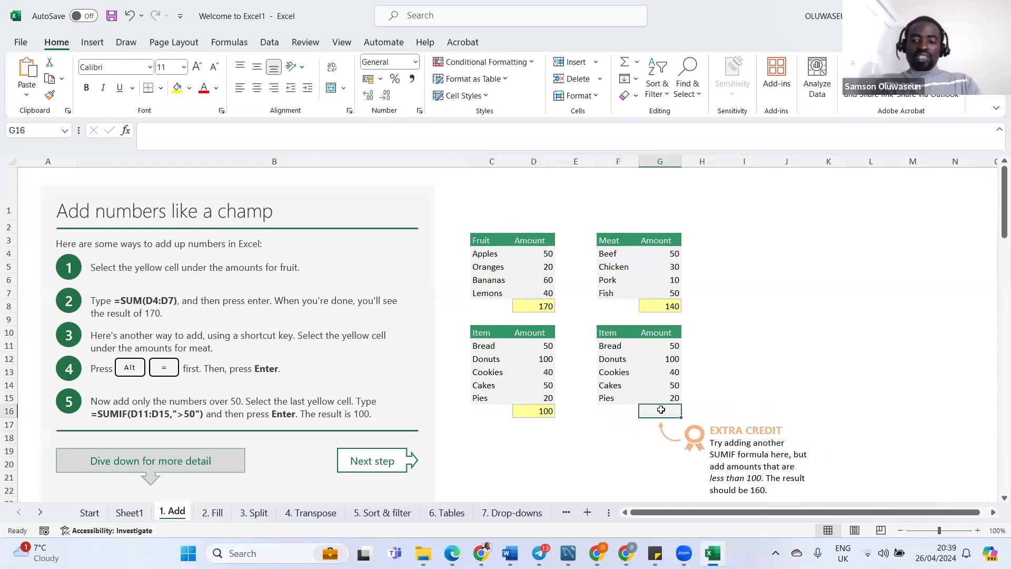
type("=")
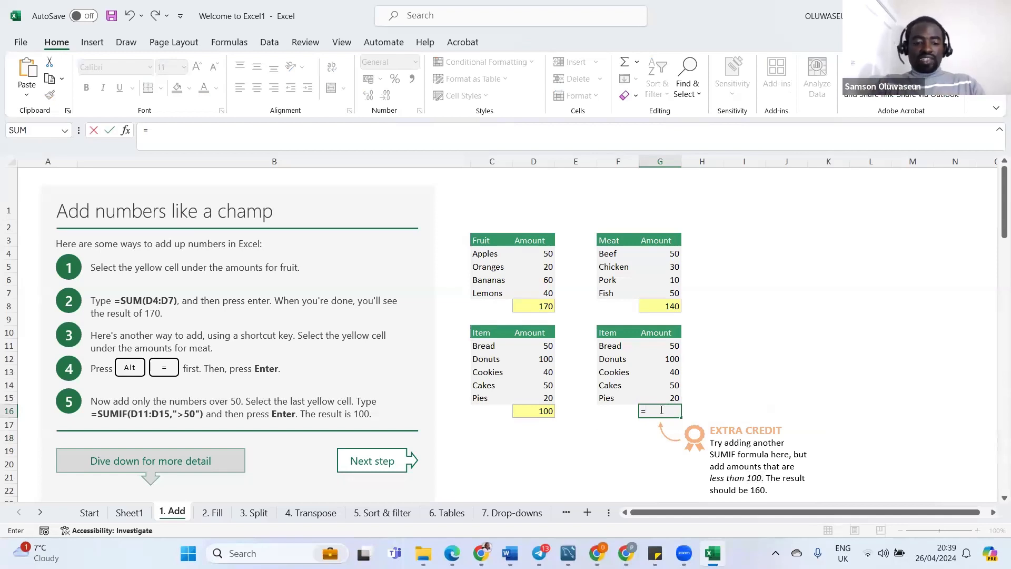
type("sum")
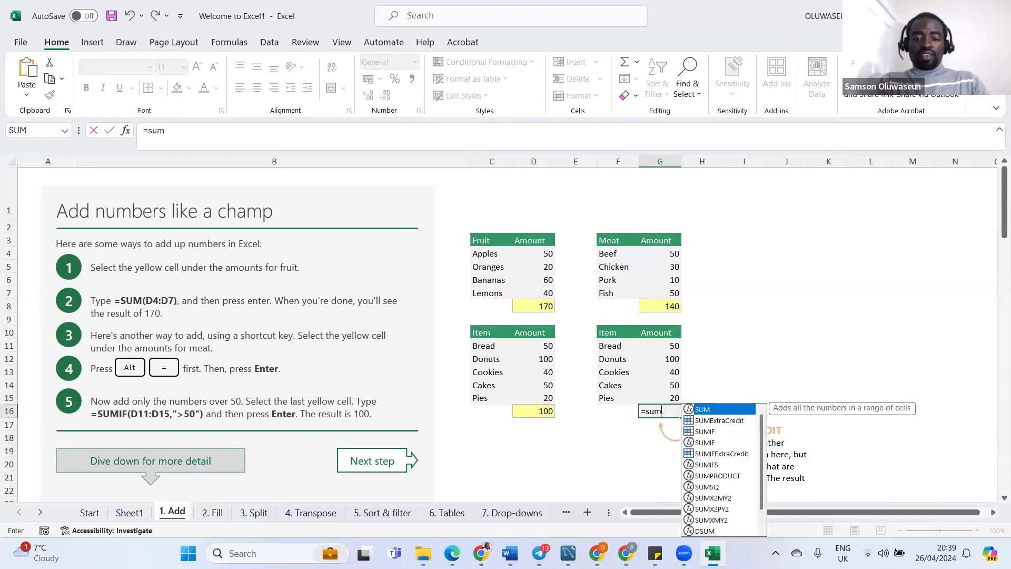
type("if(")
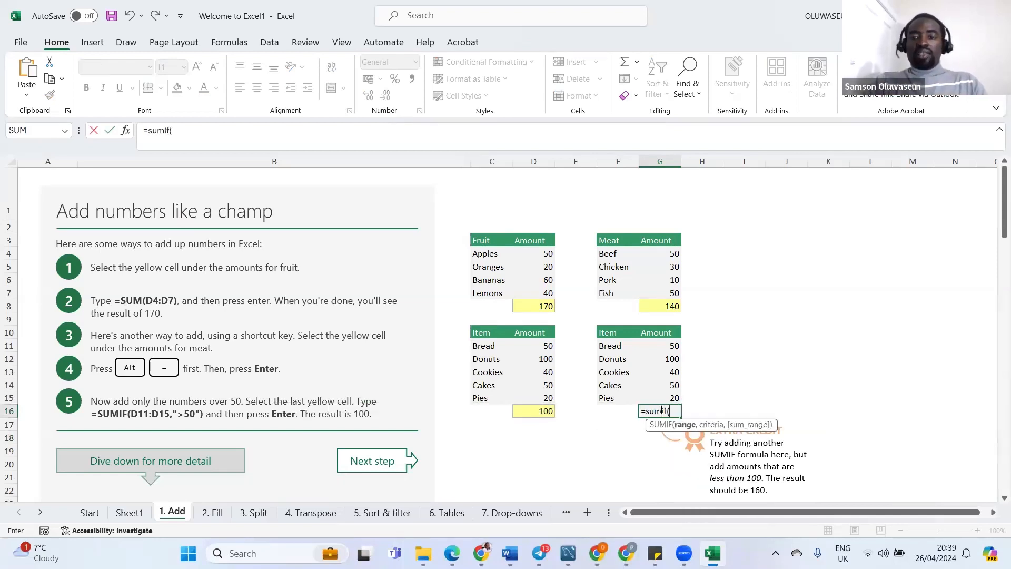
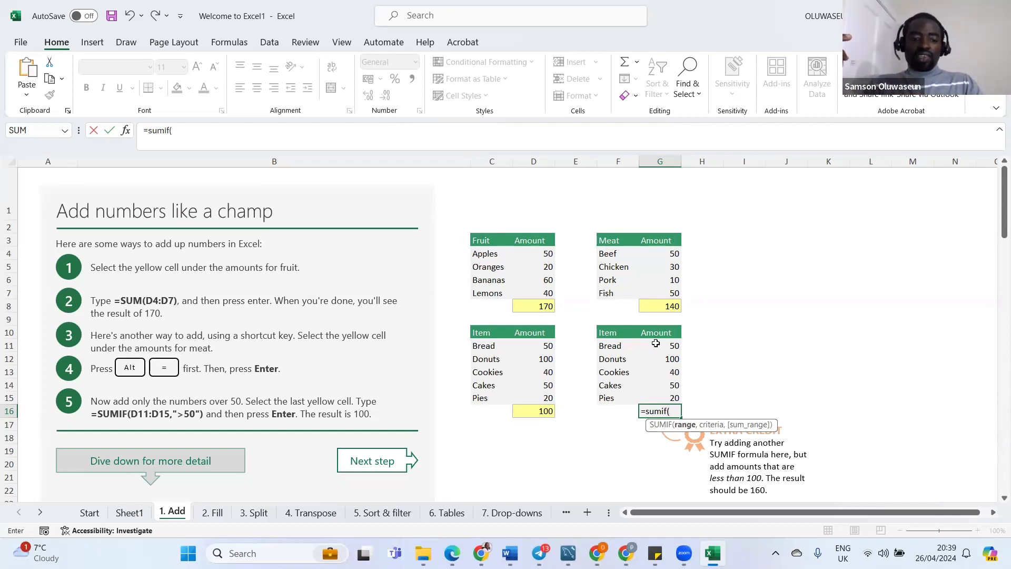
left_click_drag(655, 343, 659, 397)
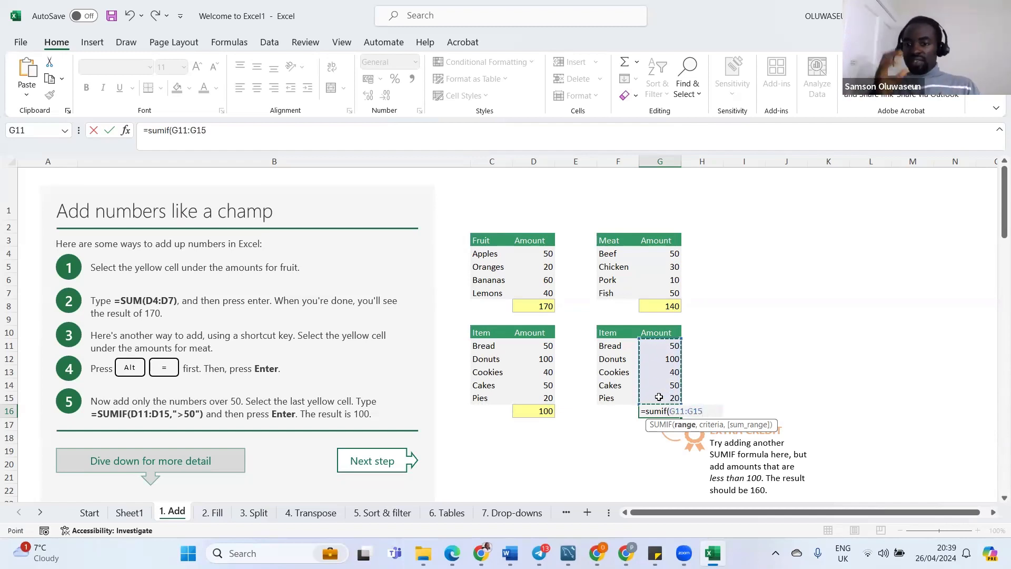
type(",")
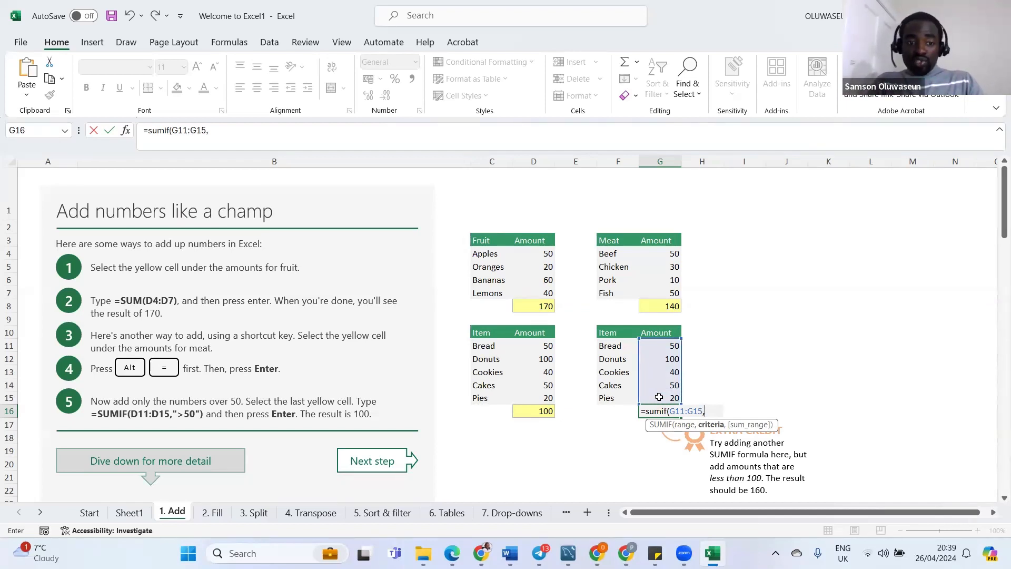
type("\"")
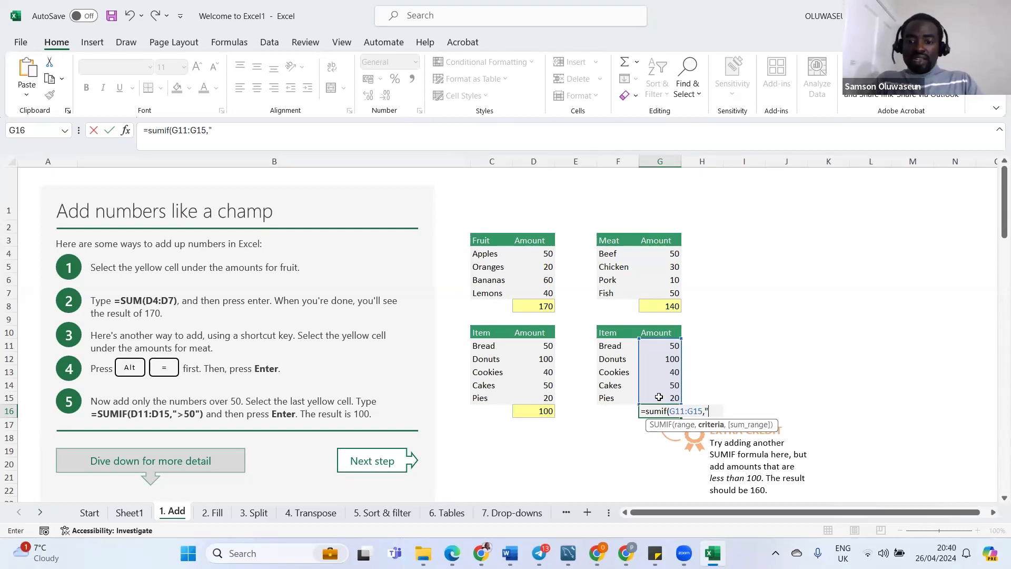
type("<100")
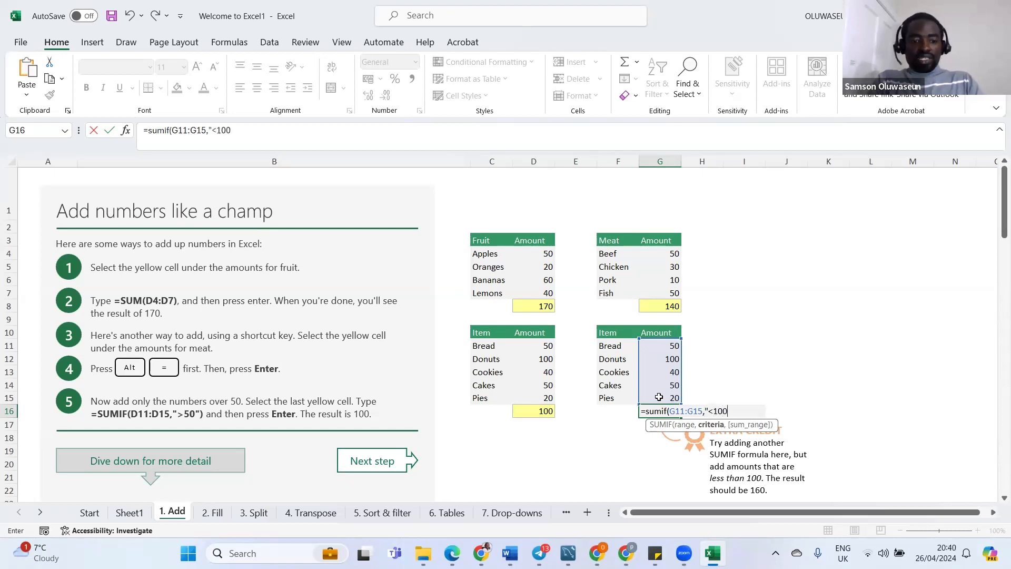
type("\"")
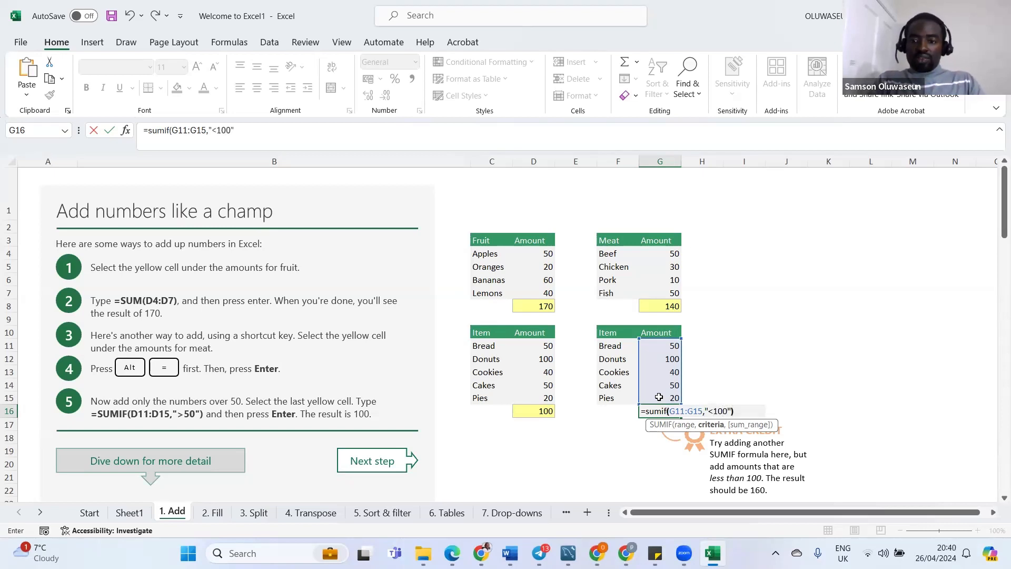
type(")")
key("Return")
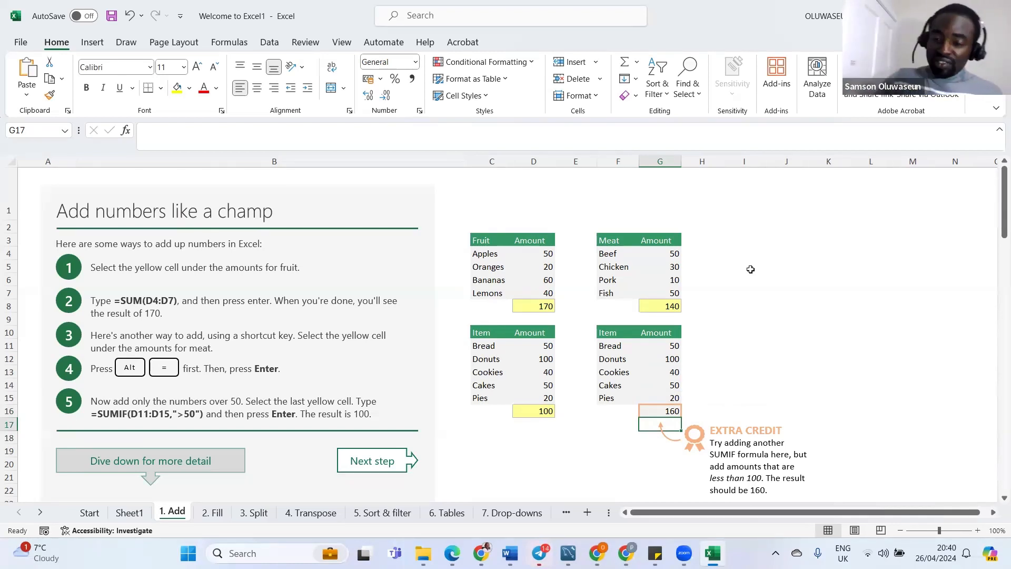
left_click(765, 264)
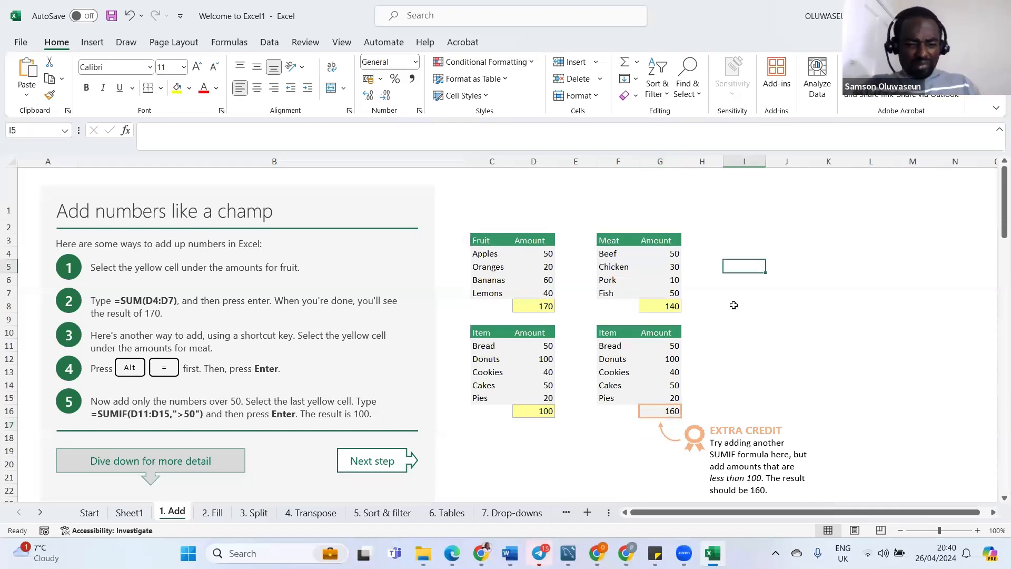
On Sheet1, add the scores 50 and 60 below the existing scores, in cells C4 and C5
left_click(131, 512)
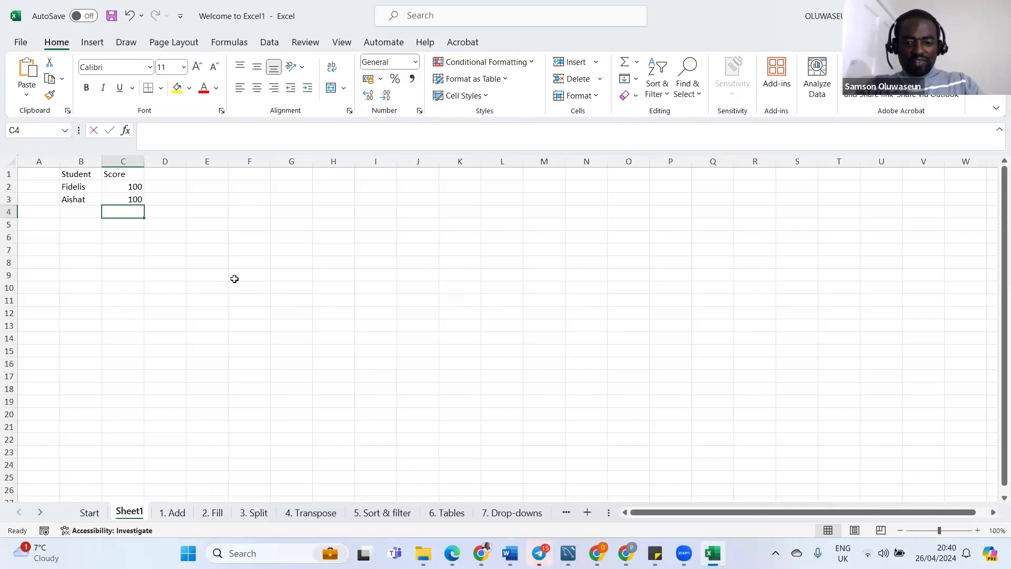
type("50")
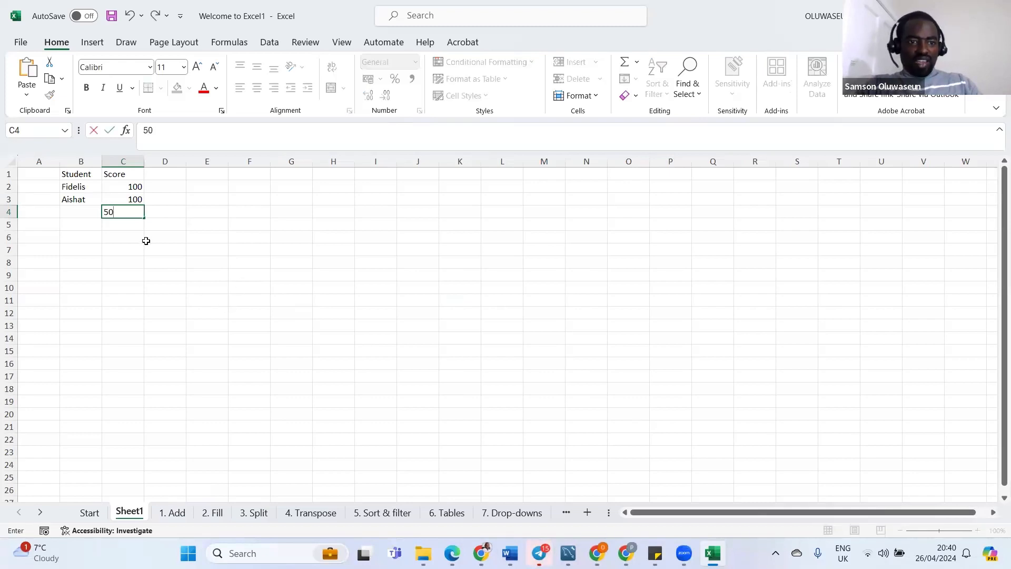
left_click(132, 228)
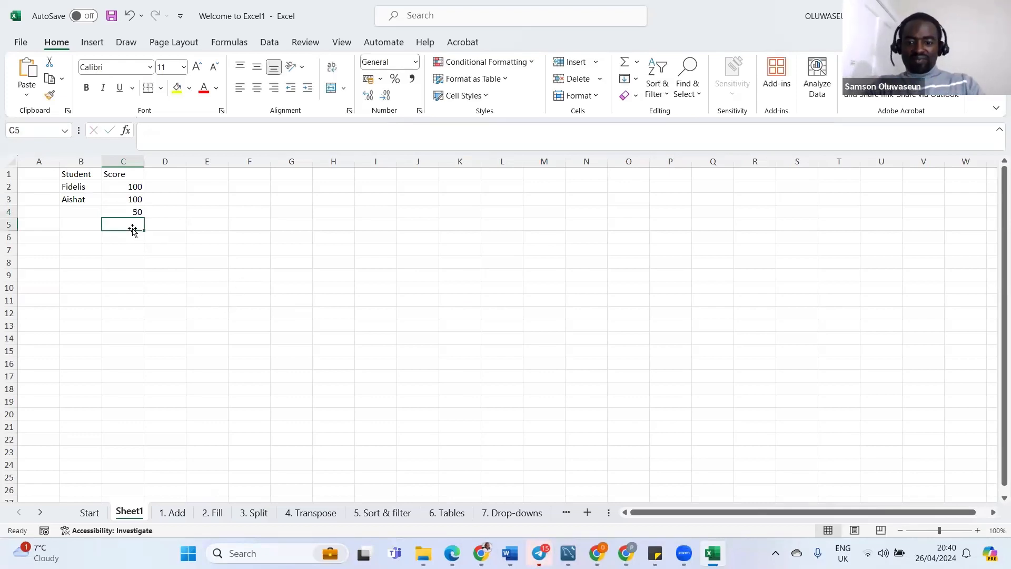
type("60")
key("Return")
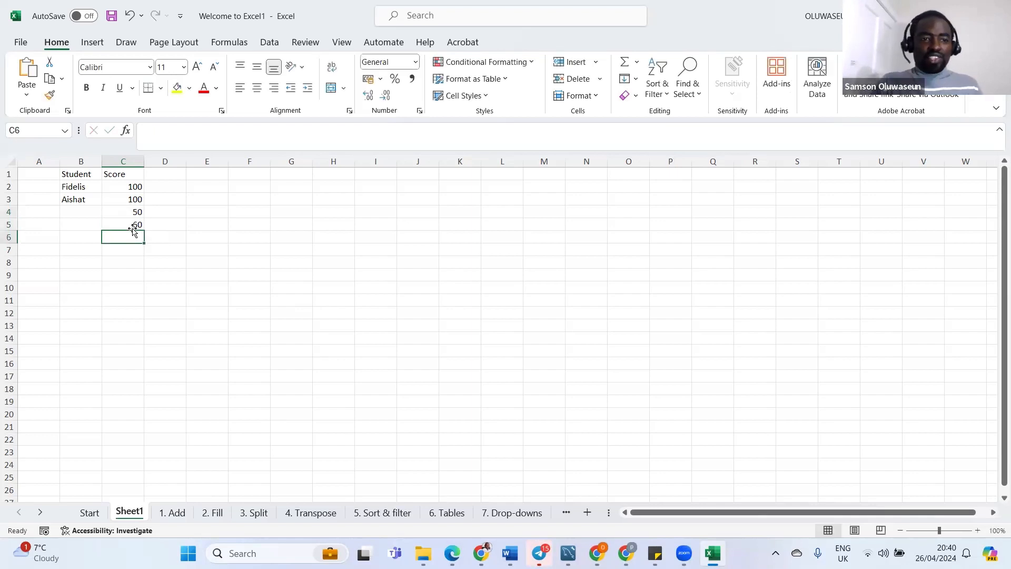
key("Return")
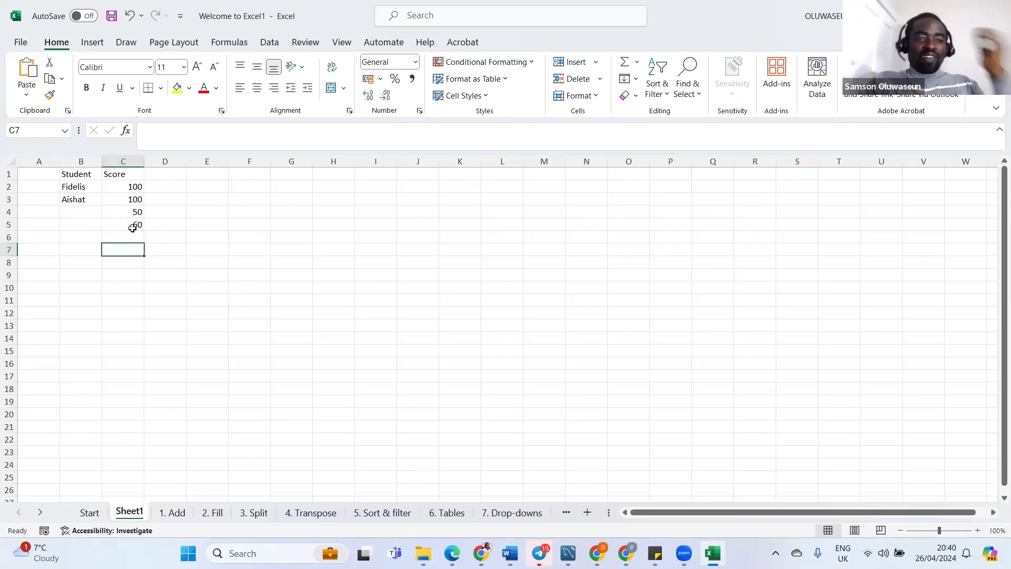
Total the four scores by entering =SUM(C2:C5) in cell C6
left_click(194, 213)
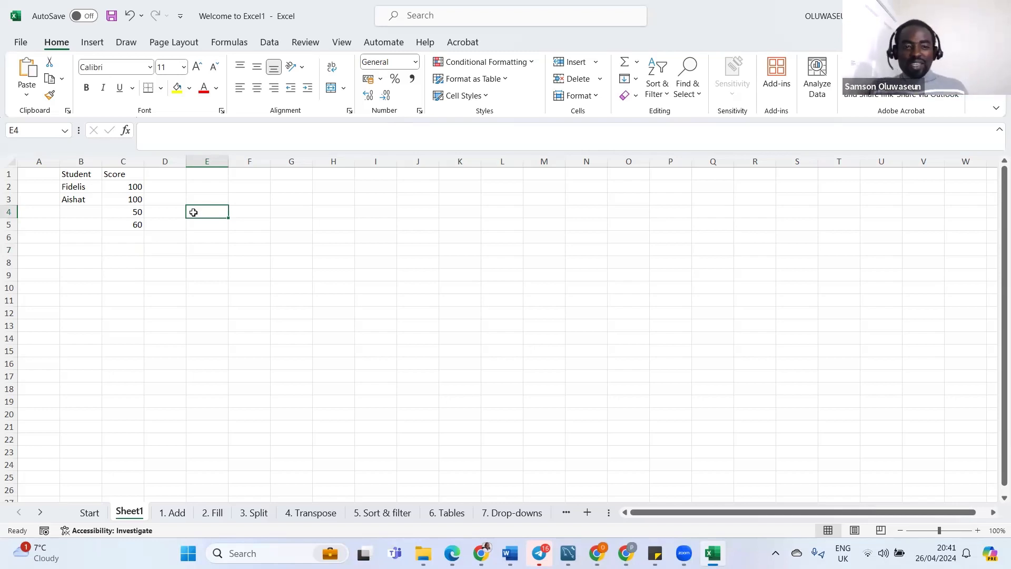
left_click(135, 240)
double_click(136, 241)
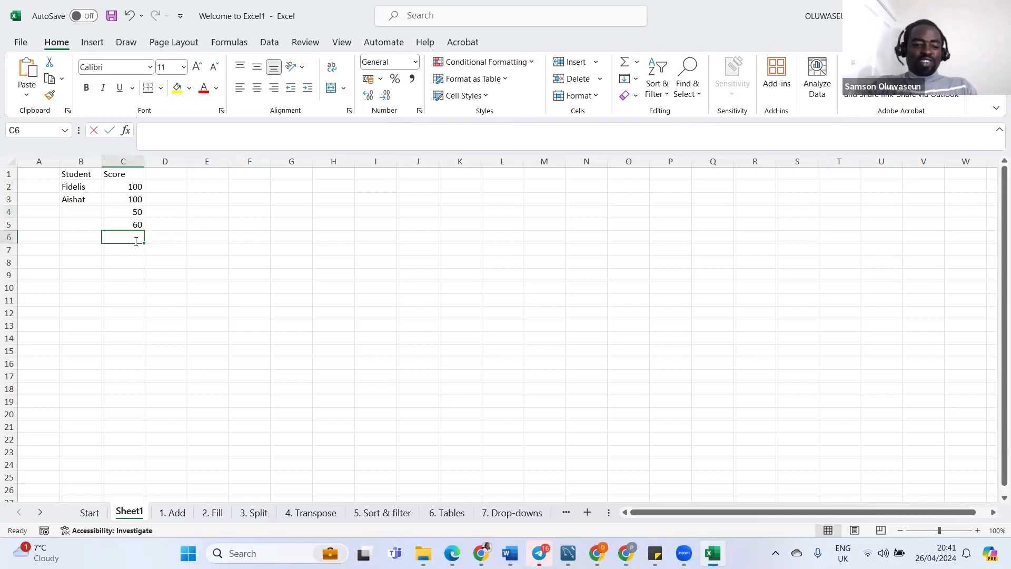
type("=sum")
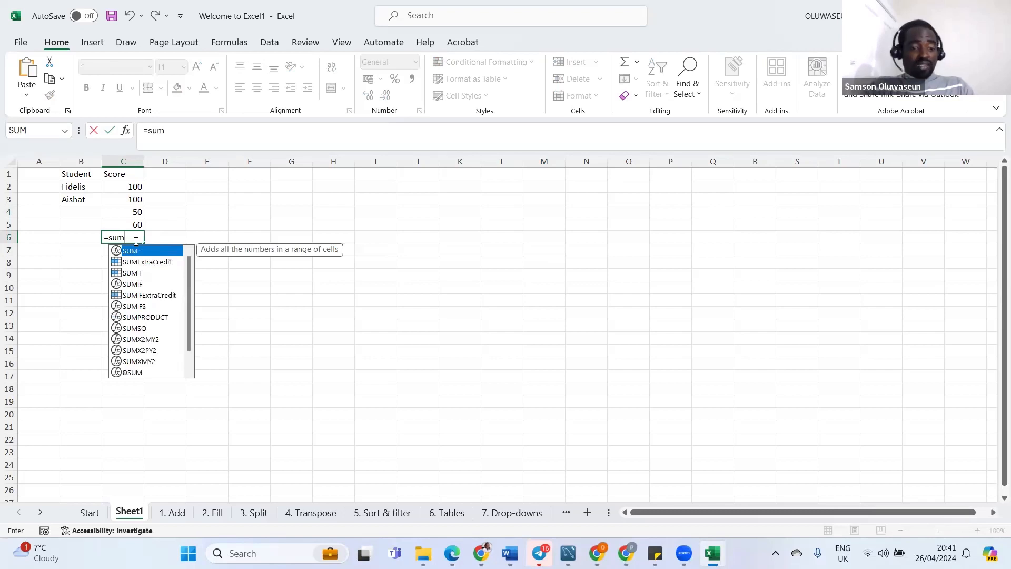
key("Tab")
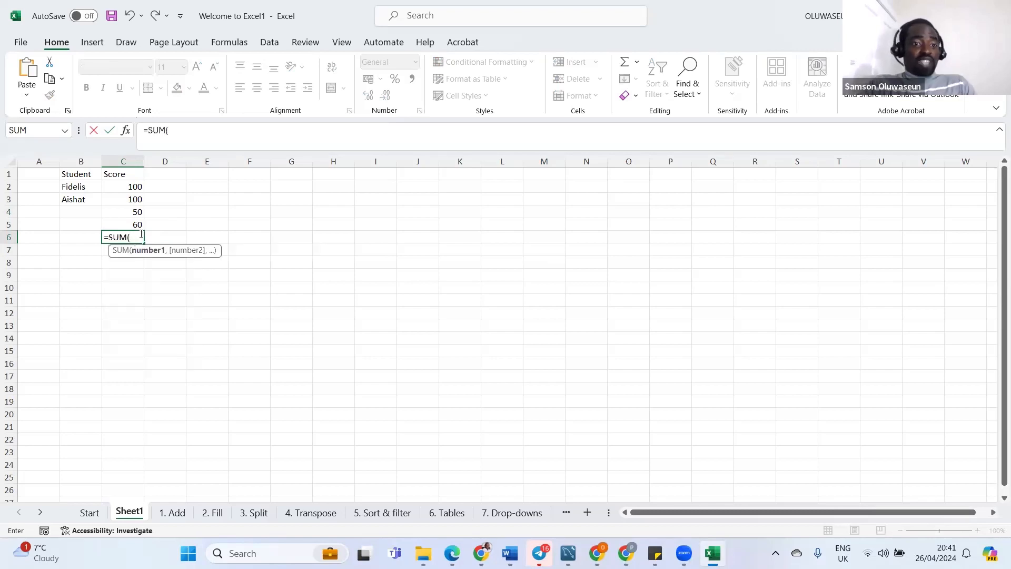
left_click(118, 189)
left_click_drag(121, 198, 118, 218)
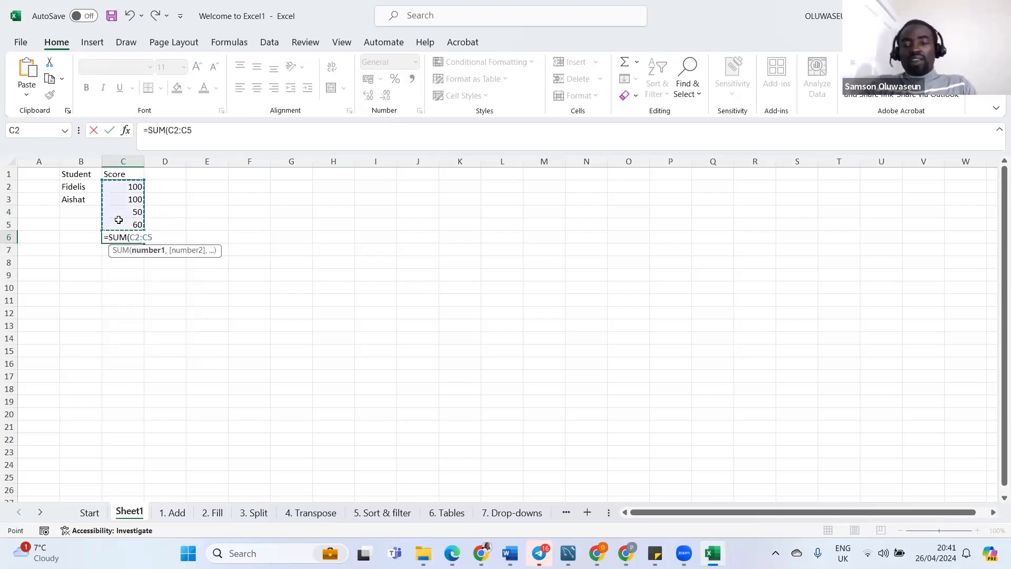
type(")")
key("Return")
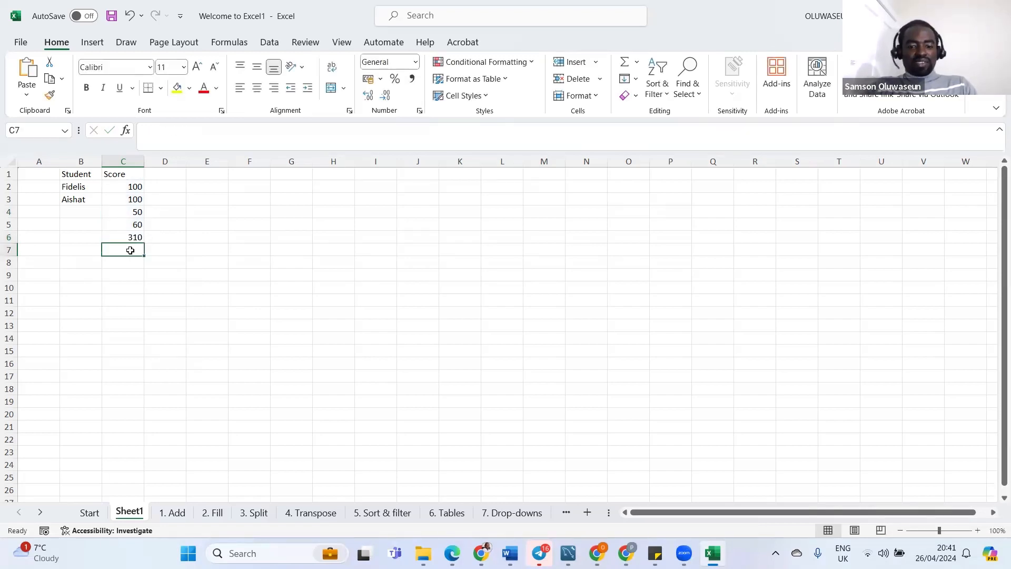
Count the number of scores by entering =COUNT(C2:C5) in cell C7
type("=")
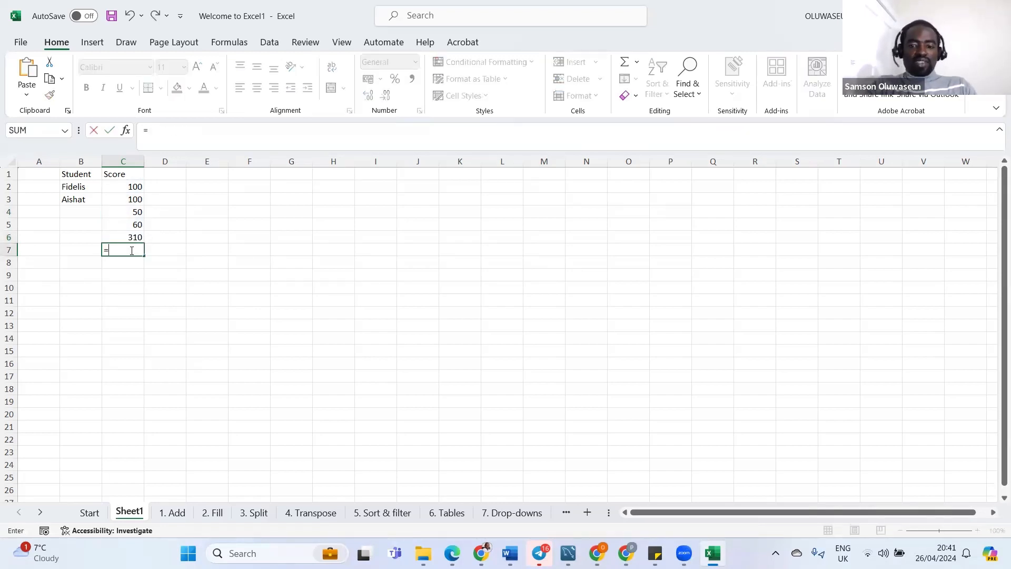
type("co")
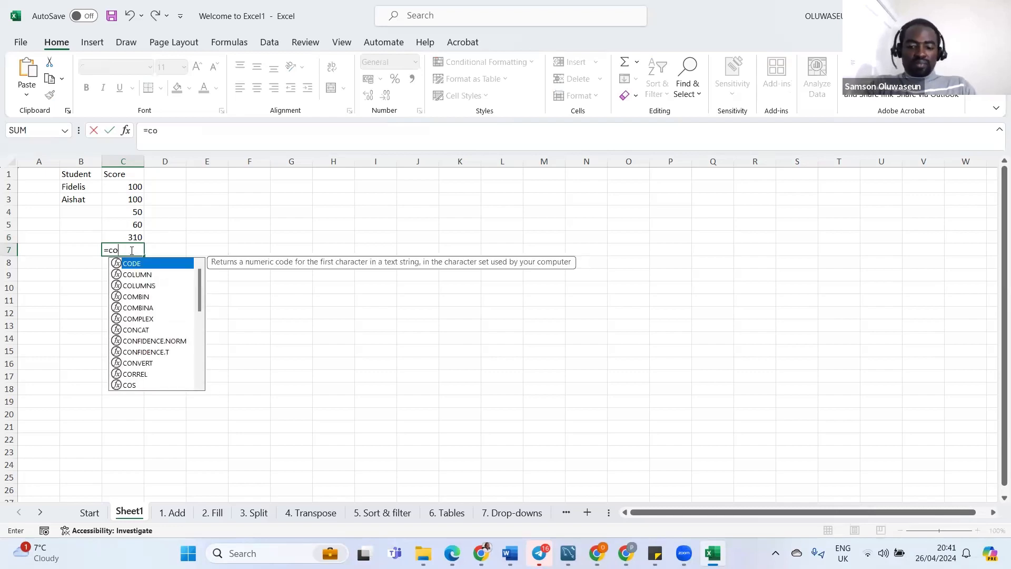
type("unt")
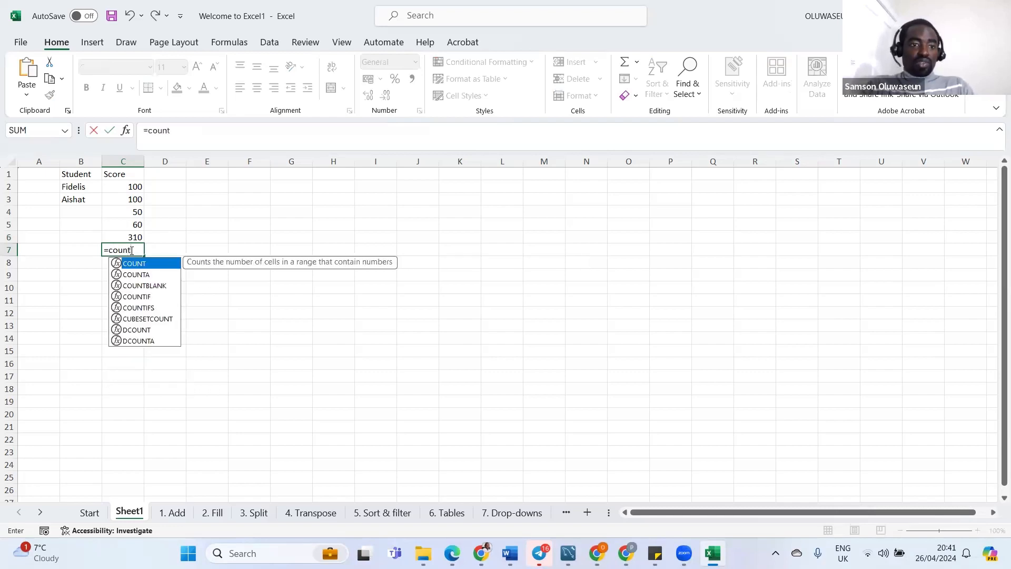
key("Tab")
left_click(126, 188)
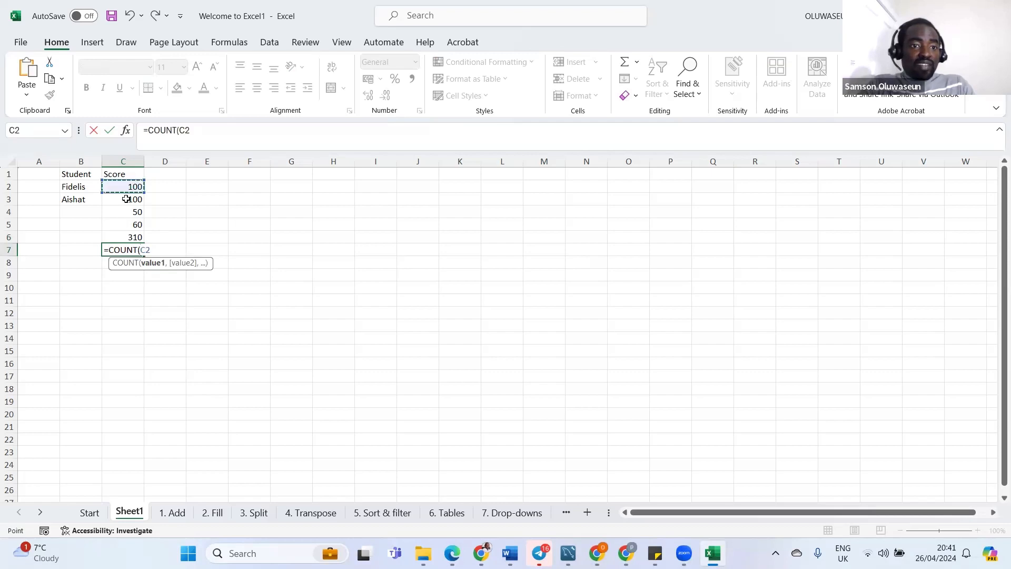
left_click_drag(126, 199, 120, 230)
type(")")
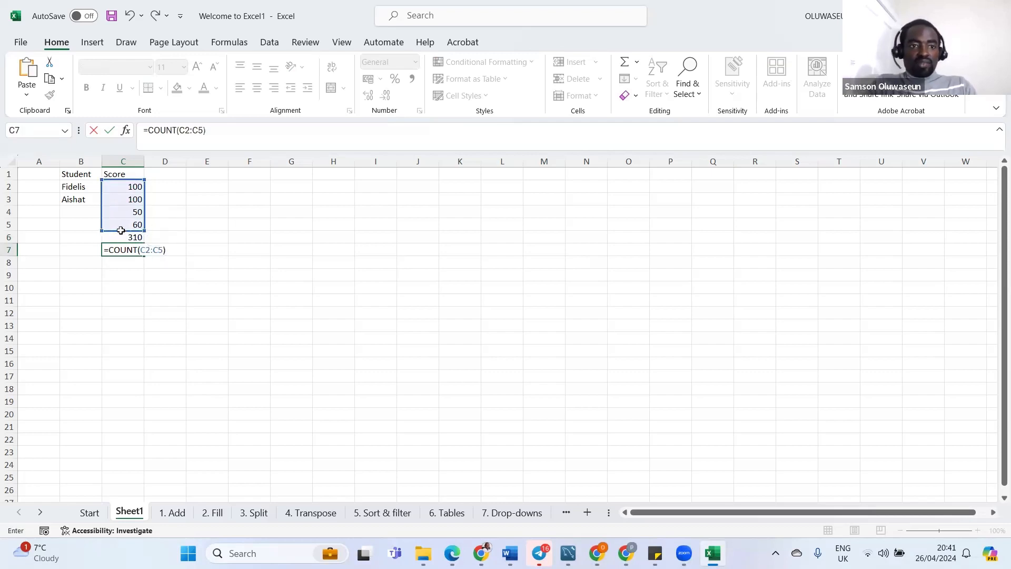
key("Return")
Work out the average score in cell C8 with the formula =C6/C7, then check the count formula in C7
type("=")
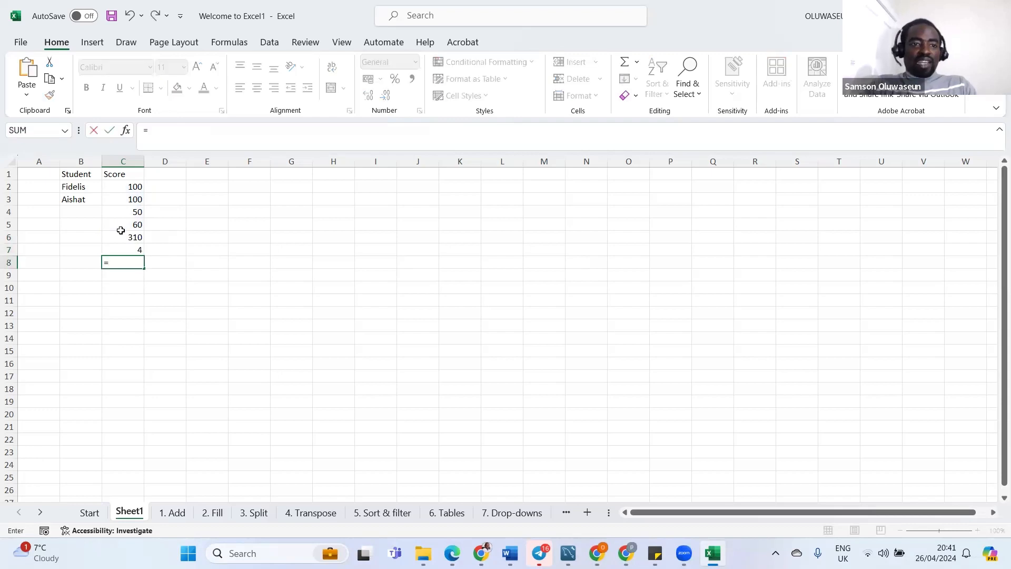
left_click(115, 234)
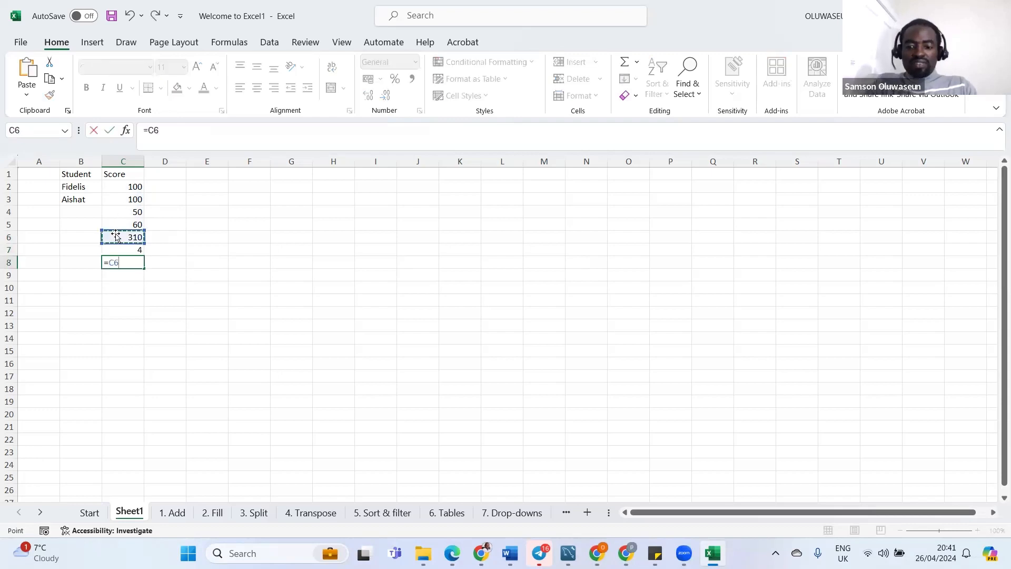
type("/")
left_click(131, 250)
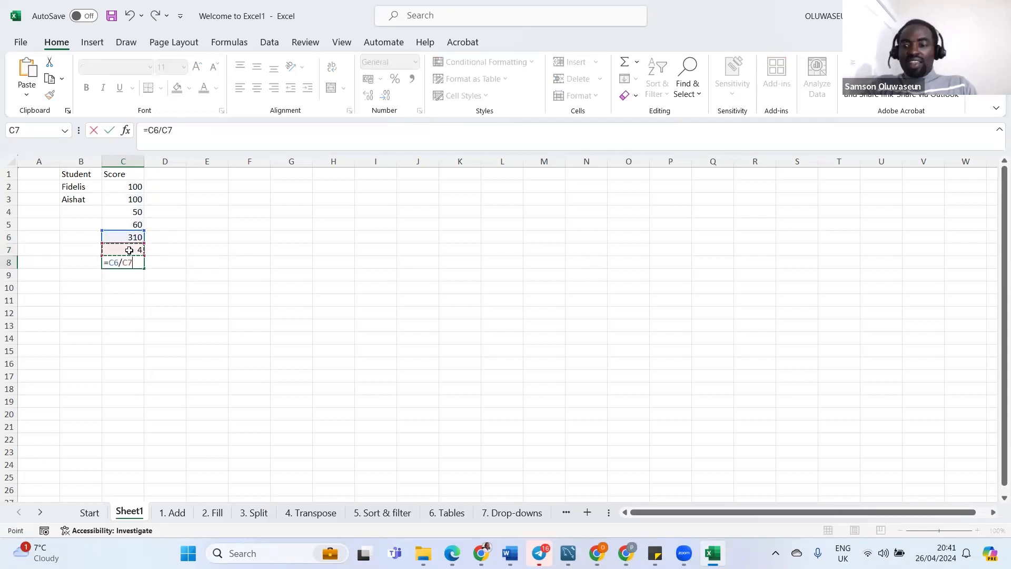
key("Return")
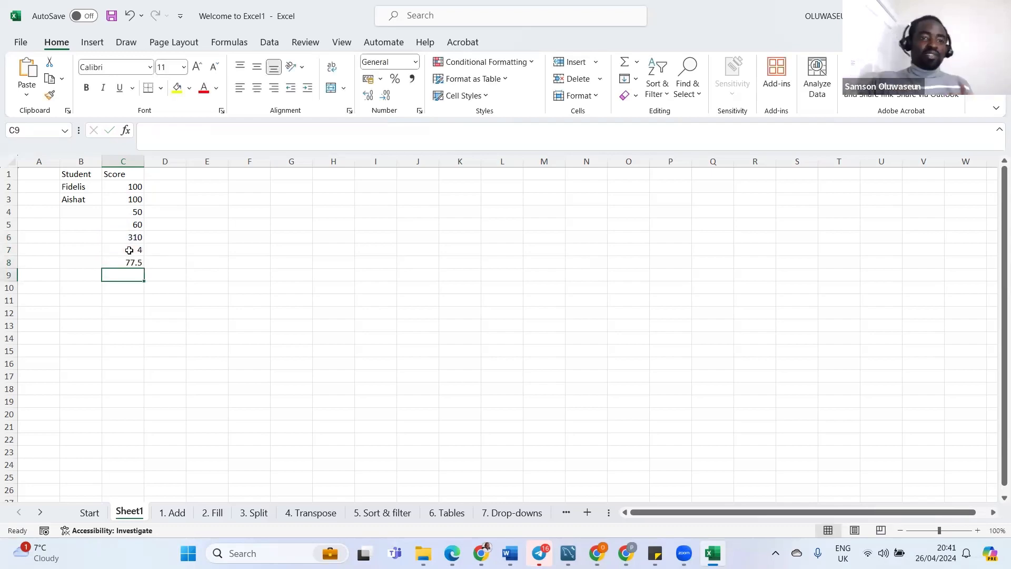
left_click(131, 248)
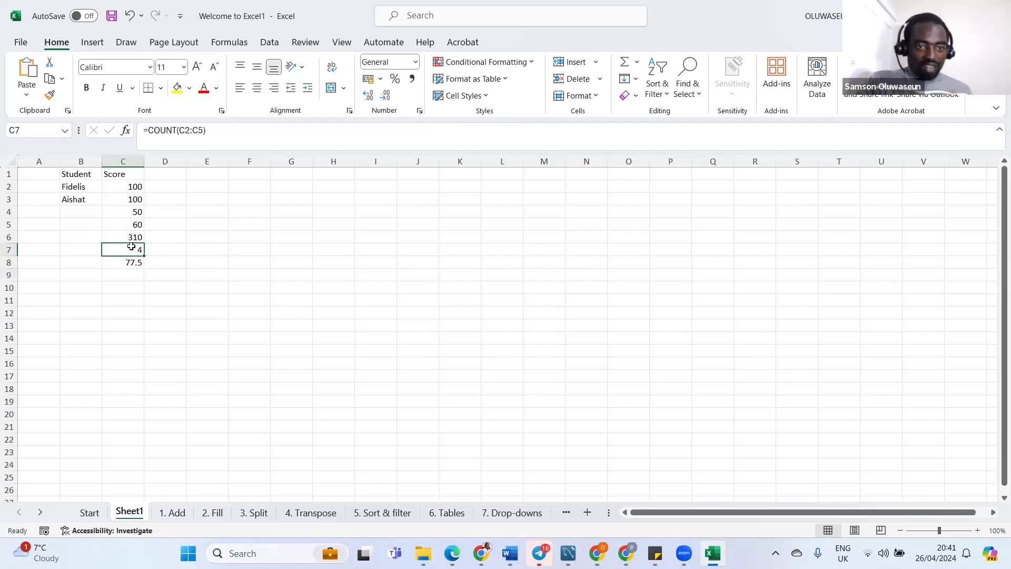
Replace the count formula in cell C7 with the fixed number 4, then check the average formula in C8
key("Delete")
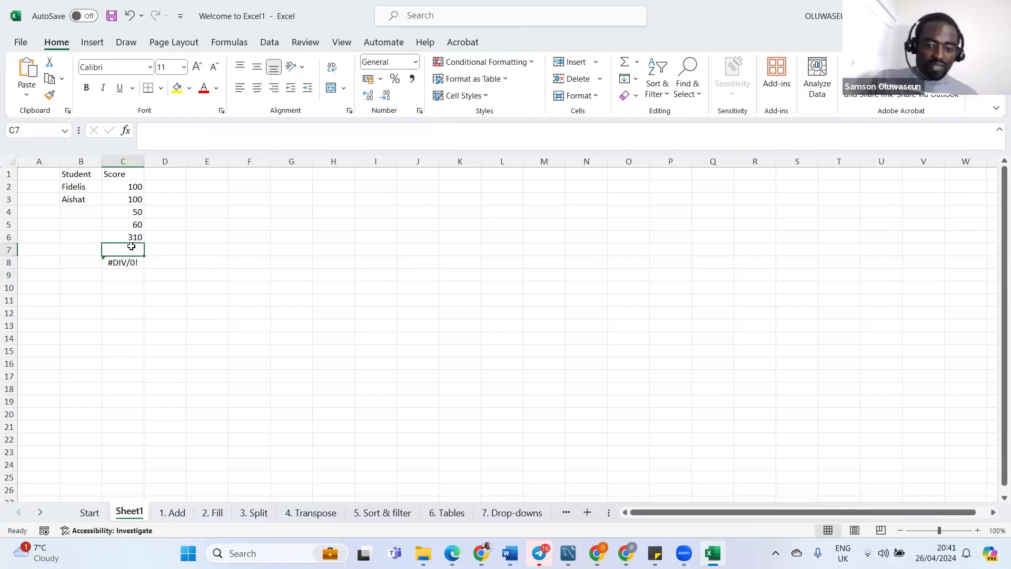
type("4")
key("Return")
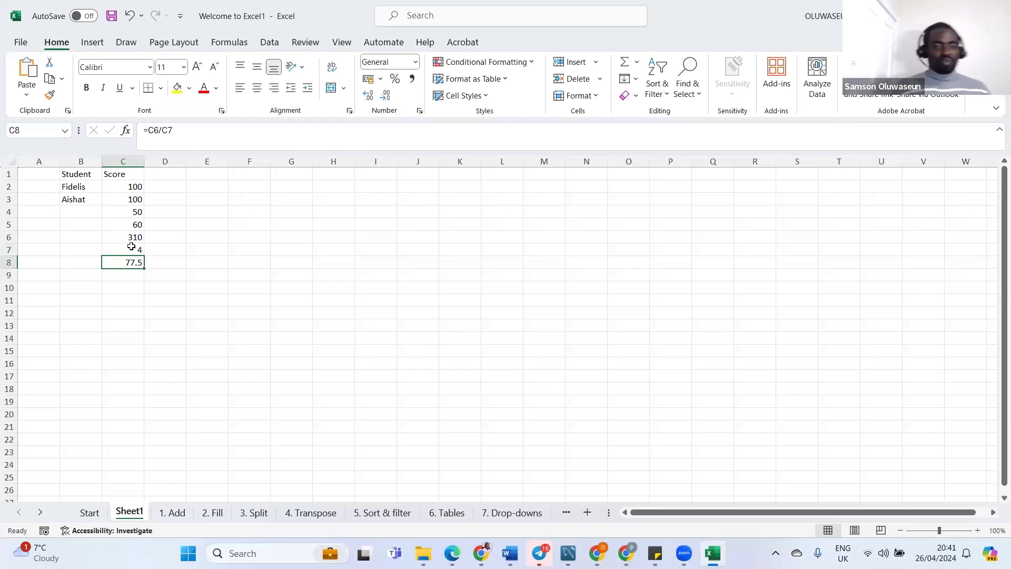
left_click(207, 289)
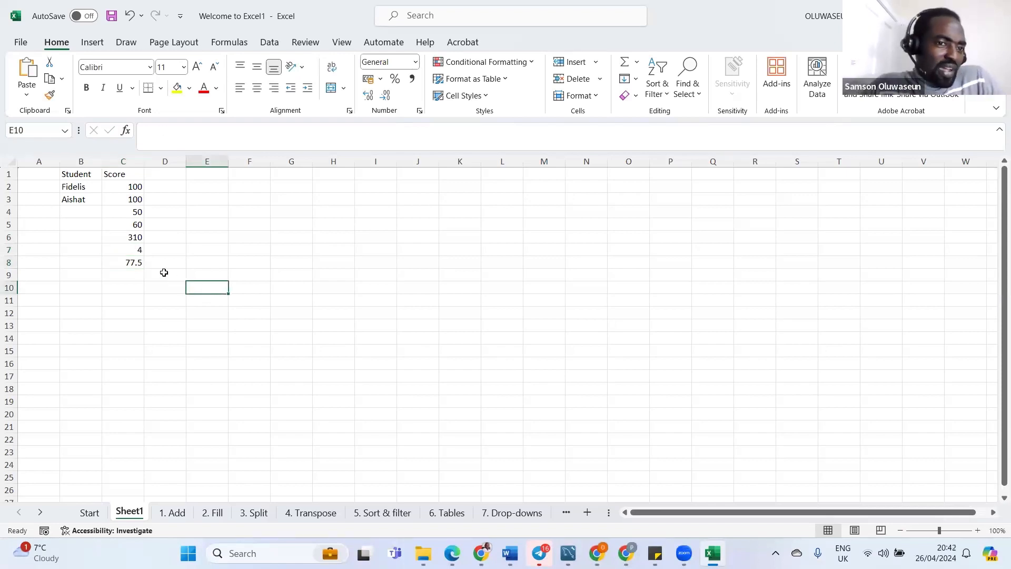
left_click(116, 261)
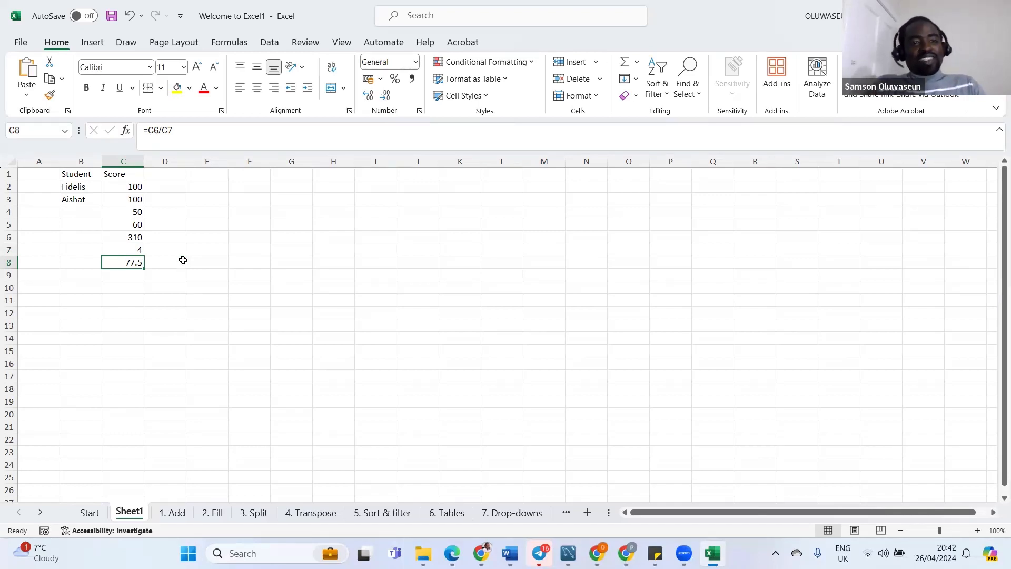
Clear the score of 50 from cell C4 and check the average formula in C8
left_click(132, 239)
left_click_drag(132, 240, 136, 259)
left_click(133, 216)
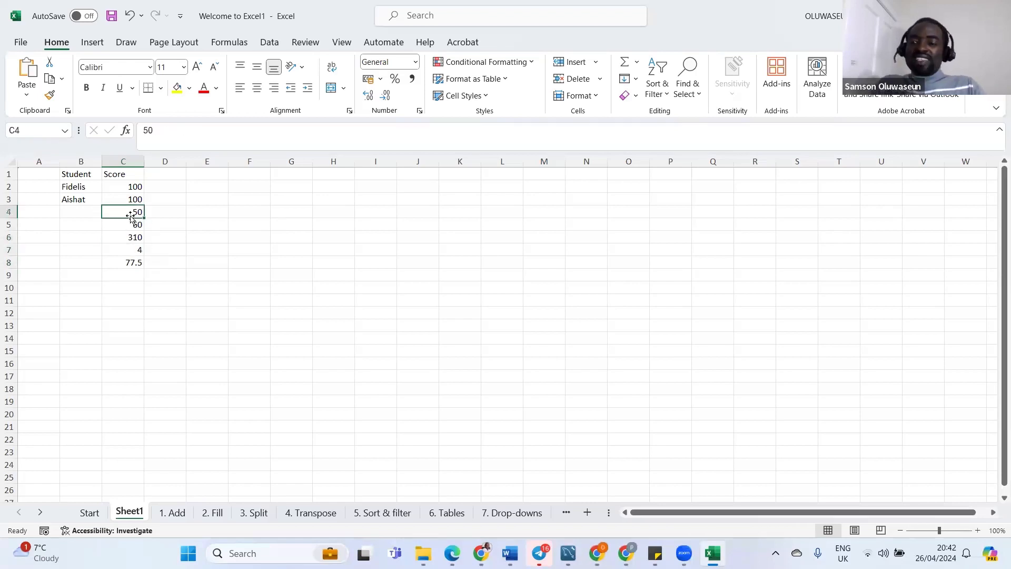
key("Delete")
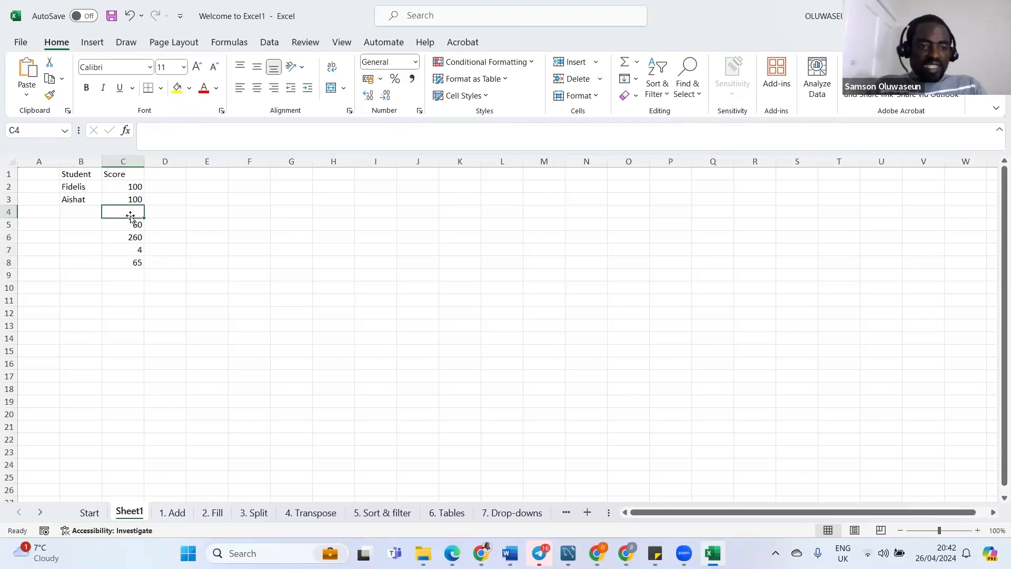
left_click(122, 262)
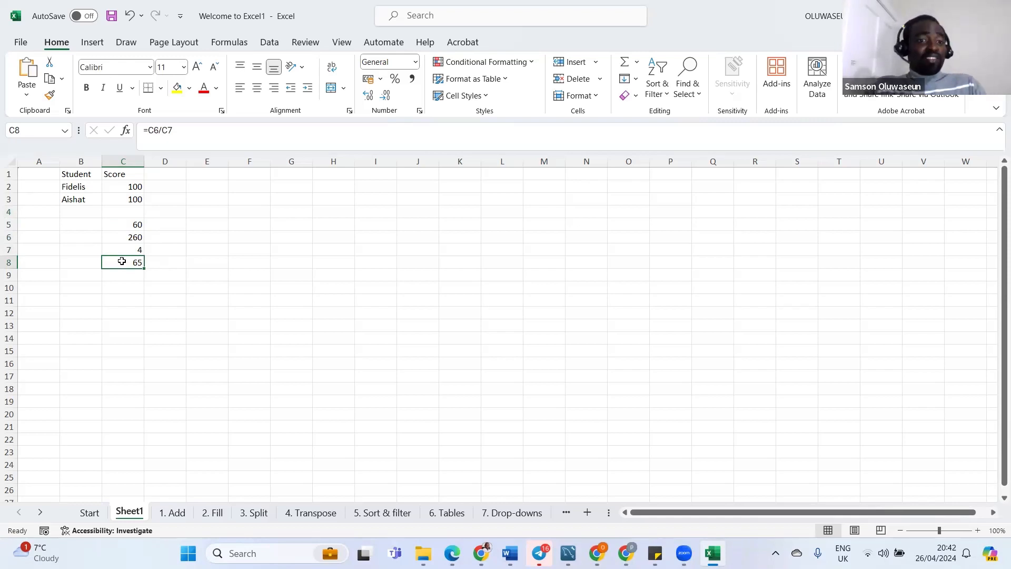
Re-enter 4 as the fixed number of scores in cell C7
left_click(124, 250)
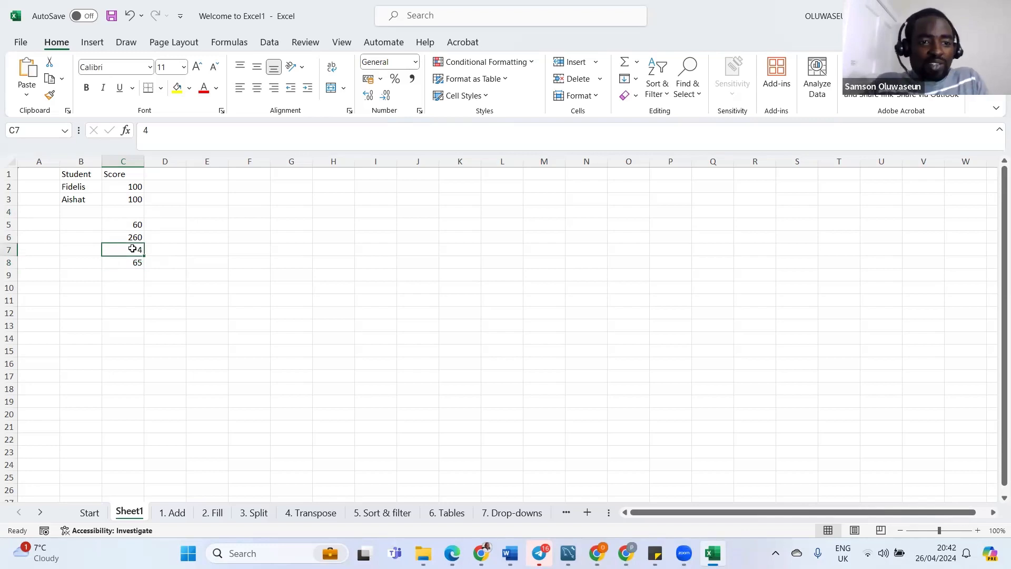
type("3")
key("BackSpace")
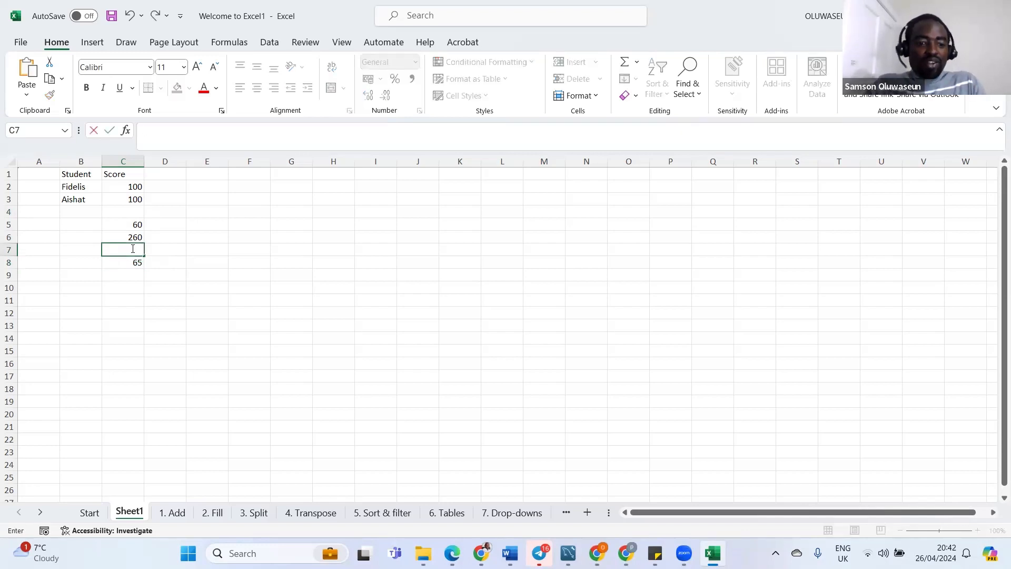
type("4")
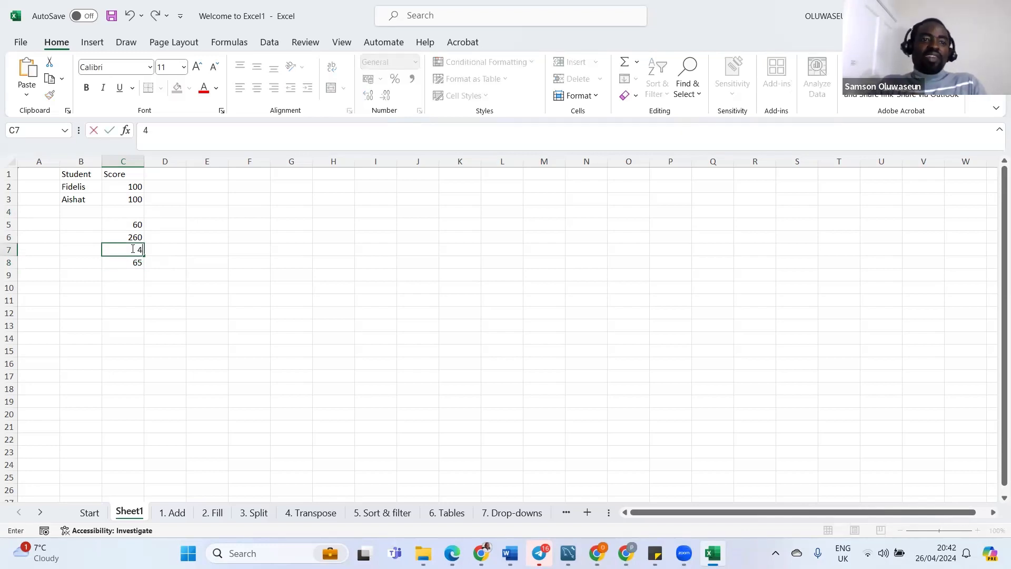
left_click(163, 265)
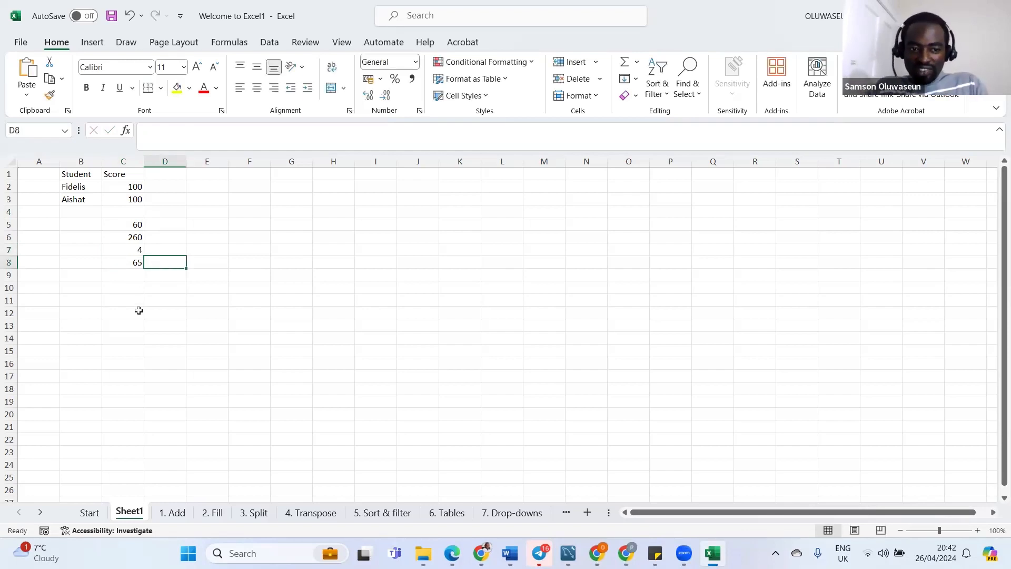
Average the scores directly by entering =AVERAGE(C2:C5) in cell D6, then select the blank score cell C4
left_click(153, 238)
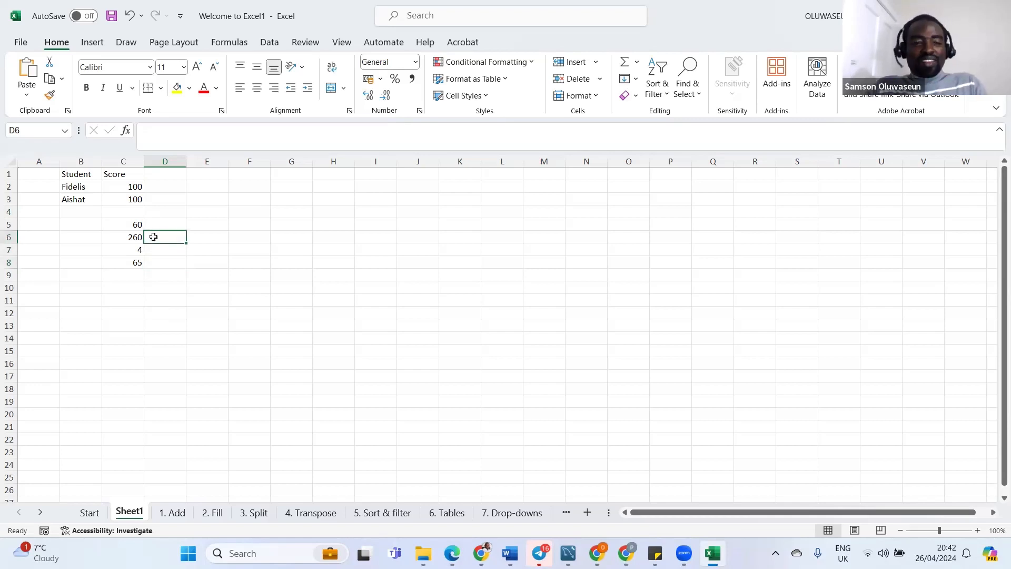
left_click(124, 227)
left_click(129, 237)
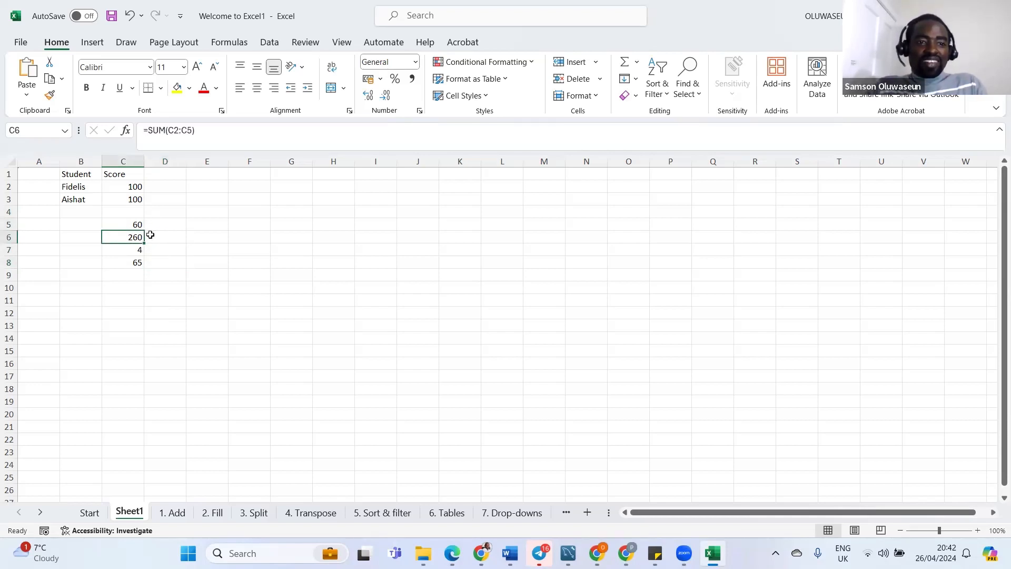
left_click(153, 238)
type("=av")
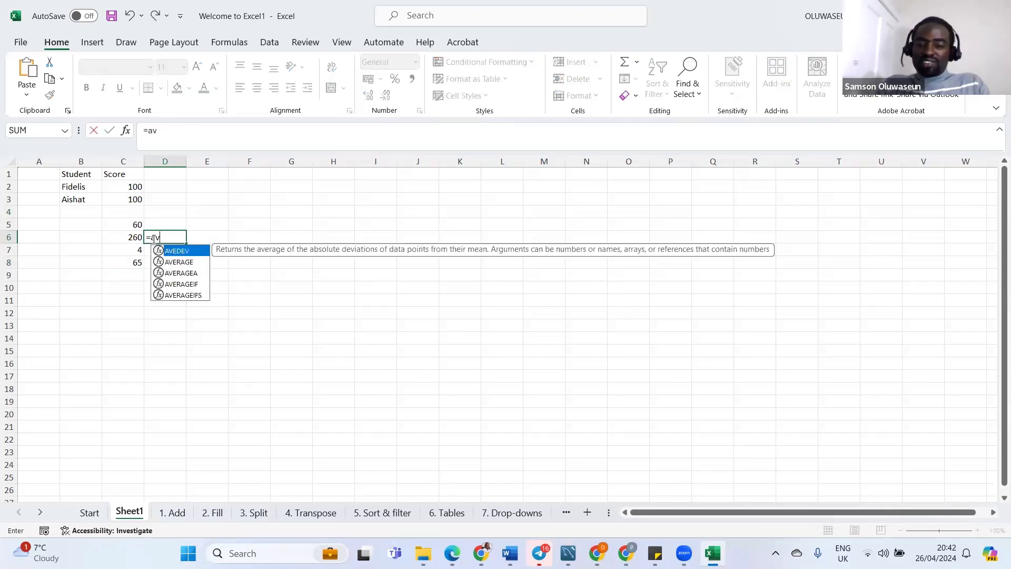
key("Down")
key("Tab")
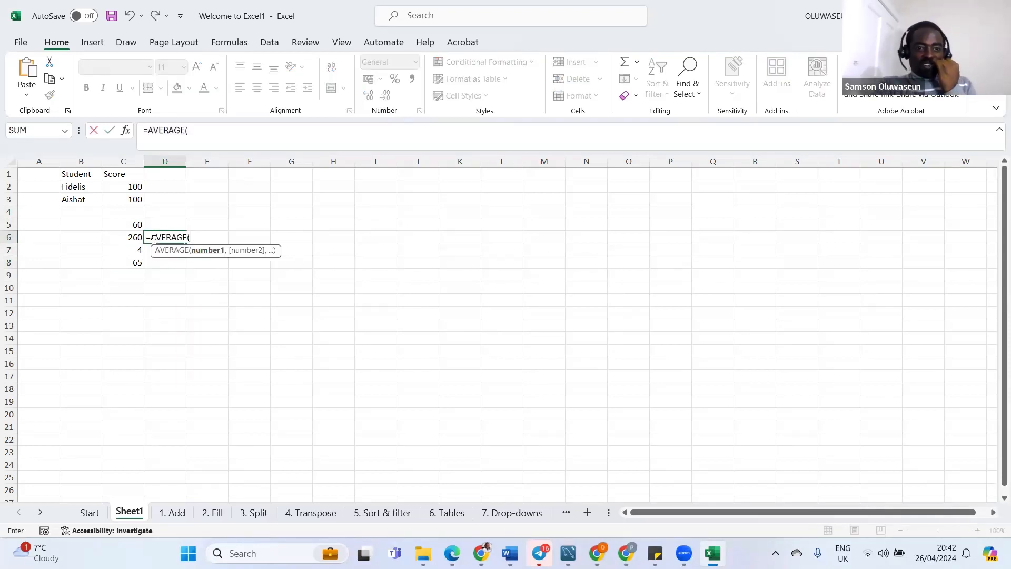
left_click_drag(135, 186, 133, 225)
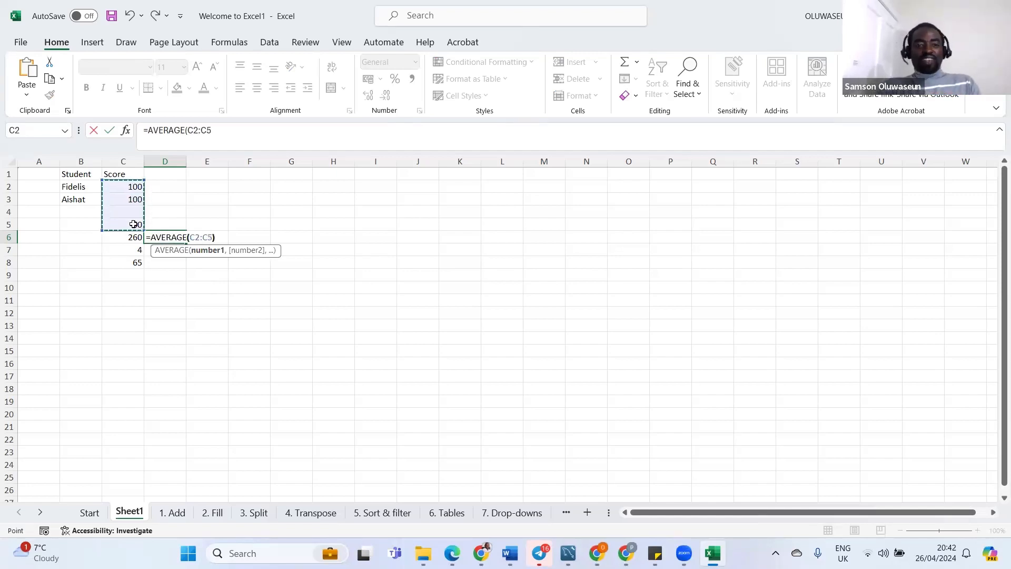
key("Return")
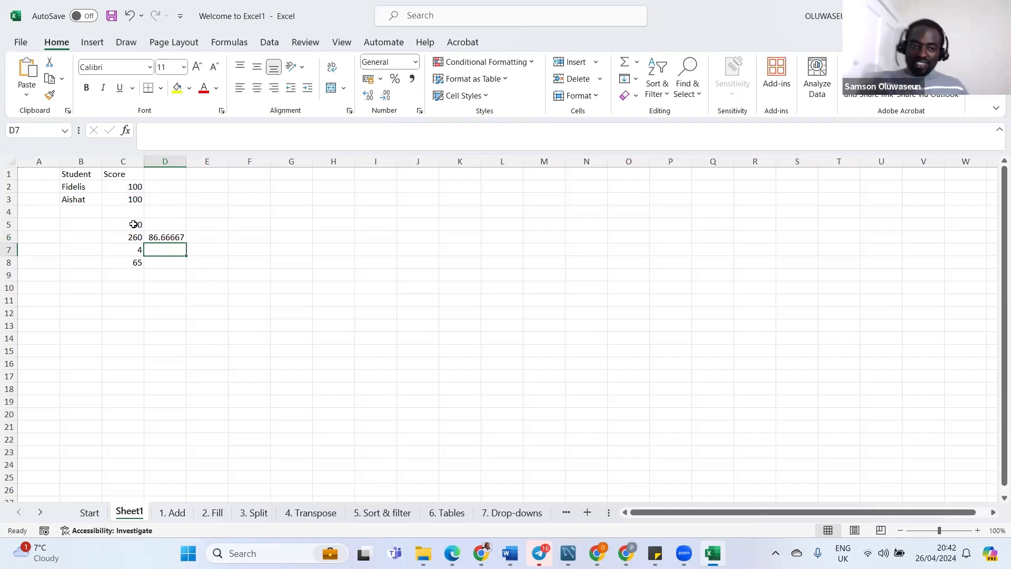
left_click(114, 215)
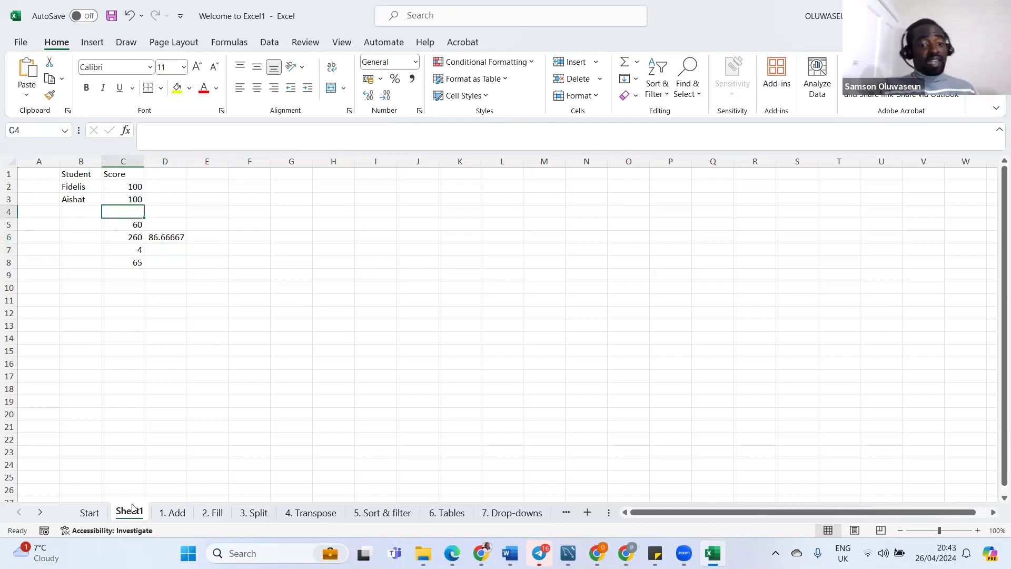
On the 1. Add sheet, read the section about the SUM function and its cell reference, range and constant arguments
left_click(173, 514)
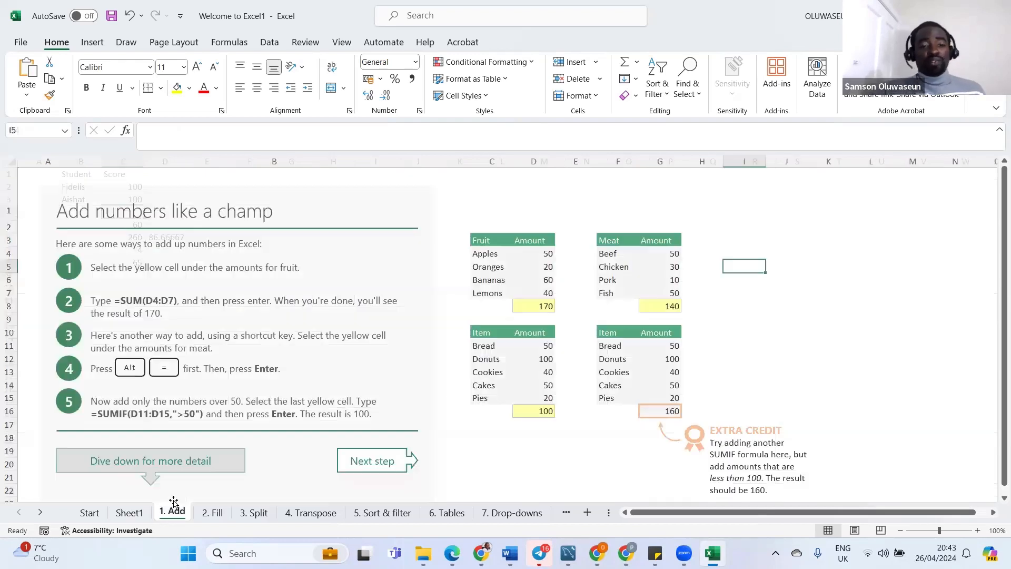
scroll(210, 448, "down", 1)
scroll(226, 440, "down", 2)
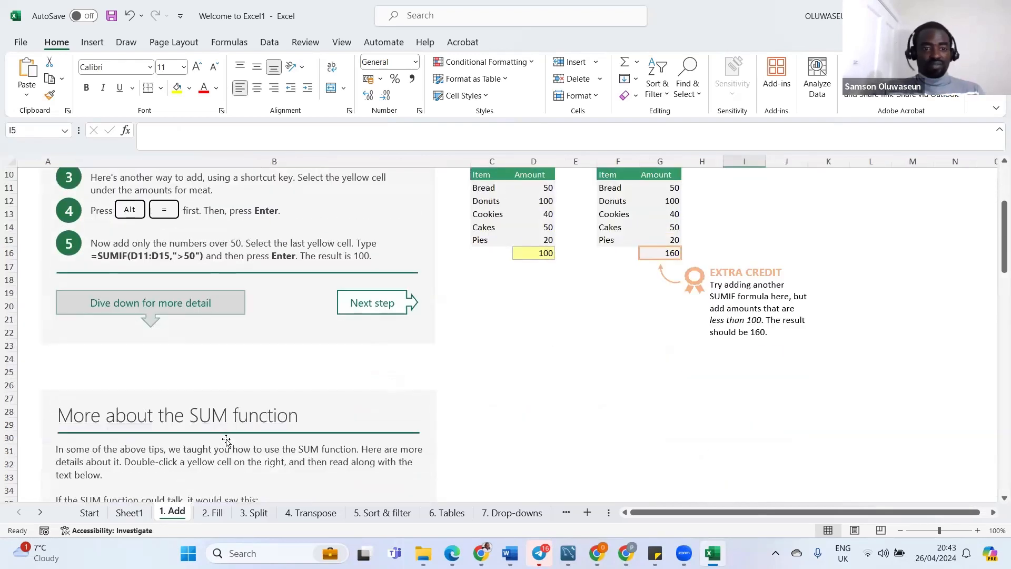
scroll(236, 417, "down", 3)
scroll(243, 412, "down", 2)
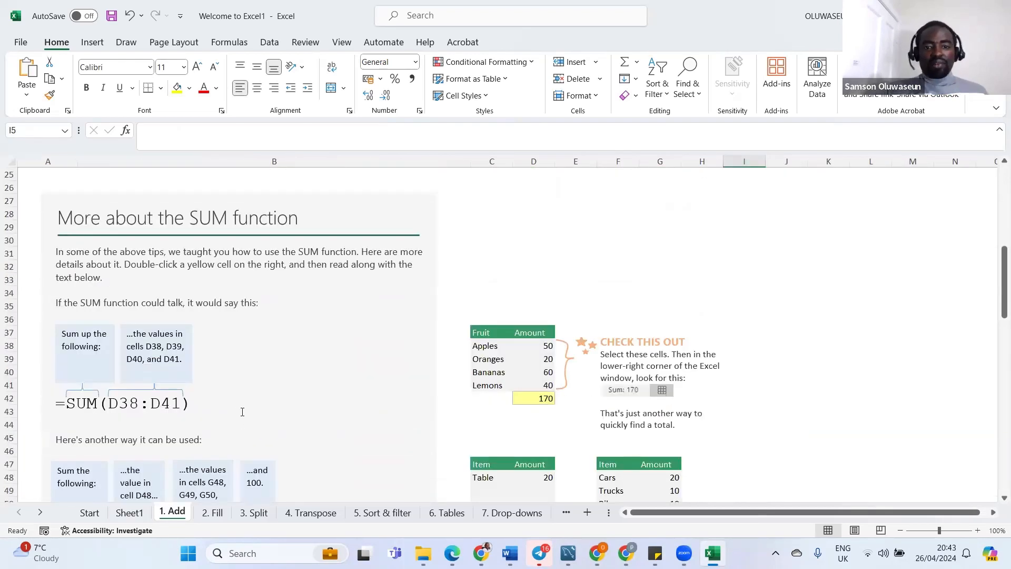
scroll(243, 411, "down", 2)
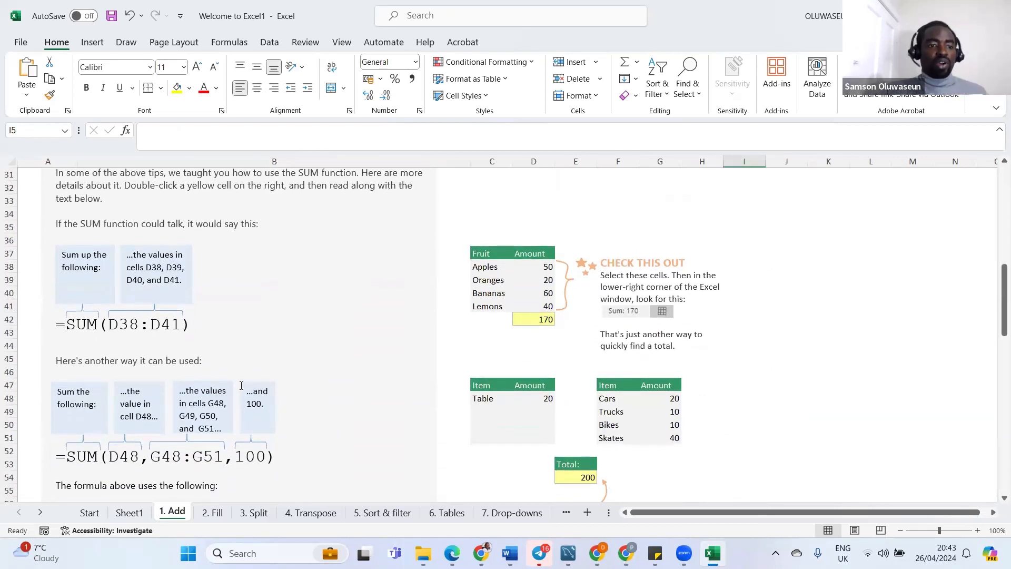
scroll(242, 388, "down", 5)
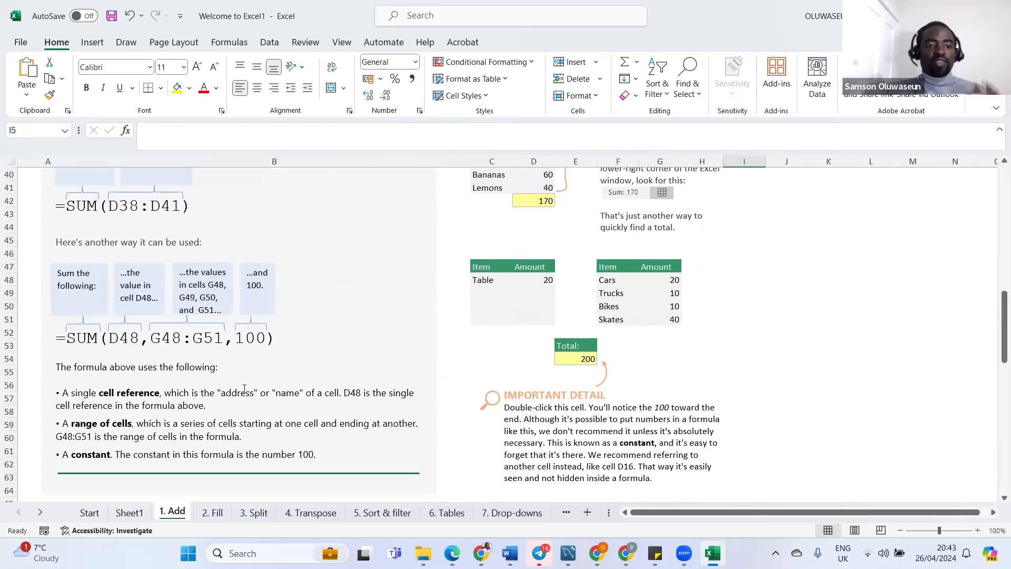
Read the section about the SUMIF function and compare the example SUMIF totals in cells G78 and D78
scroll(242, 390, "down", 5)
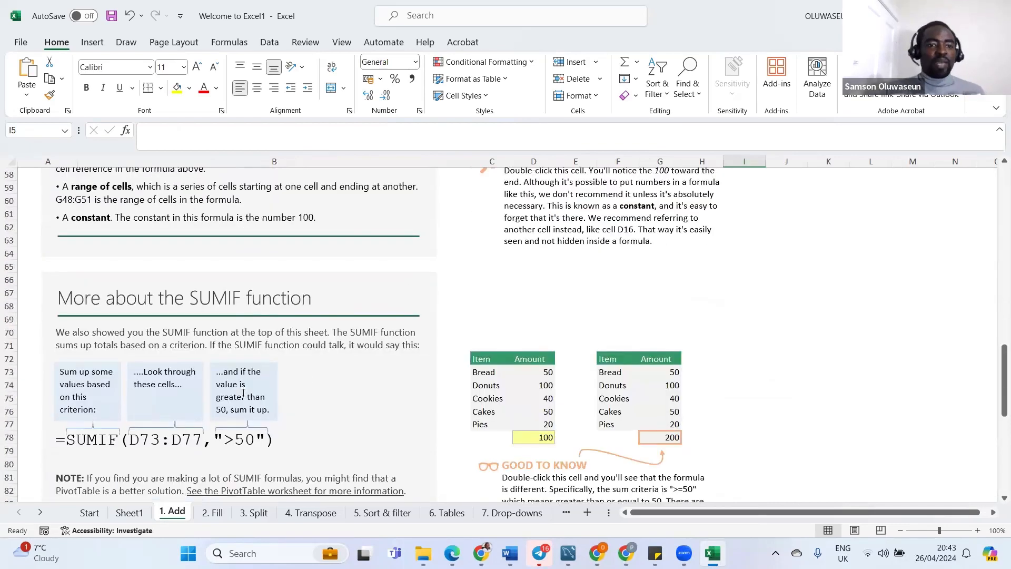
scroll(242, 388, "down", 4)
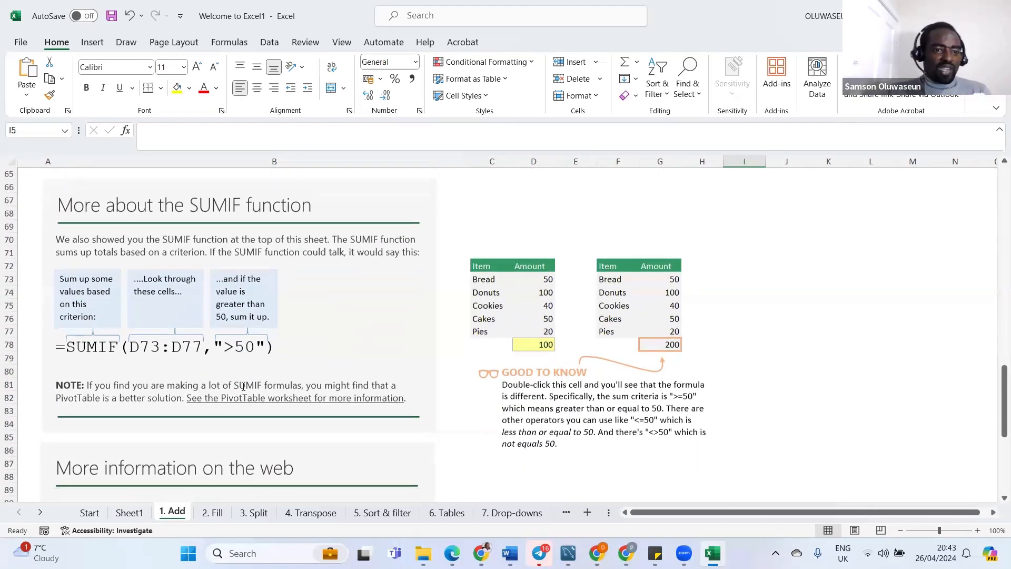
scroll(245, 387, "up", 2)
scroll(244, 387, "up", 1)
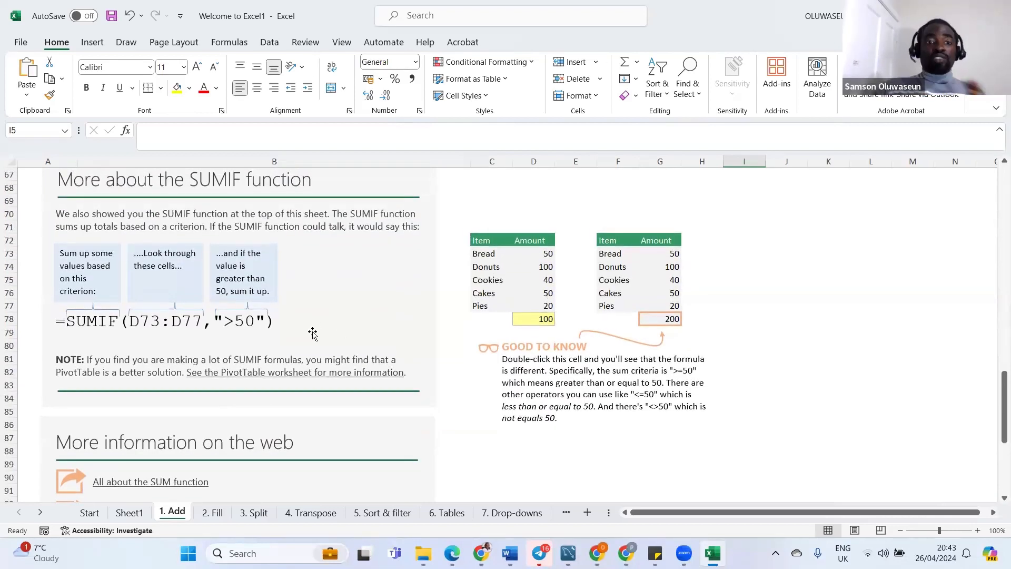
scroll(329, 347, "down", 1)
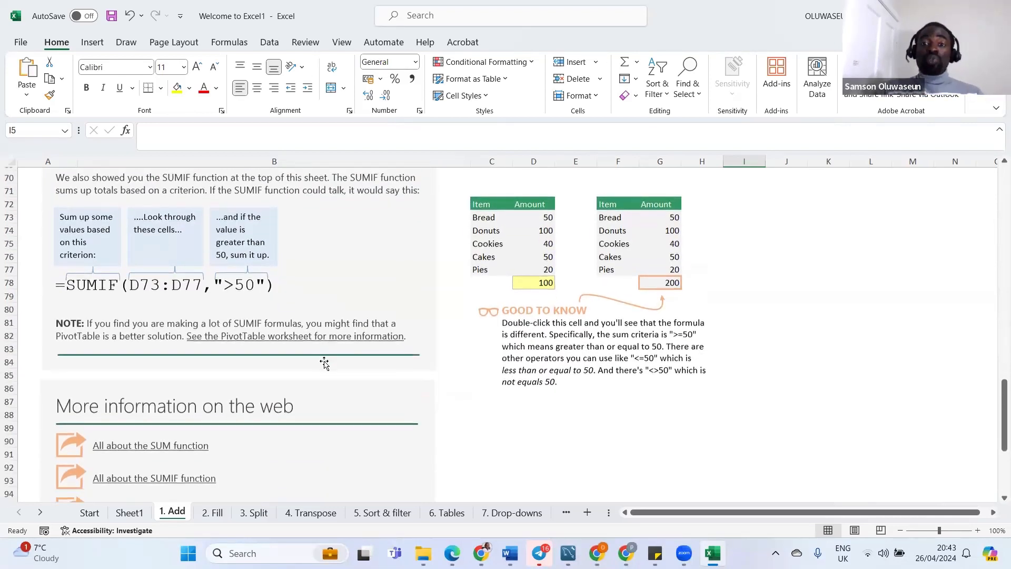
left_click(664, 279)
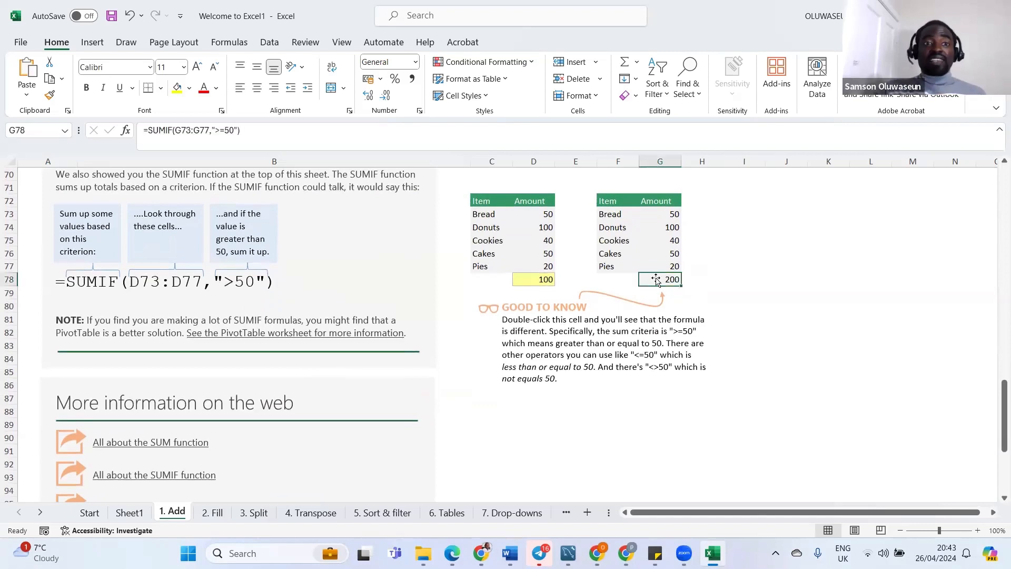
left_click(543, 285)
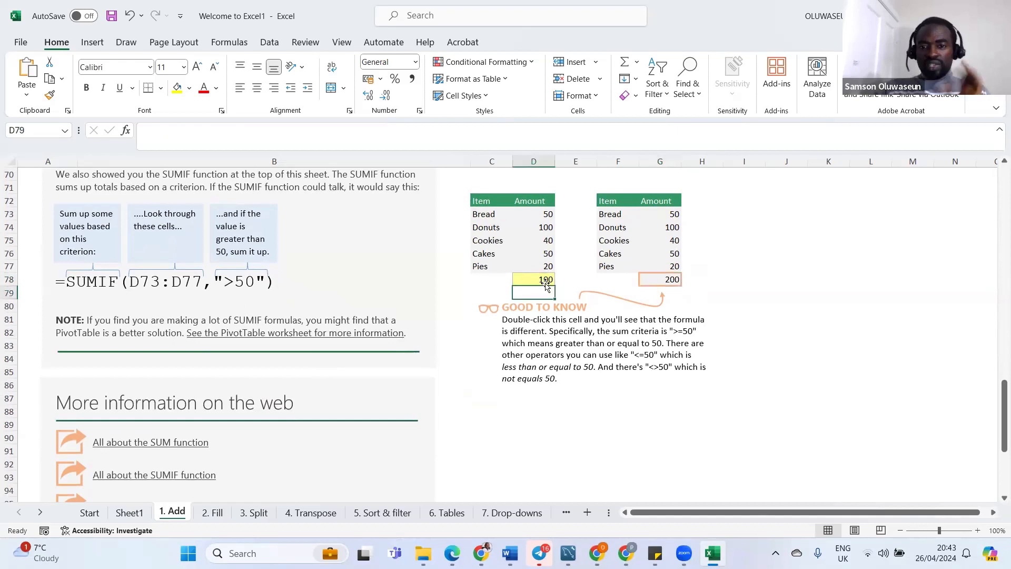
Follow the sheet's link to free online Excel training, open Intro to Excel in a new tab and view its "Insert or delete a worksheet" article
scroll(400, 372, "down", 4)
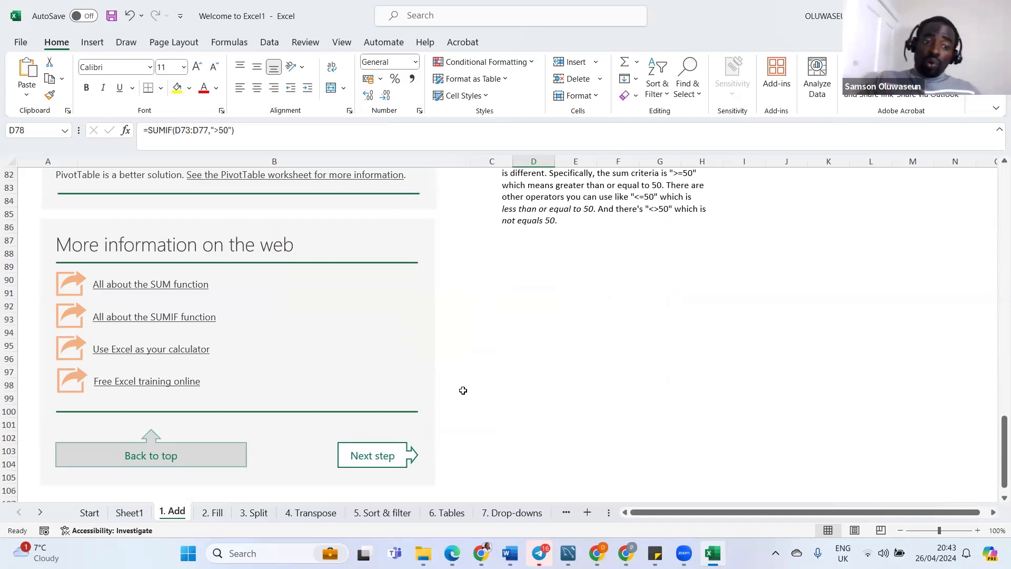
left_click(124, 388)
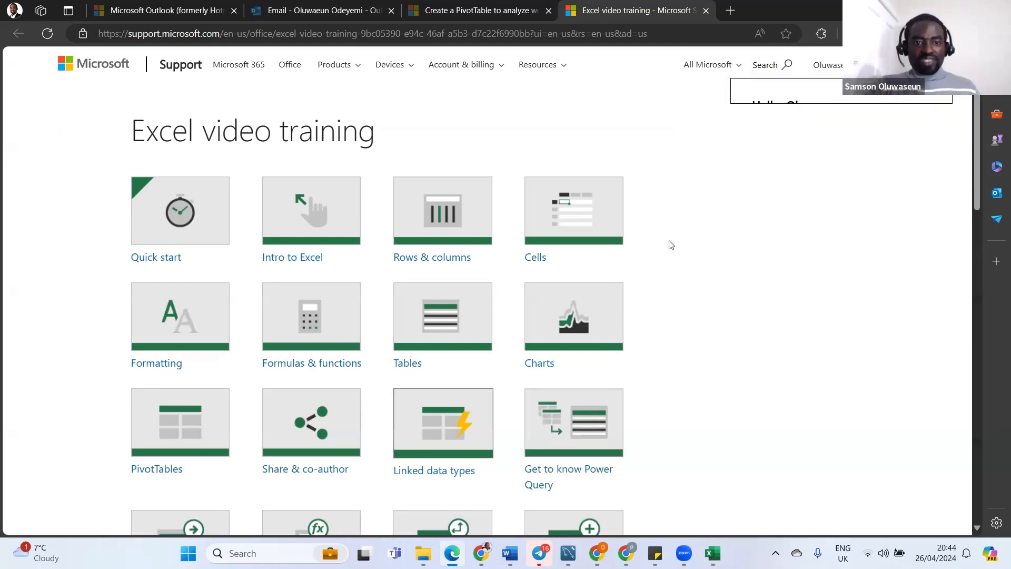
right_click(300, 265)
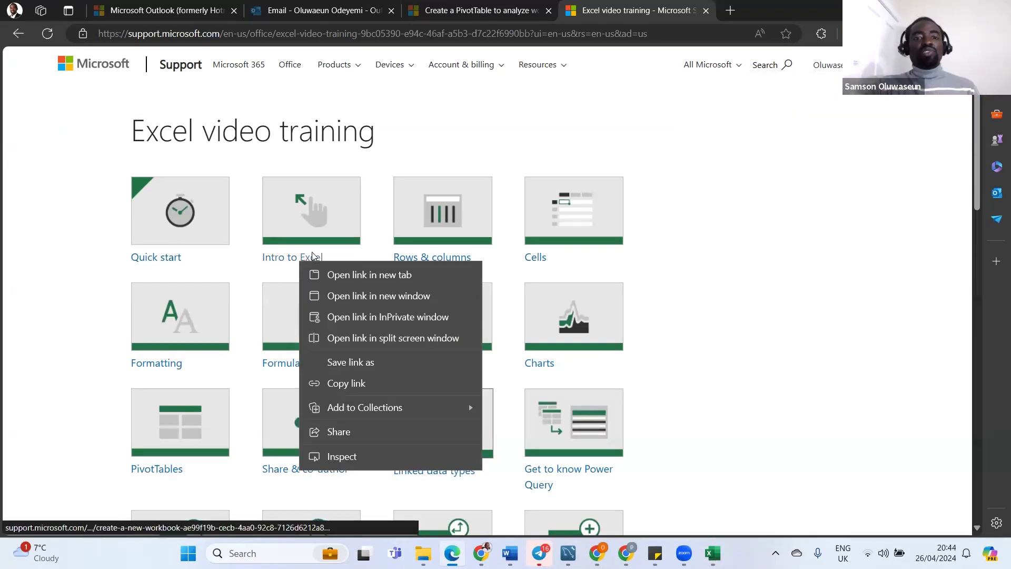
left_click(339, 276)
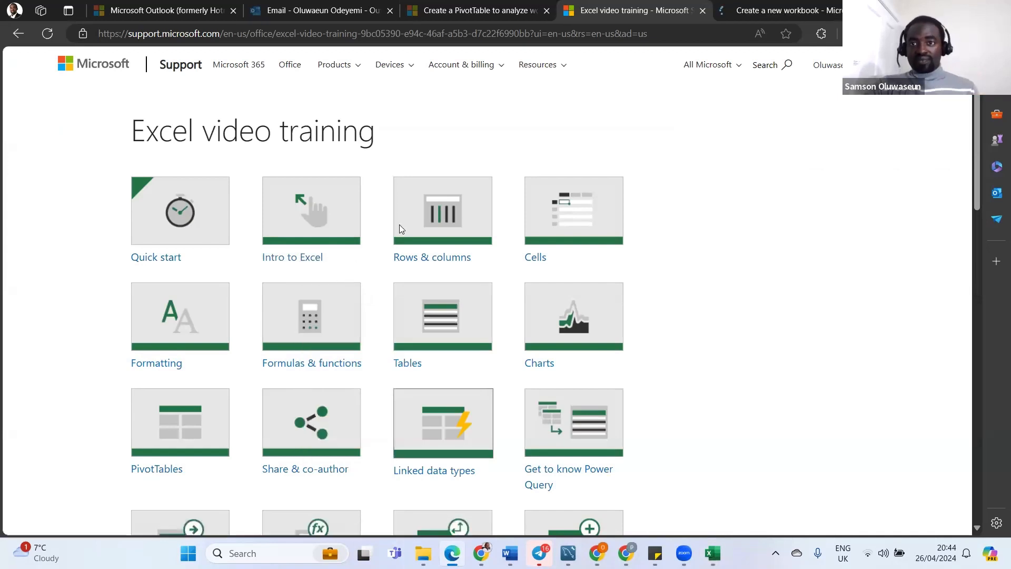
left_click(779, 10)
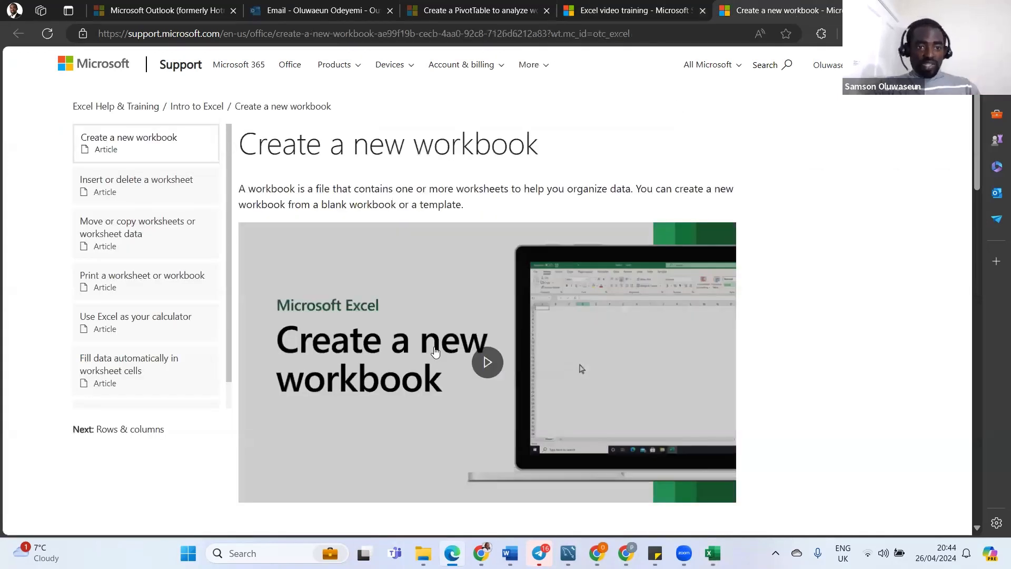
left_click(109, 185)
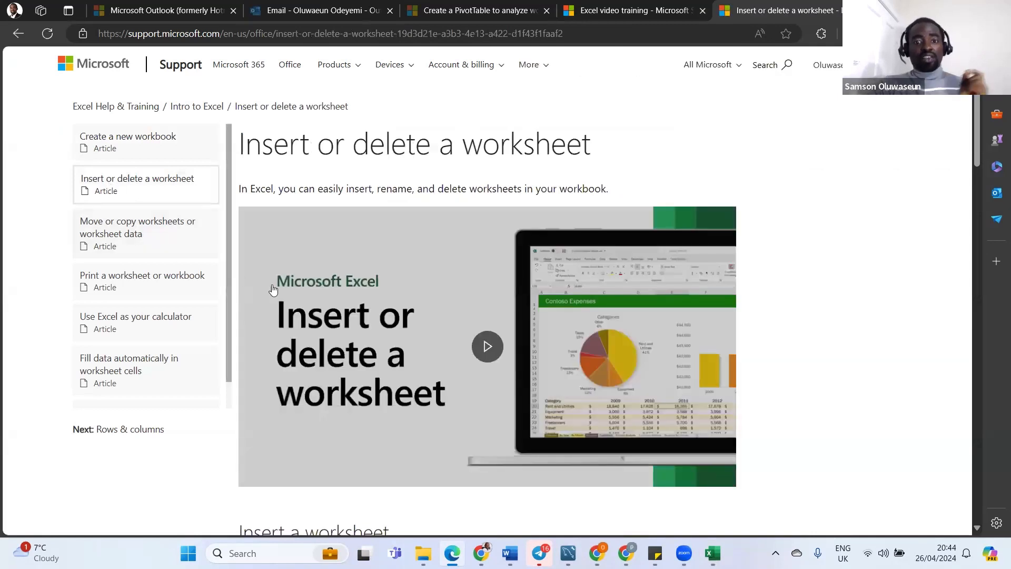
Open the "Move or copy worksheets or worksheet data" article and skim its video and introduction
left_click(122, 246)
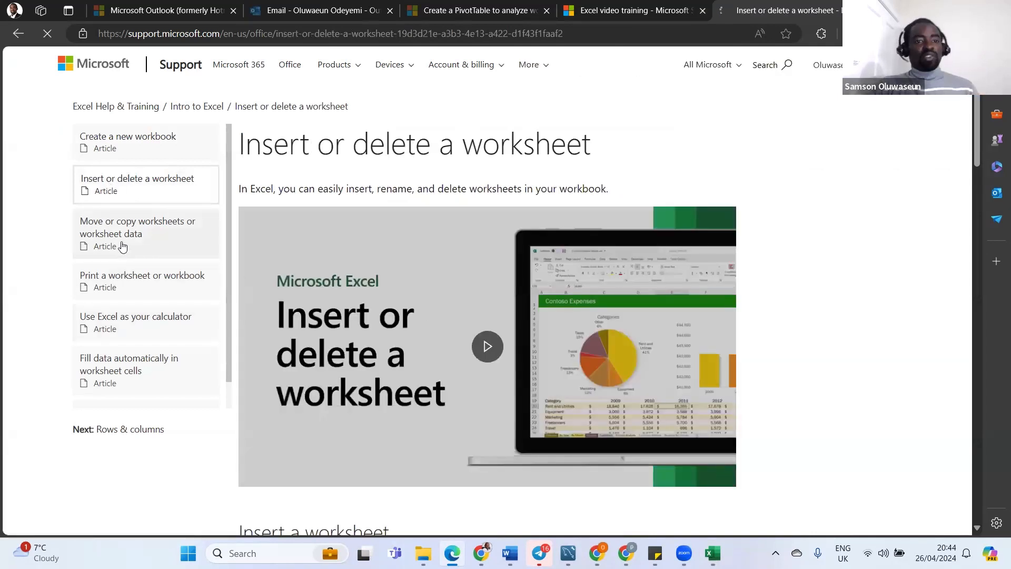
scroll(142, 289, "down", 1)
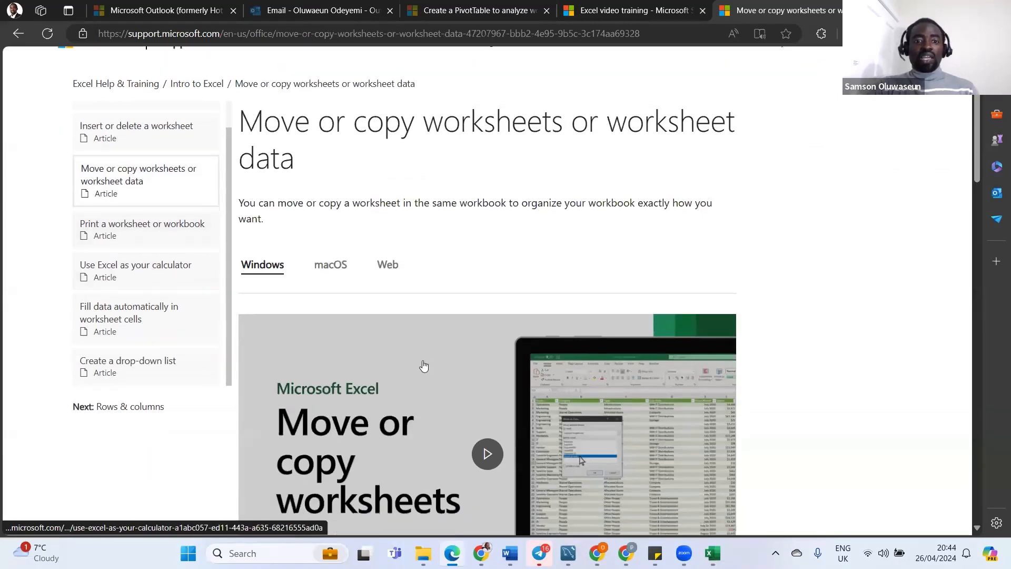
scroll(117, 266, "down", 2)
scroll(127, 260, "down", 1)
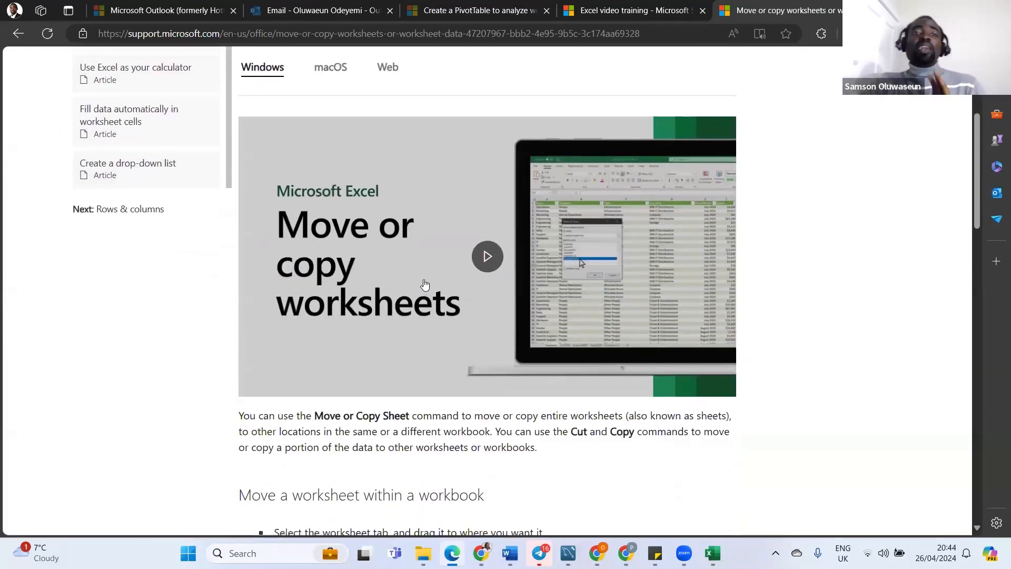
scroll(422, 287, "up", 3)
Return to the Excel video training overview and open the "Get more out of PivotTables" template link to download its file
left_click(634, 14)
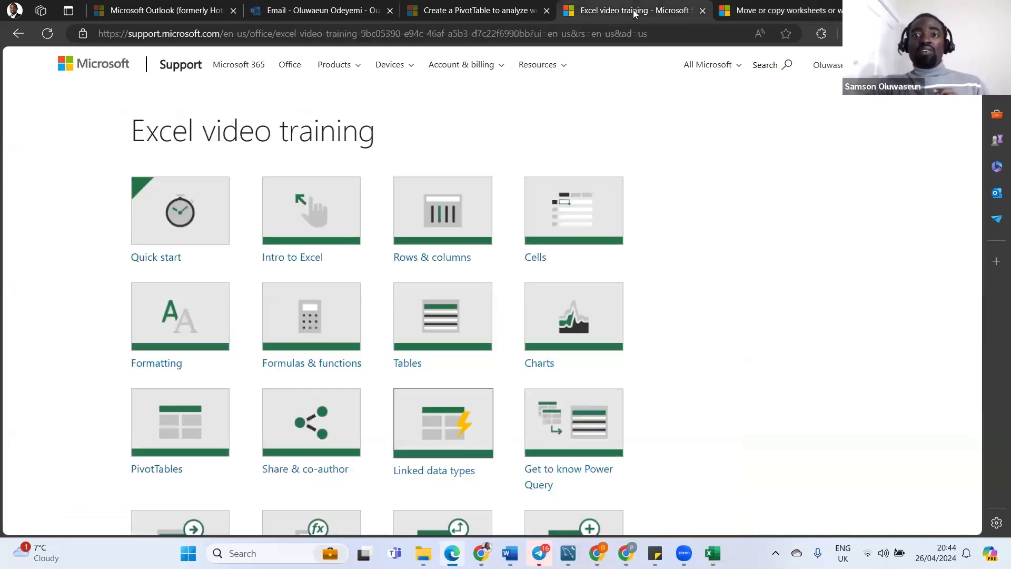
scroll(615, 316, "down", 3)
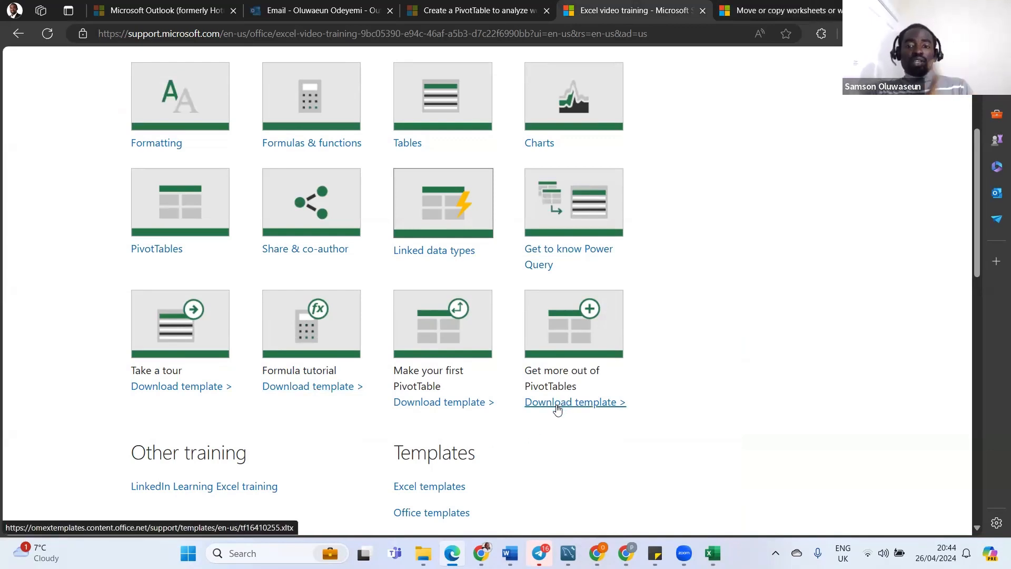
right_click(566, 358)
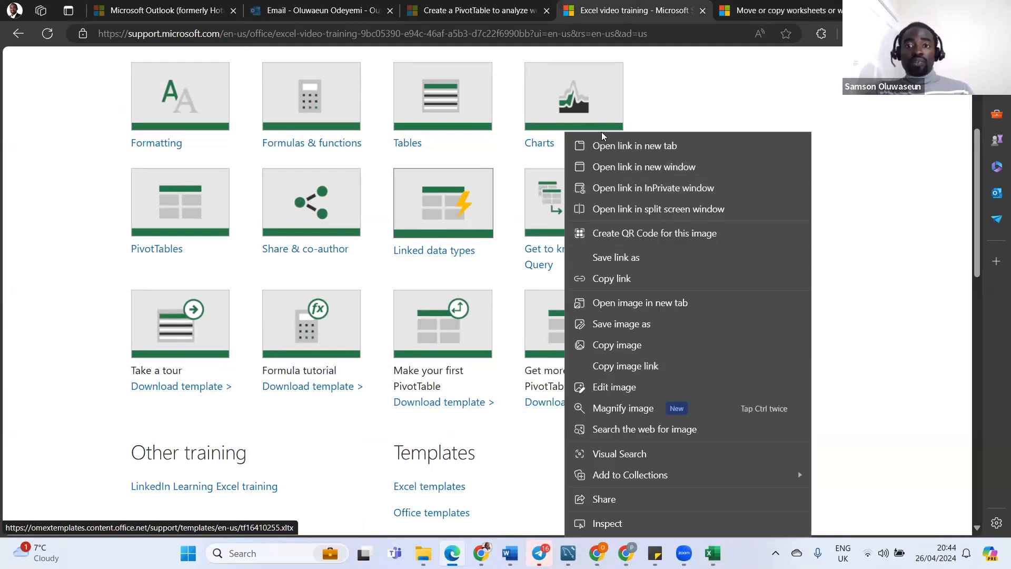
left_click(603, 145)
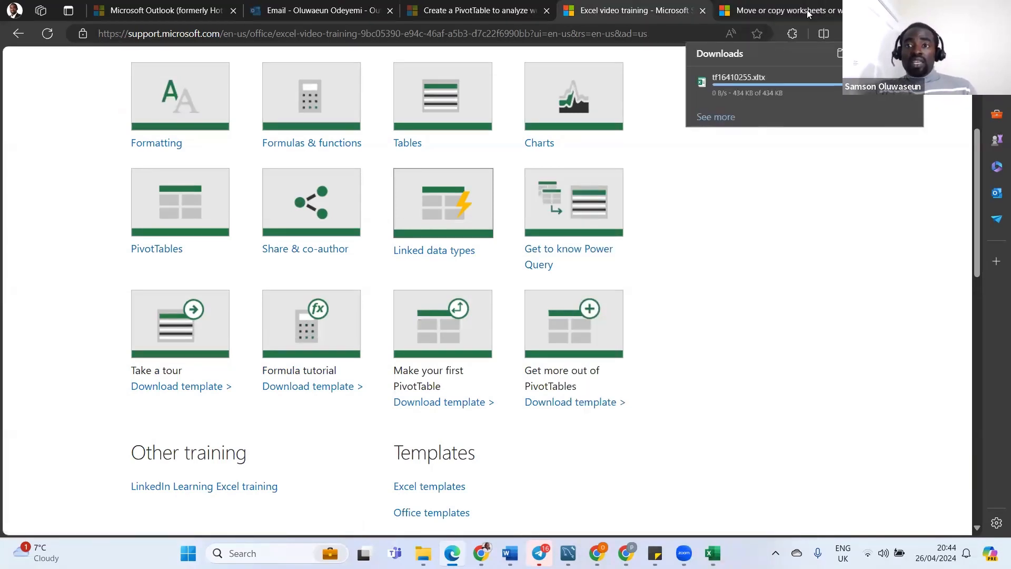
left_click(807, 13)
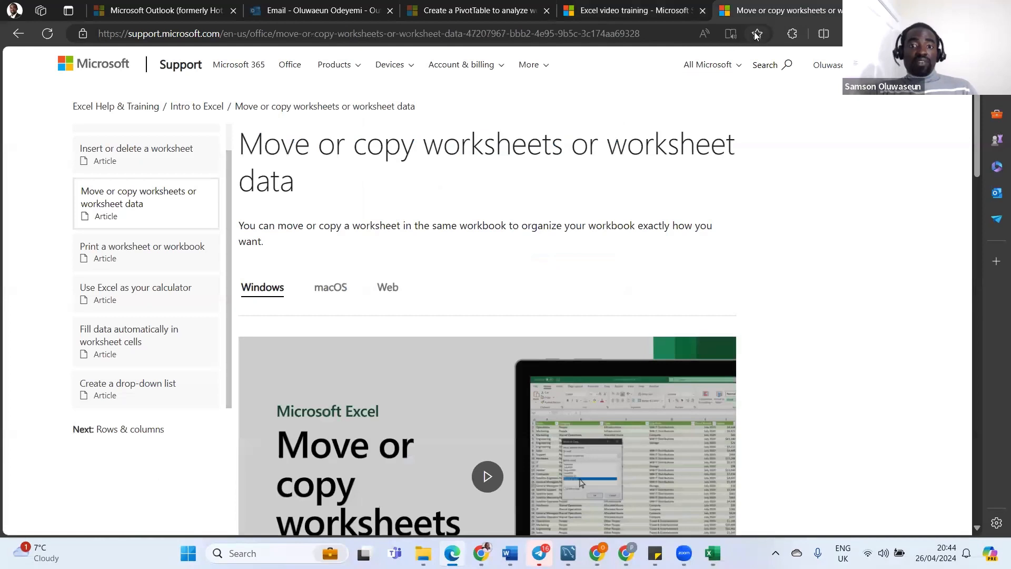
left_click(653, 10)
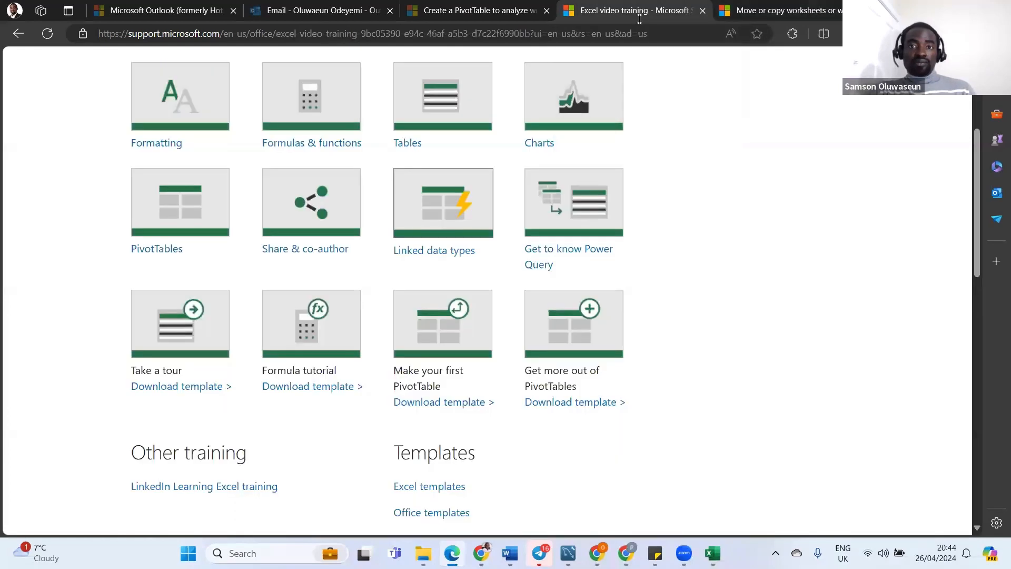
left_click(552, 331)
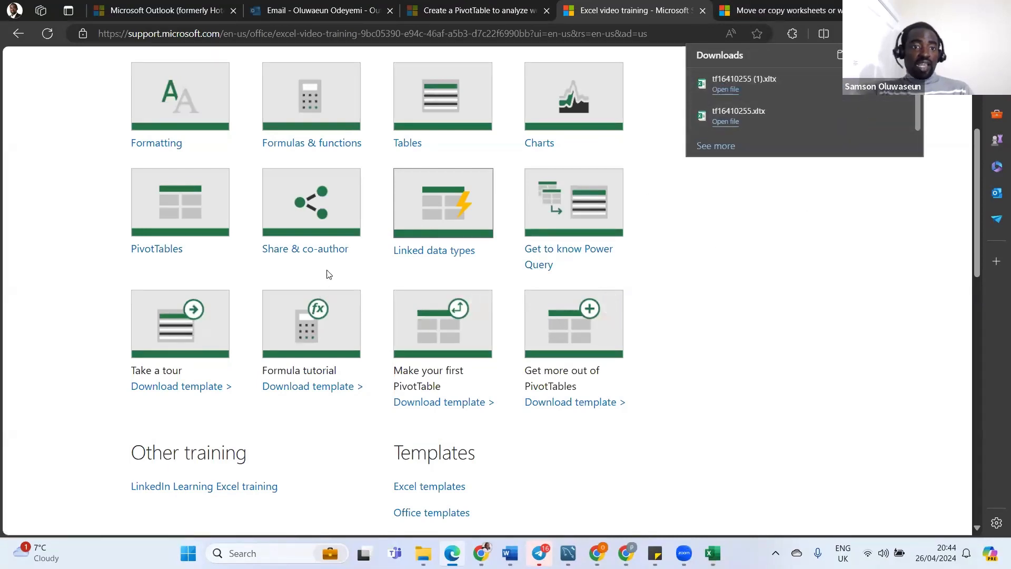
Open the PivotTables training in a new tab and read through its "Create a PivotTable to analyze worksheet data" article
right_click(159, 247)
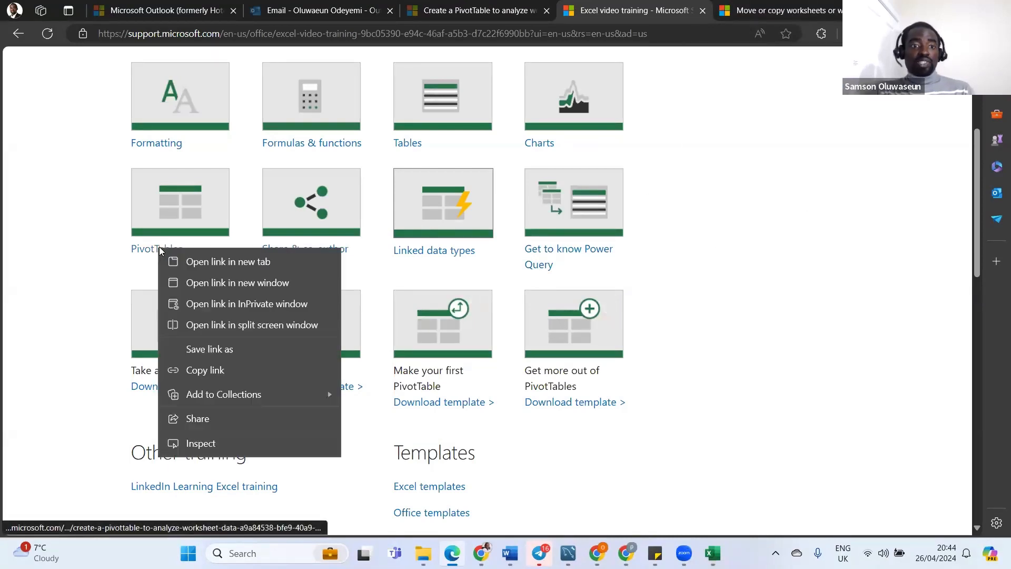
left_click(188, 262)
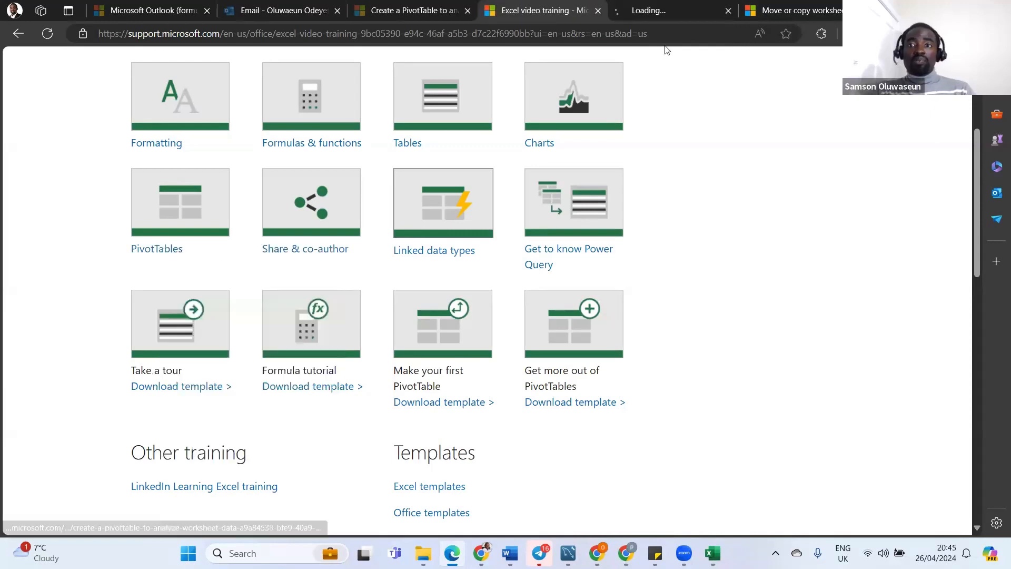
left_click(664, 10)
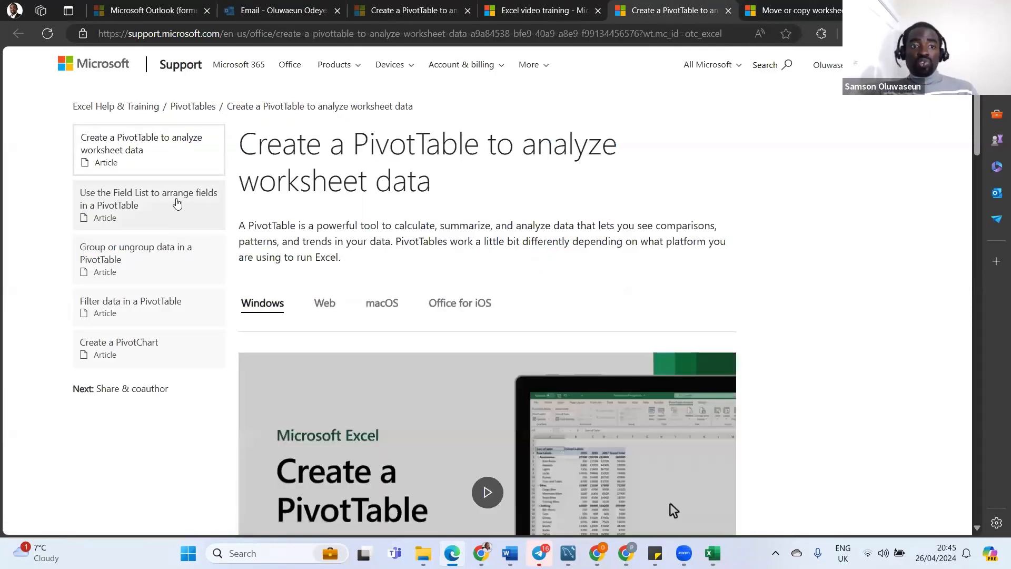
scroll(377, 256, "down", 10)
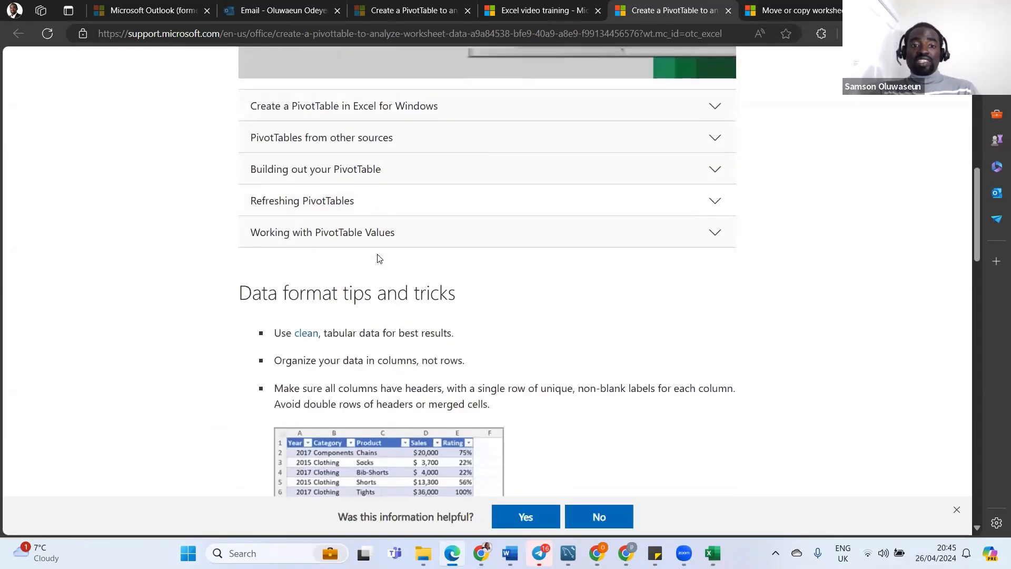
scroll(379, 260, "down", 6)
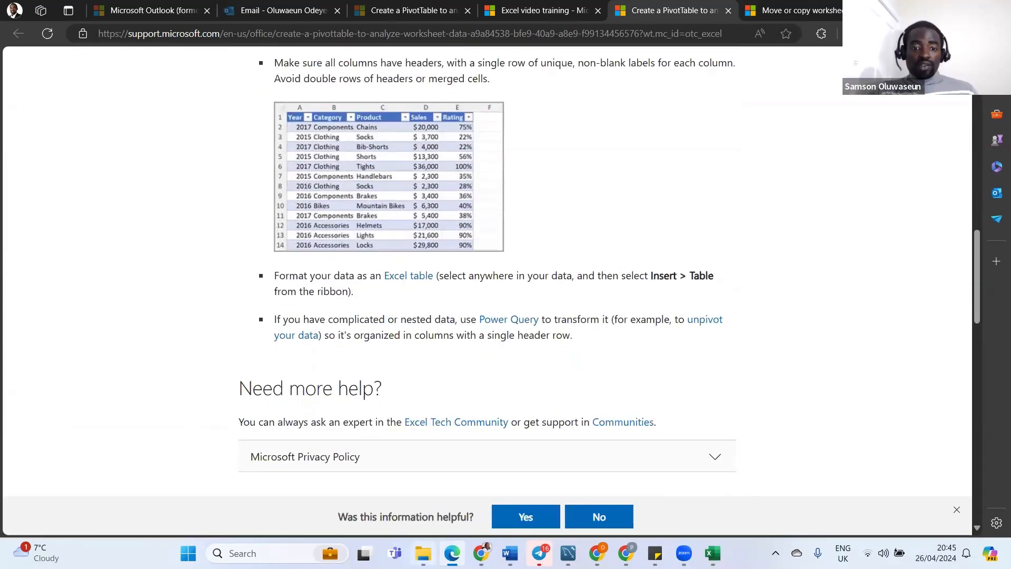
Switch to File Explorer and open the template tf16410255 (1) from the Downloads folder
left_click(424, 553)
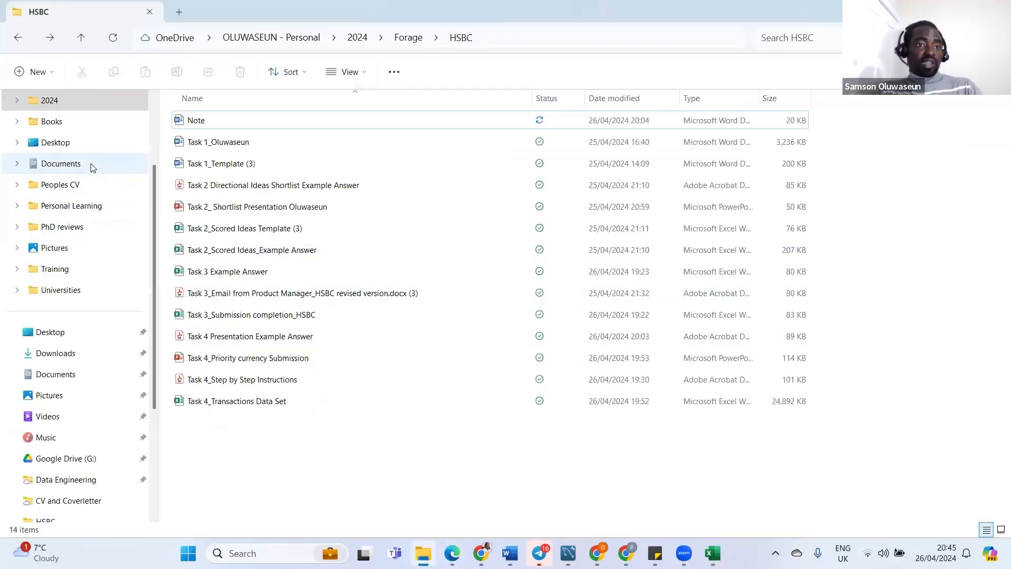
left_click(40, 353)
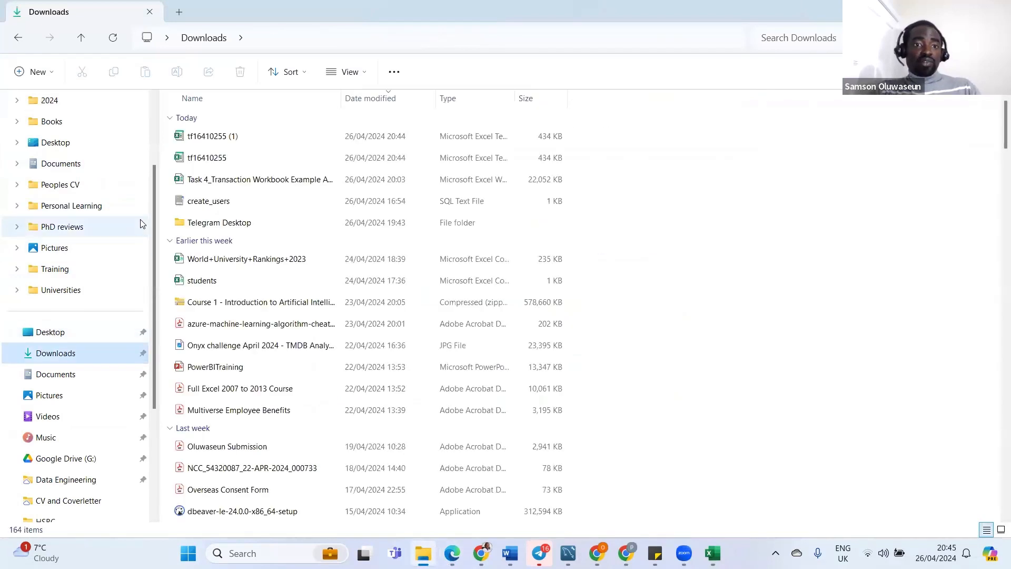
left_click(211, 136)
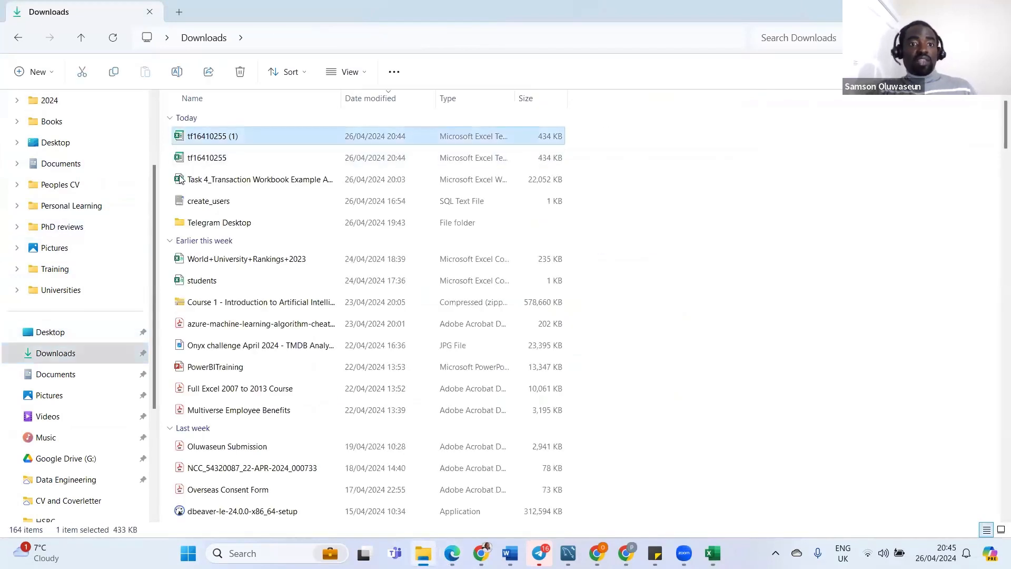
double_click(226, 182)
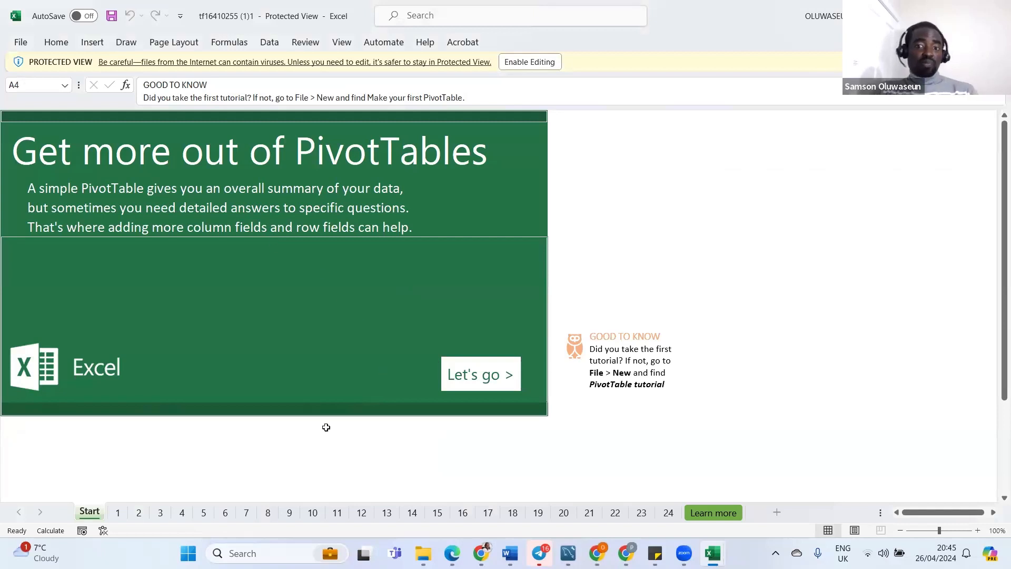
View sheets 1 and 2 of the PivotTable tutorial workbook and close the workbook
left_click(118, 512)
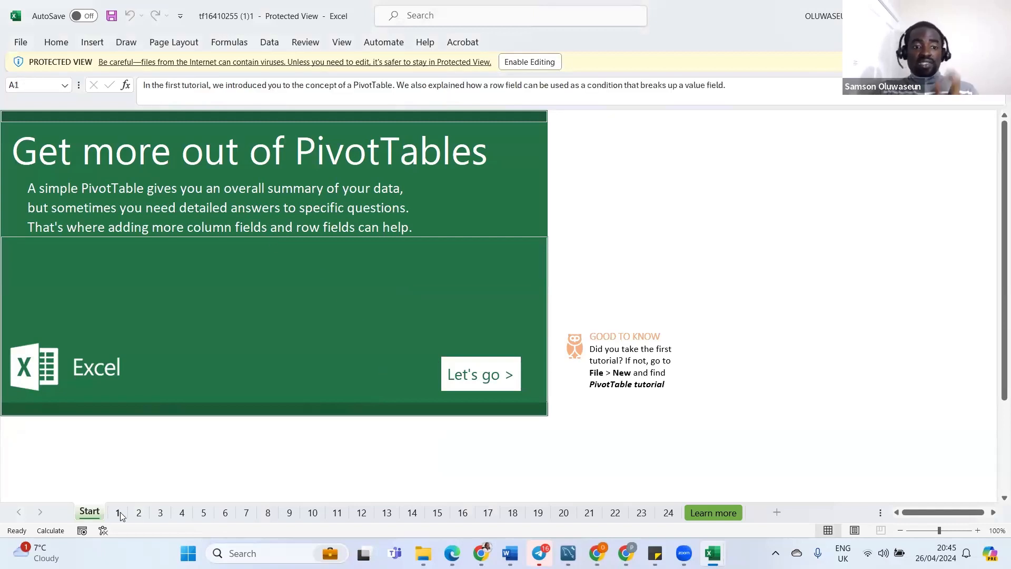
left_click(136, 513)
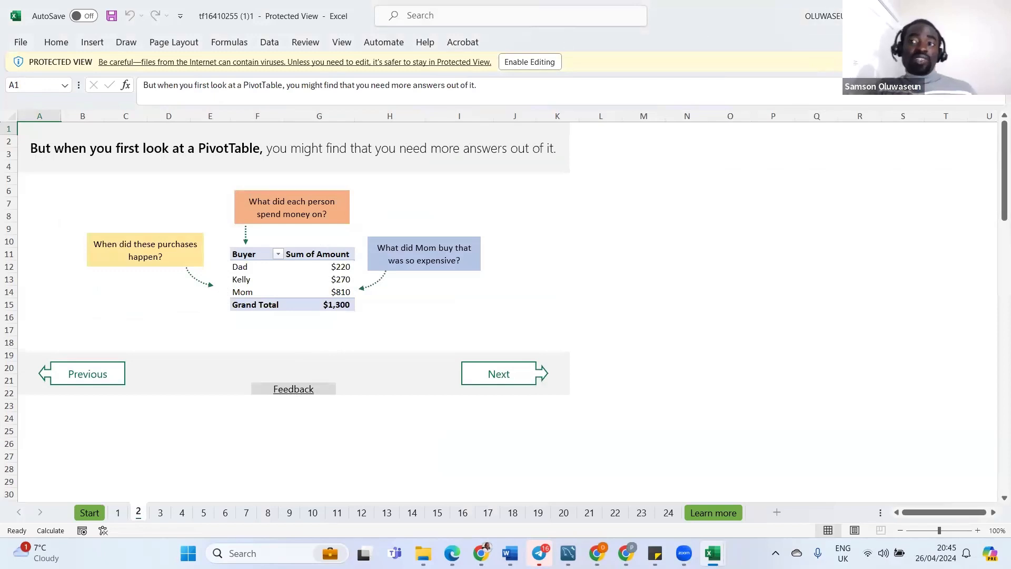
left_click(997, 16)
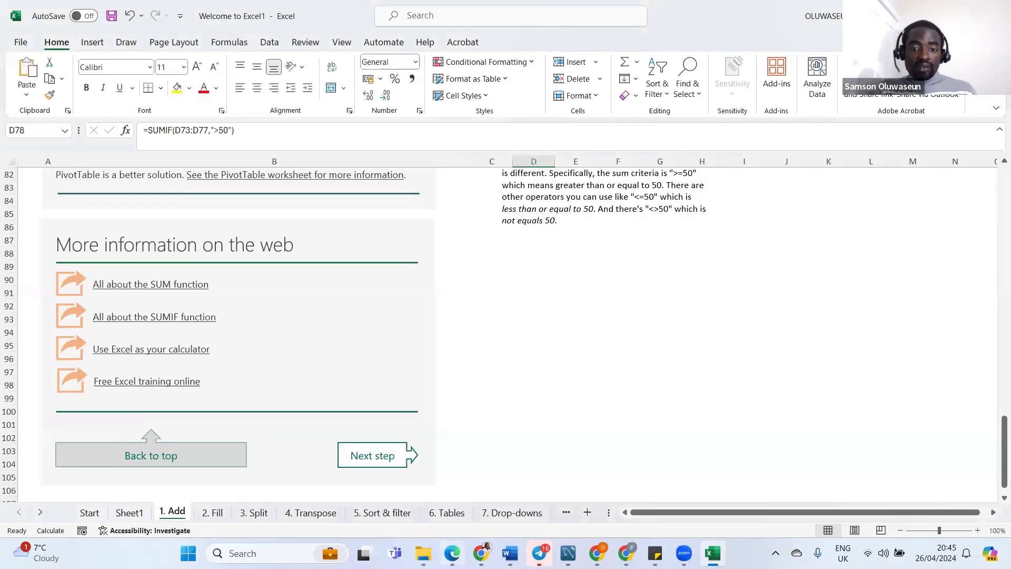
Switch back to the Edge browser and look through the "Create a PivotTable to analyze worksheet data" article
mouse_move(452, 552)
left_click(449, 486)
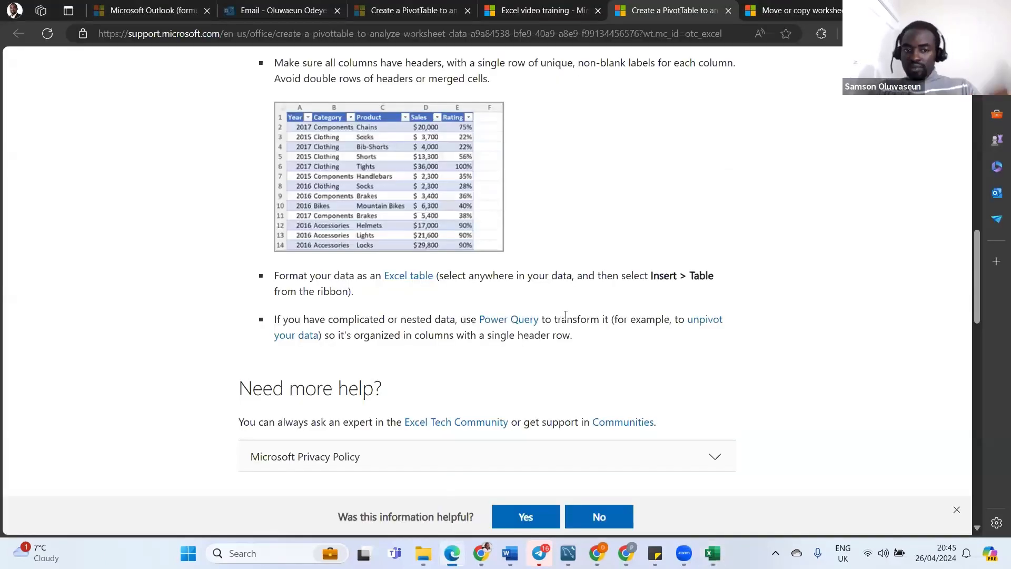
scroll(566, 315, "down", 4)
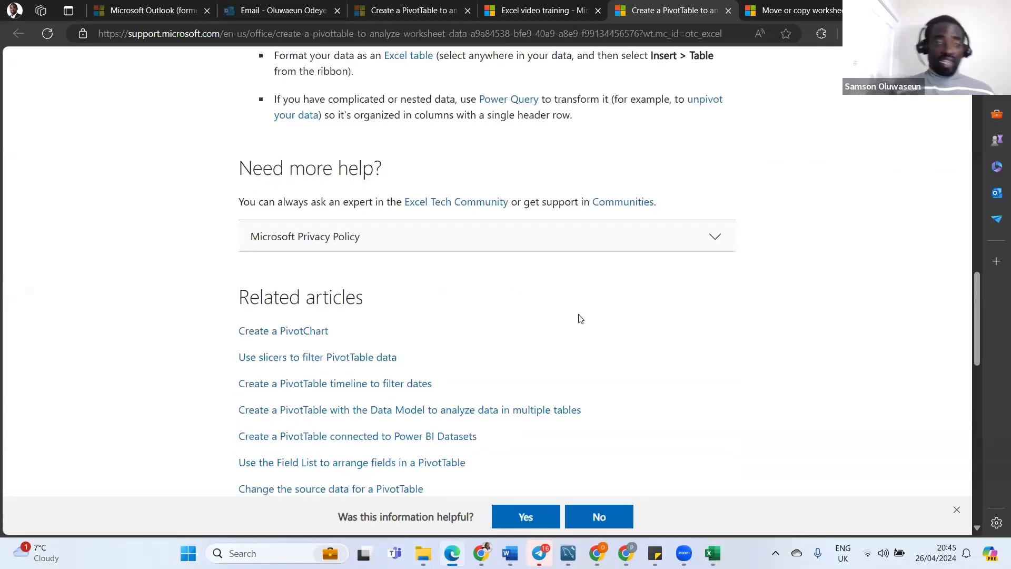
scroll(567, 309, "up", 15)
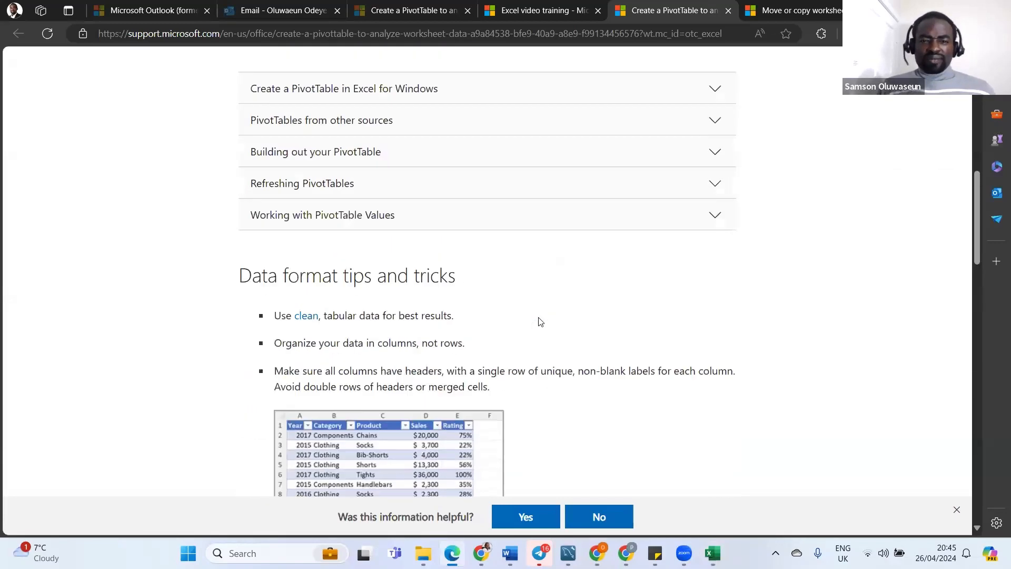
scroll(529, 329, "up", 3)
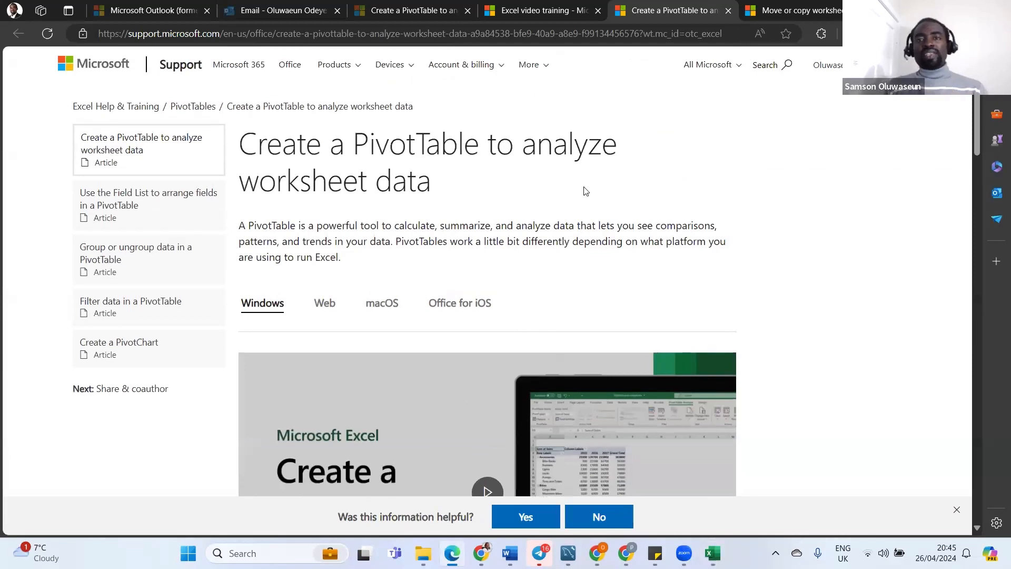
Open the Rows & columns training from the Excel video training page in a new tab and view its article list
left_click(525, 11)
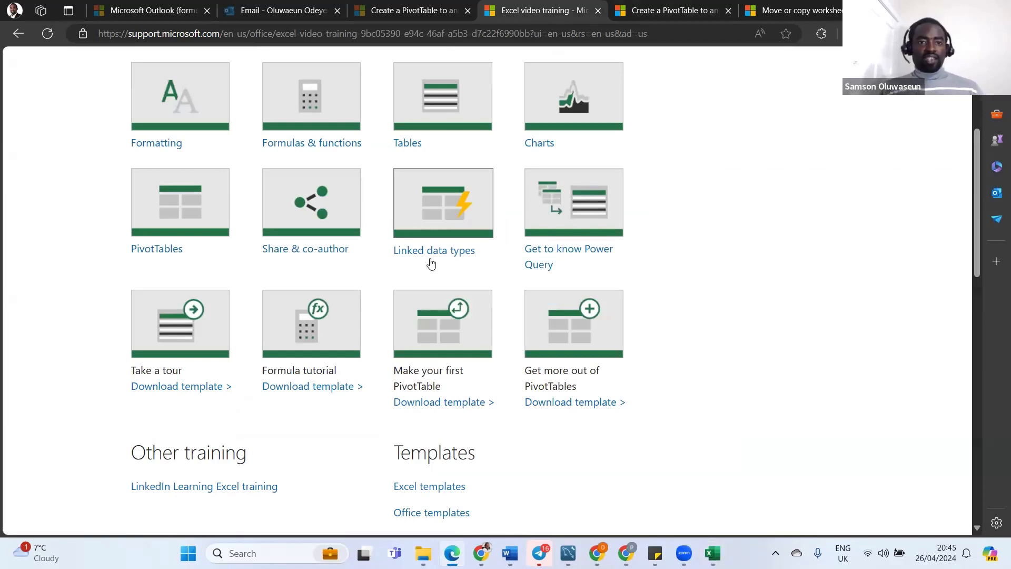
scroll(429, 262, "up", 4)
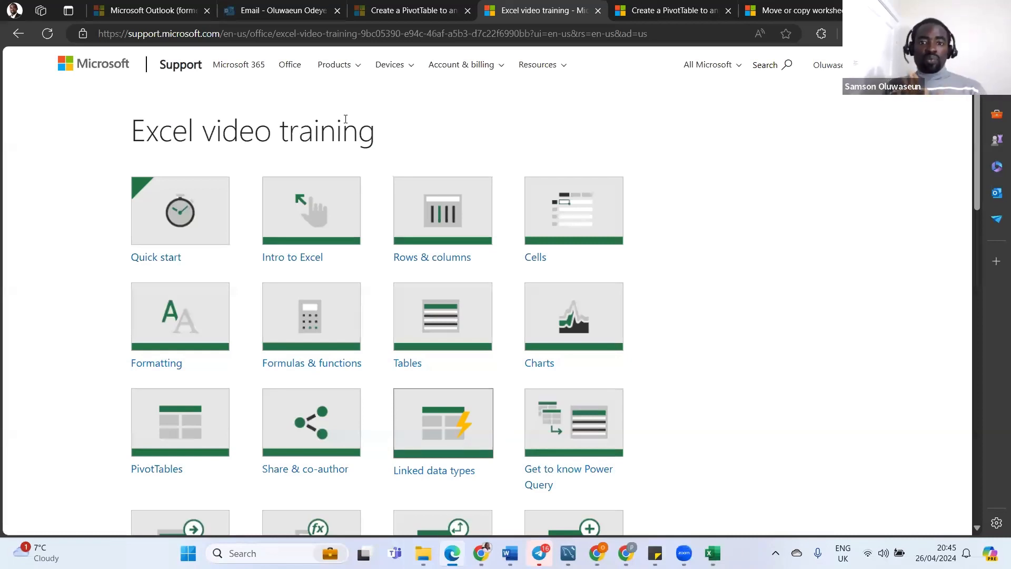
right_click(424, 209)
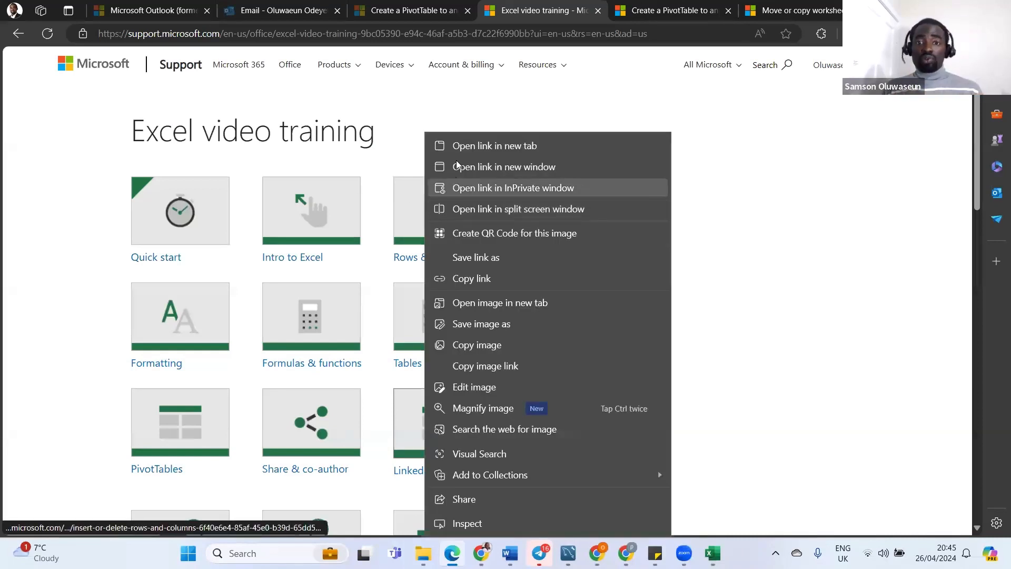
left_click(474, 142)
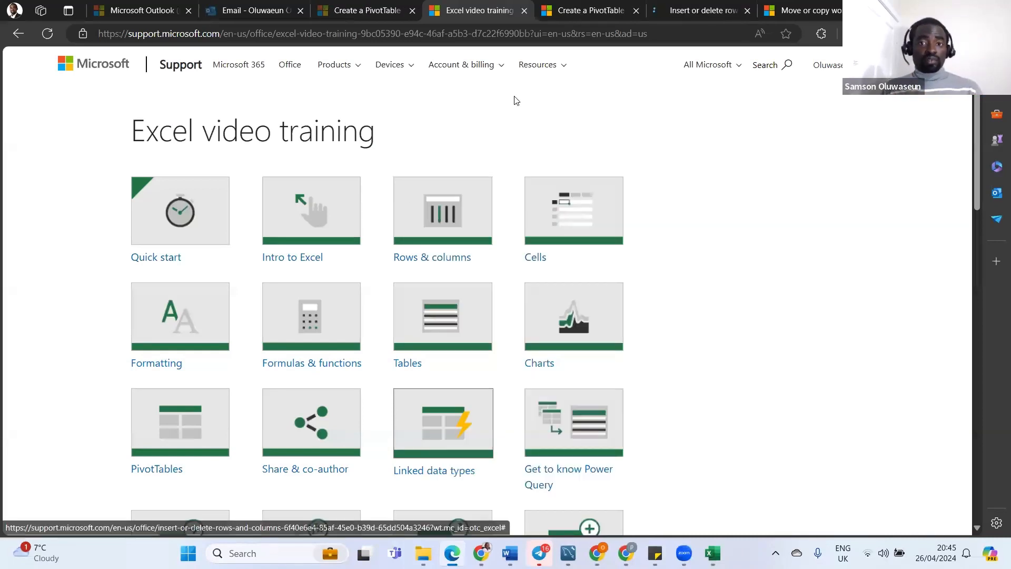
left_click(690, 11)
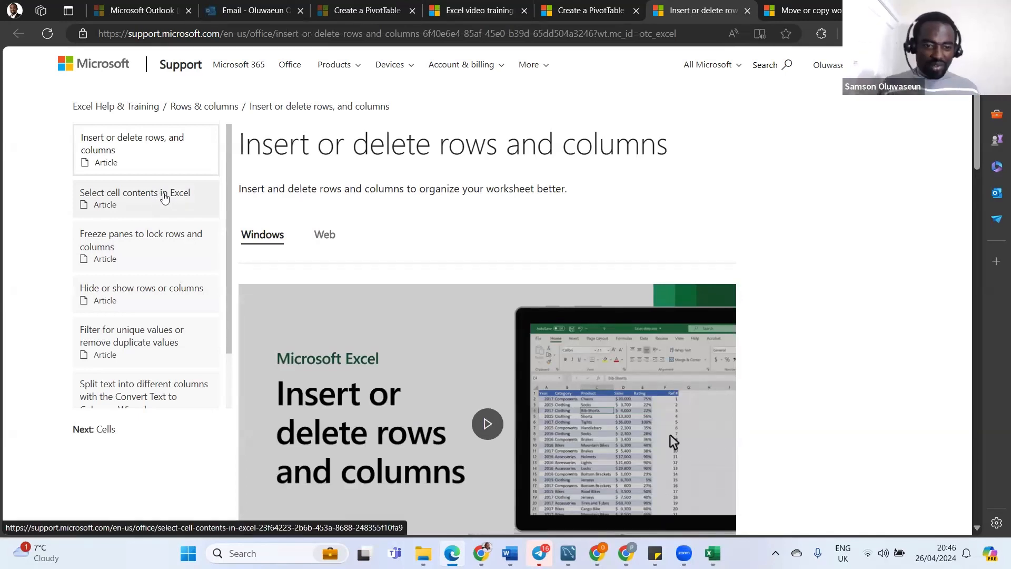
scroll(162, 233, "down", 2)
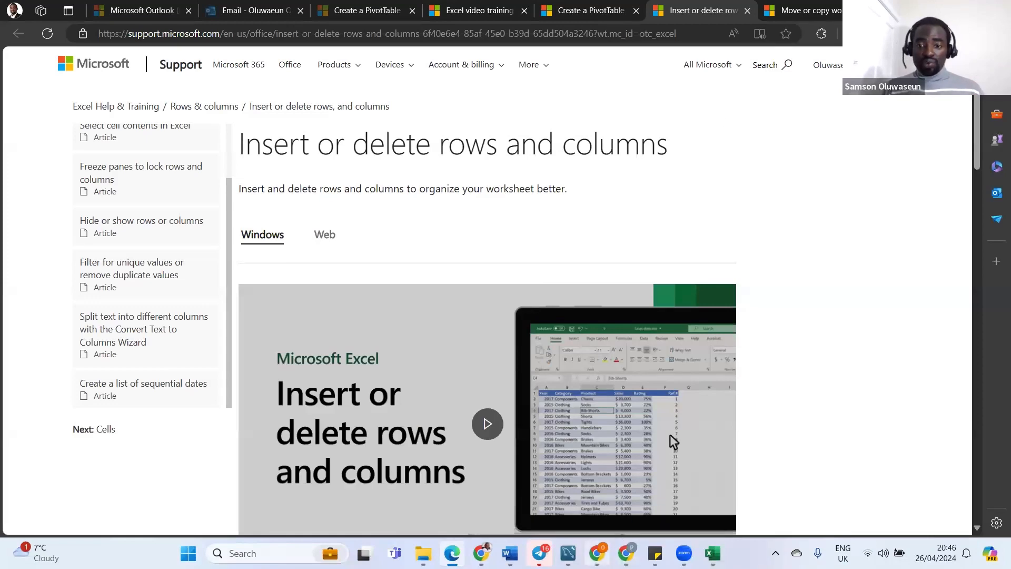
Switch to Chrome and examine the list of Excel tutorial topics on W3Schools, from the basics down to the How To section
left_click(626, 553)
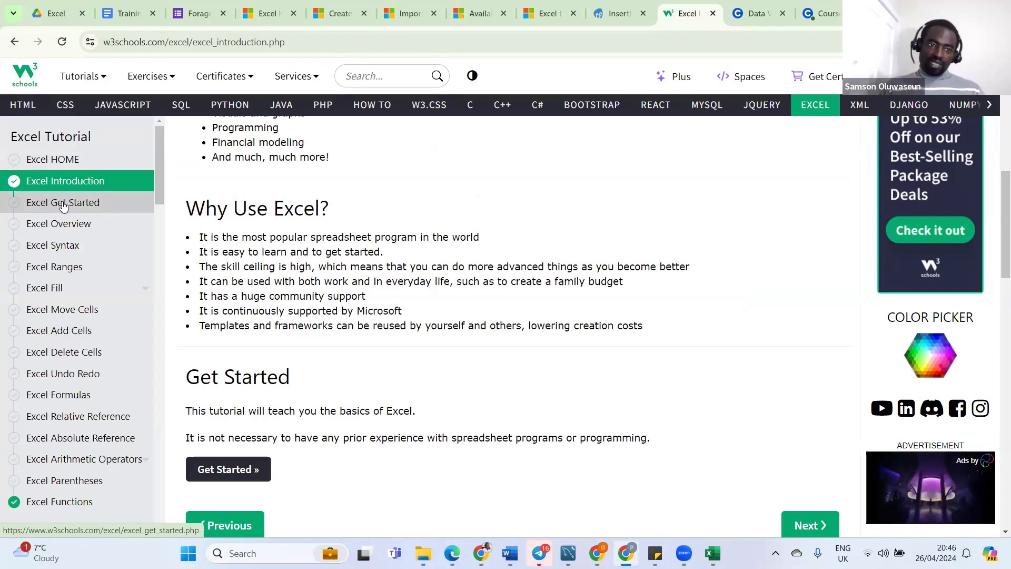
scroll(74, 256, "down", 6)
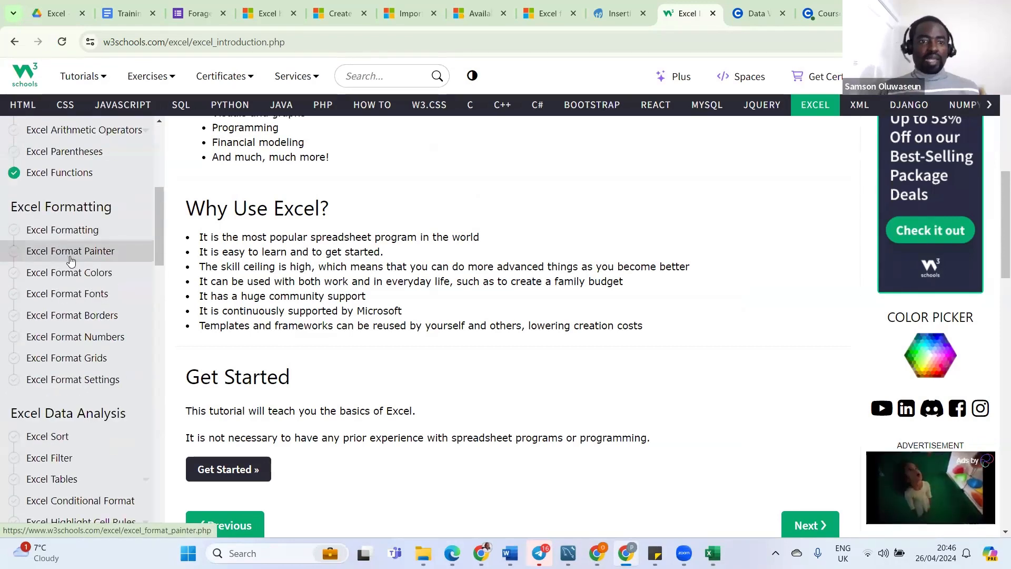
scroll(74, 268, "down", 3)
scroll(77, 268, "down", 5)
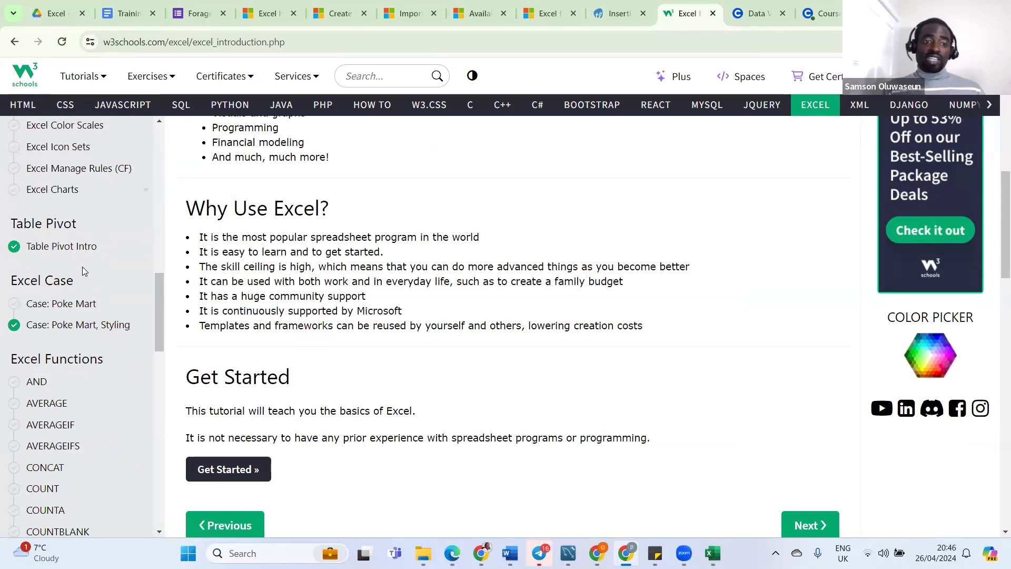
scroll(74, 303, "down", 3)
scroll(74, 291, "down", 1)
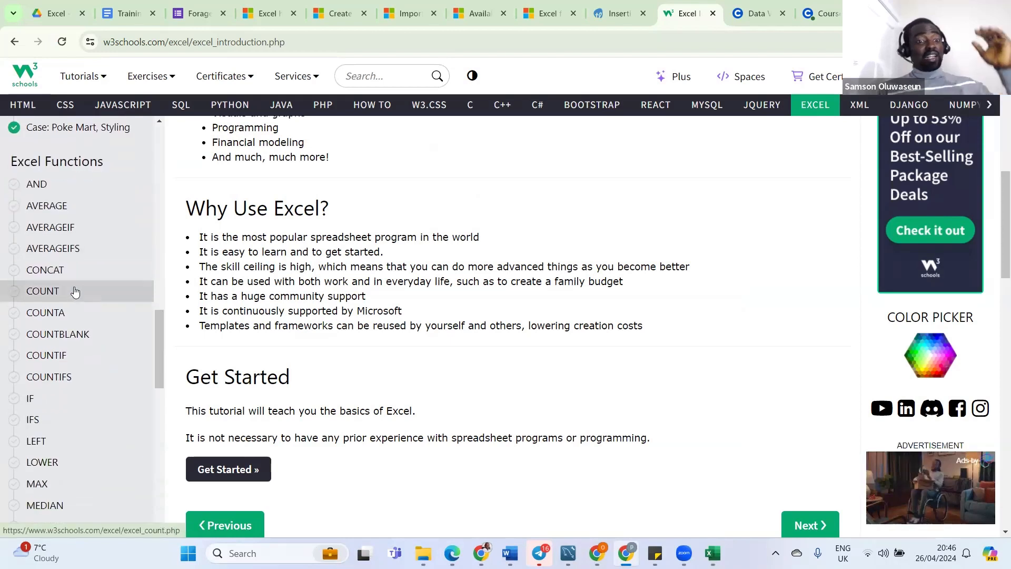
scroll(66, 324, "down", 5)
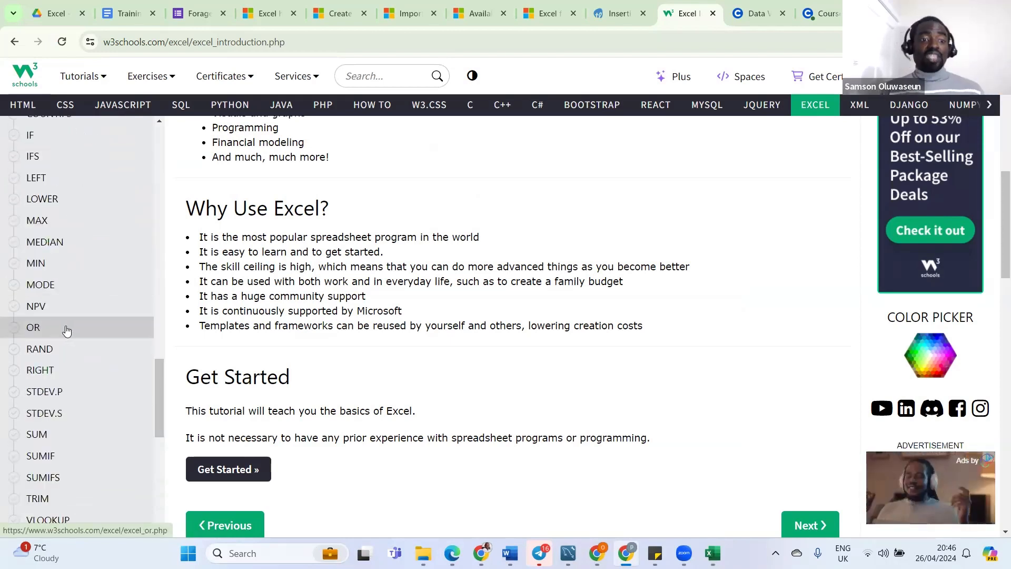
scroll(67, 327, "down", 4)
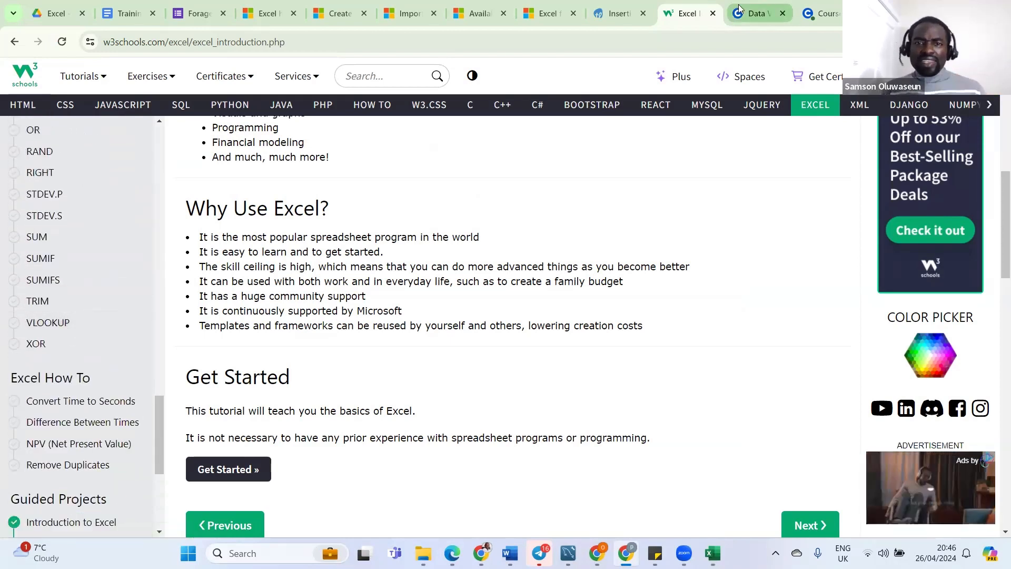
Go to the Microsoft Excel help & learning page and examine its help categories
left_click(272, 20)
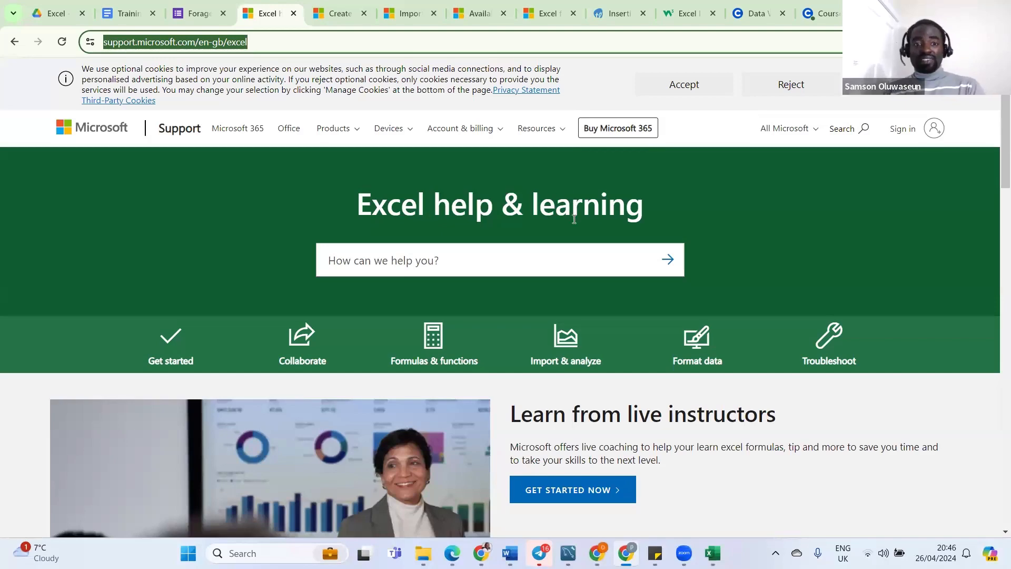
scroll(577, 226, "down", 4)
scroll(766, 237, "up", 1)
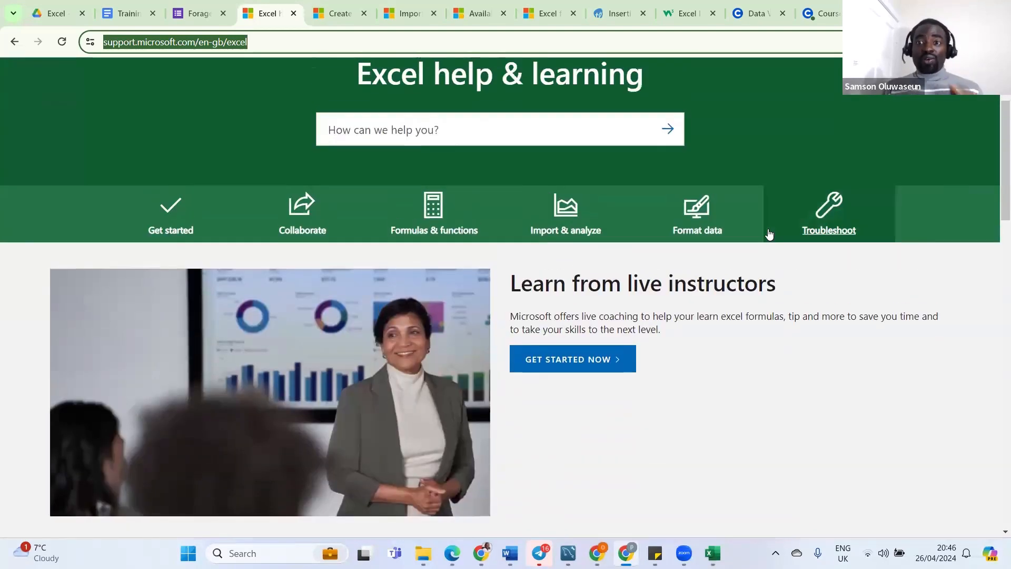
scroll(768, 234, "up", 1)
scroll(717, 282, "down", 1)
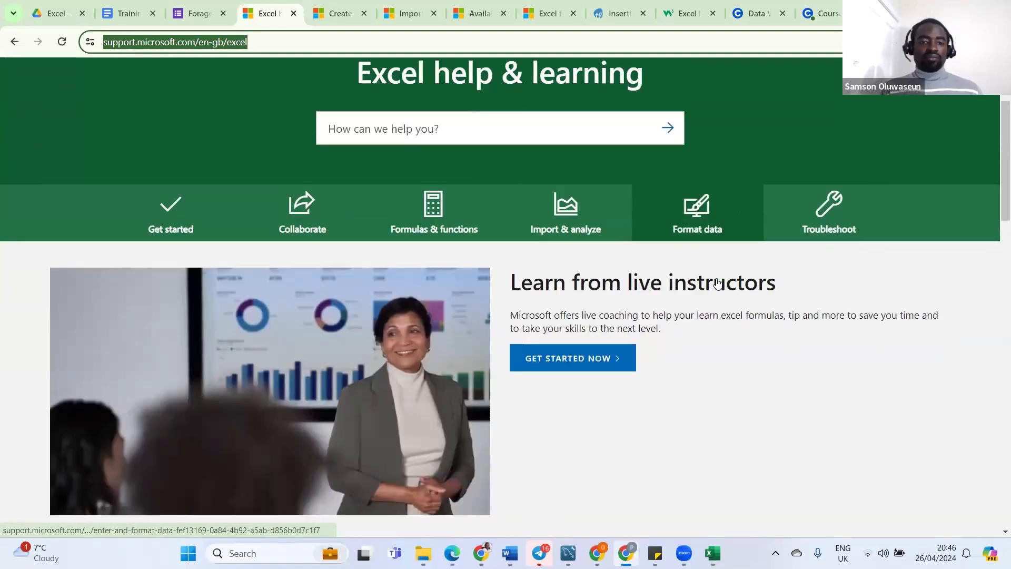
scroll(717, 283, "up", 1)
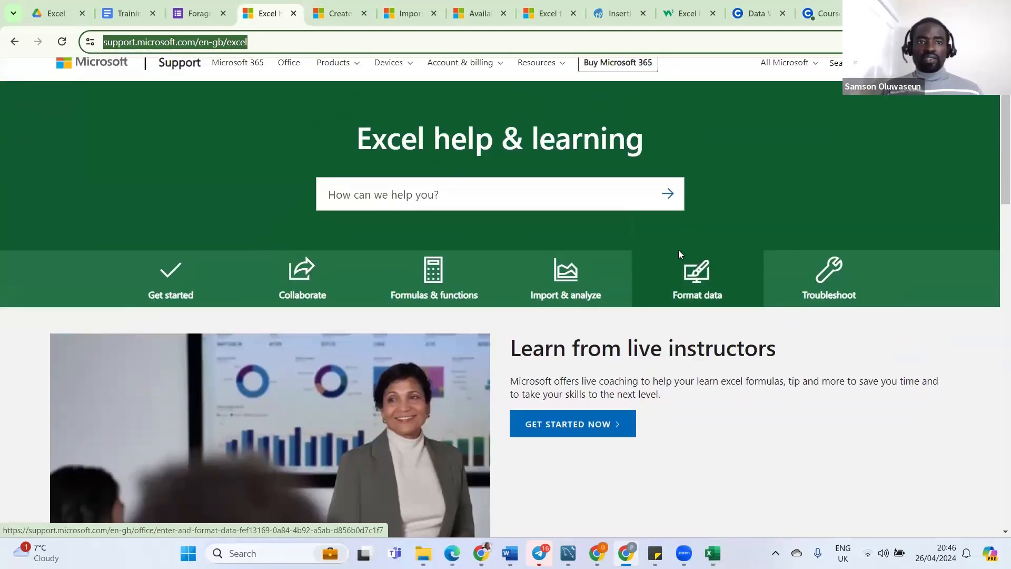
Open the Get started link in a new tab and look through the "Create a workbook in Excel" article
right_click(190, 276)
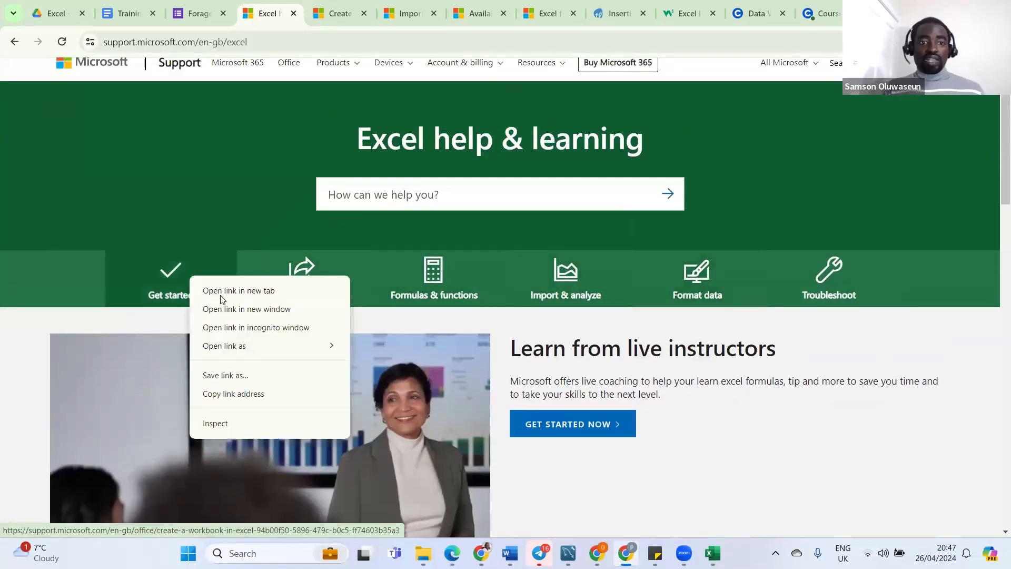
left_click(235, 294)
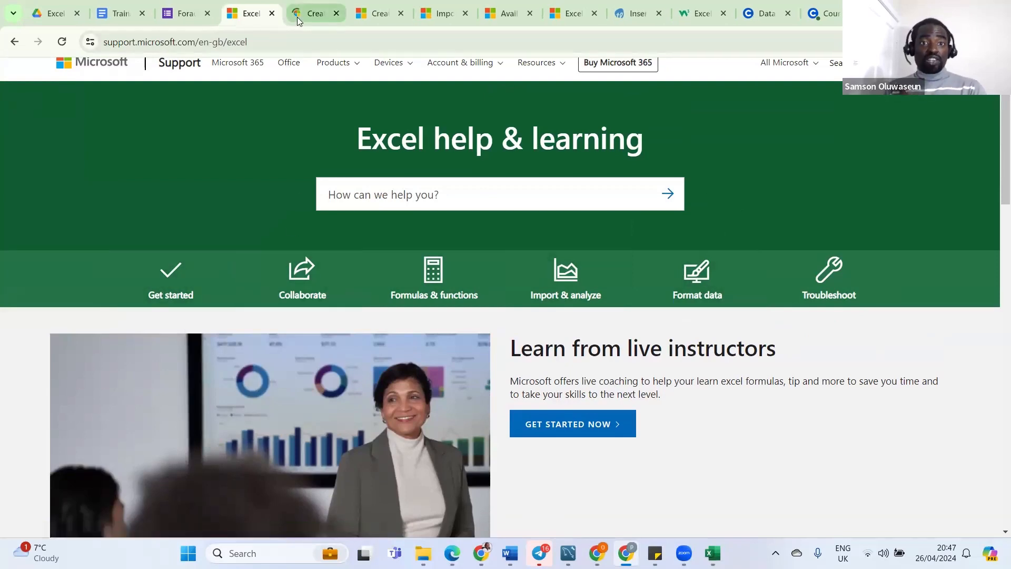
left_click(298, 19)
scroll(321, 230, "down", 5)
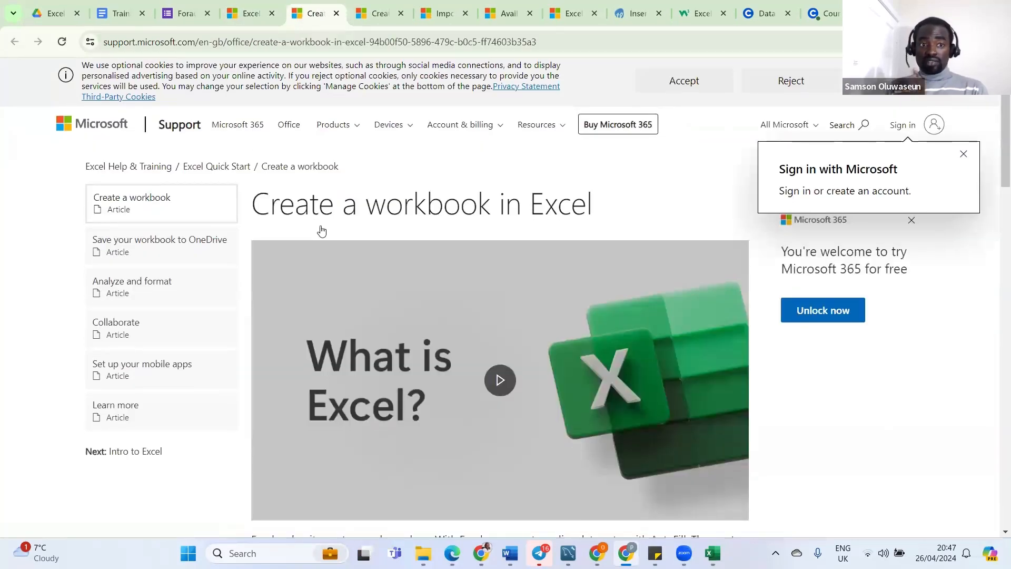
scroll(321, 231, "down", 15)
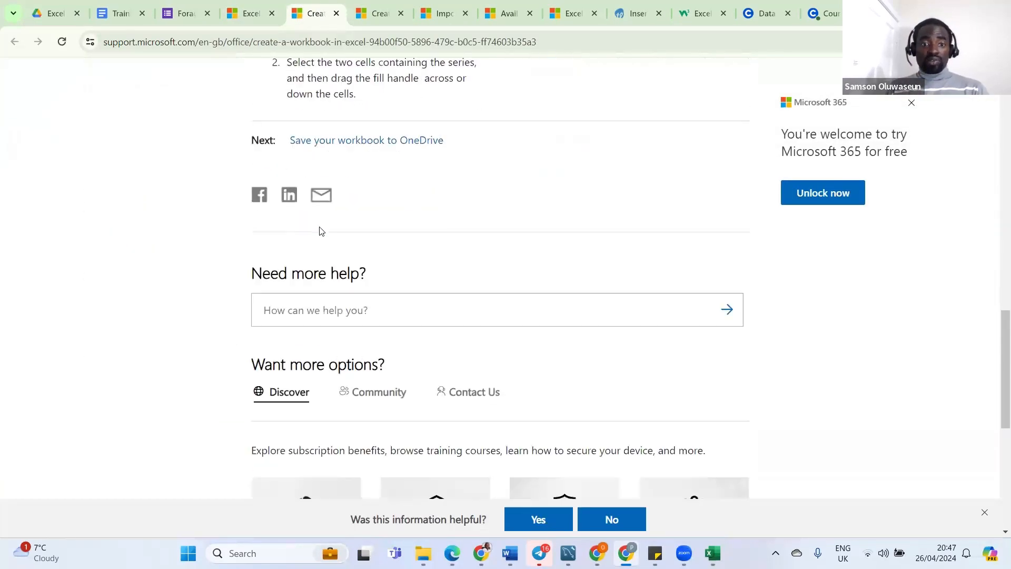
Return to the Excel help & learning page and review the Explore Excel and Trending topics sections
left_click(239, 15)
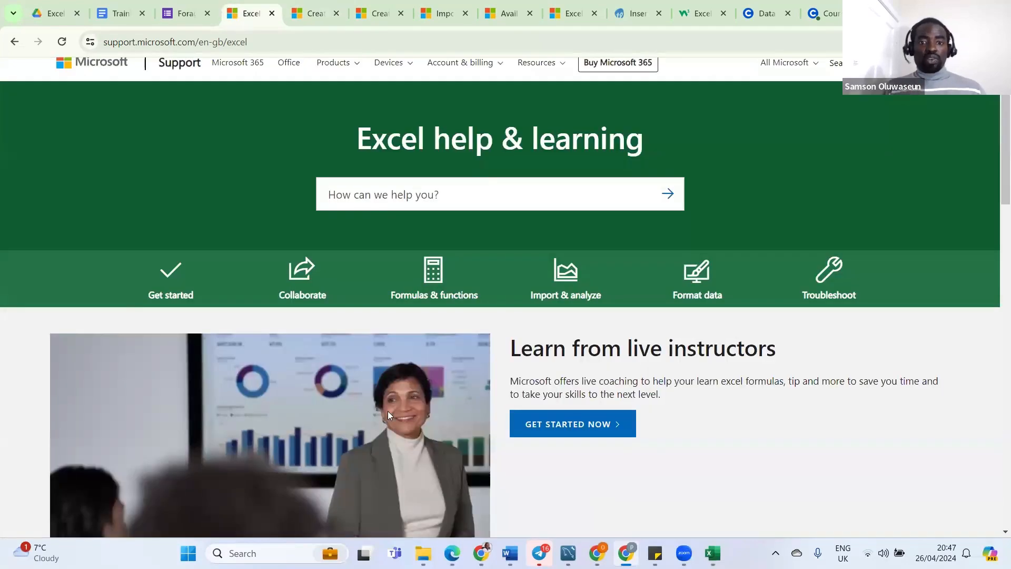
scroll(413, 430, "down", 8)
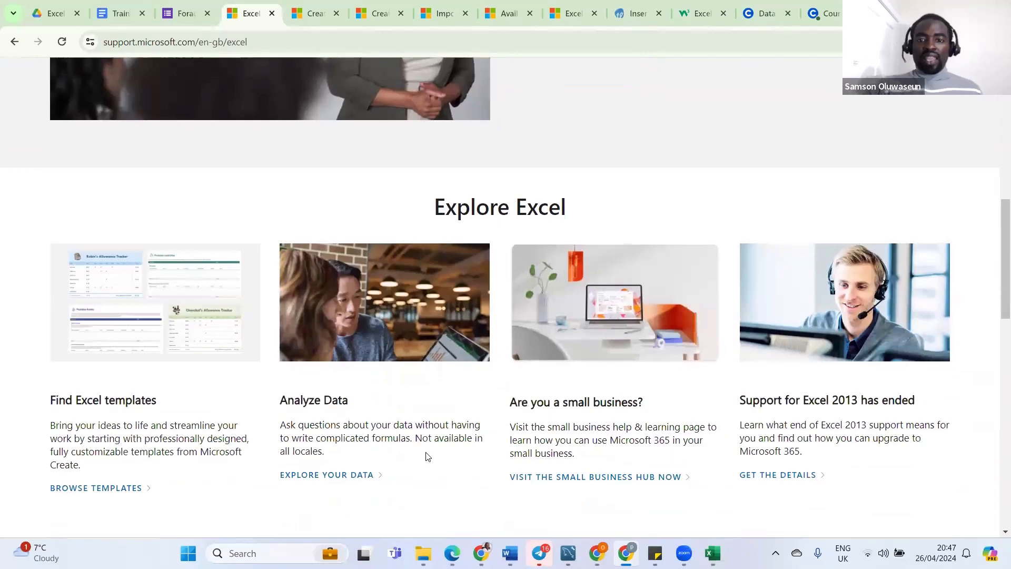
scroll(424, 463, "down", 6)
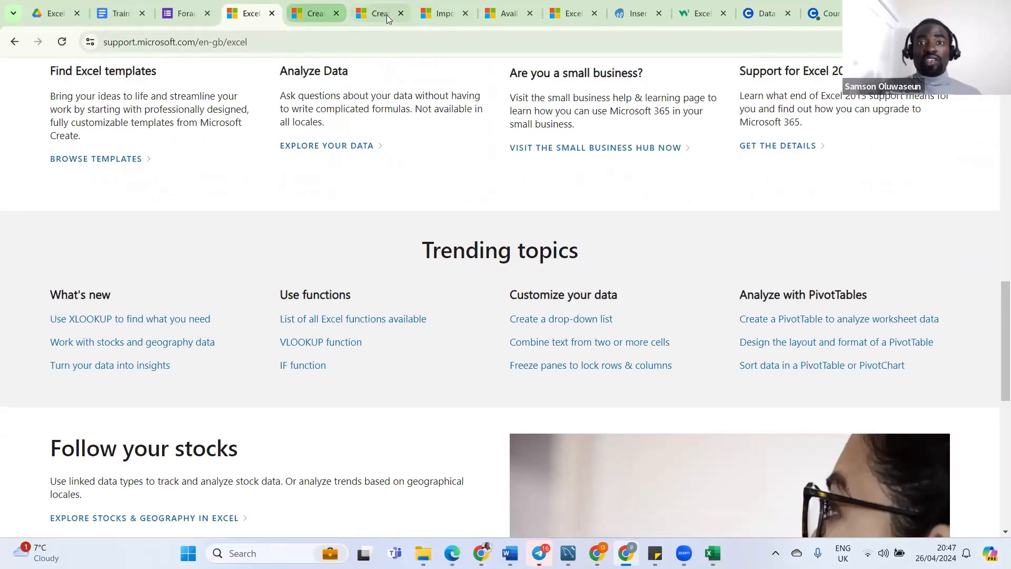
Go to the alphabetical list of Excel functions on Microsoft Support and look through the first entries' types and descriptions
left_click(577, 13)
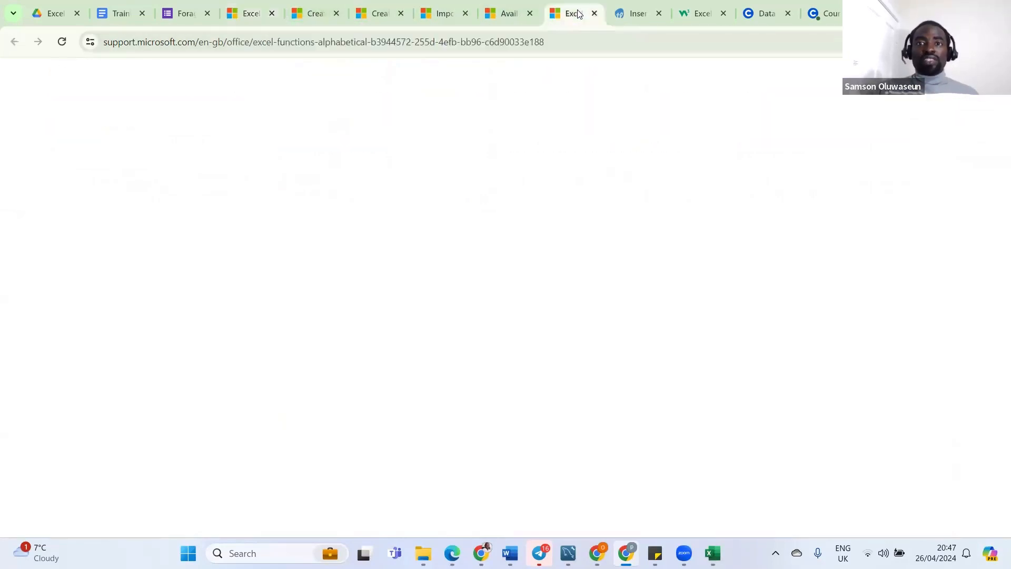
scroll(421, 284, "up", 15)
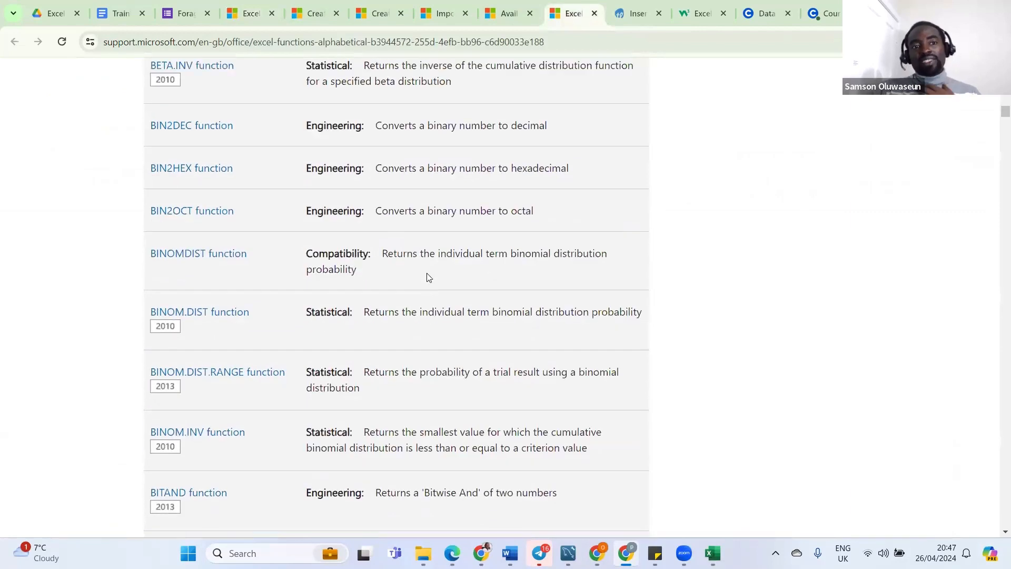
scroll(429, 280, "up", 20)
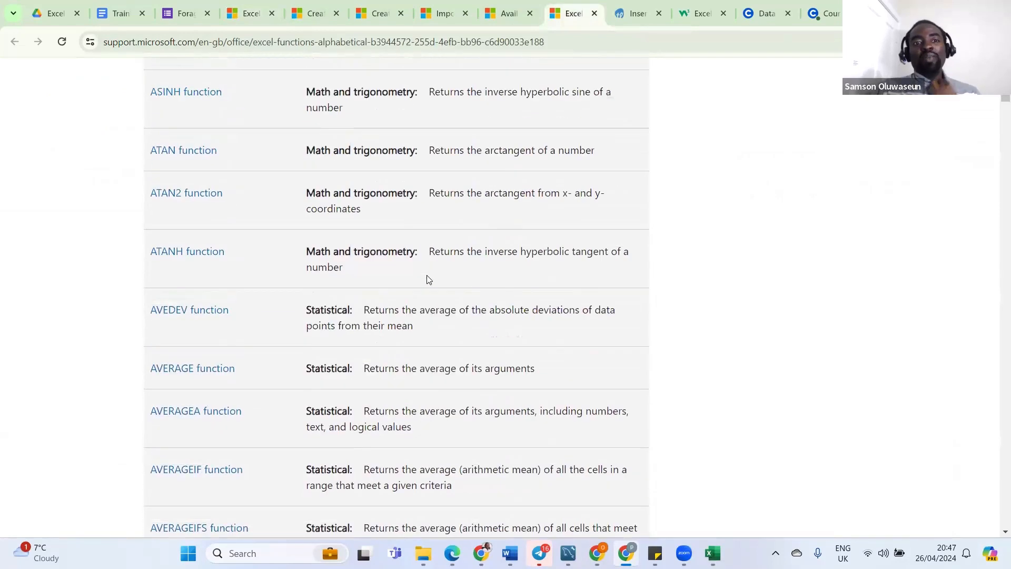
scroll(427, 279, "up", 8)
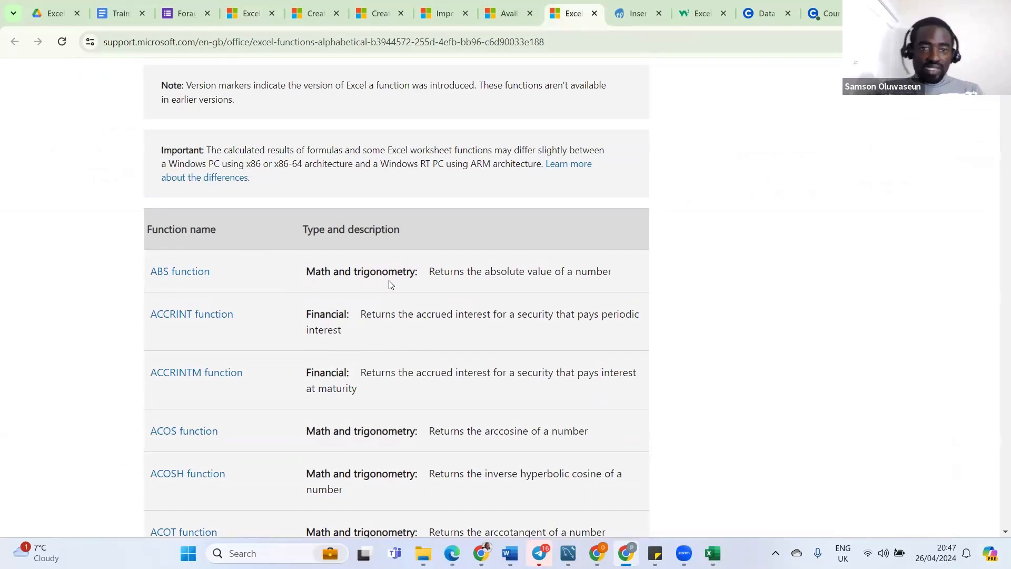
scroll(392, 289, "down", 10)
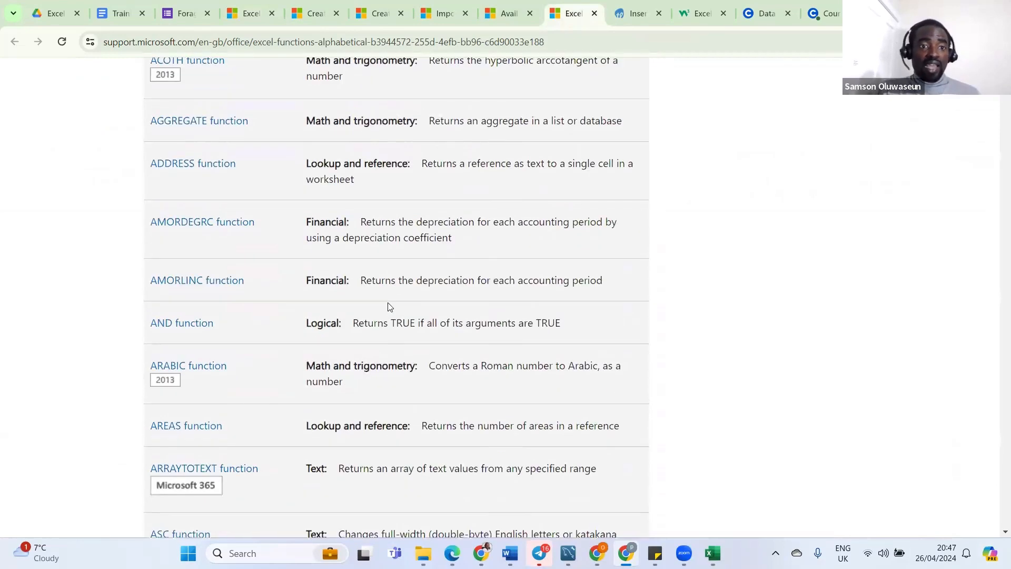
scroll(198, 257, "up", 4)
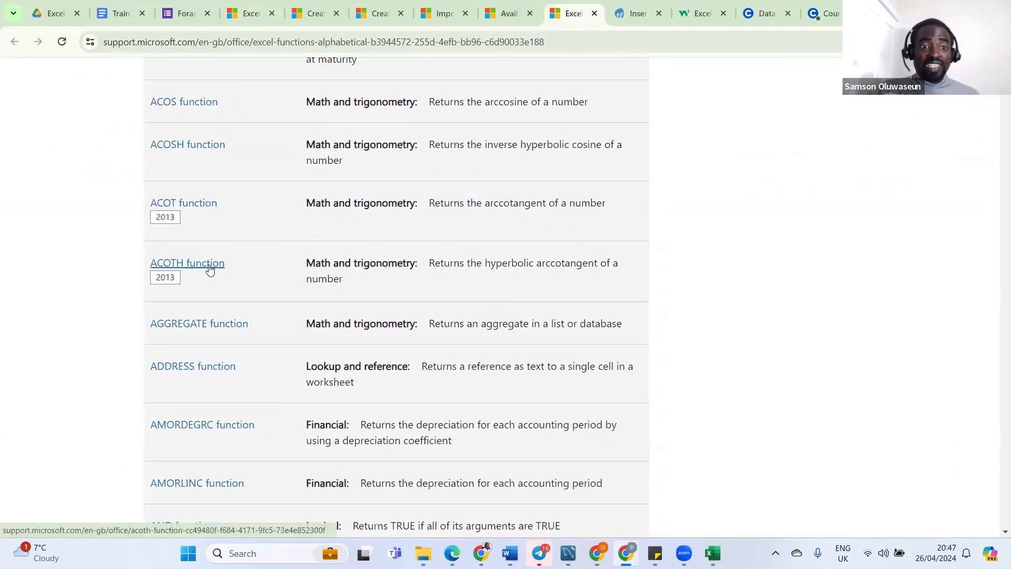
Open the AGGREGATE function article in a new tab and read its syntax, Function_num table, Options and Remarks
right_click(203, 326)
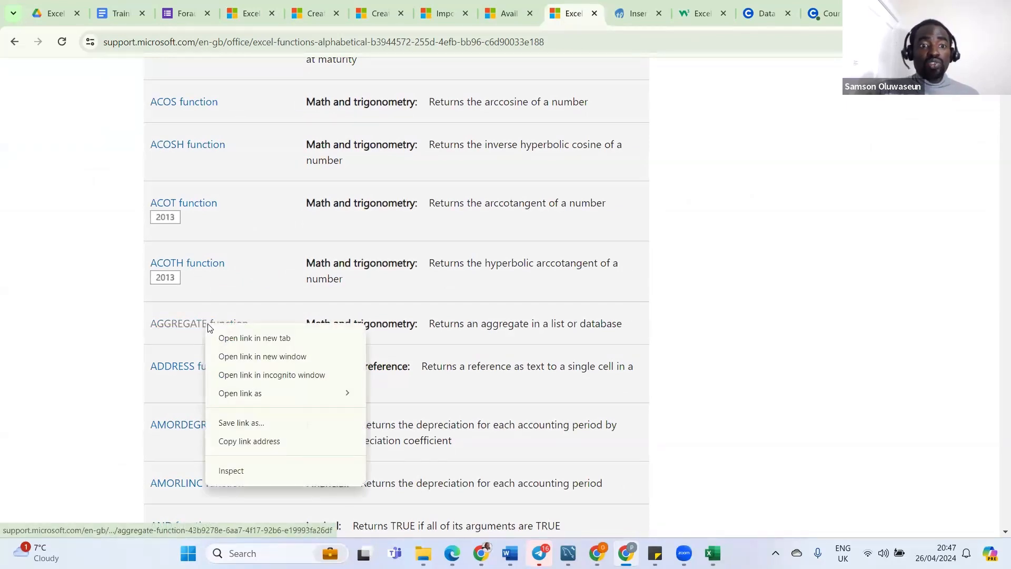
left_click(228, 338)
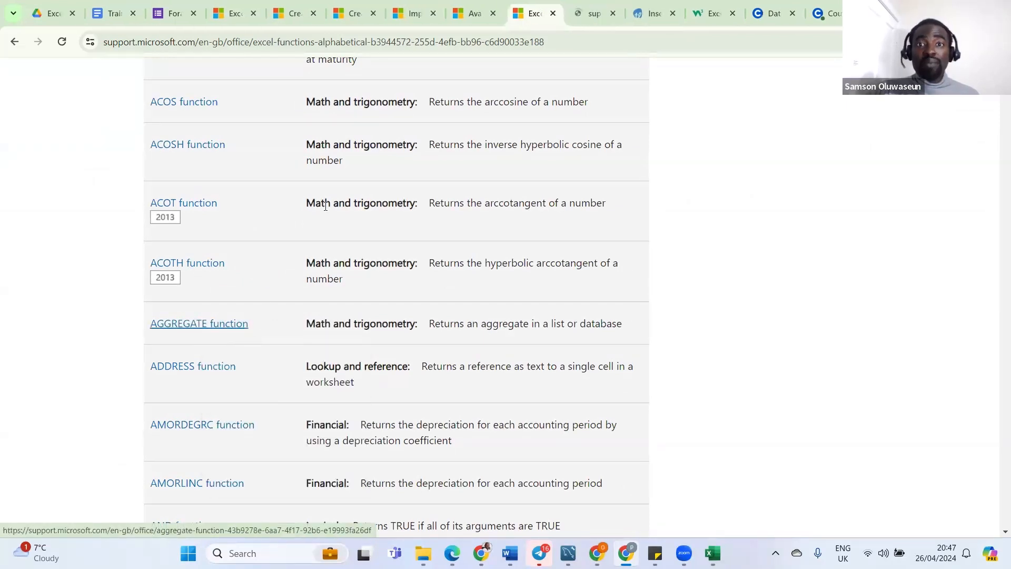
left_click(592, 13)
scroll(314, 401, "down", 5)
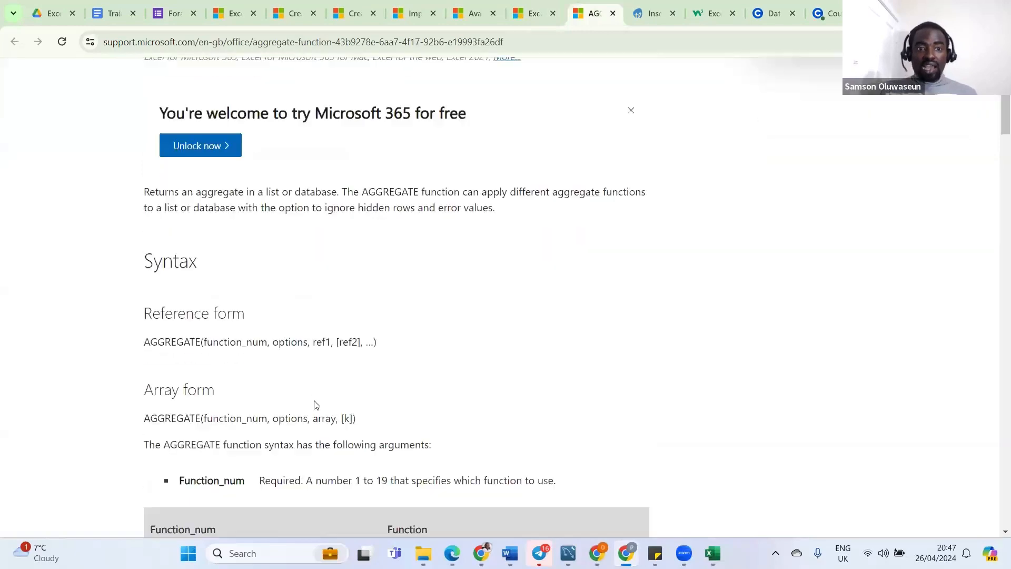
scroll(316, 405, "down", 6)
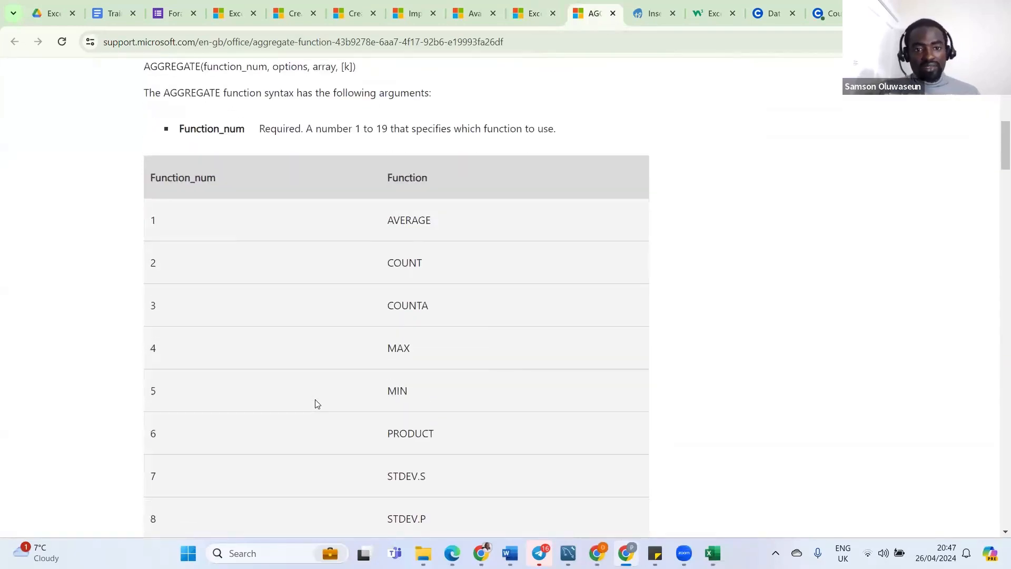
scroll(316, 404, "down", 7)
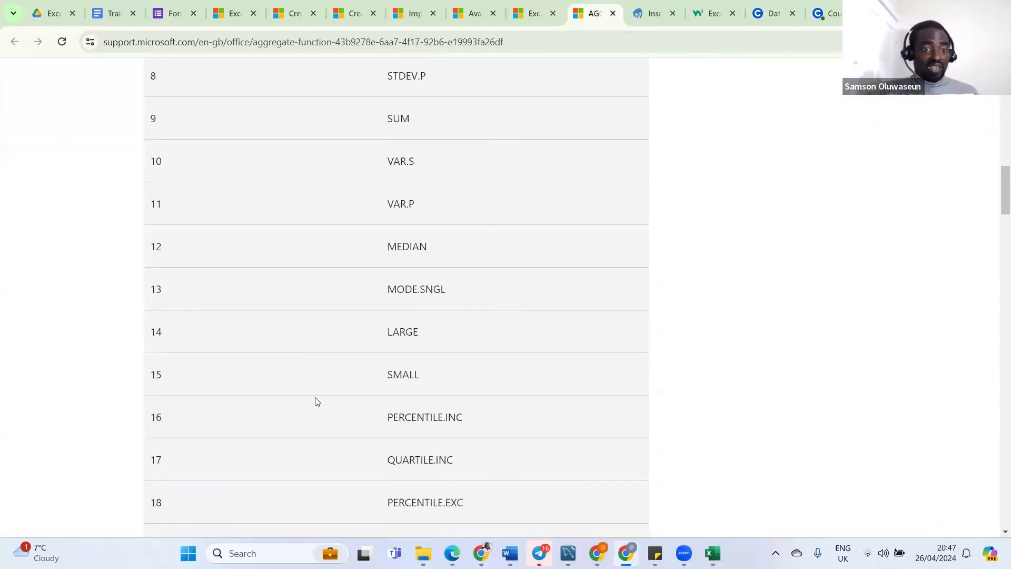
scroll(316, 401, "down", 9)
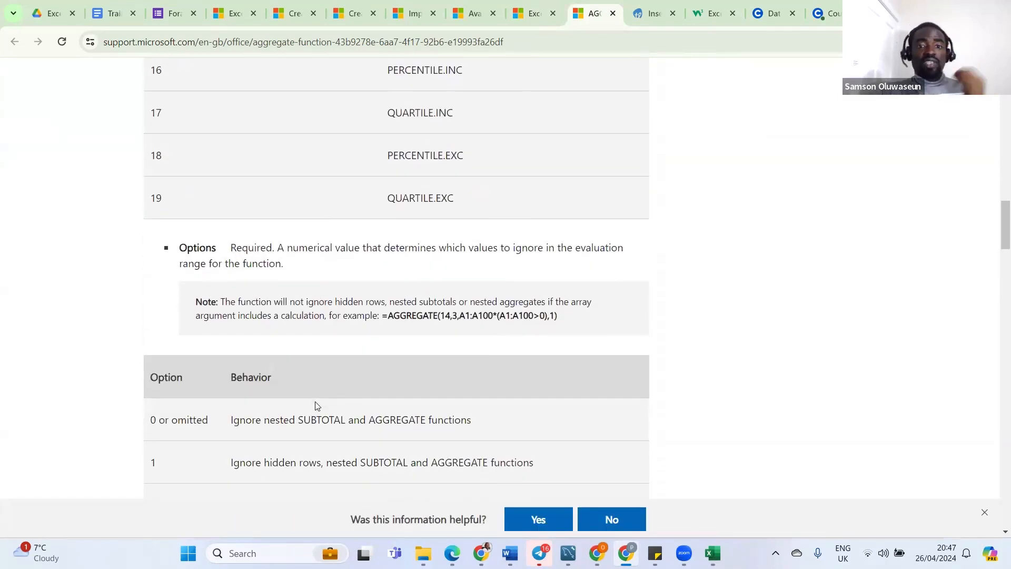
scroll(316, 411, "down", 11)
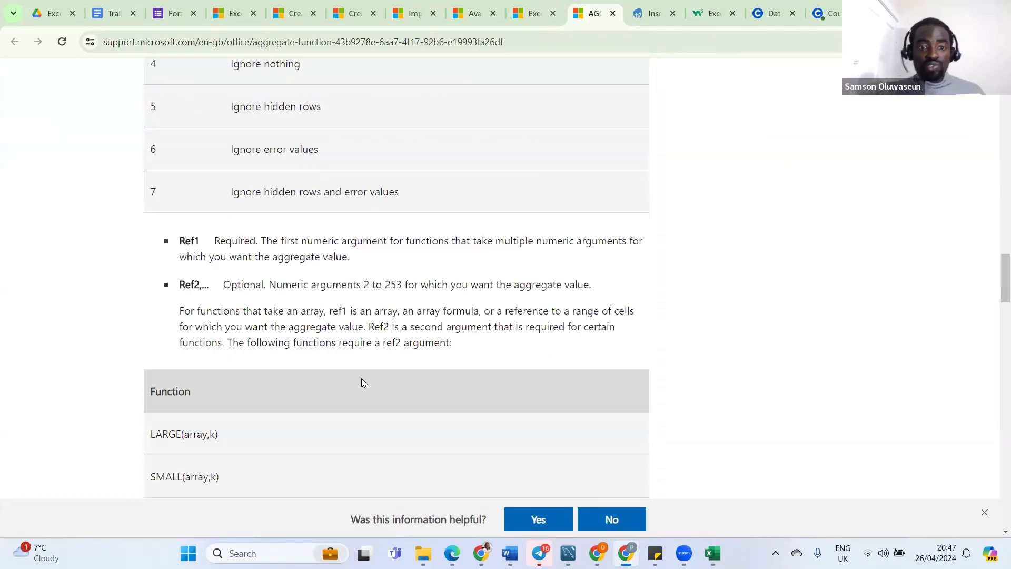
scroll(358, 393, "down", 5)
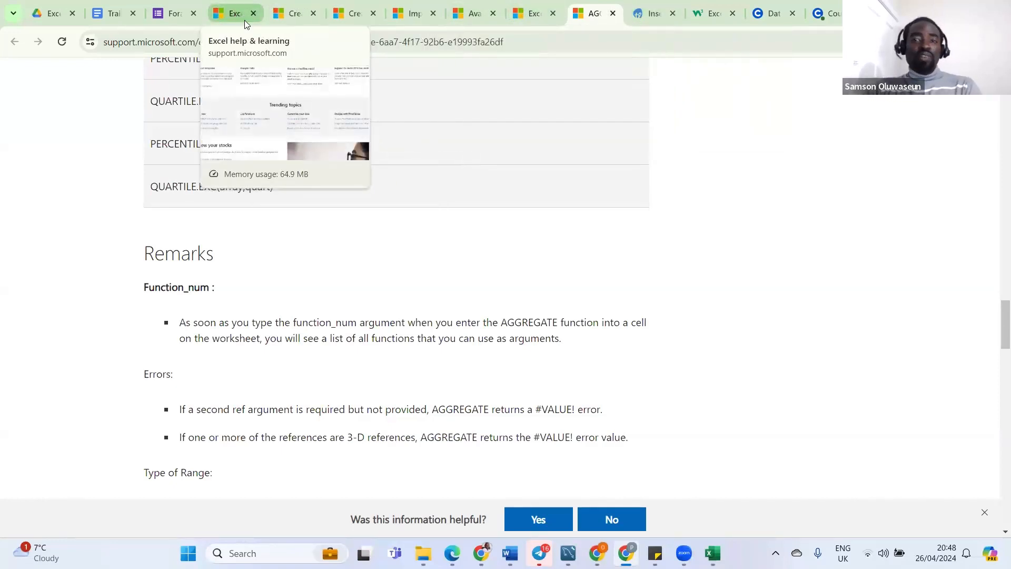
Return to the W3Schools Excel tutorial and review its Excel Functions list and the Excel Introduction text
left_click(705, 14)
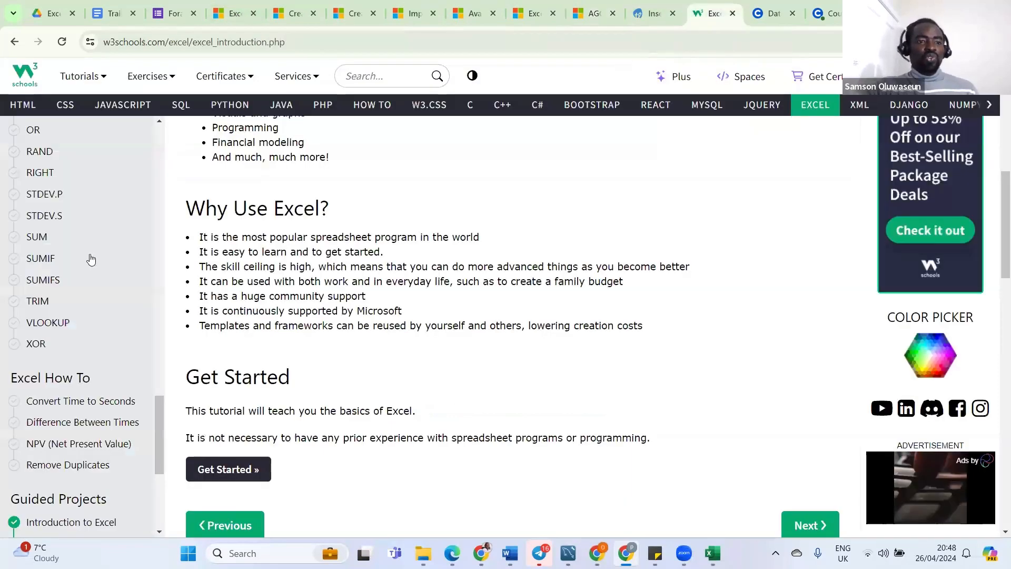
scroll(90, 258, "up", 7)
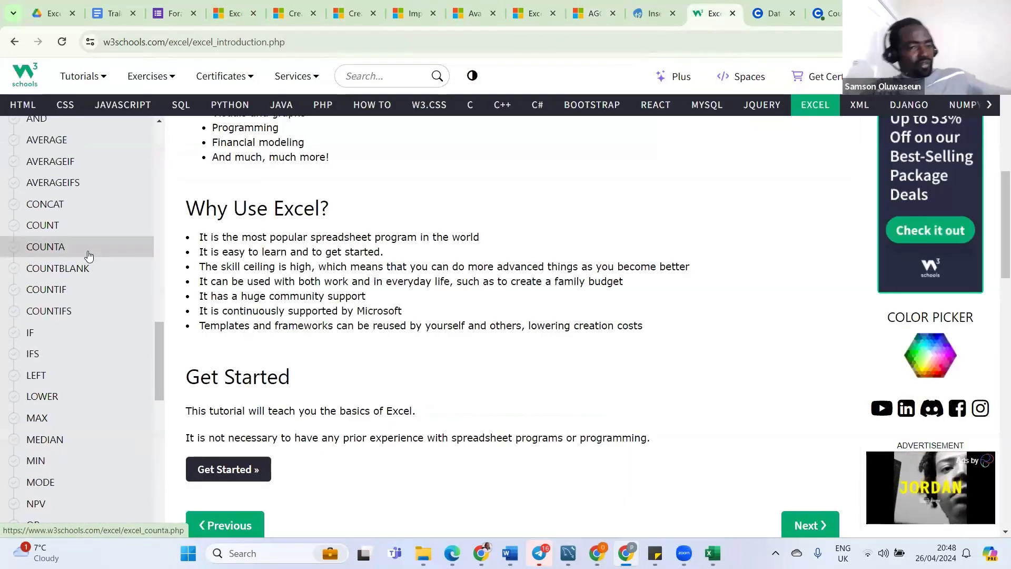
scroll(89, 263, "up", 4)
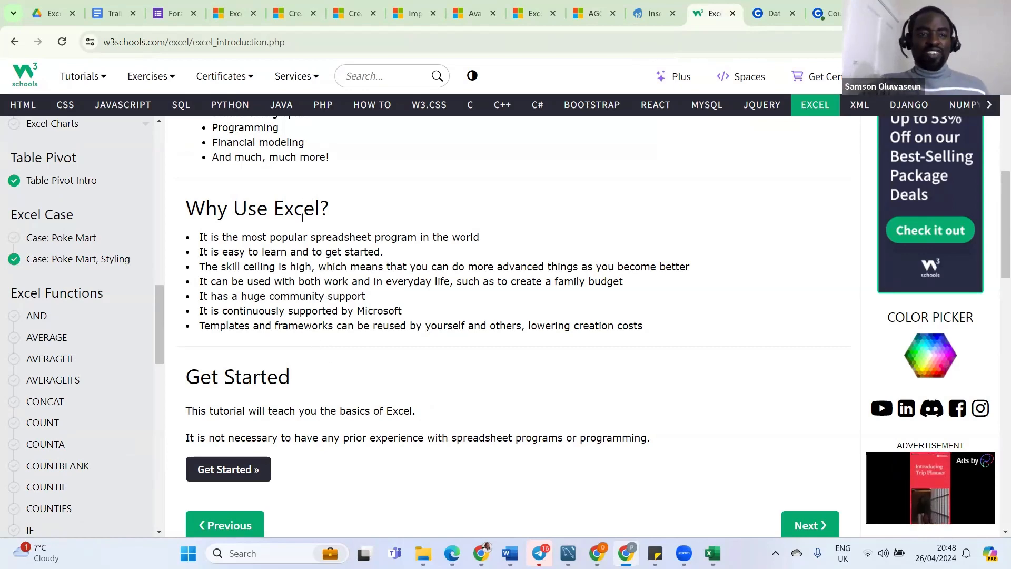
scroll(302, 218, "up", 10)
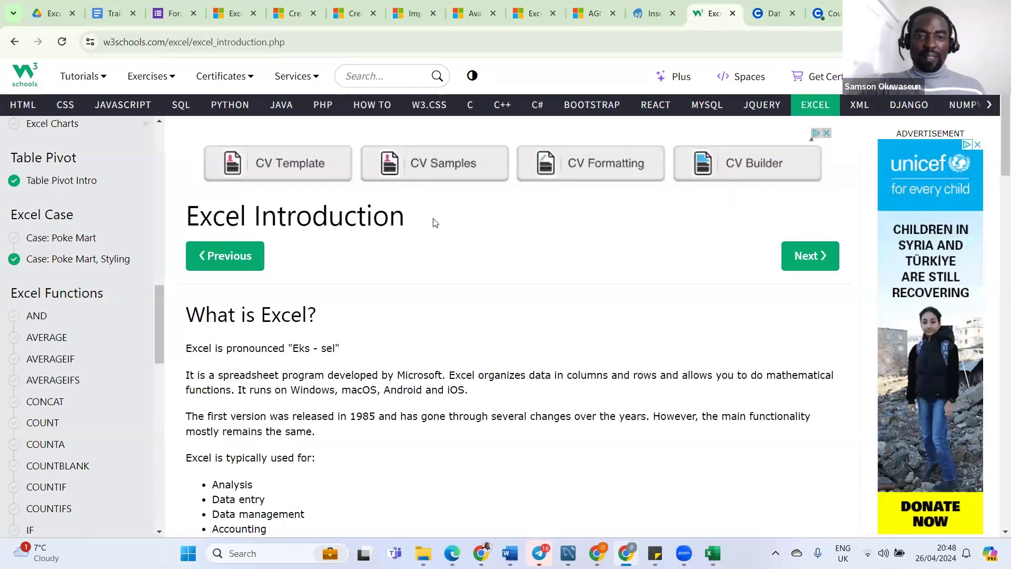
scroll(435, 223, "down", 2)
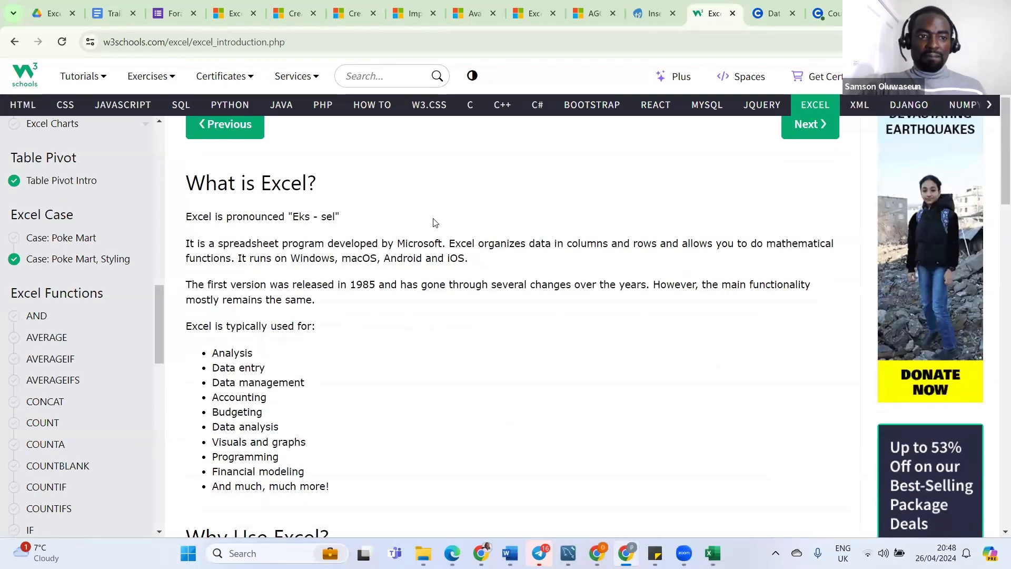
scroll(435, 223, "down", 1)
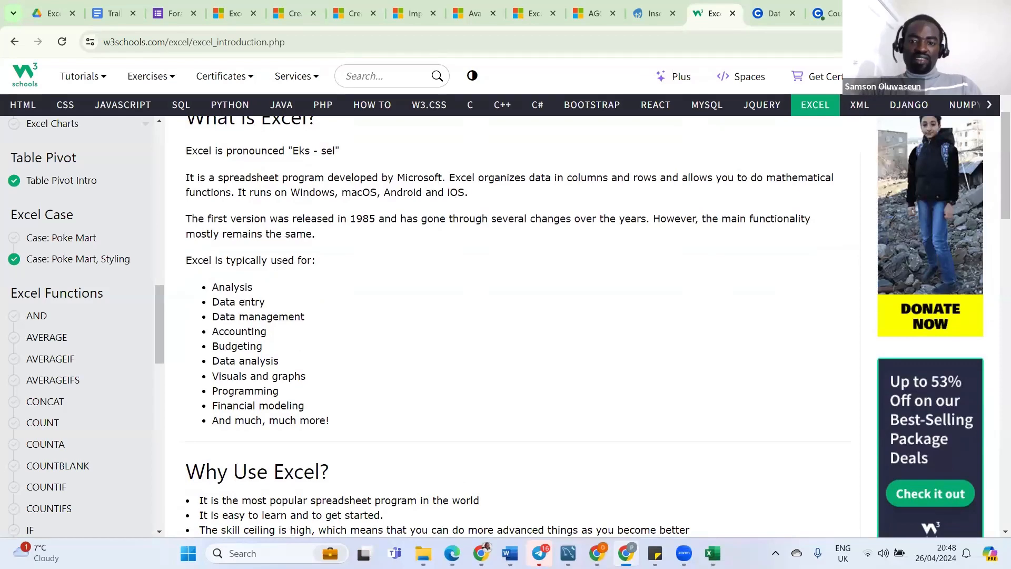
Switch to the Welcome to Excel1 workbook in Excel and show the 2. Fill worksheet
left_click(451, 553)
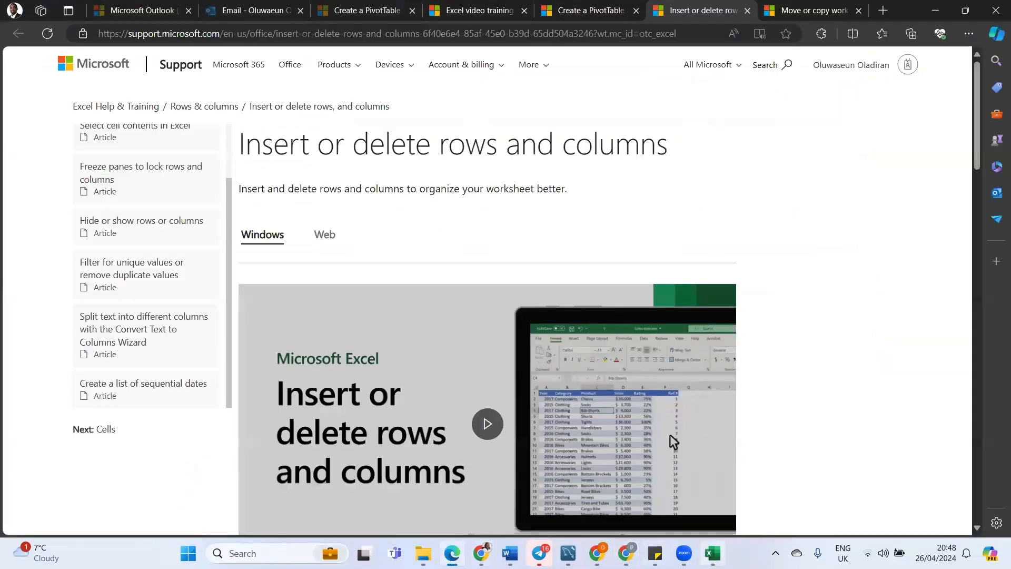
left_click(712, 553)
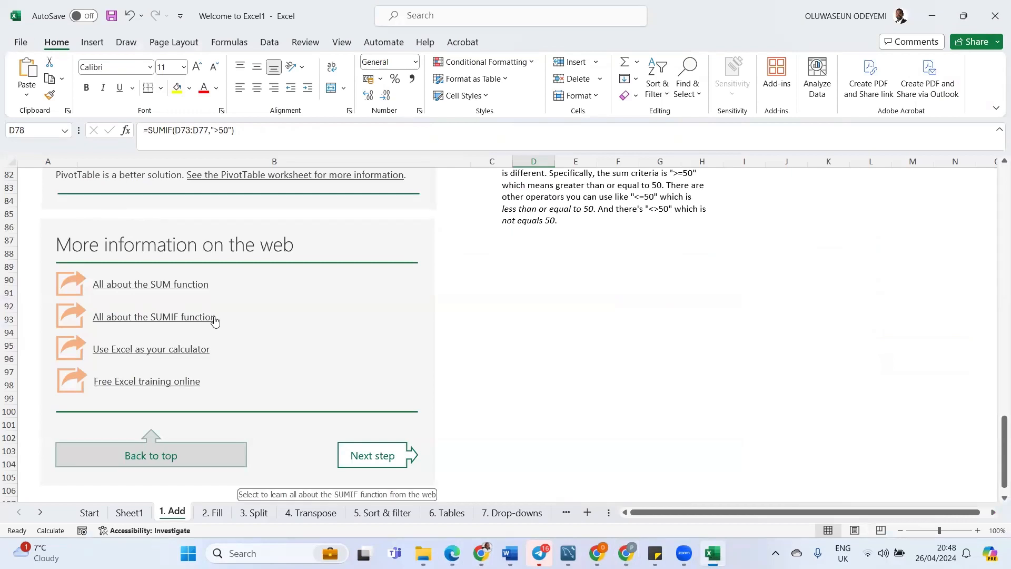
scroll(286, 349, "down", 1)
scroll(286, 349, "down", 3)
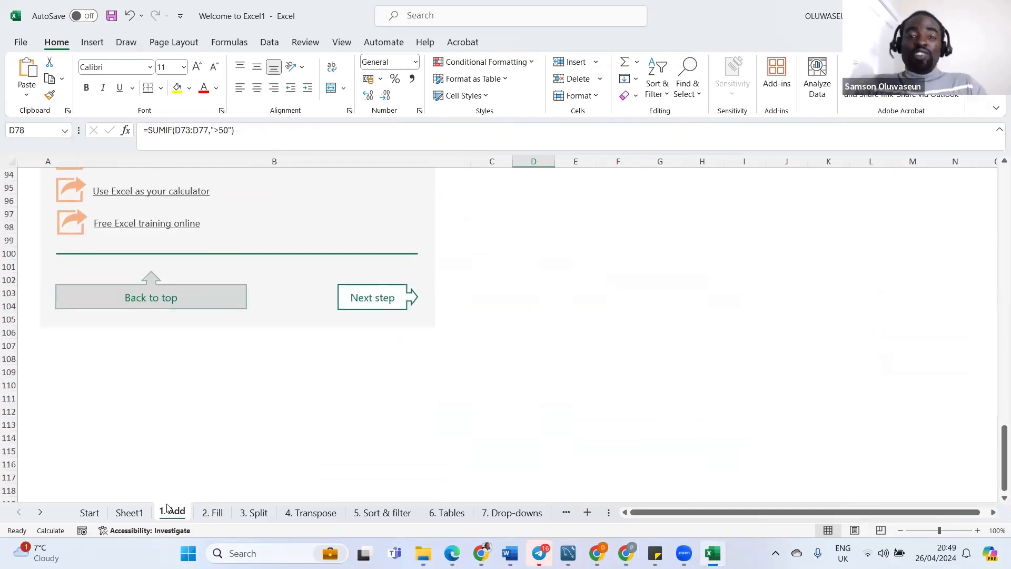
left_click(216, 512)
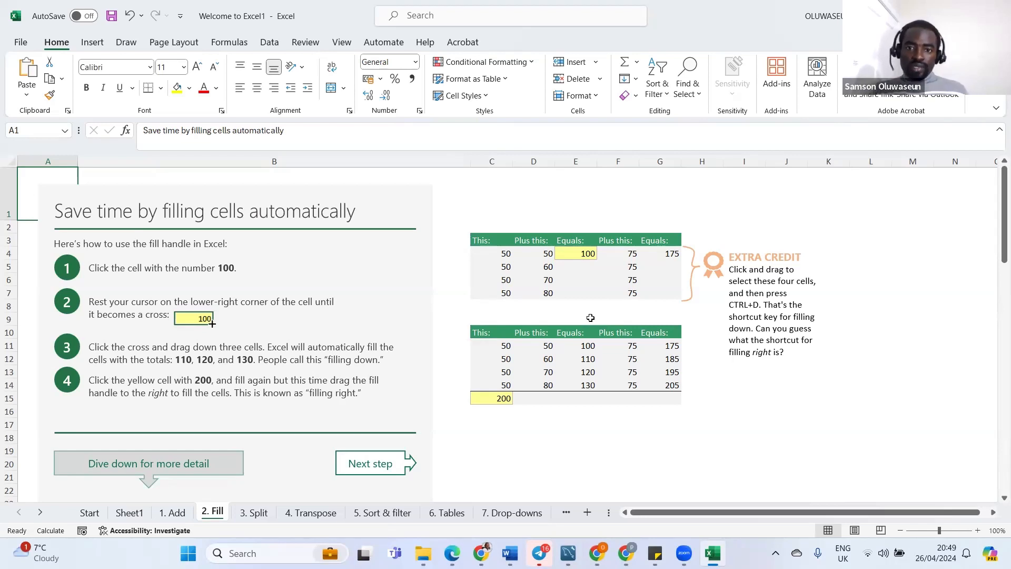
Copy the SUM formula in E4 into E5:E7 of the upper table, and undo the paste
left_click(572, 255)
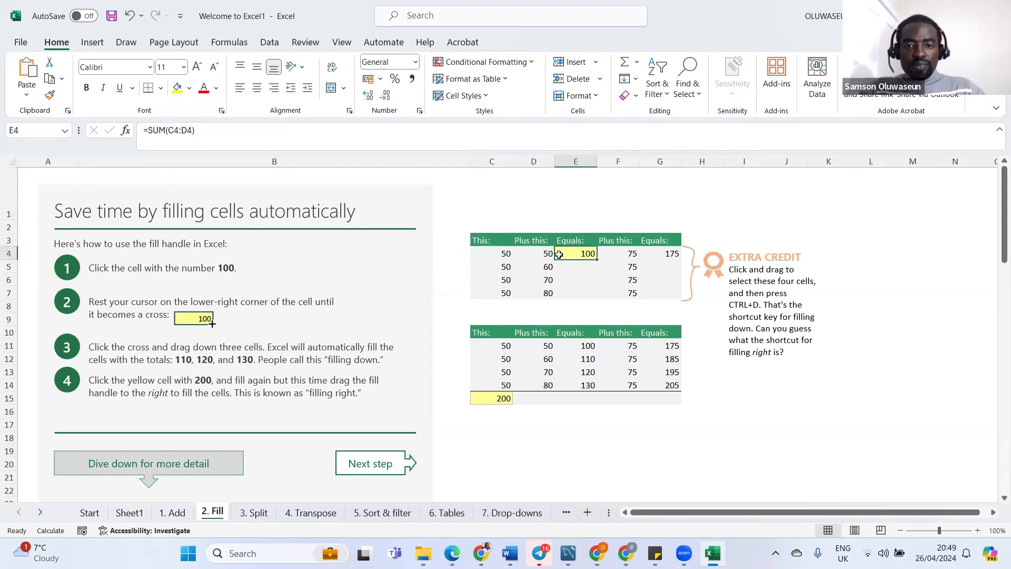
left_click(584, 266)
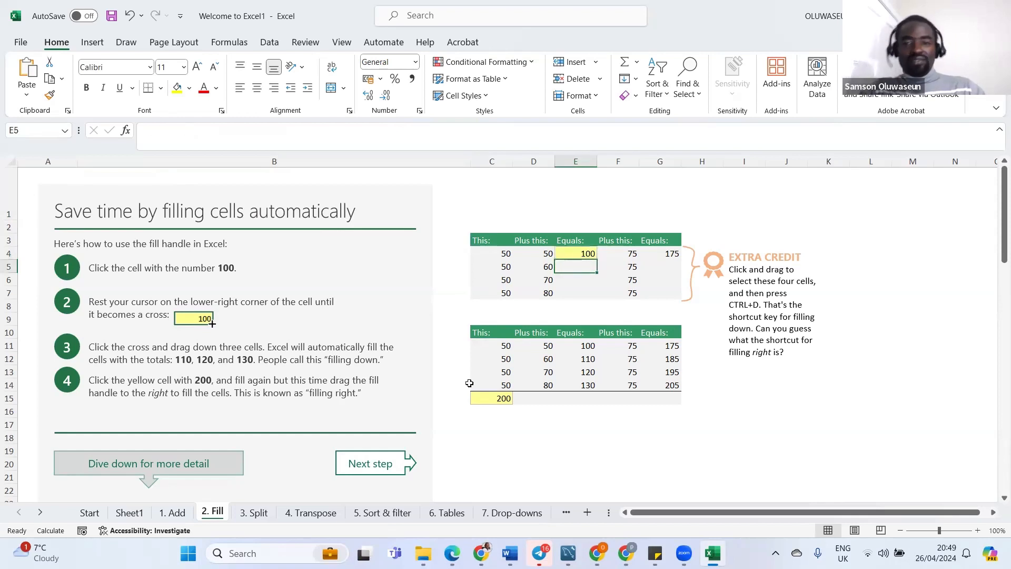
left_click(576, 251)
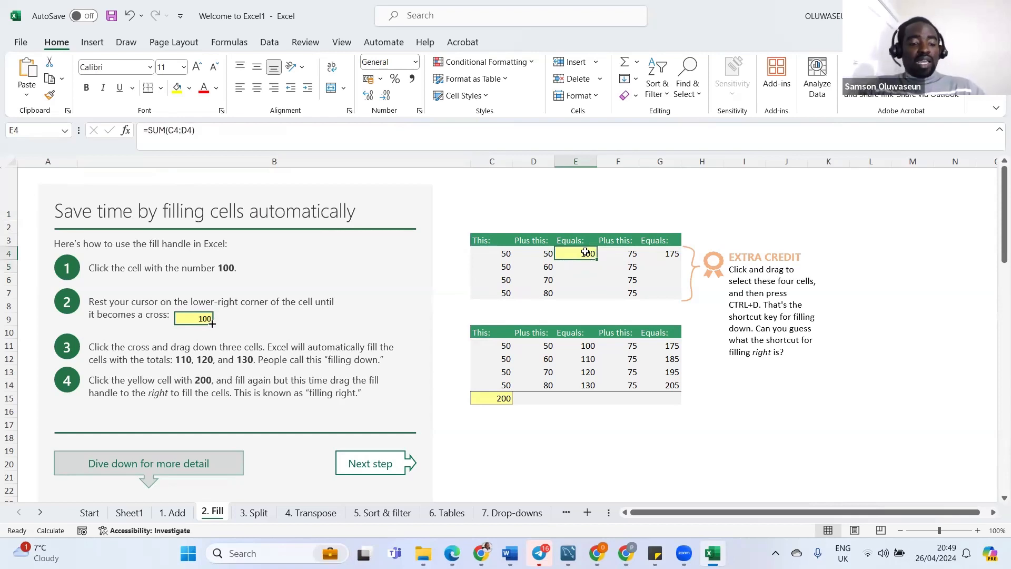
key("ctrl+c")
left_click_drag(581, 263, 579, 297)
key("ctrl+v")
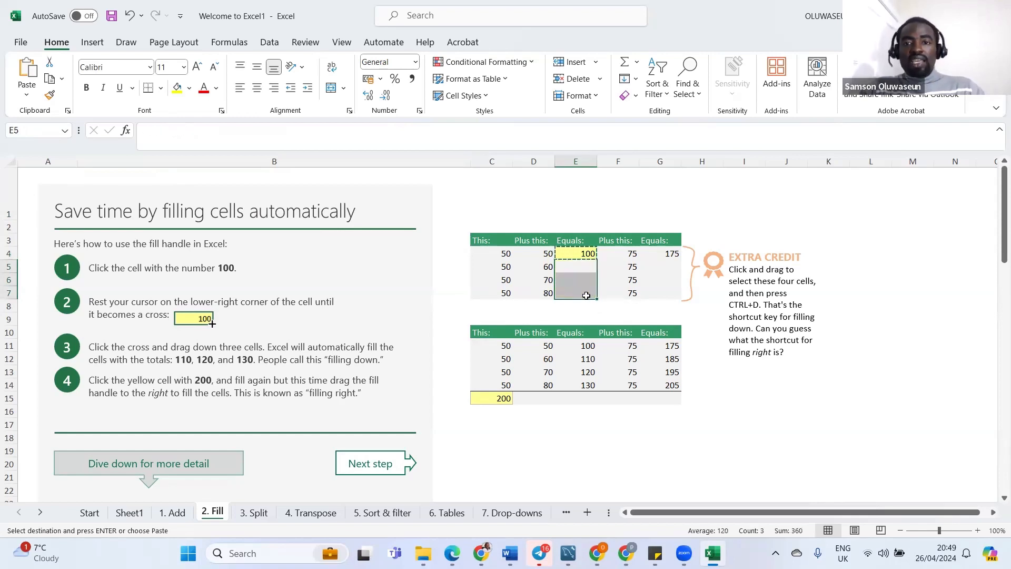
key("ctrl+z")
Fill E4:E7 down from E4 using the Fill Down command, undo the fill, and clear the copy selection
left_click(653, 266)
left_click_drag(576, 253, 575, 289)
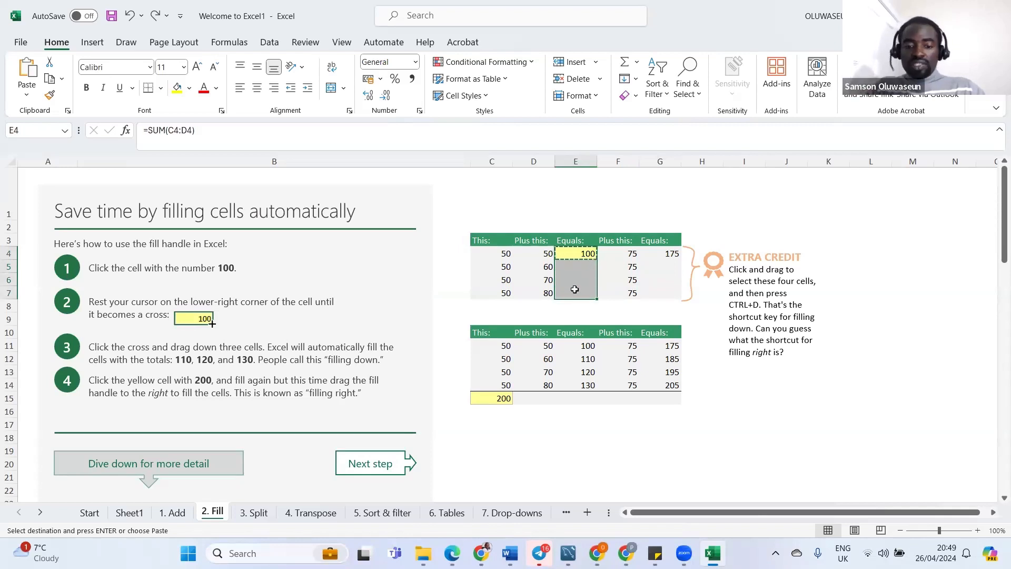
key("ctrl+d")
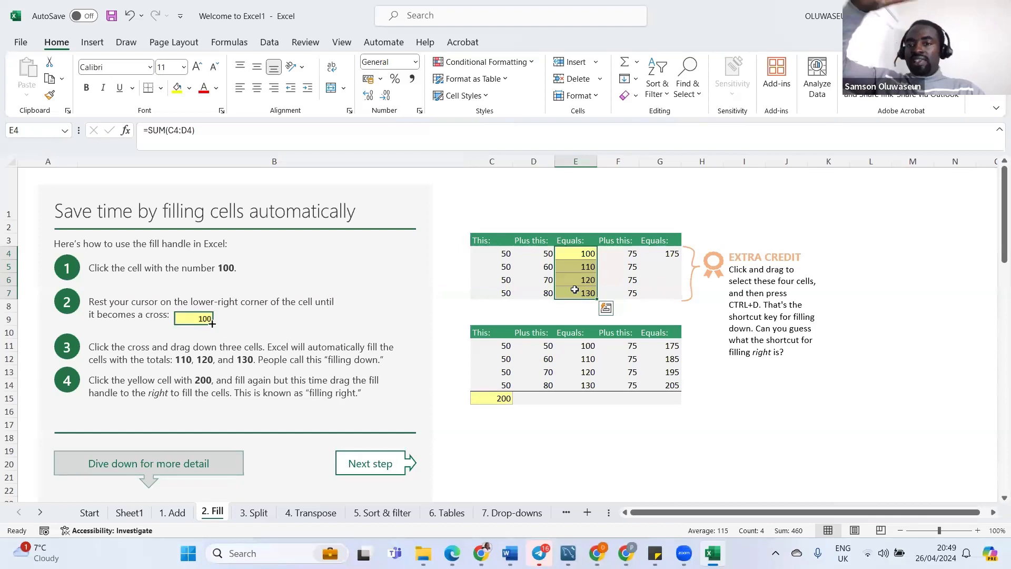
left_click(584, 256)
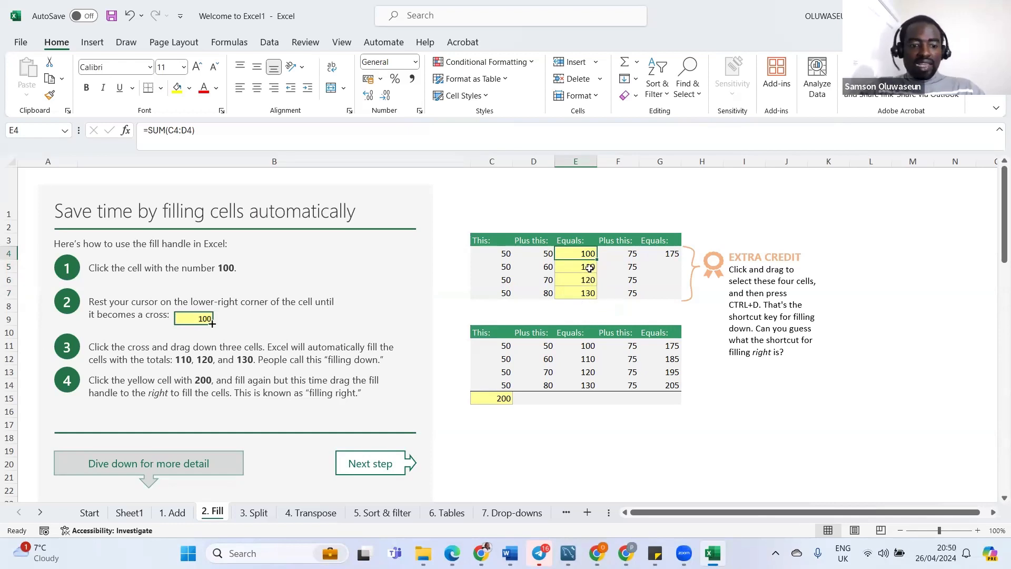
key("ctrl+c")
key("ctrl+z")
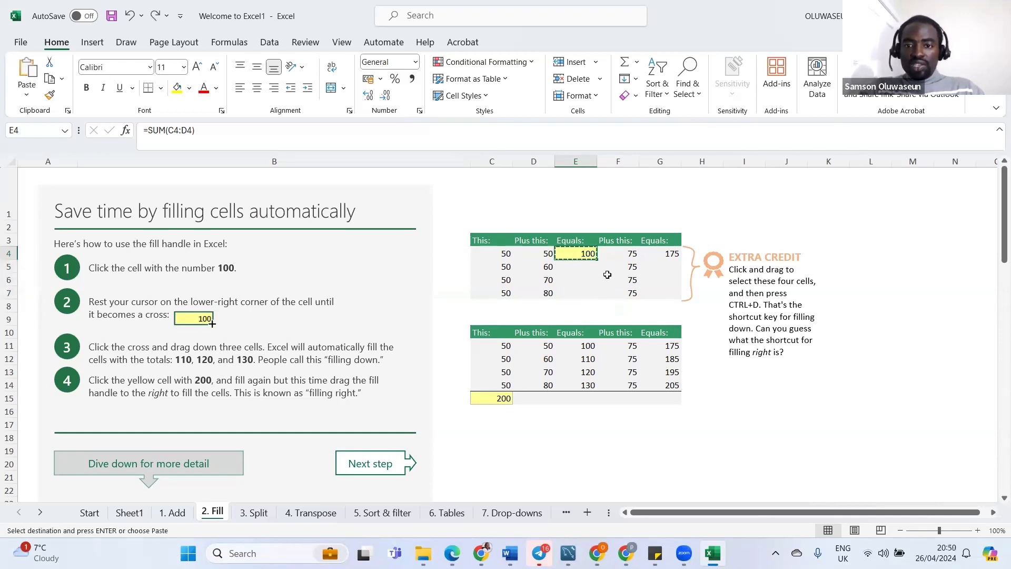
left_click(607, 274)
key("Escape")
Extend the SUM formula in E4 down through E7 with the fill handle, and select cell G4
left_click(589, 258)
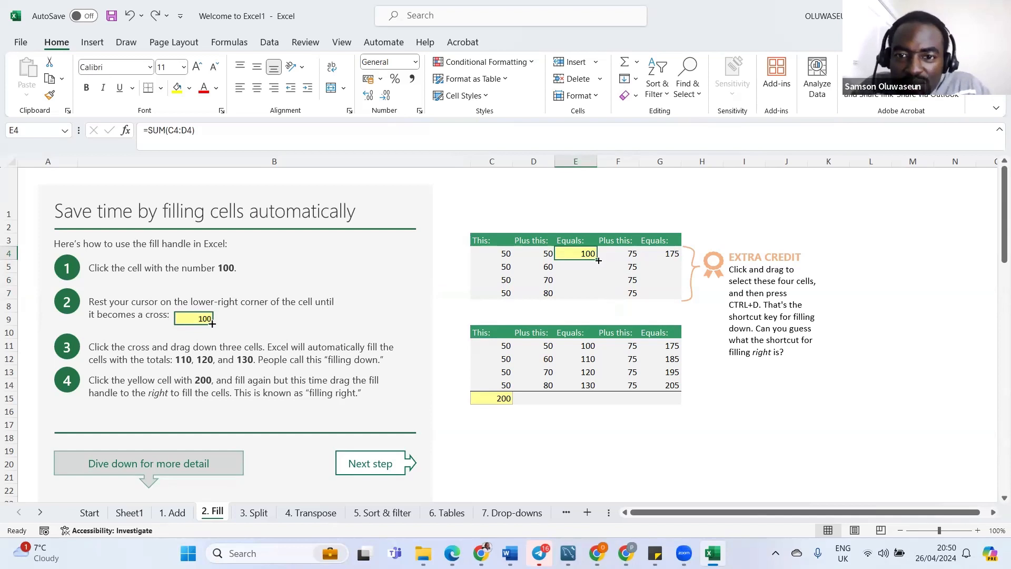
left_click_drag(598, 260, 607, 293)
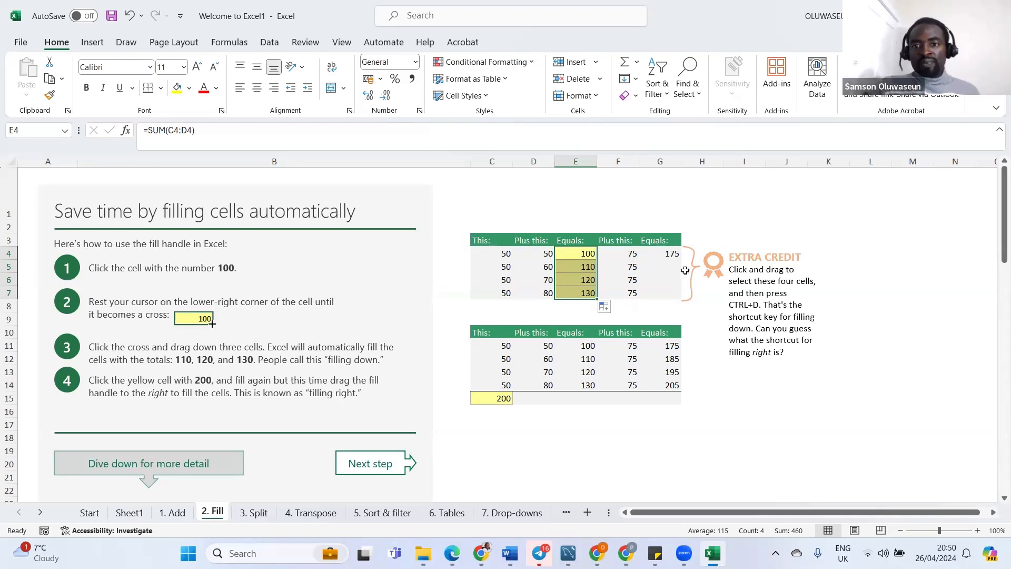
left_click(677, 254)
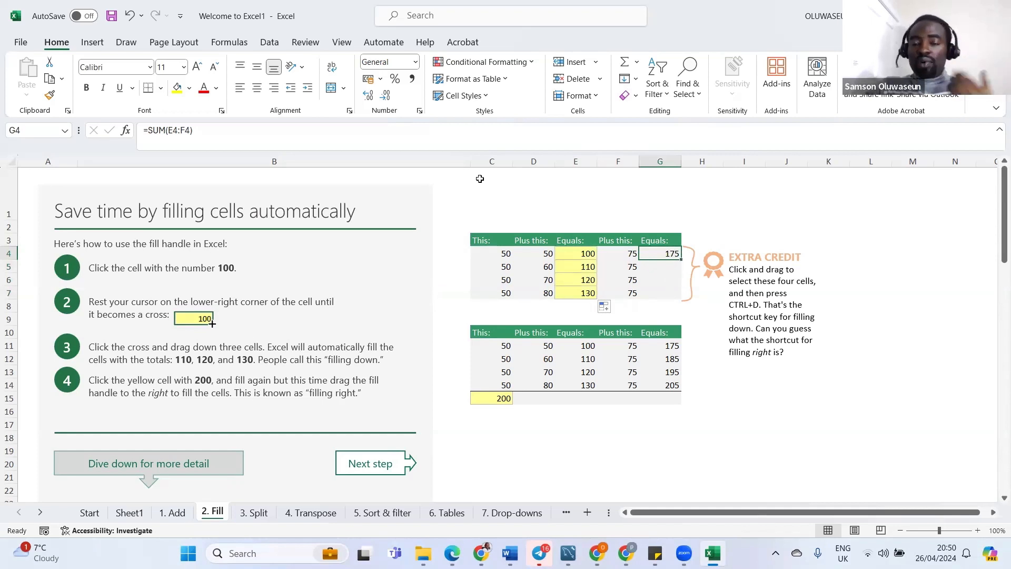
Fill the SUM formula in G4 down through G7 with the Fill Down command, and select cell C15
left_click_drag(622, 249, 590, 249)
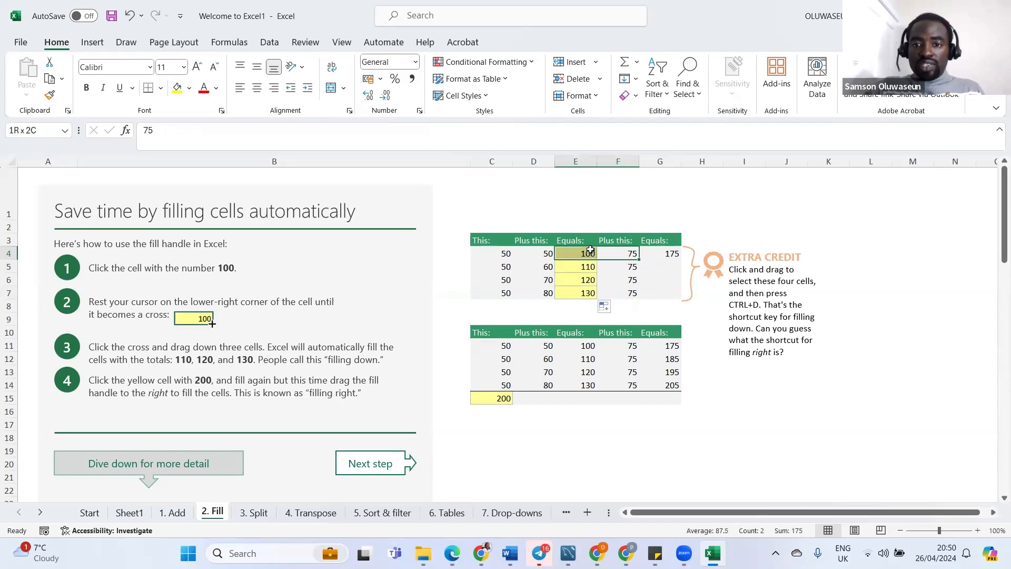
left_click_drag(668, 254, 671, 293)
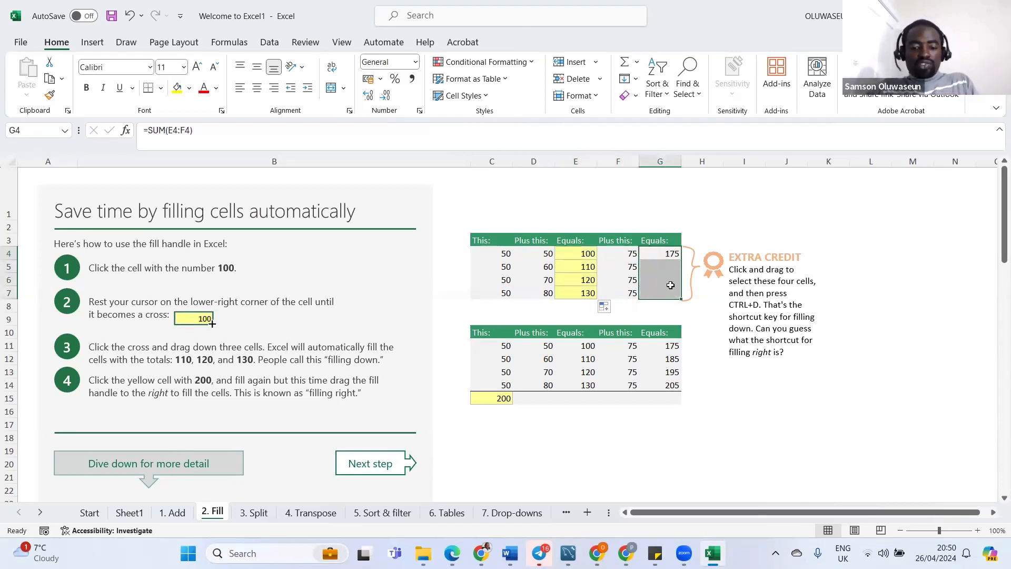
key("ctrl+d")
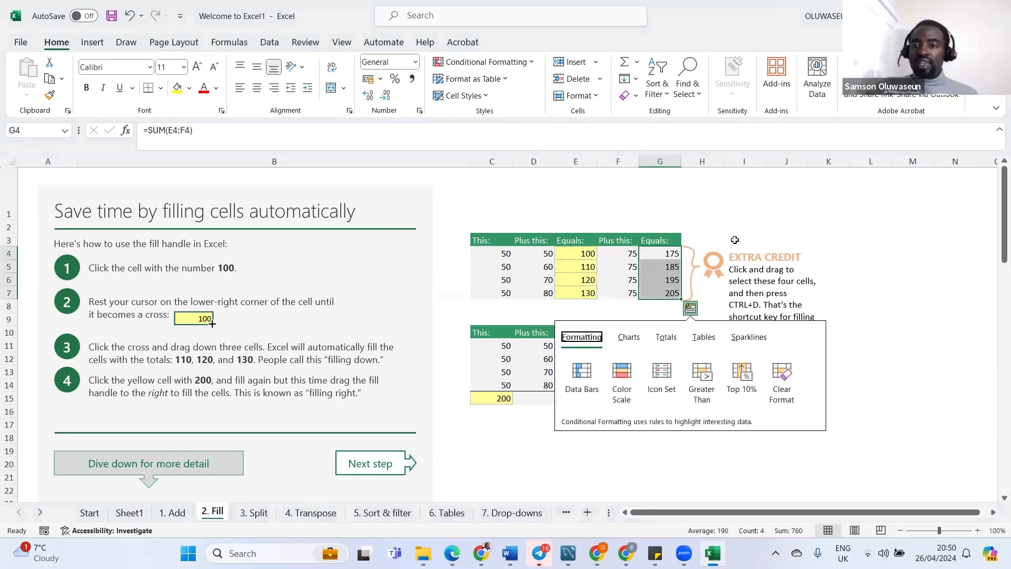
left_click(737, 238)
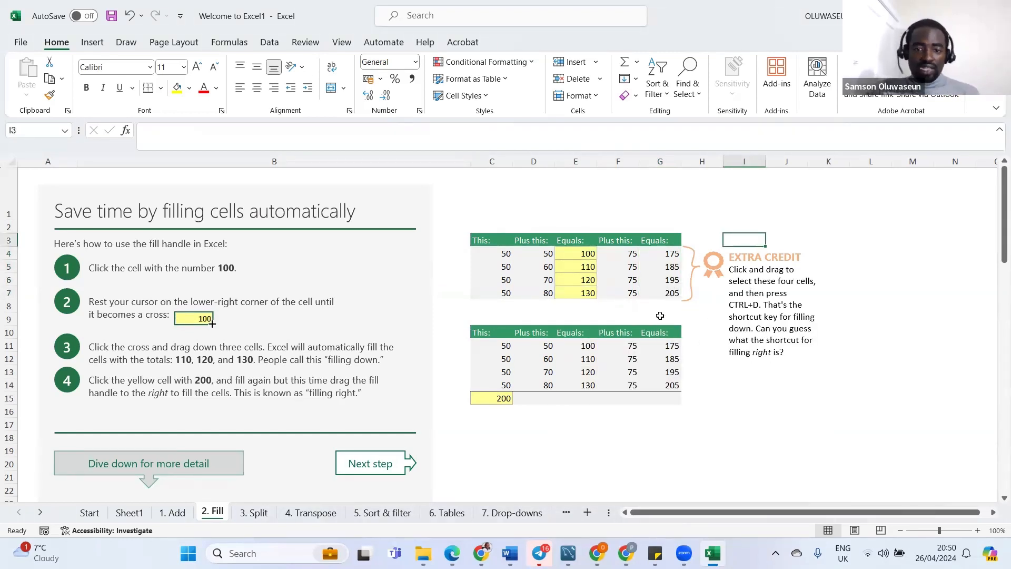
left_click(498, 399)
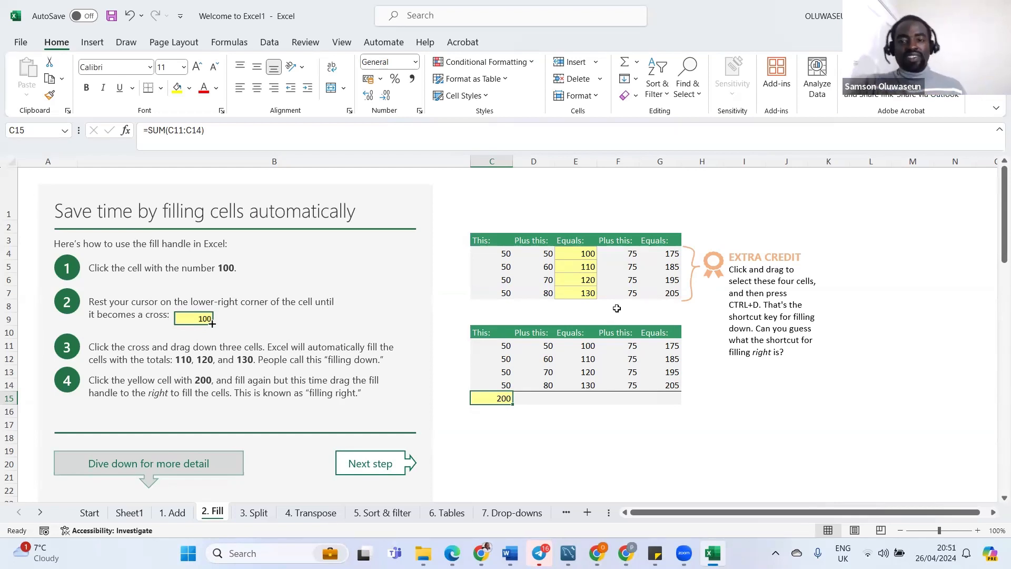
Copy the upper table C3:G7 from the 2. Fill worksheet and paste it into Sheet1 starting at B11
left_click(669, 250)
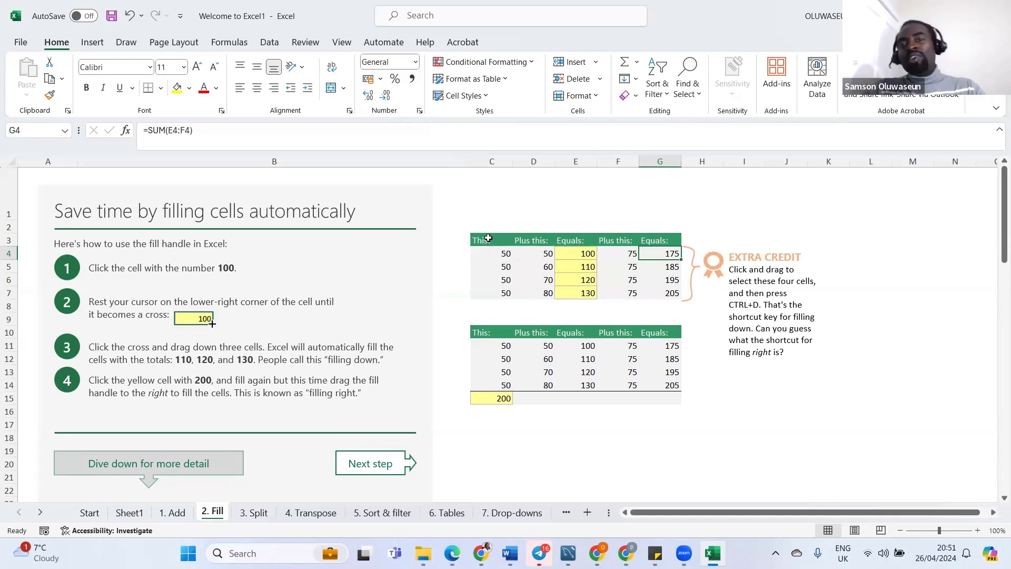
left_click_drag(489, 241, 662, 293)
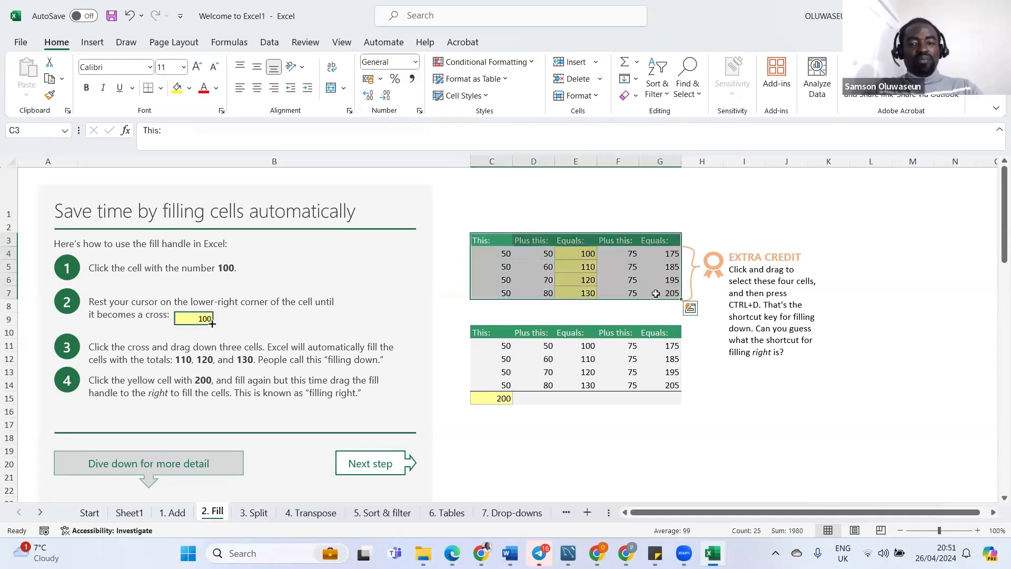
key("ctrl+c")
left_click(131, 514)
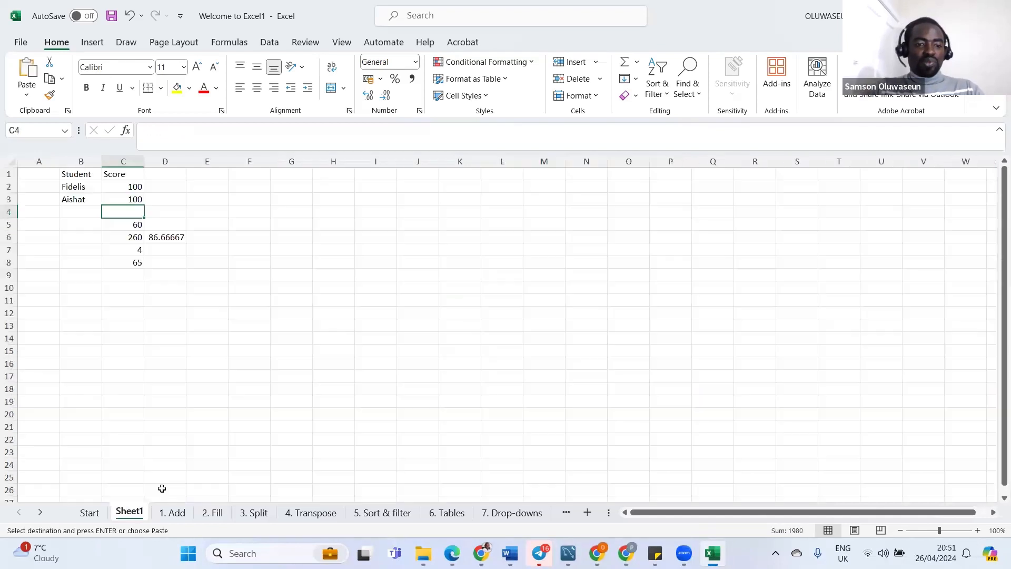
left_click(85, 300)
key("ctrl+v")
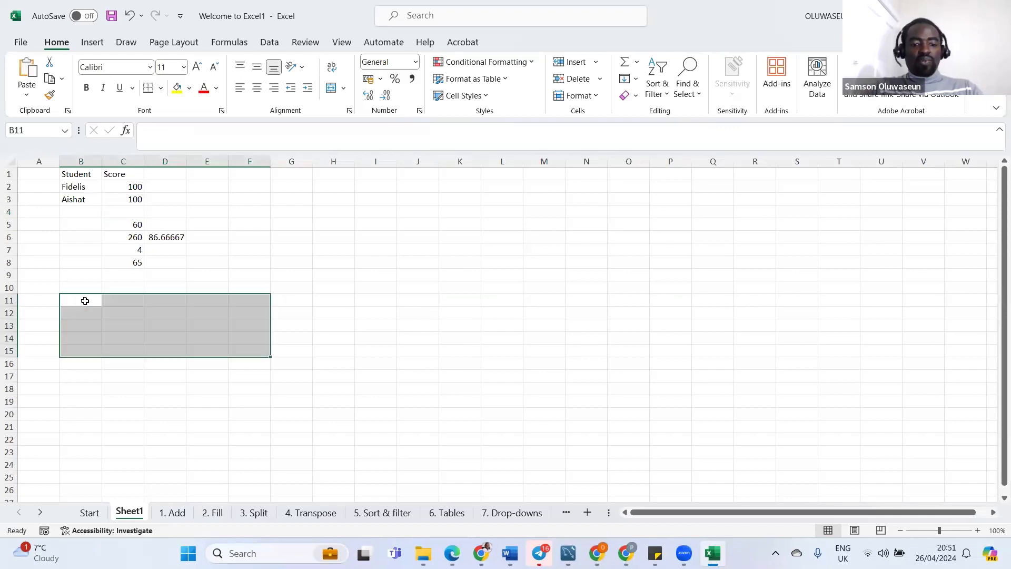
left_click(350, 327)
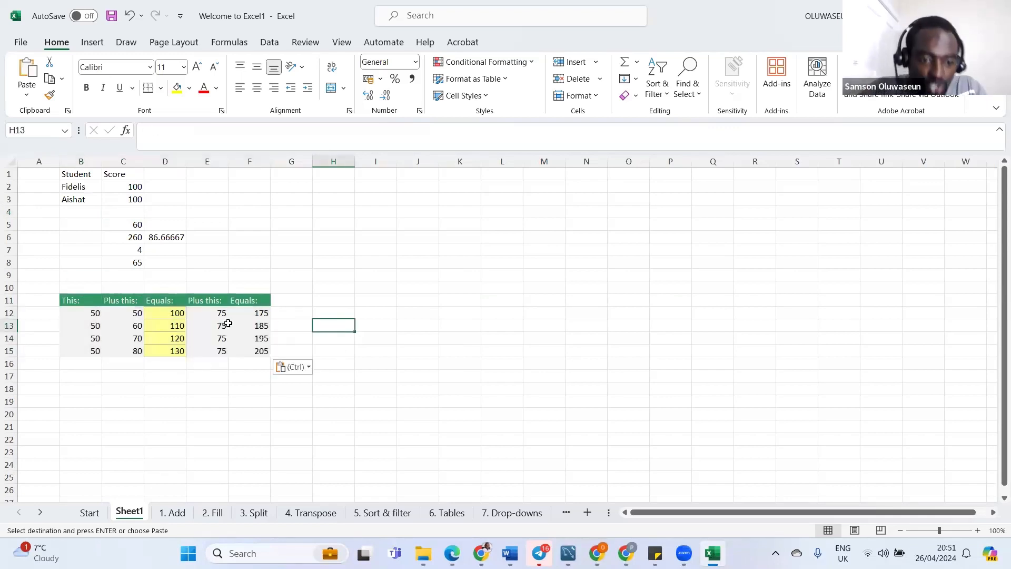
Move the "Plus this:" header from E11 to C10, and copy the value 75 from E12 into D10
left_click(205, 301)
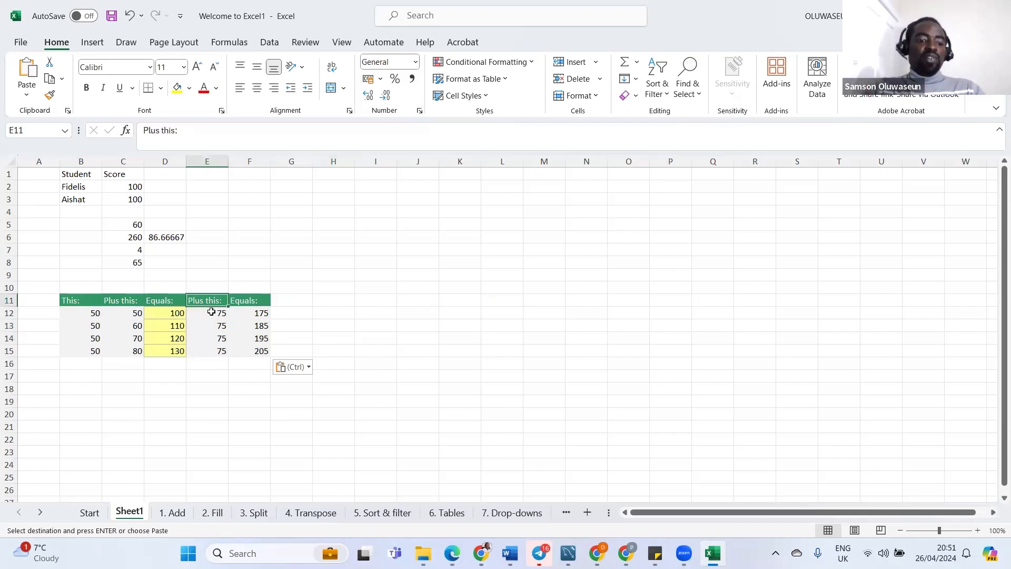
key("ctrl+c")
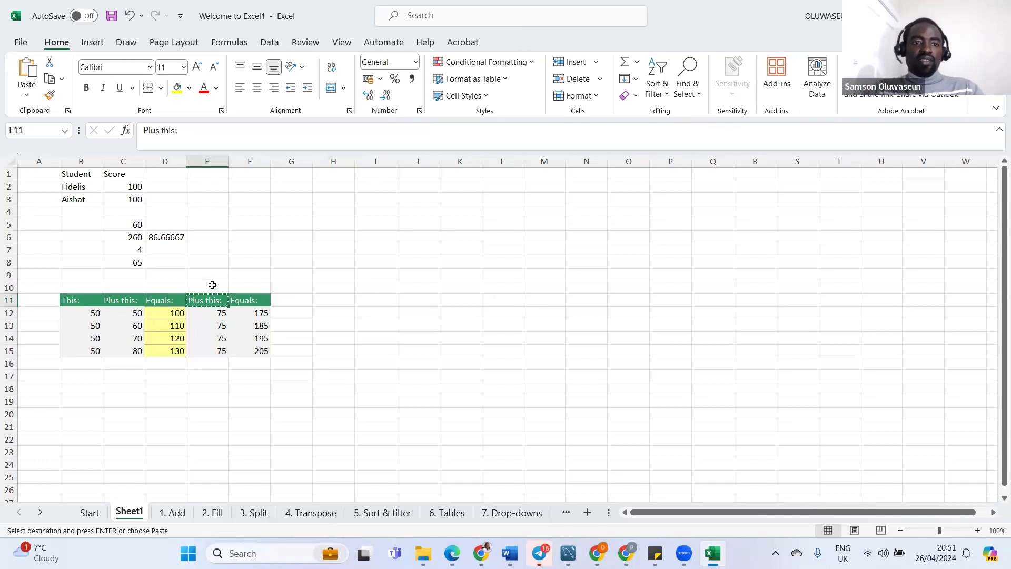
left_click(114, 287)
key("ctrl+v")
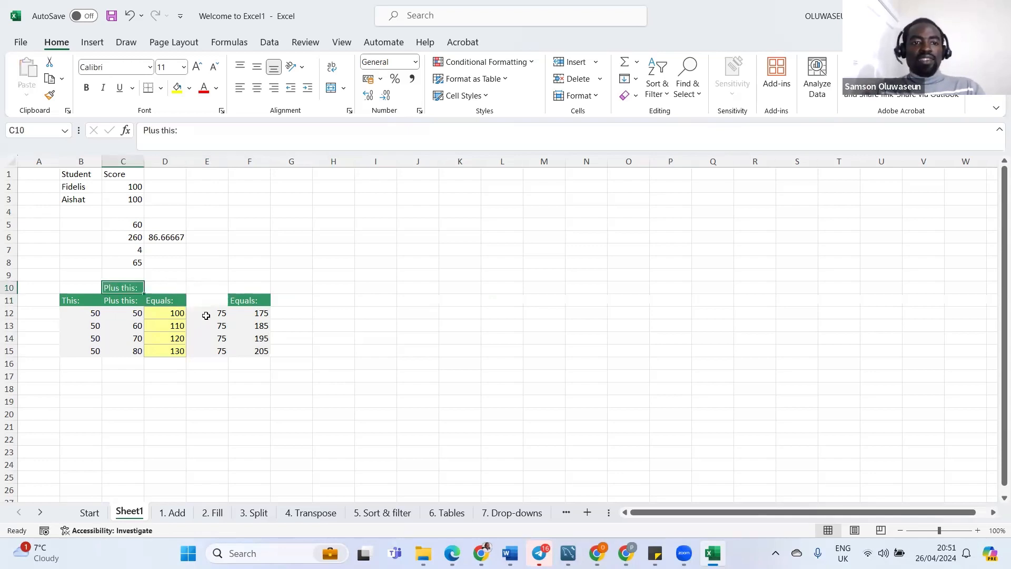
left_click(206, 315)
key("ctrl+c")
left_click(170, 289)
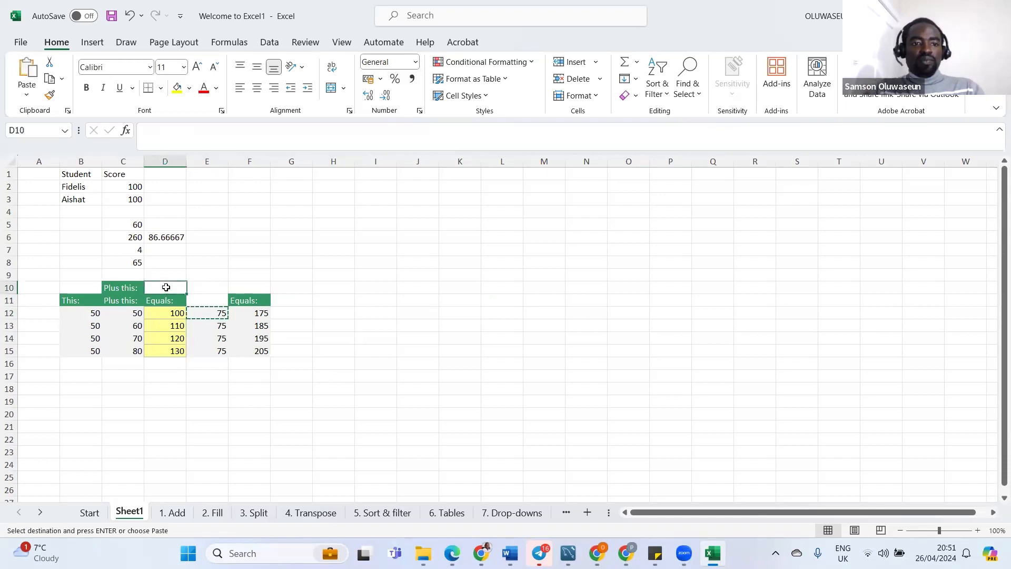
key("ctrl+v")
Delete the whole column E, which holds the repeated 75 values, from Sheet1
left_click(215, 325)
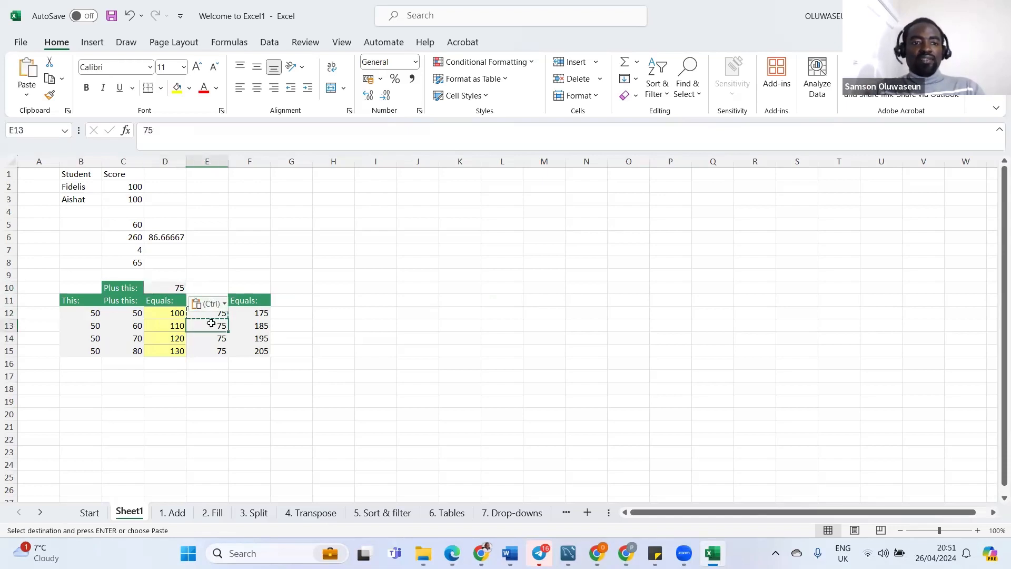
left_click(214, 162)
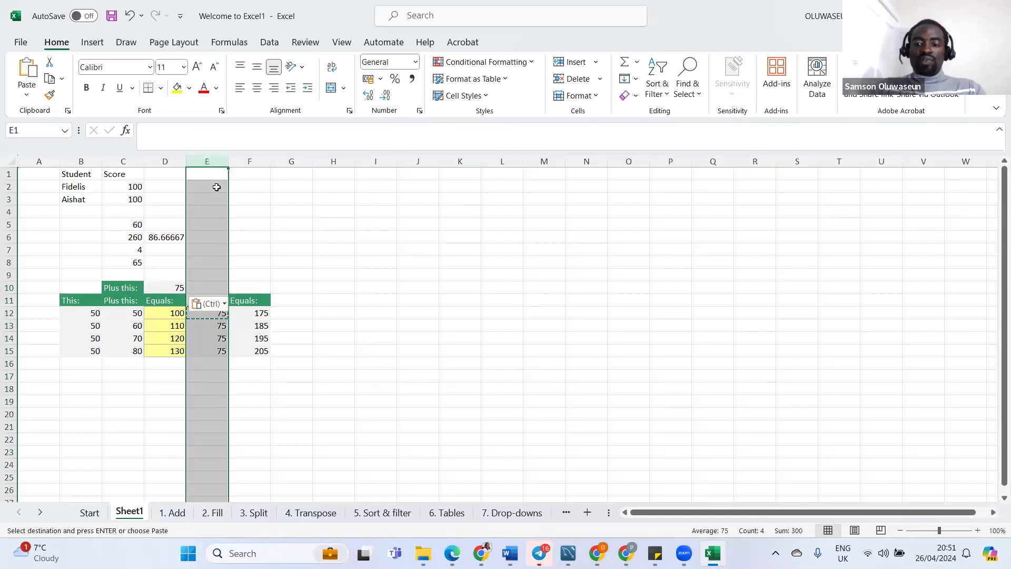
key("ctrl+minus")
left_click(349, 302)
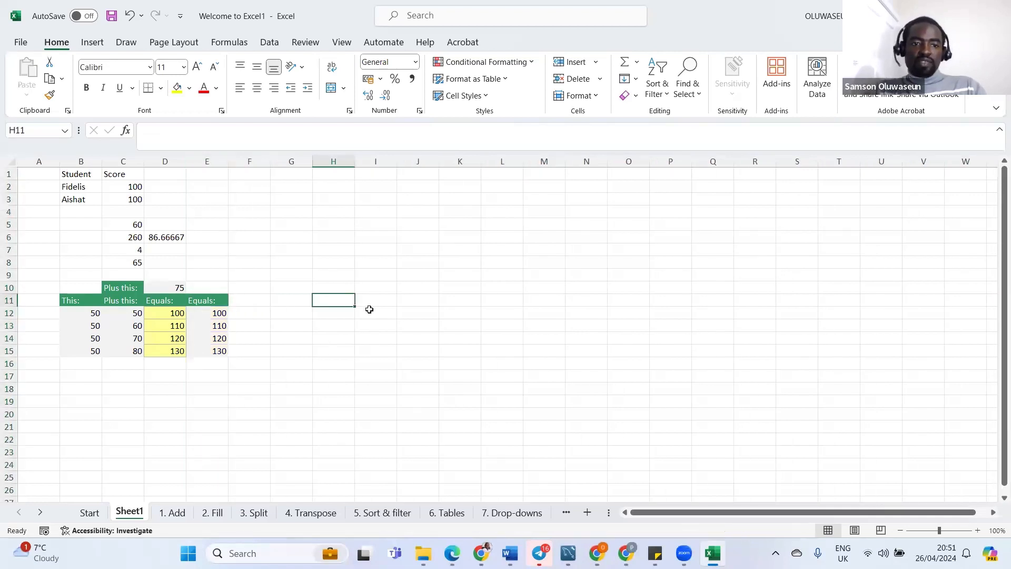
Change the formula in E12 to =SUM(D12,D10) and fill it down through E15 with the fill handle
left_click(203, 311)
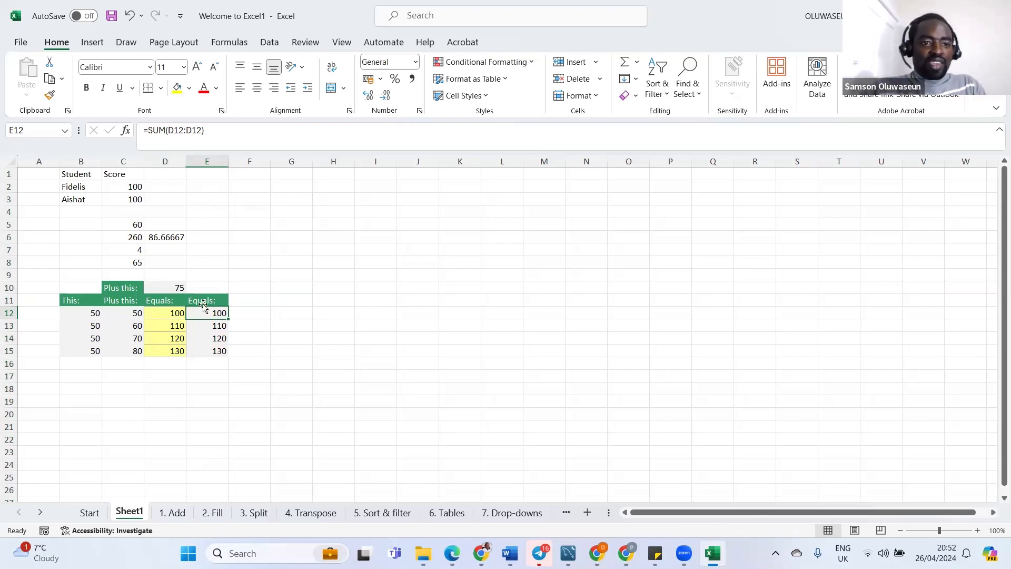
left_click(170, 130)
double_click(180, 130)
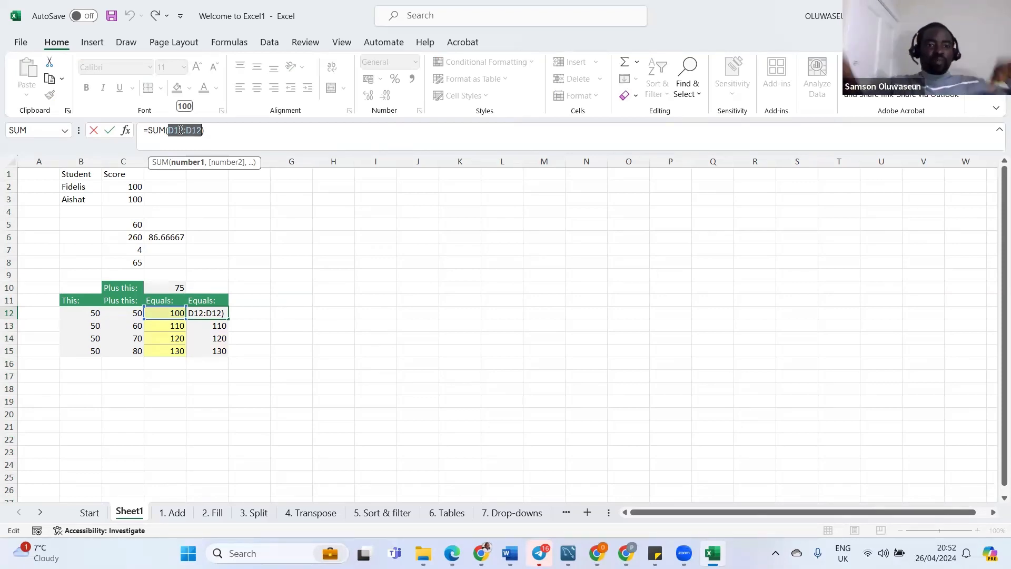
key("BackSpace")
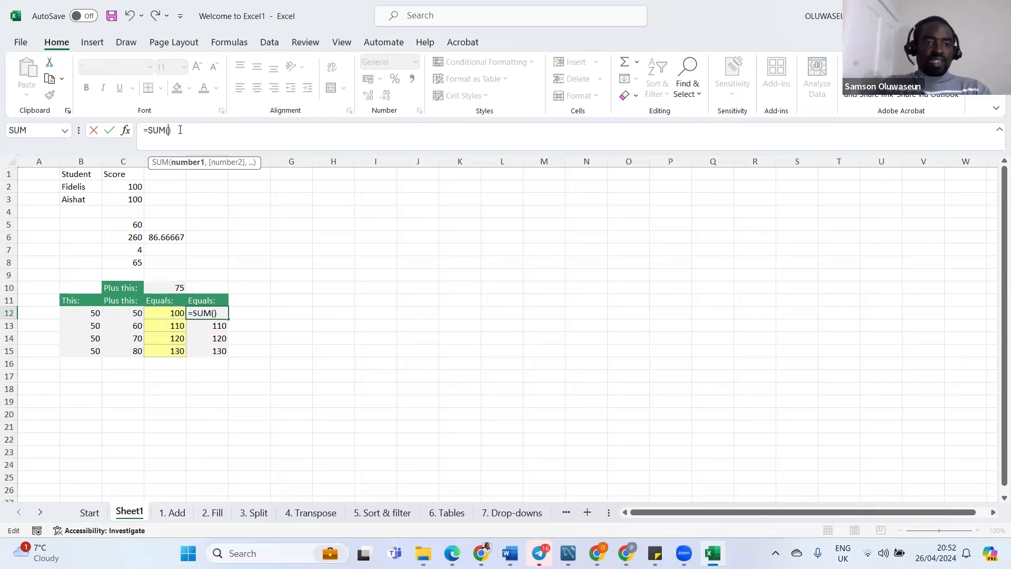
left_click(159, 313)
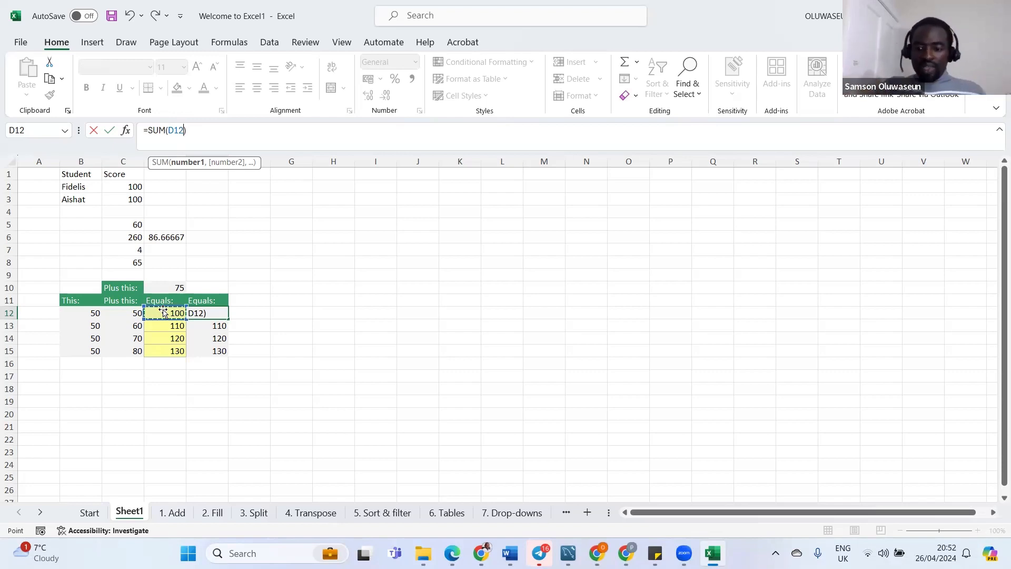
type(",")
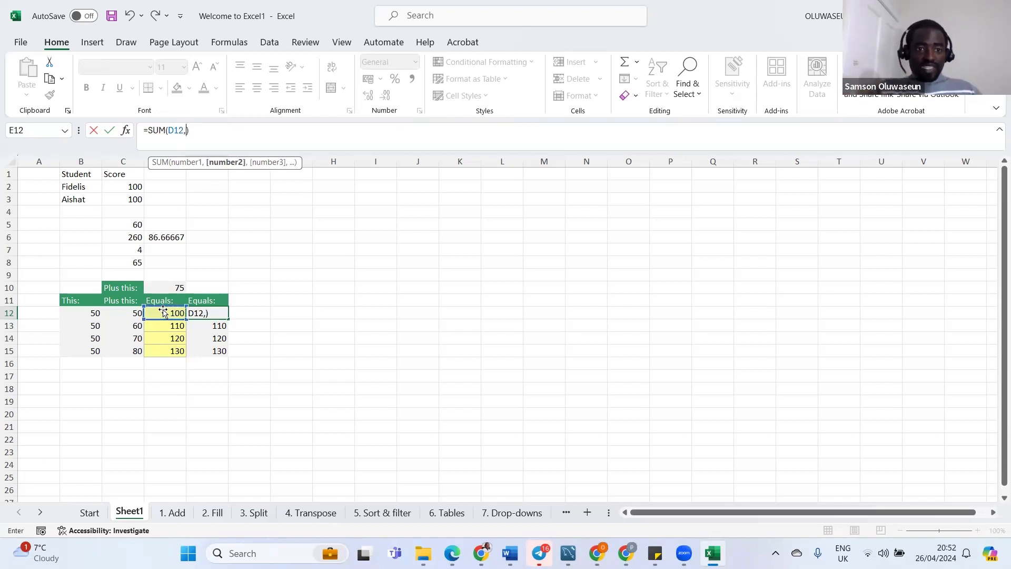
left_click(168, 288)
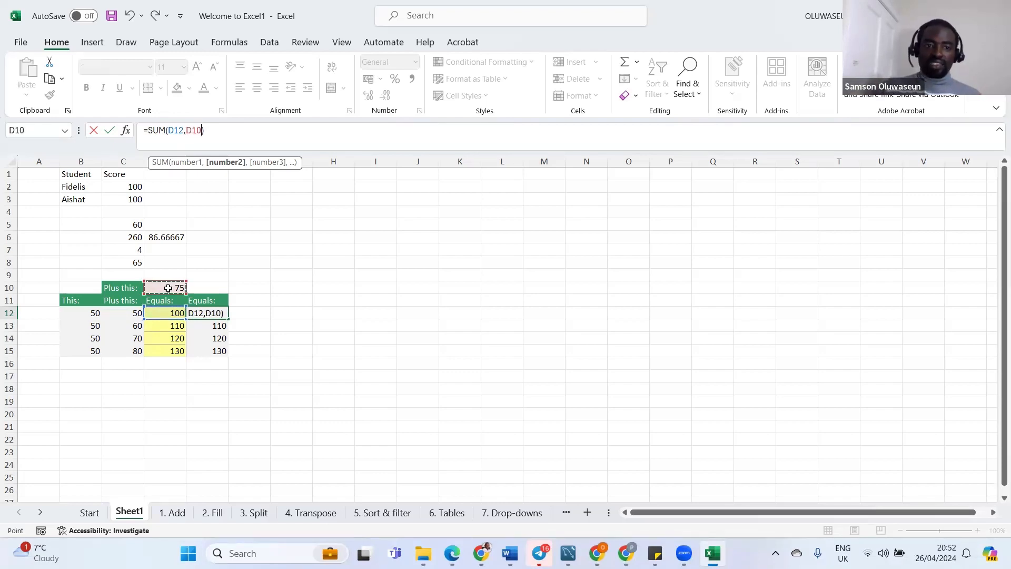
key("Return")
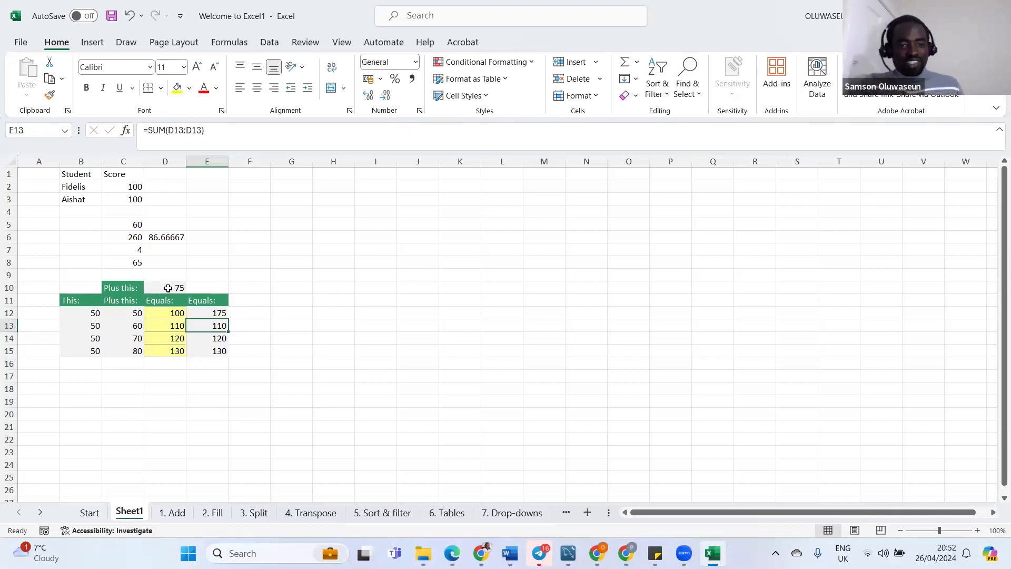
left_click(206, 316)
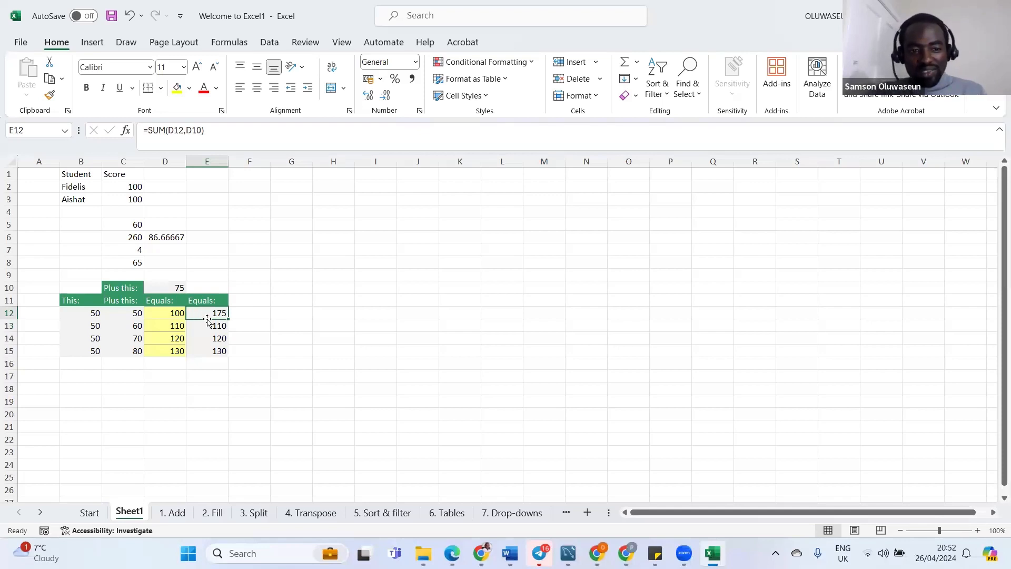
double_click(227, 320)
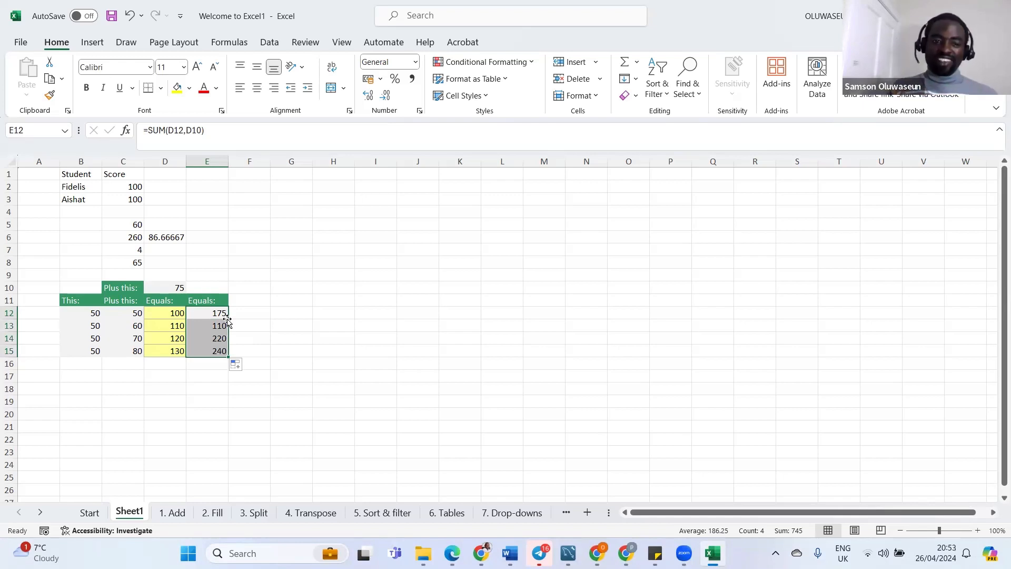
Examine the cell references in the SUM formulas of E12, E13 and E14, and check D10 against E12
left_click(220, 310)
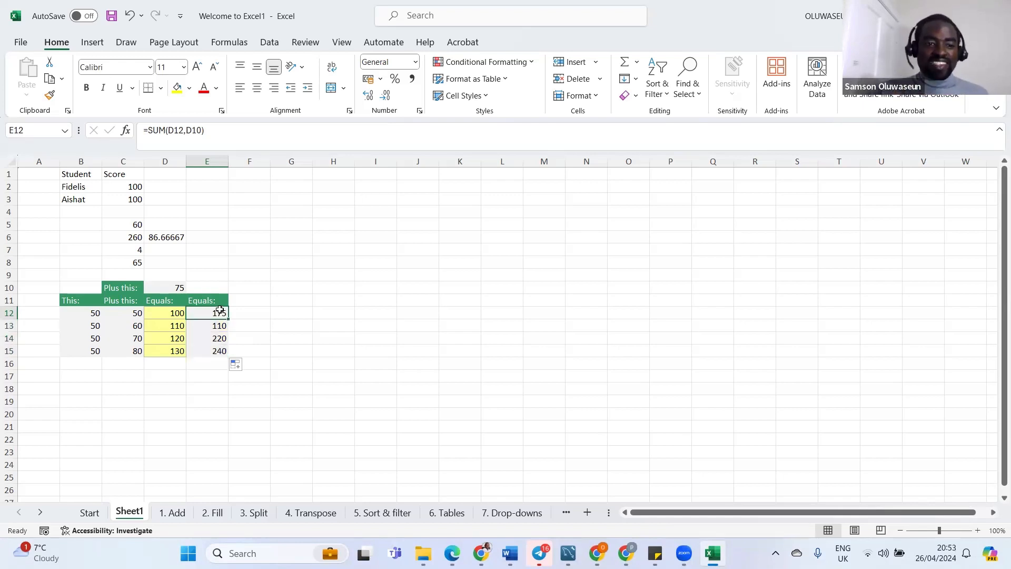
key("F2")
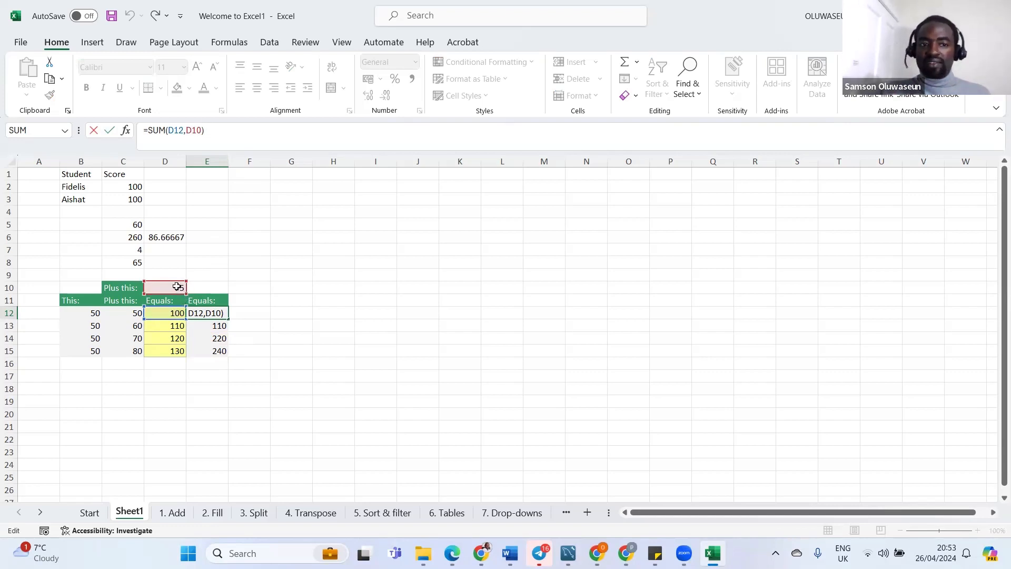
key("Return")
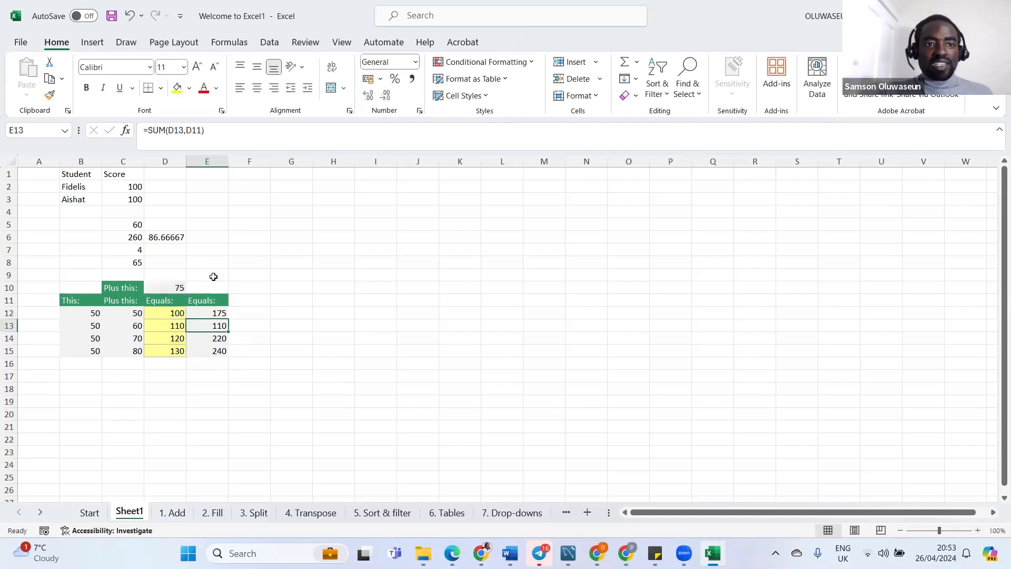
key("F2")
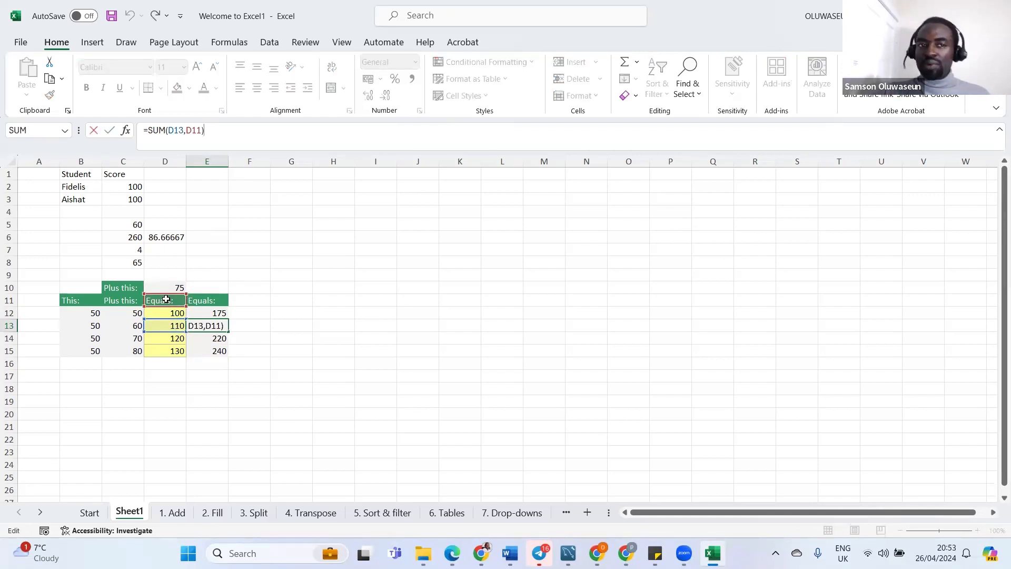
key("Return")
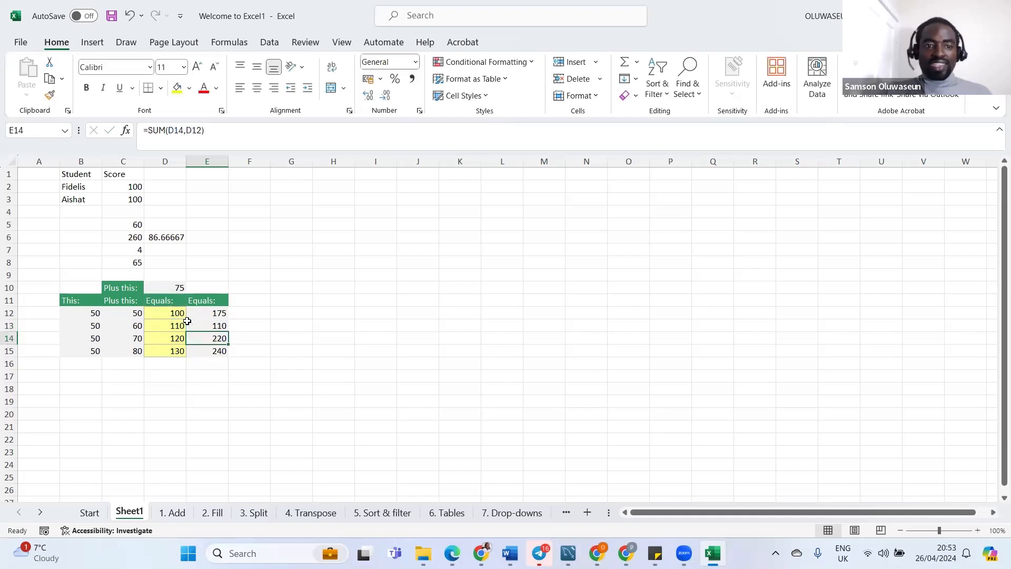
left_click(184, 142)
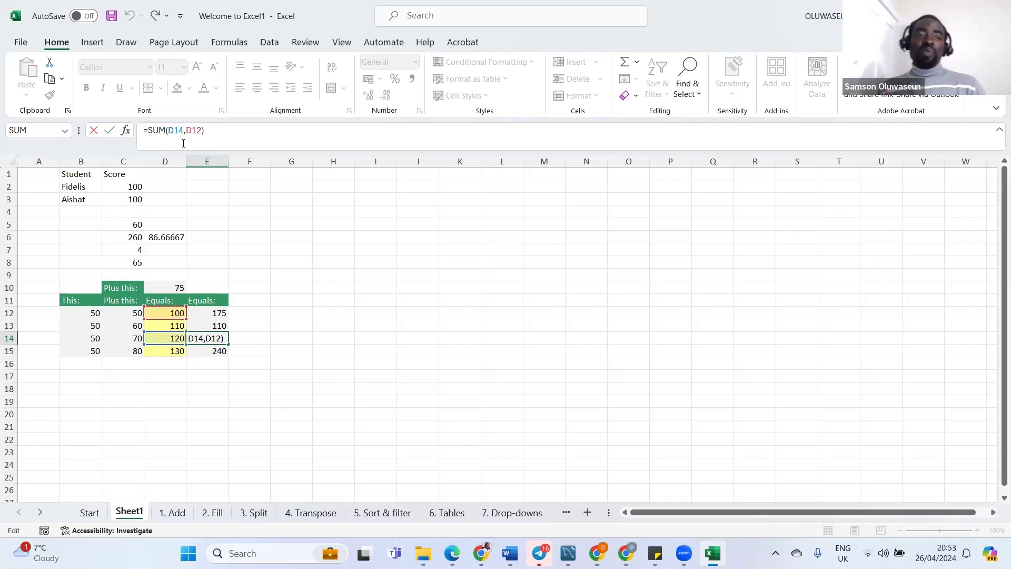
key("ctrl+Return")
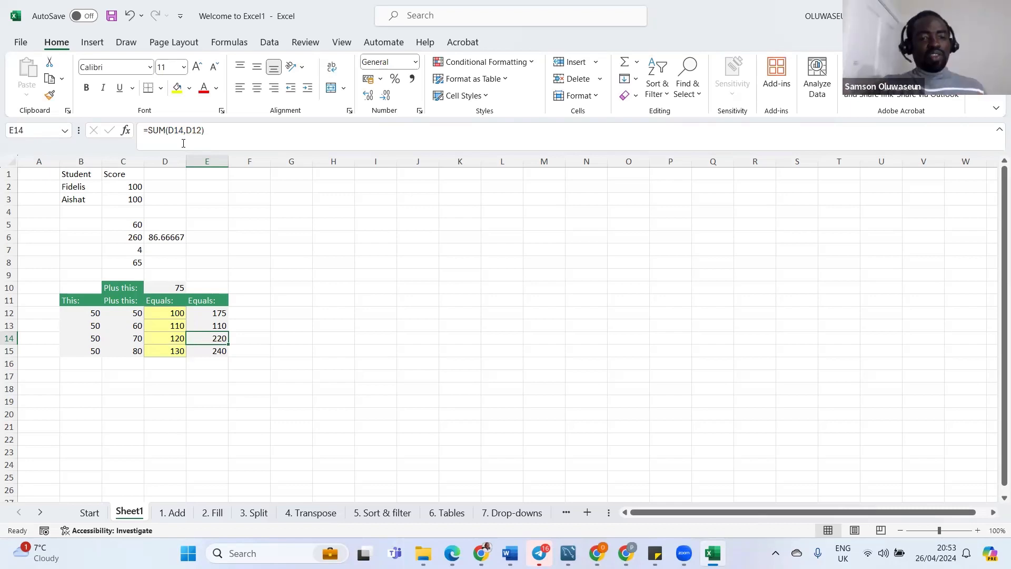
left_click(156, 289)
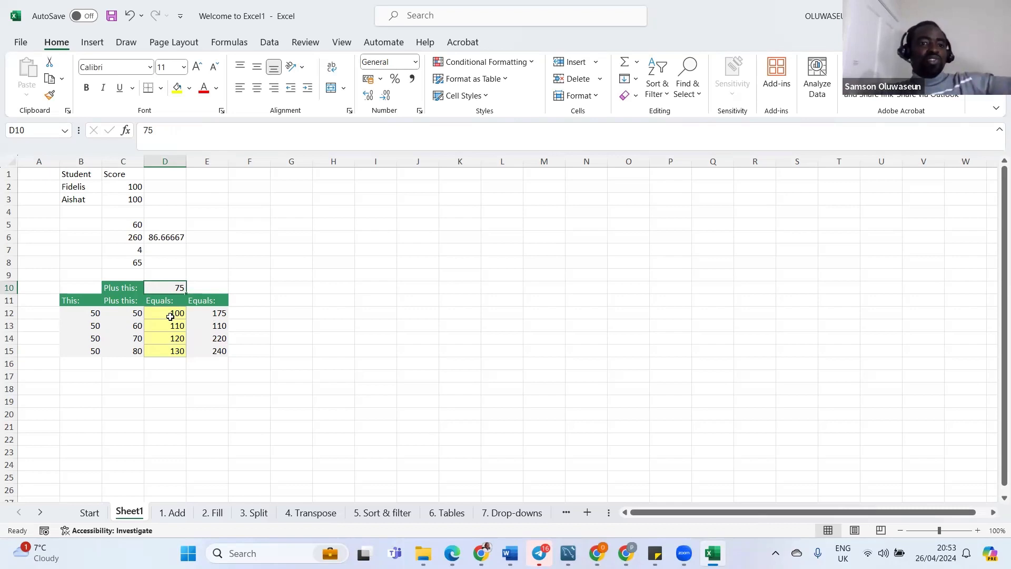
left_click(206, 314)
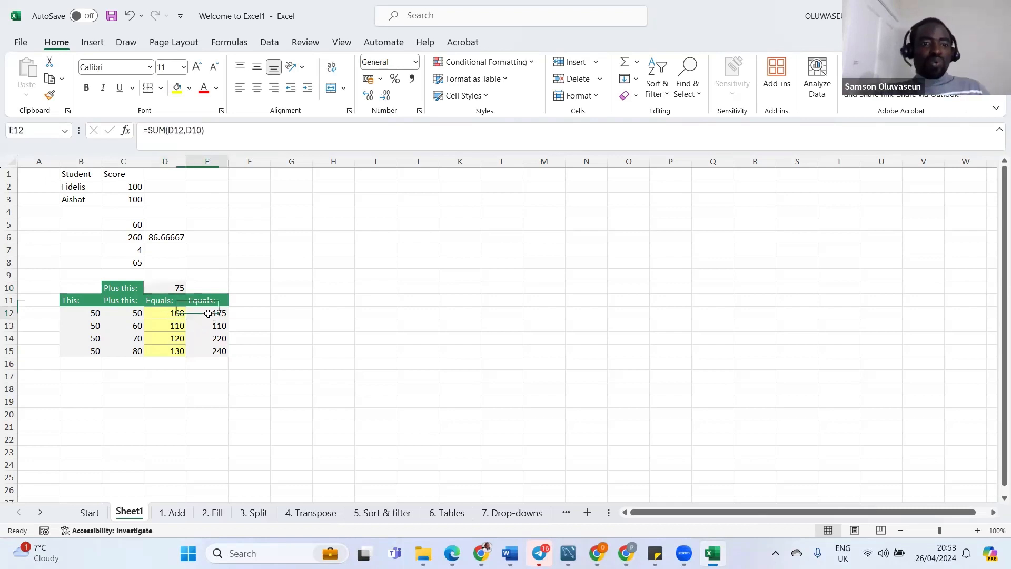
Change the formula in E12 to =SUM(D12,$D$10) with an absolute reference and fill it down through E15
left_click(183, 130)
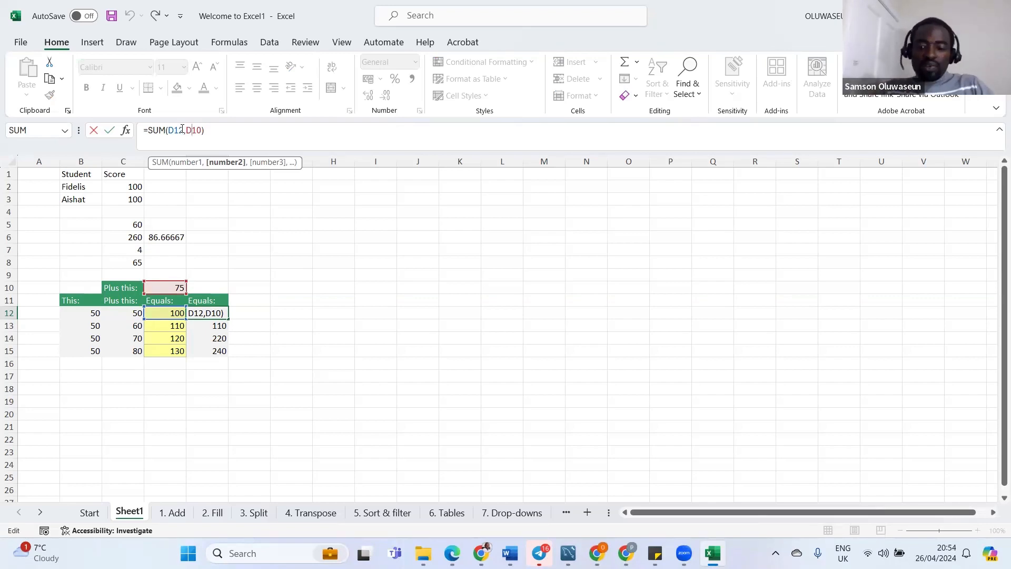
type("$D")
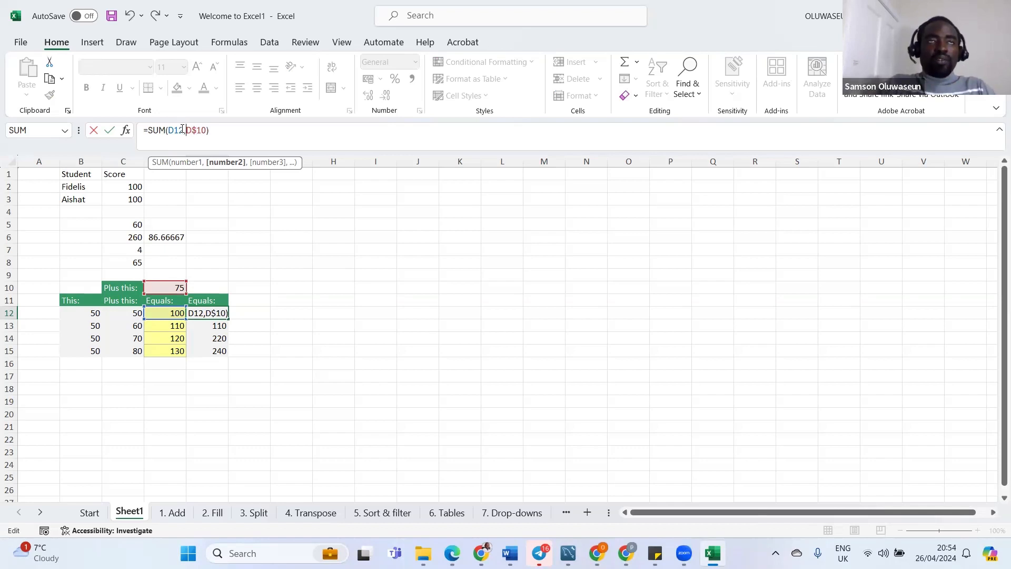
type("$")
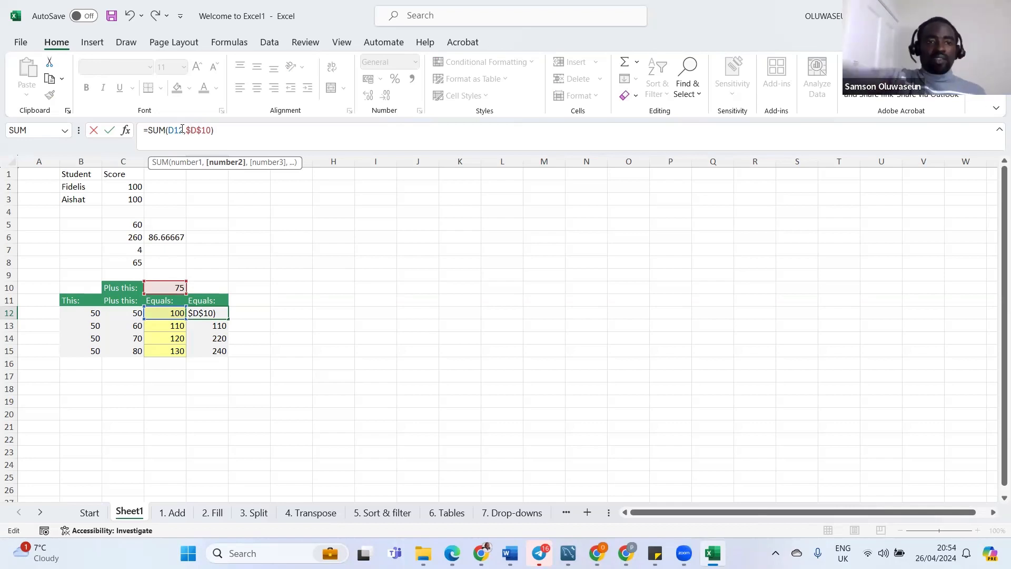
key("Return")
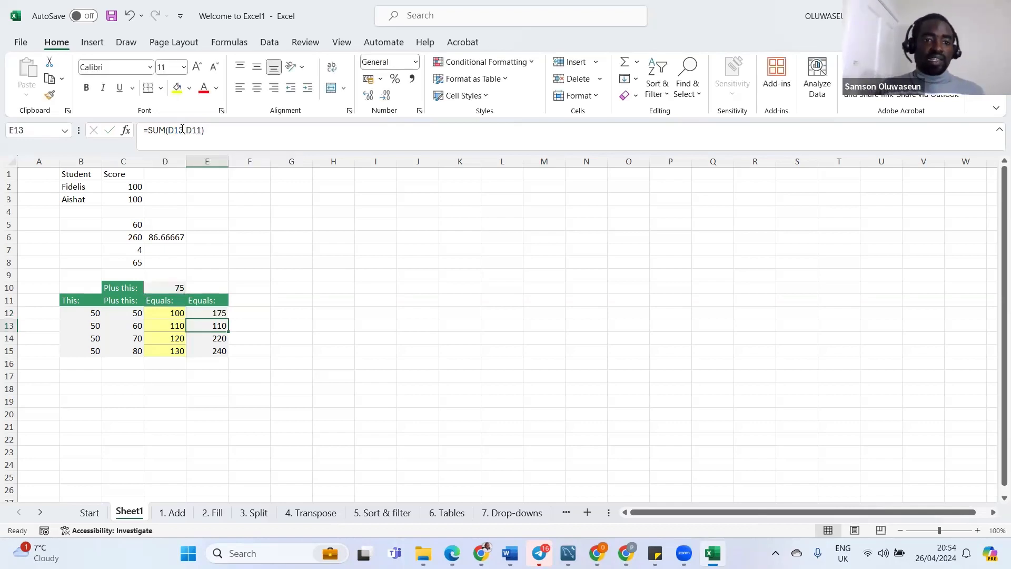
left_click(205, 312)
double_click(229, 312)
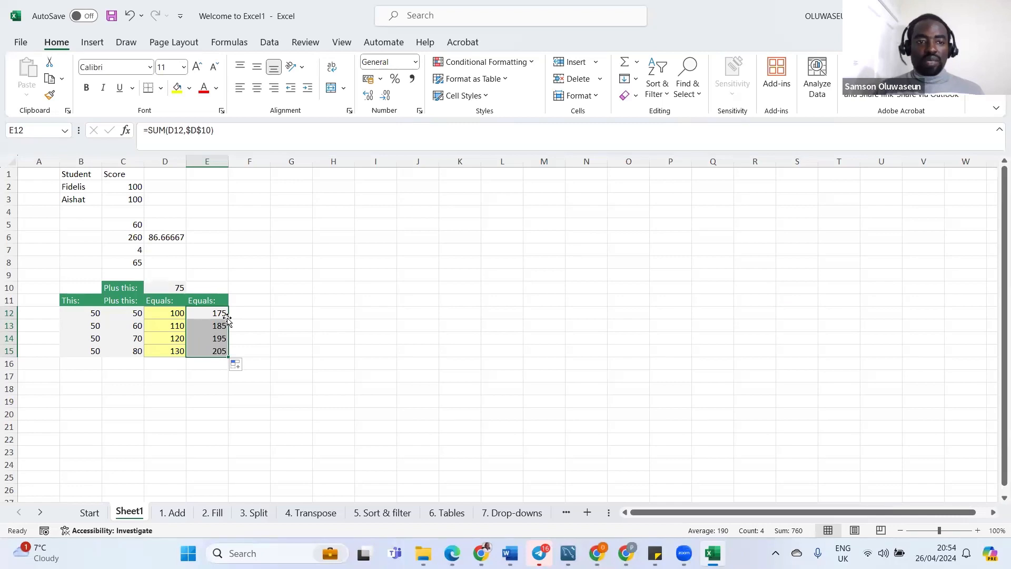
Examine how the references behave in the filled SUM formulas of E13, E14 and E15, and check D15 and E12
left_click(209, 324)
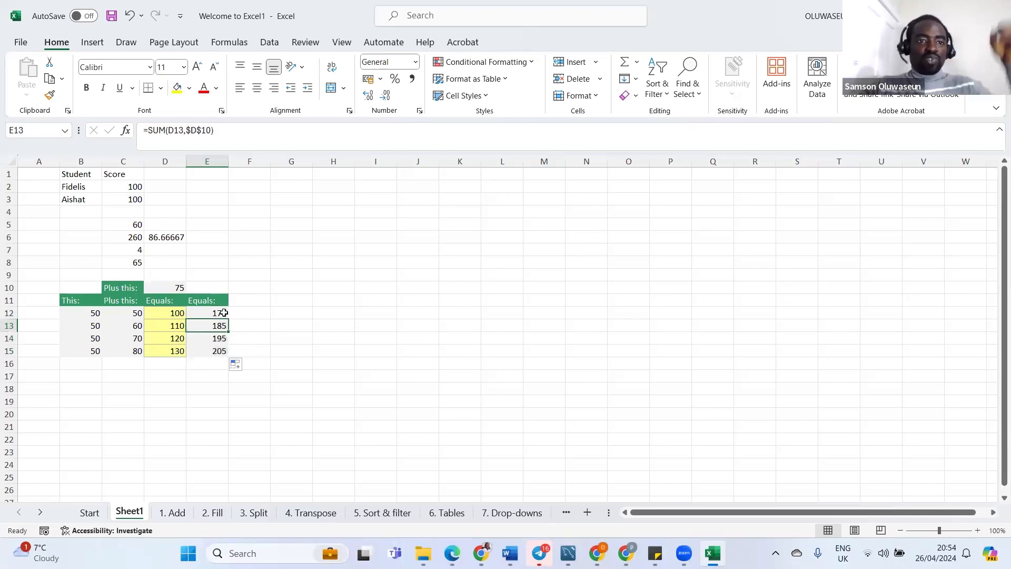
left_click(211, 338)
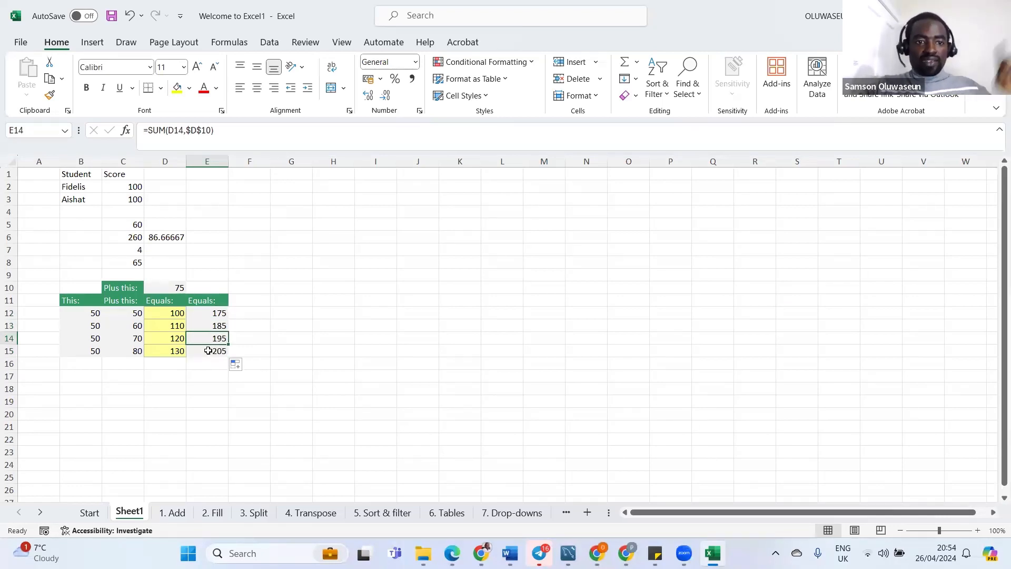
left_click(206, 351)
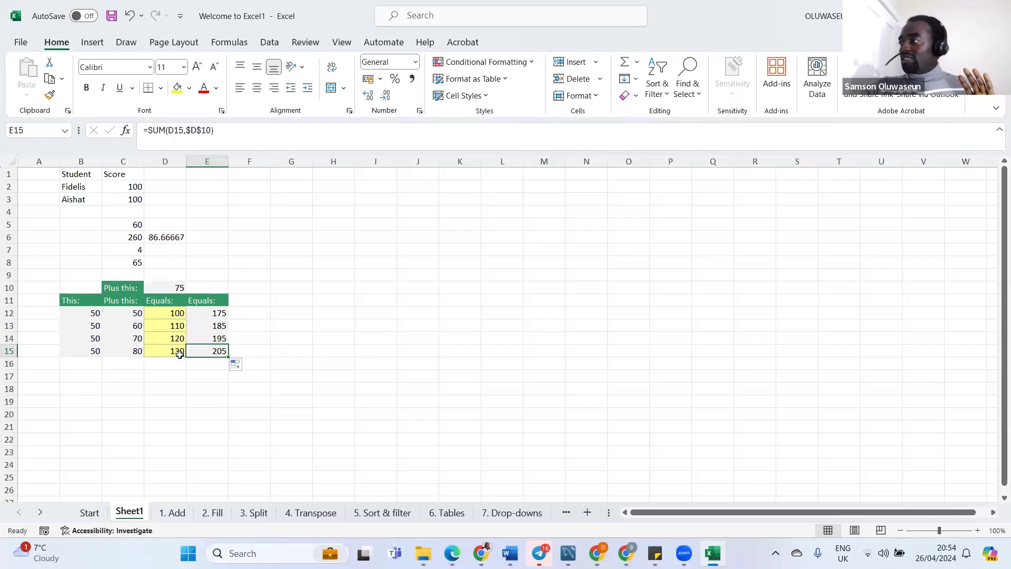
left_click(179, 353)
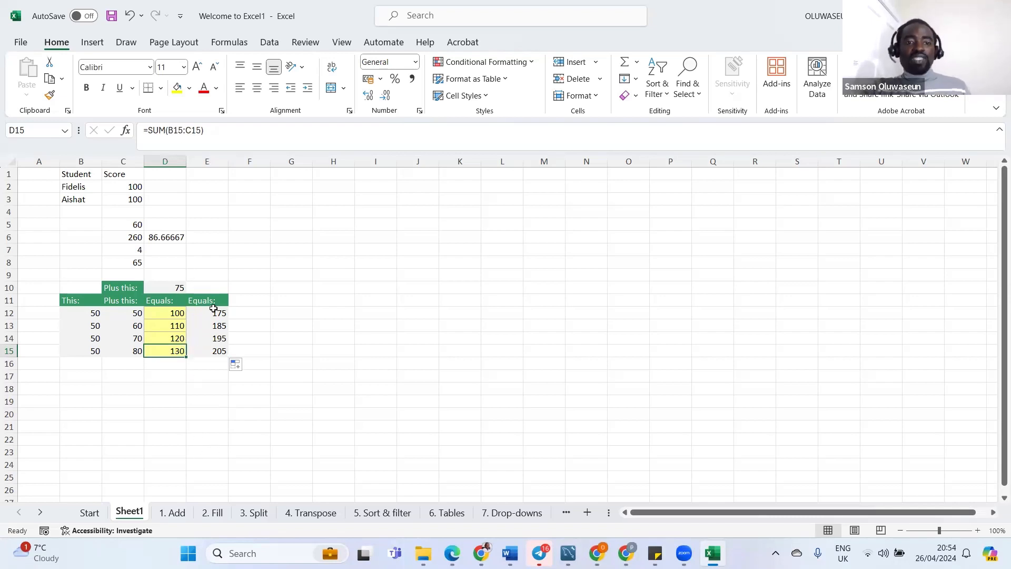
left_click_drag(213, 310, 216, 352)
left_click(301, 311)
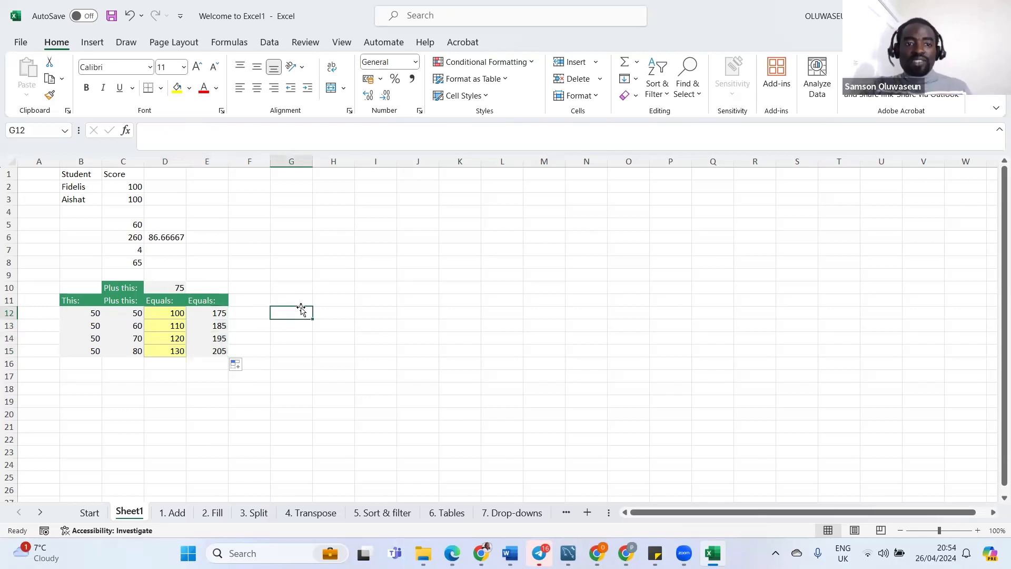
left_click(221, 312)
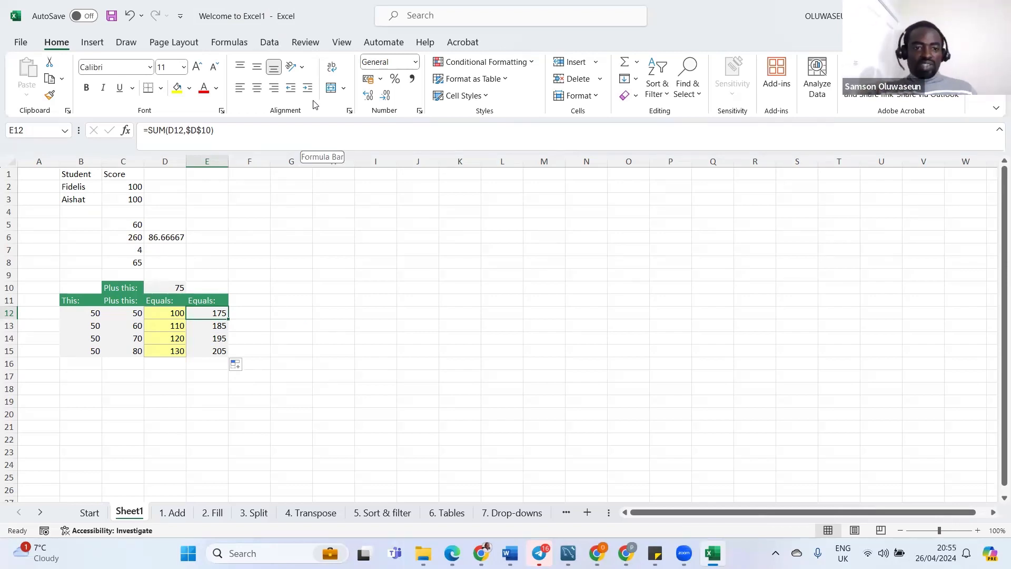
Open the 2. Fill worksheet and look over its instructions on filling right and copying cells
left_click(205, 516)
scroll(278, 396, "down", 4)
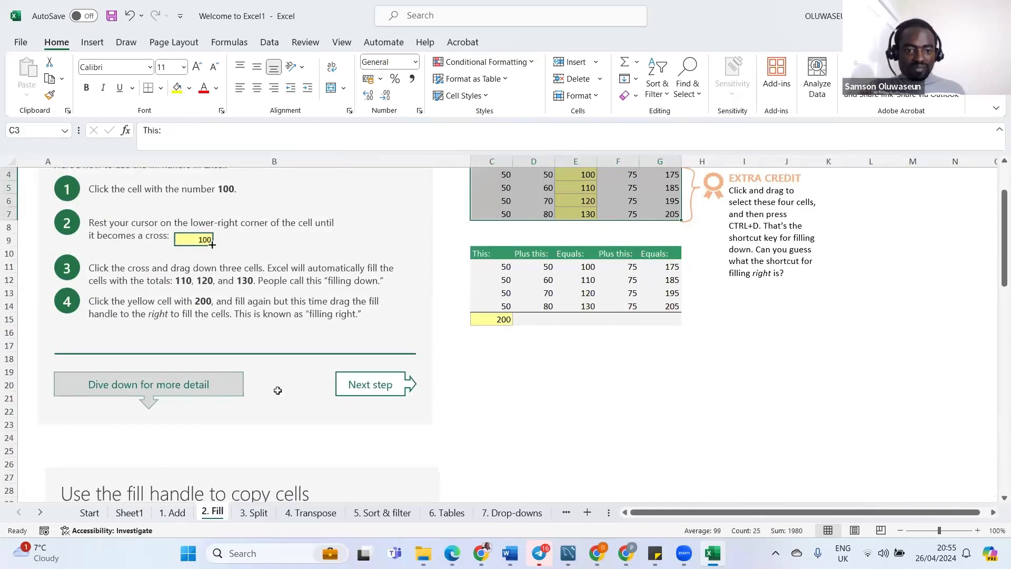
scroll(278, 396, "down", 3)
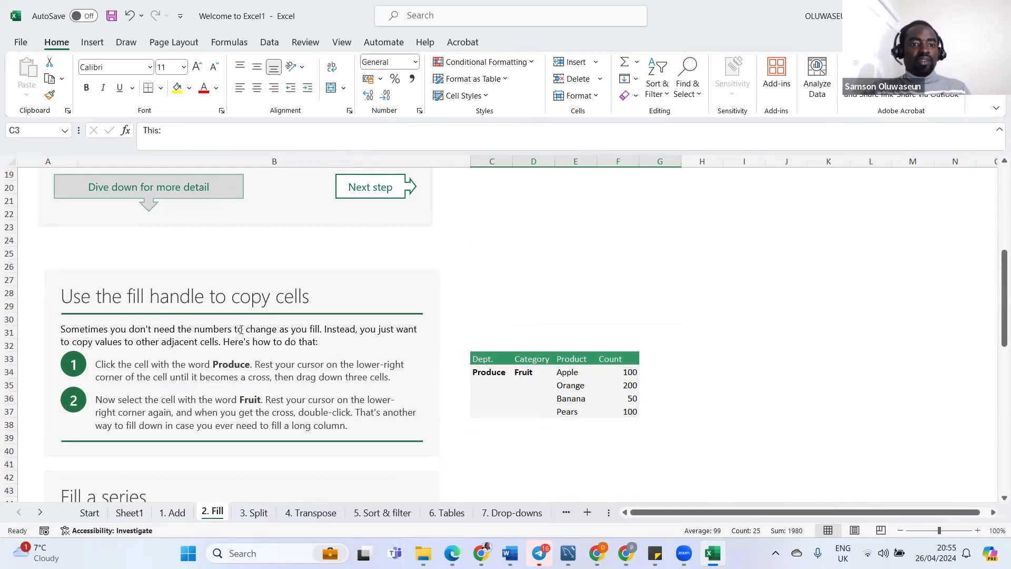
scroll(241, 329, "up", 5)
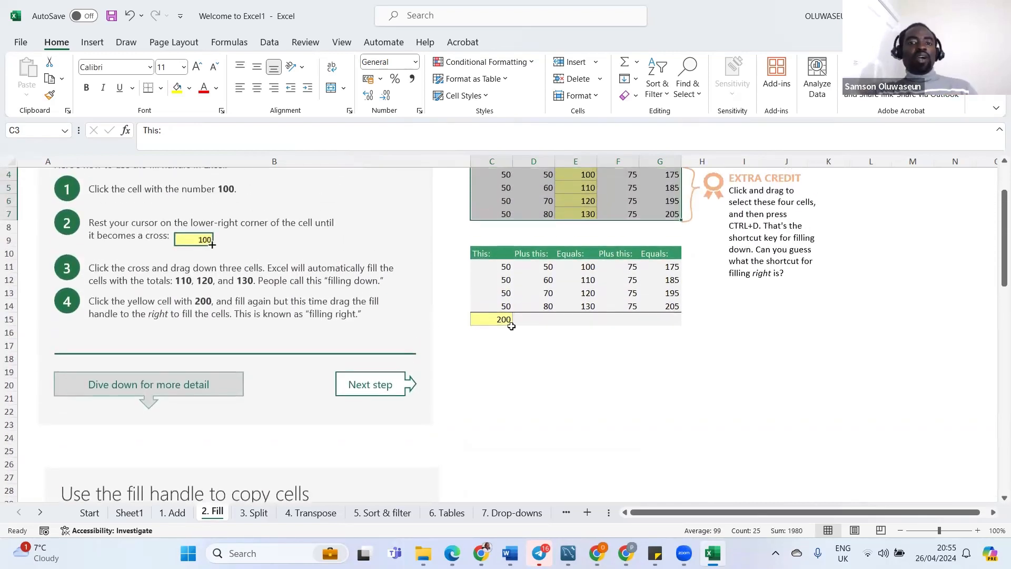
Try filling the yellow total in C15 right through G15 with the fill handle twice, undoing the fill each time
left_click(507, 322)
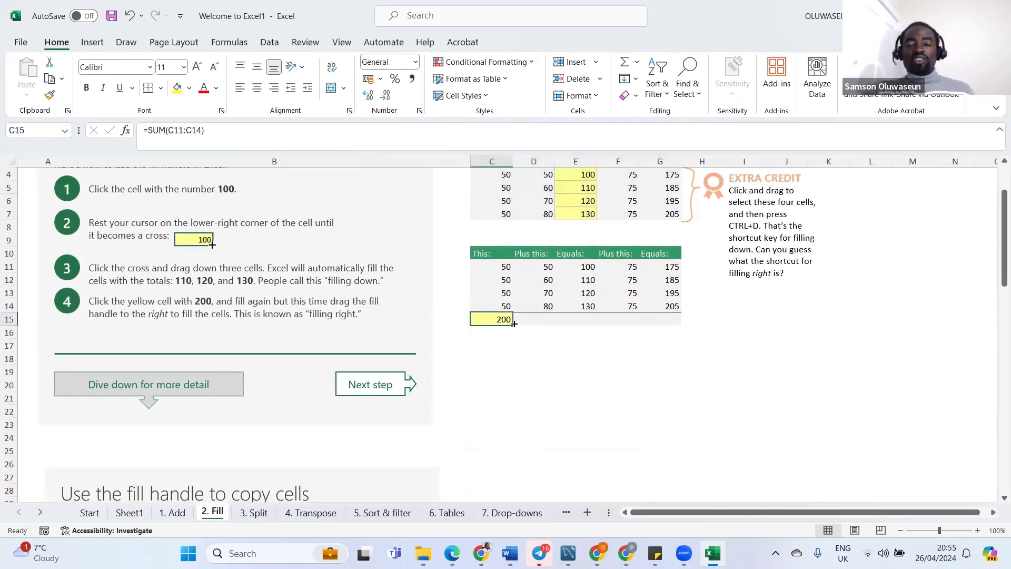
left_click_drag(514, 323, 514, 323)
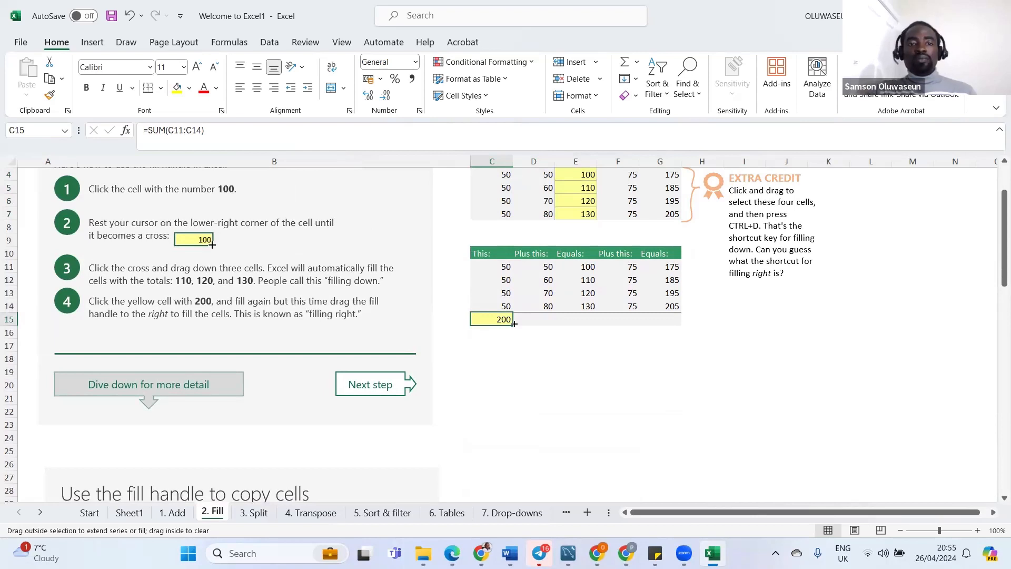
left_click_drag(514, 323, 514, 324)
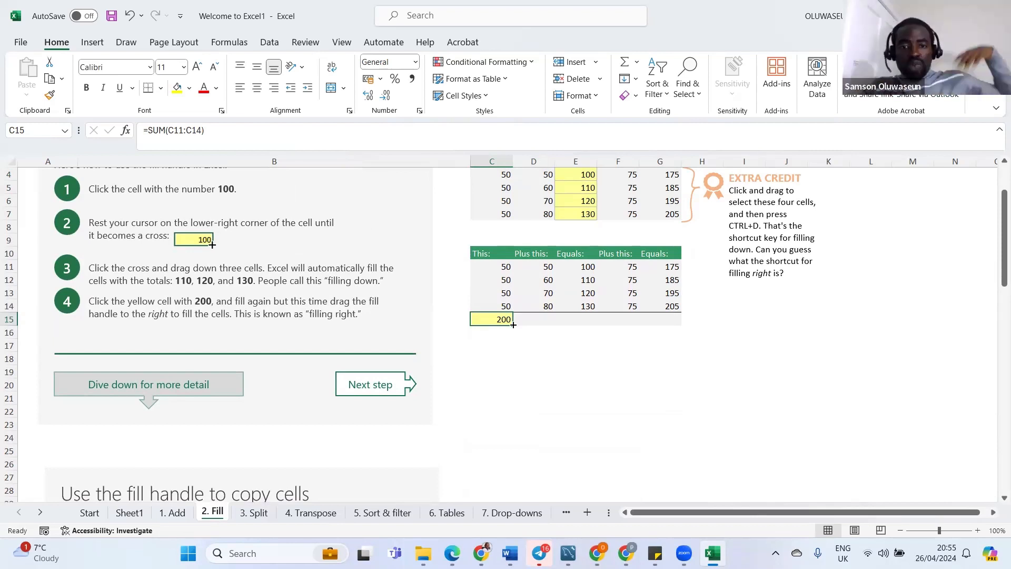
left_click_drag(514, 324, 666, 323)
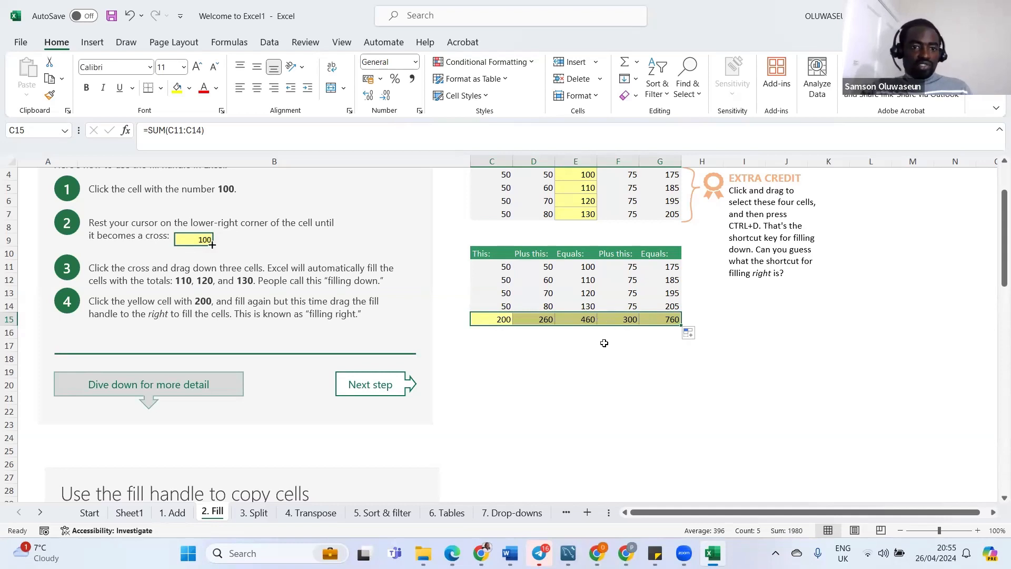
key("ctrl+z")
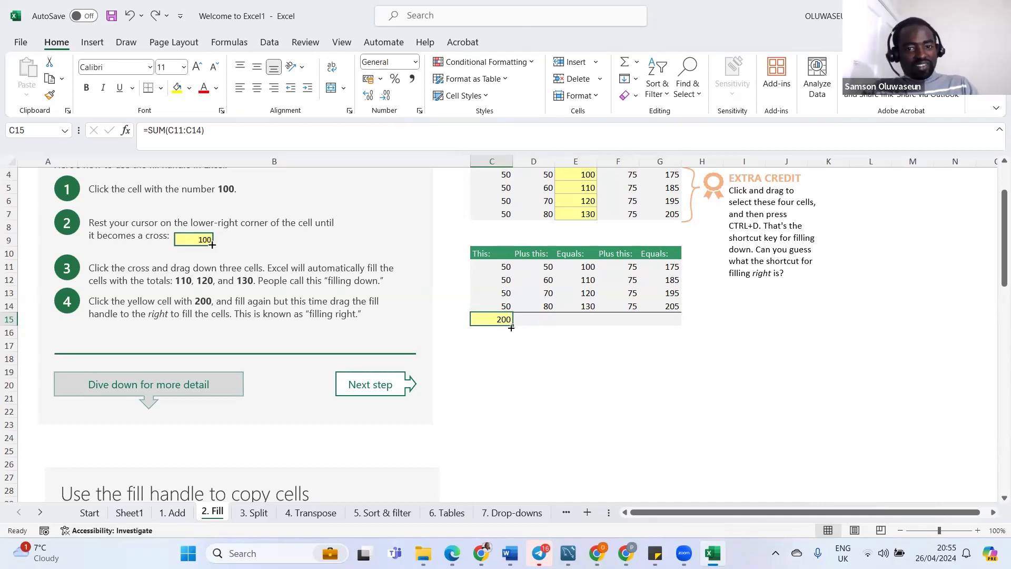
left_click_drag(511, 328, 666, 319)
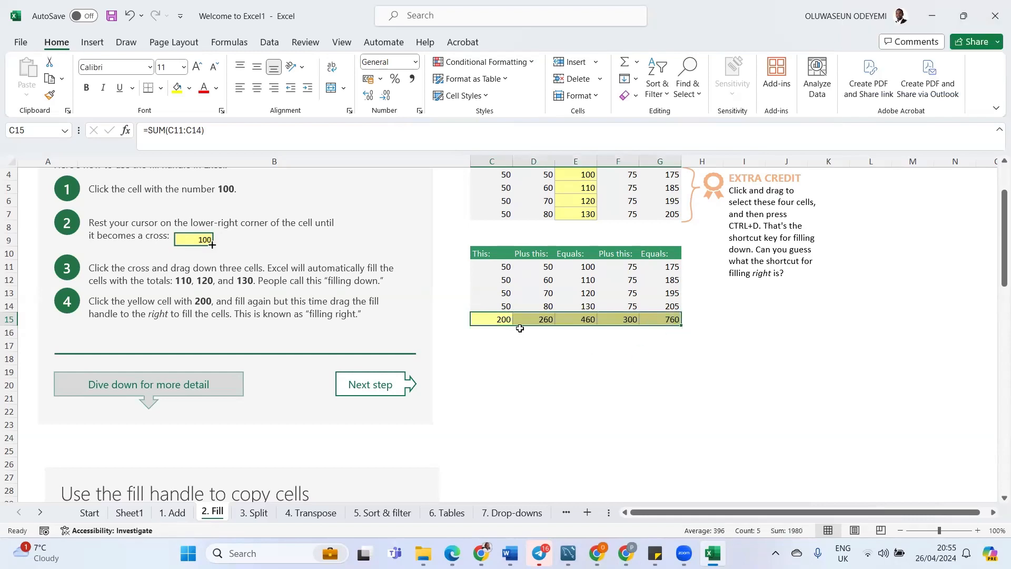
key("ctrl+z")
Try the fill-down command on the total row C15:G15, dismiss the quick analysis options, and undo the fill
left_click_drag(506, 319, 656, 314)
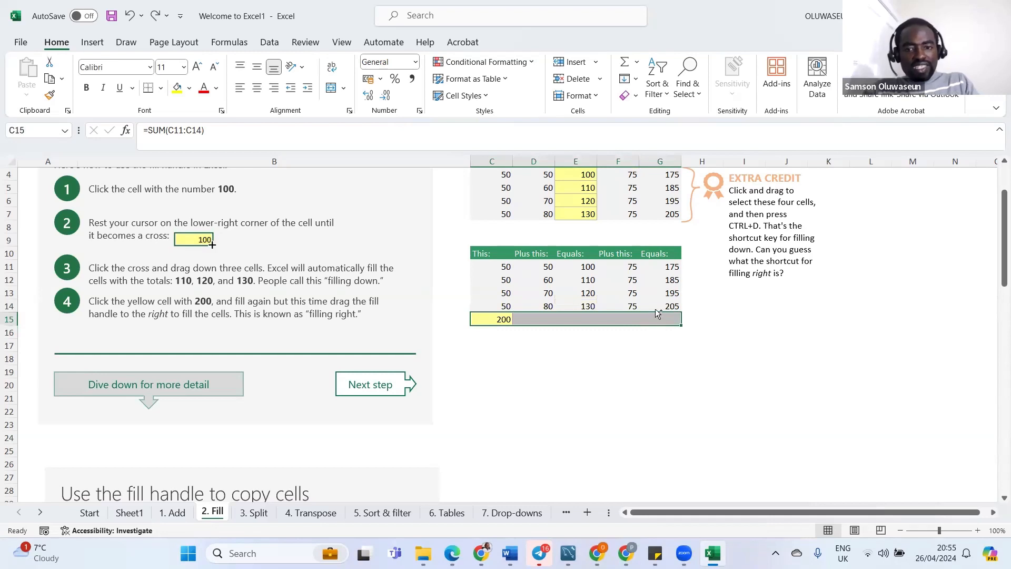
key("ctrl+d")
key("ctrl+q")
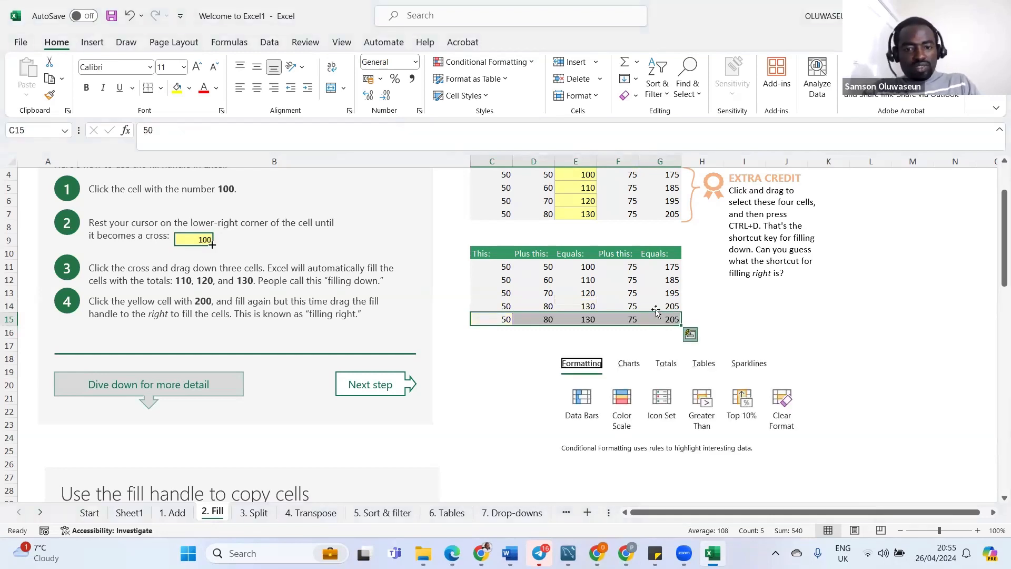
left_click(539, 354)
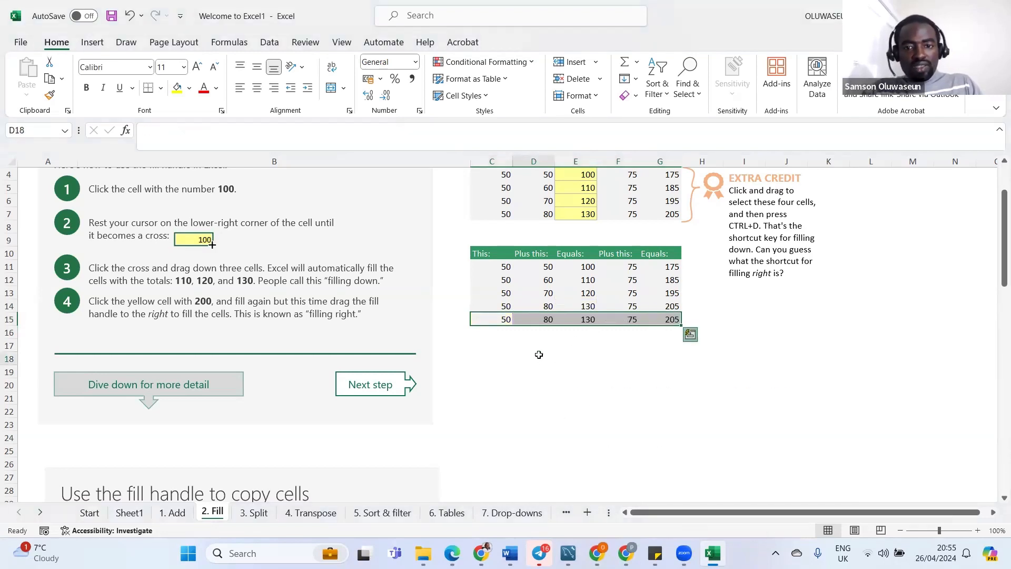
key("ctrl+z")
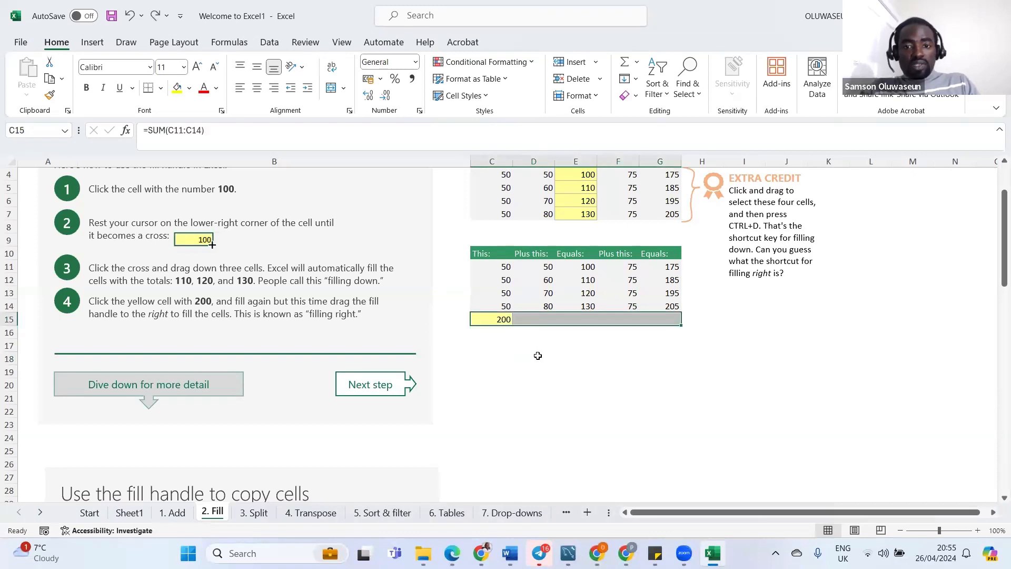
Copy the total formula in C15 and paste it into D15:G15
left_click(500, 320)
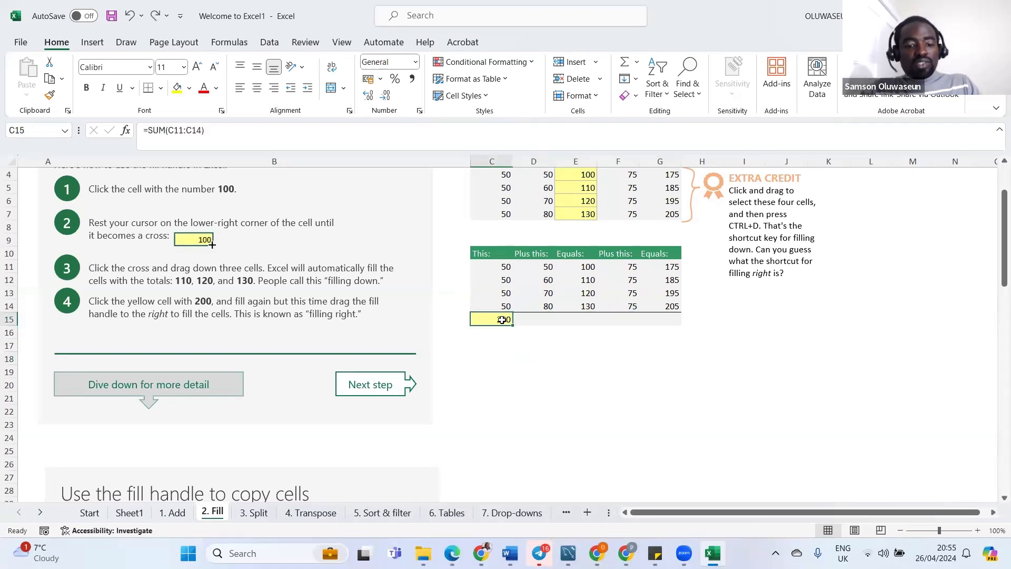
key("ctrl+c")
left_click_drag(529, 319, 672, 329)
key("ctrl+v")
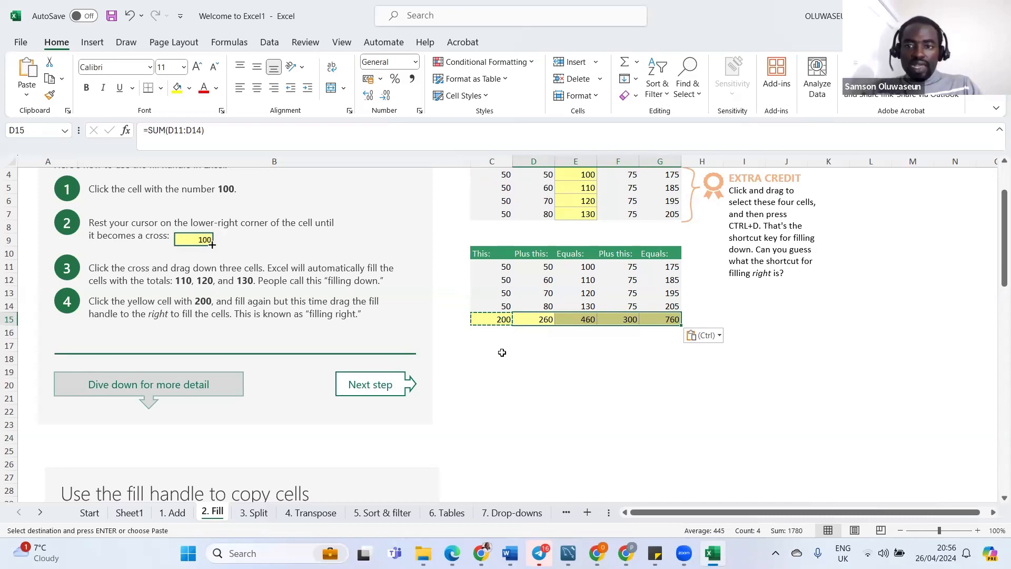
Enter the date 26/04/2024 in C19 and fill it down through C24 as a date series with the fill handle
scroll(490, 377, "down", 6)
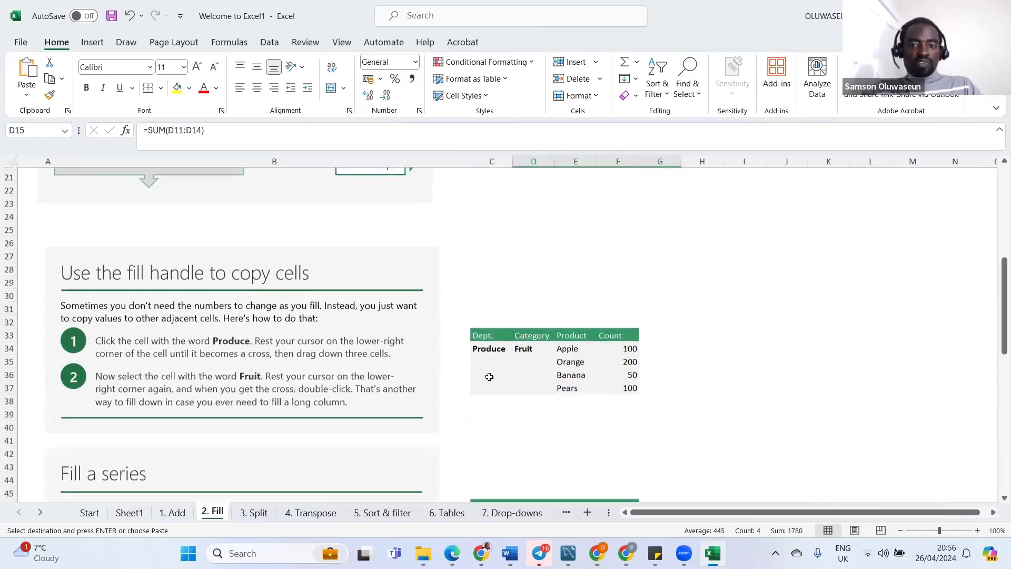
scroll(495, 332, "up", 5)
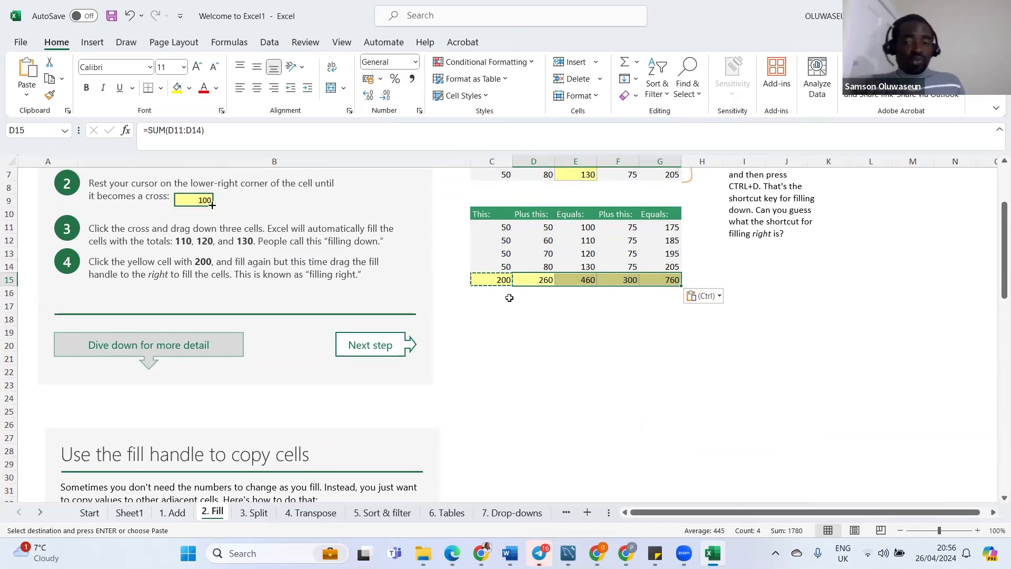
left_click(543, 330)
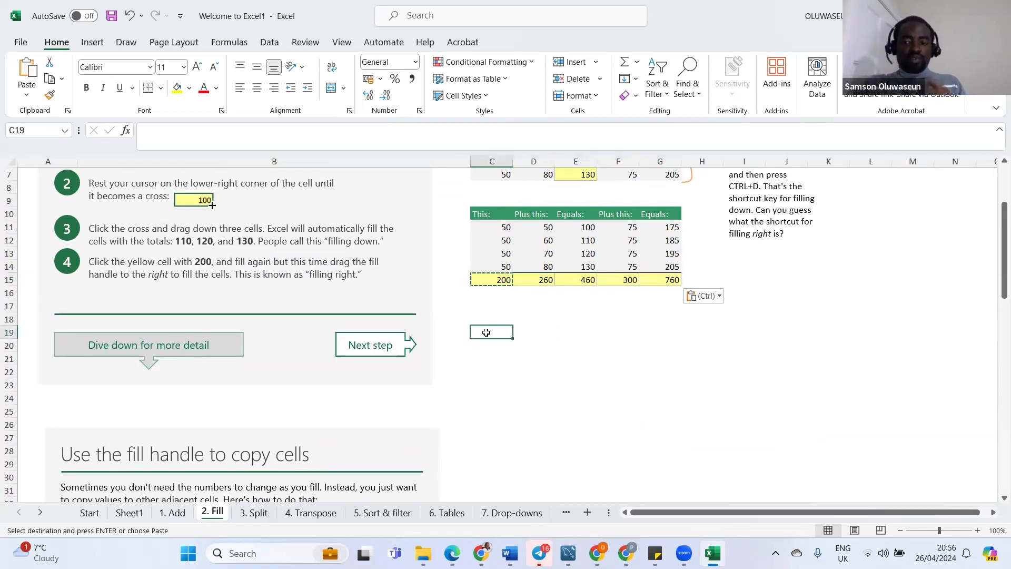
type("2")
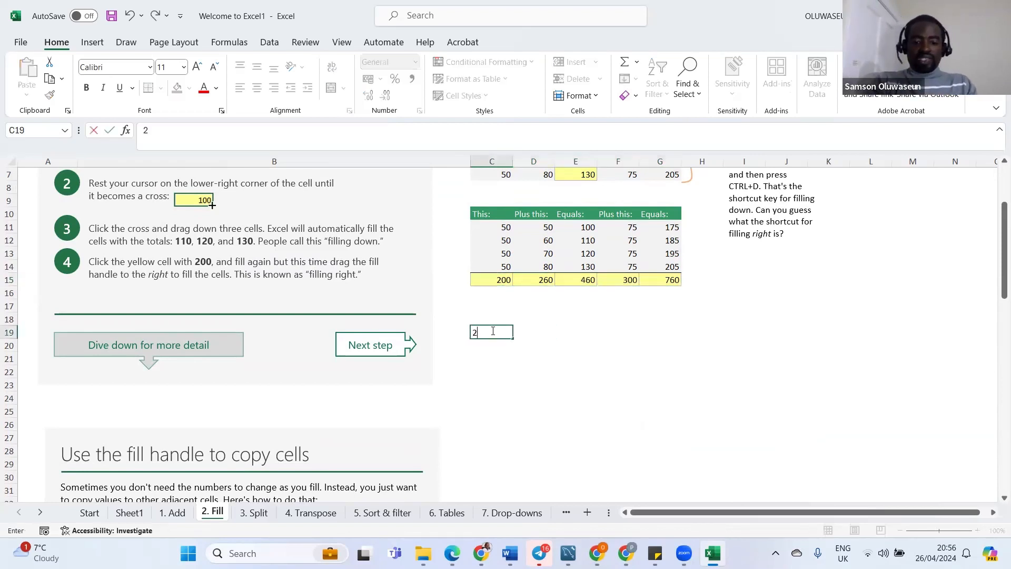
type("6/04")
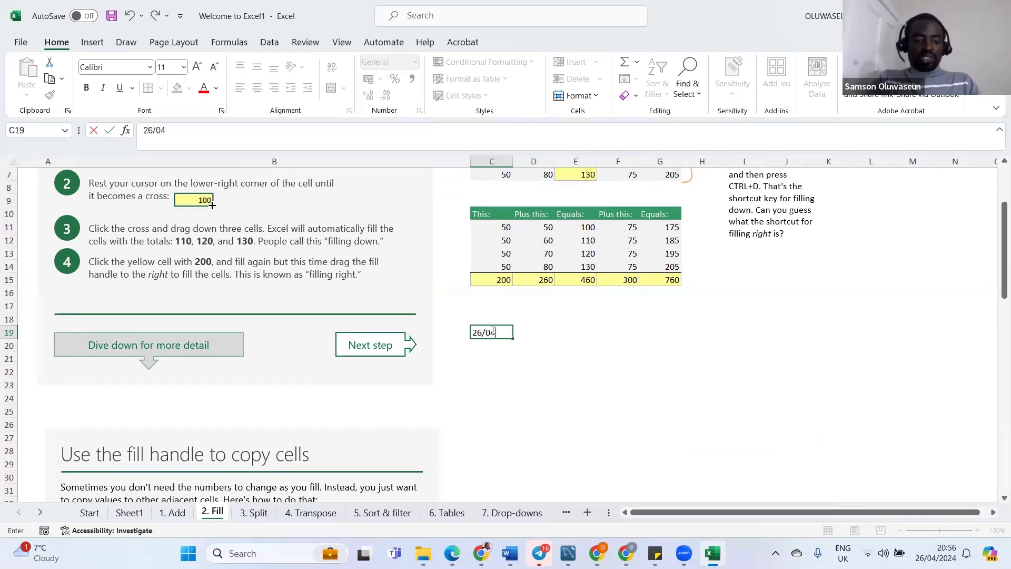
type("/202")
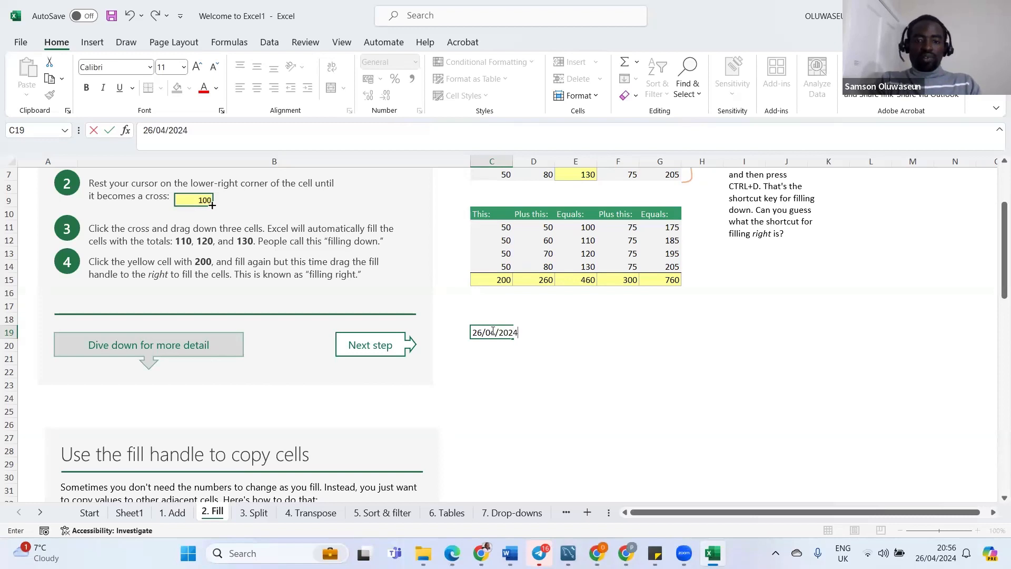
type("4")
left_click(582, 447)
left_click(496, 333)
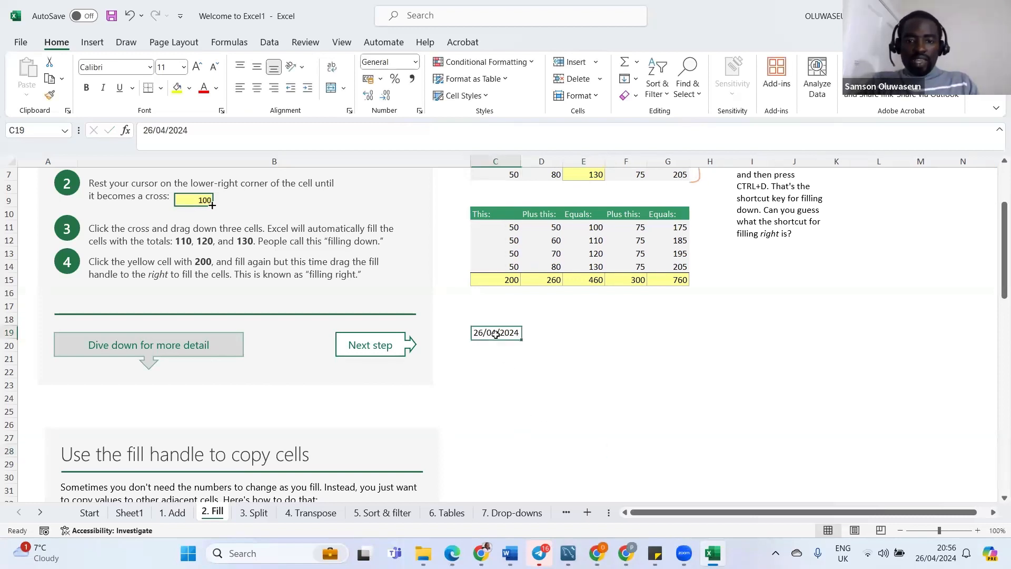
left_click_drag(522, 335, 521, 401)
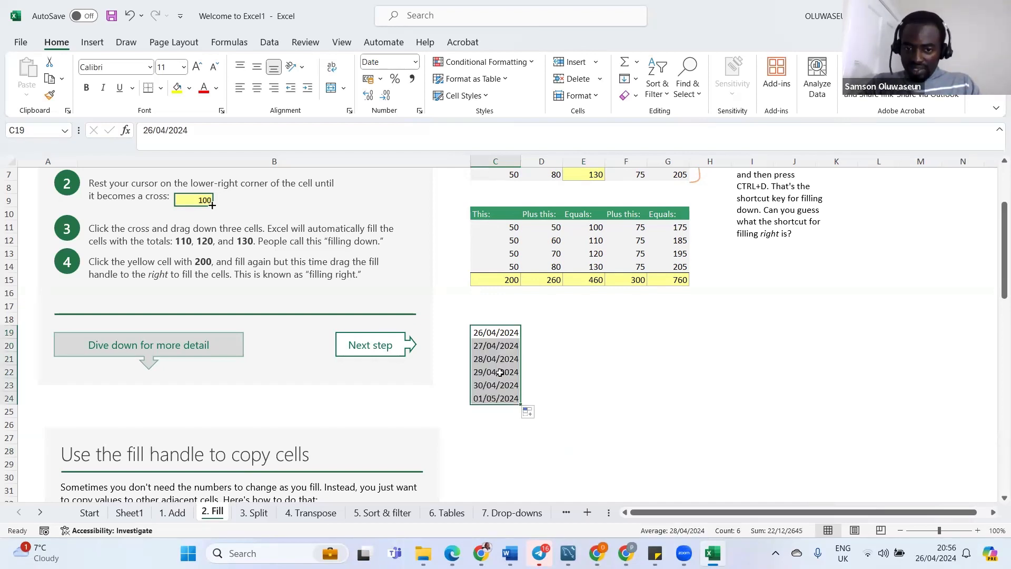
Copy the date in C19 and paste it over the dates in C20:C24
left_click(490, 334)
key("ctrl+c")
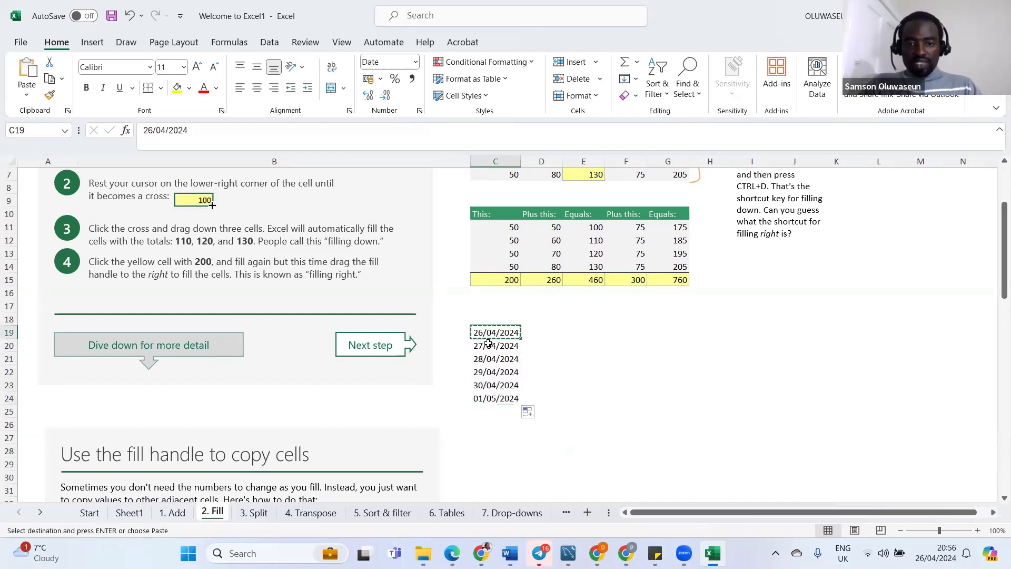
left_click_drag(489, 346, 486, 400)
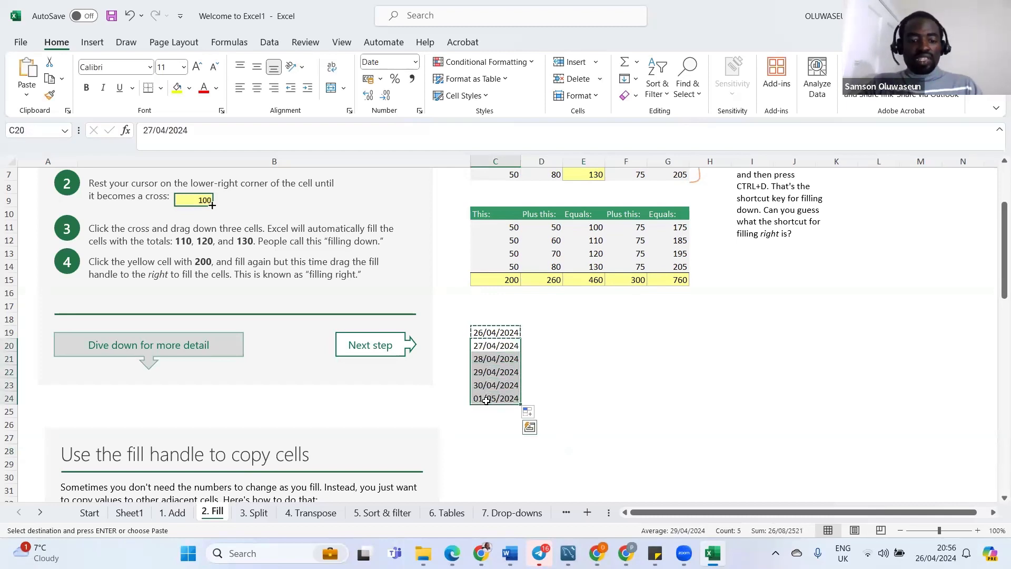
key("ctrl+v")
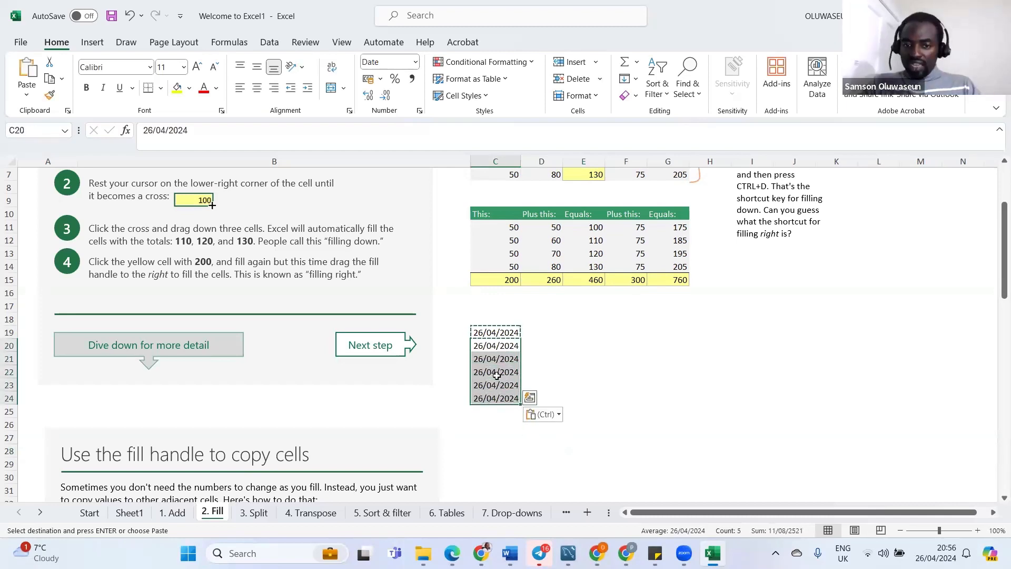
Clear all the practice dates below the totals table, covering C18:C25
left_click_drag(474, 316, 499, 402)
key("Delete")
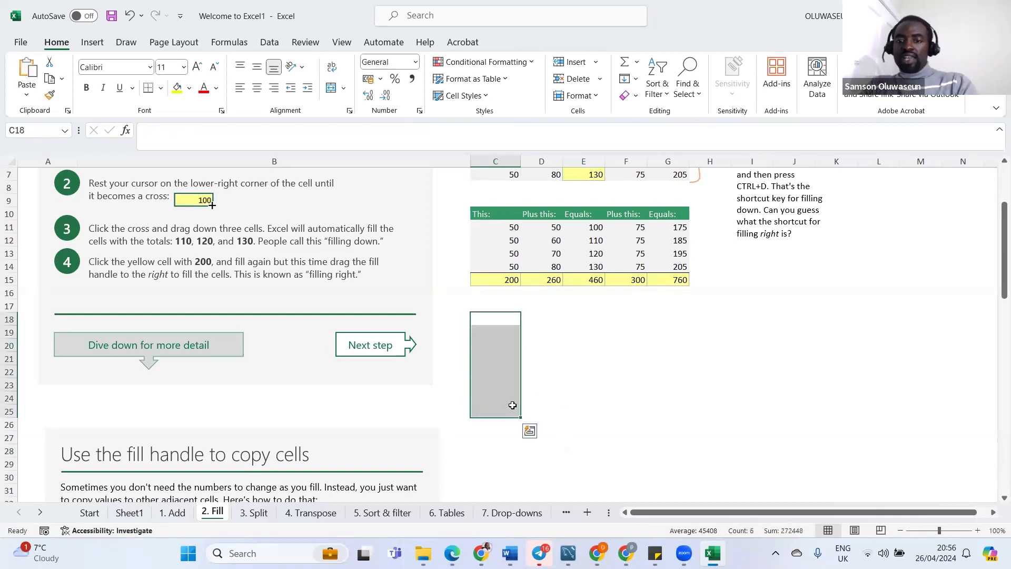
left_click(639, 396)
Fill Produce down from C34 to C37 and Fruit down from D34 to D37 with the fill handle
scroll(640, 396, "down", 4)
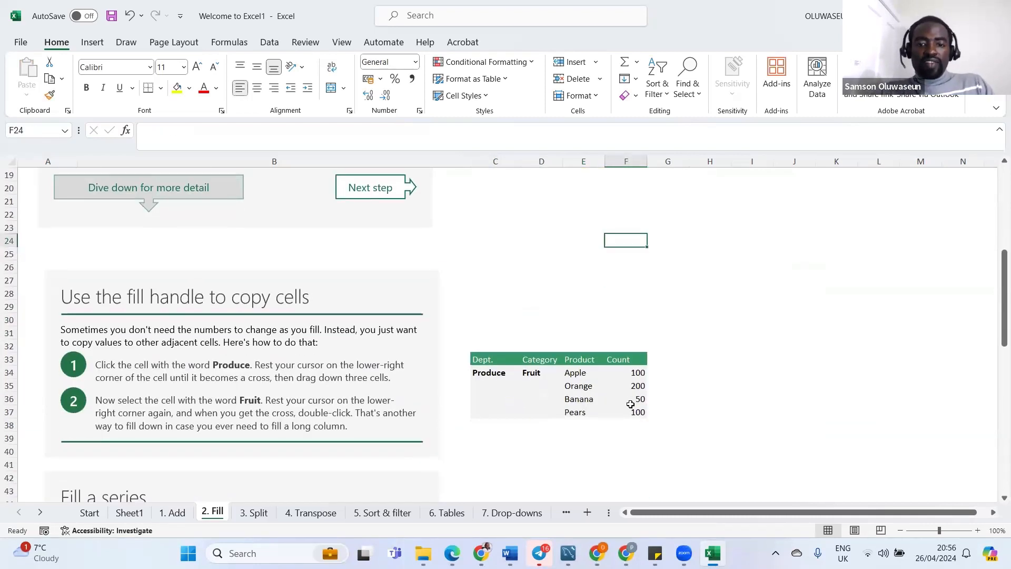
left_click(493, 371)
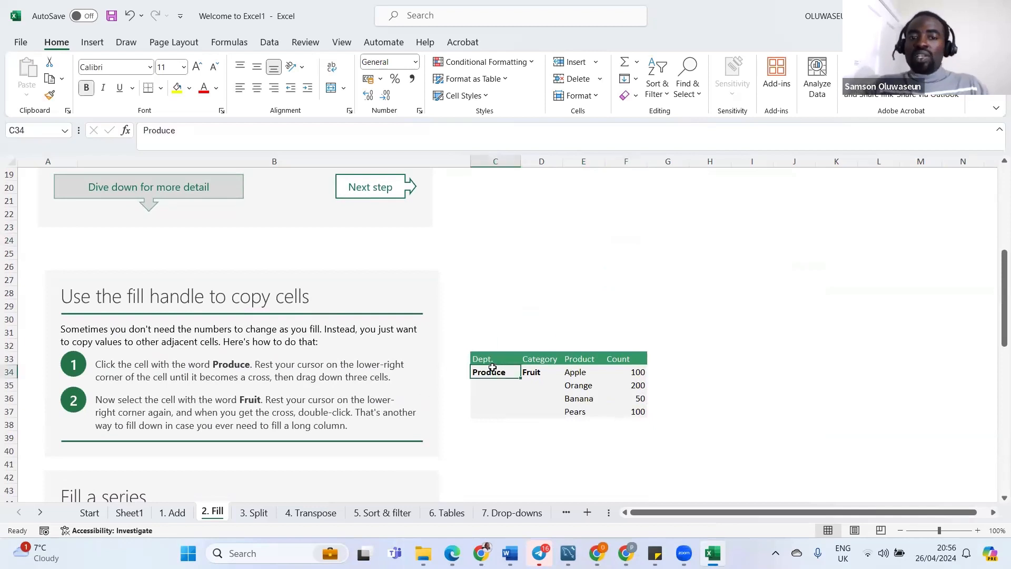
double_click(521, 377)
left_click(532, 375)
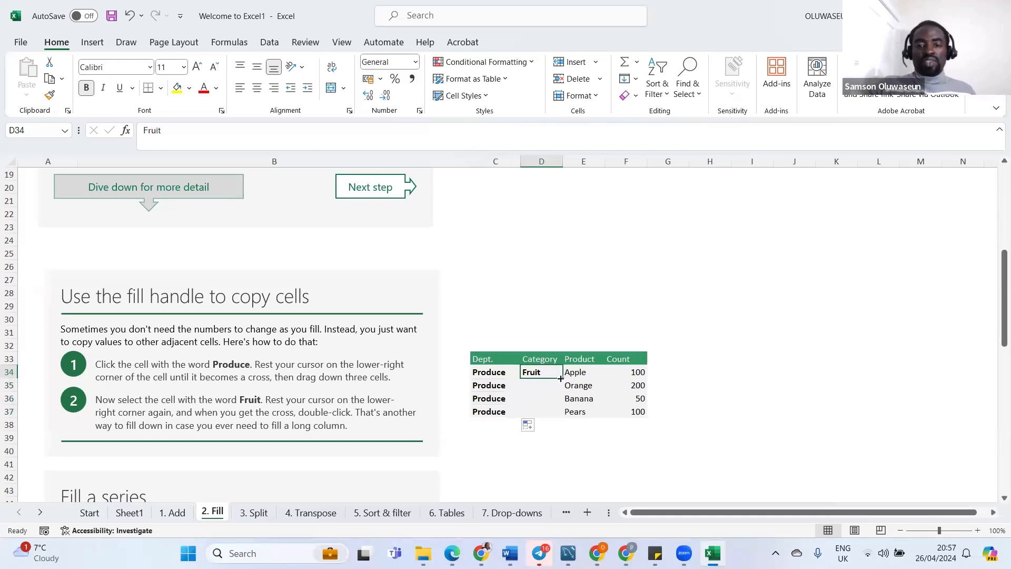
double_click(562, 378)
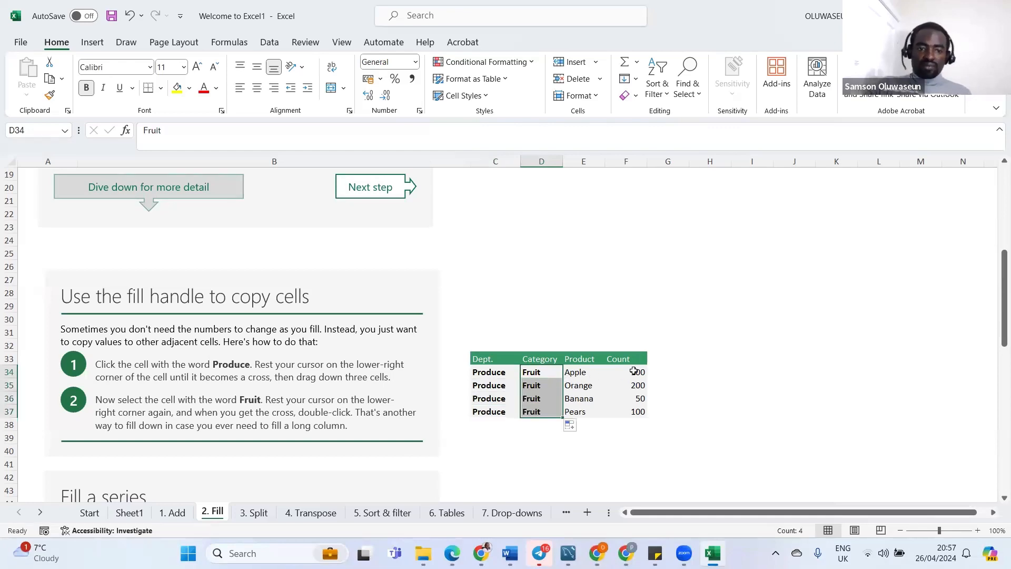
Fill the Week 1 series down from C47 to C50 and the Jan month series right from D46 to F46
scroll(639, 371, "down", 2)
scroll(636, 358, "down", 4)
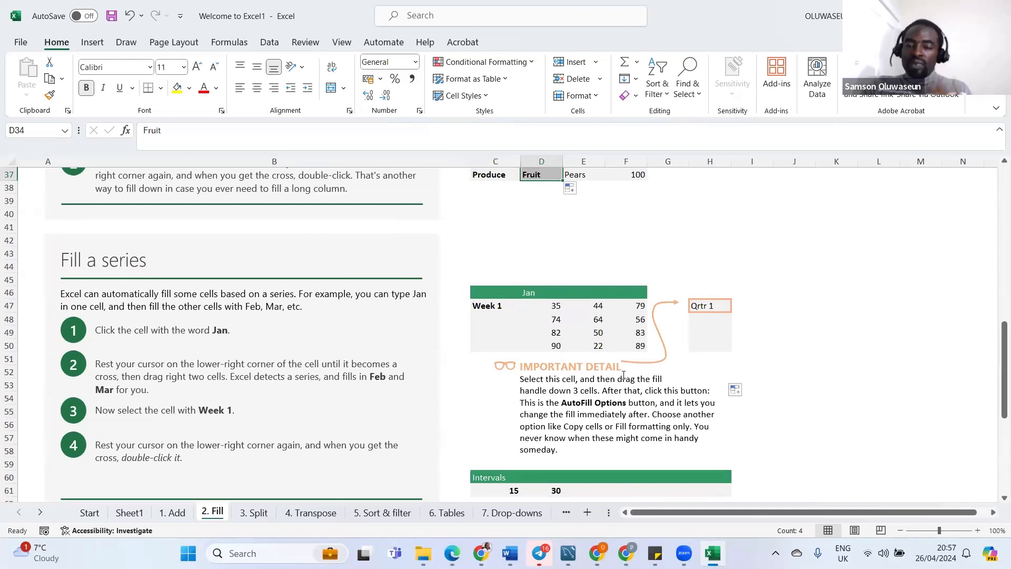
left_click(492, 309)
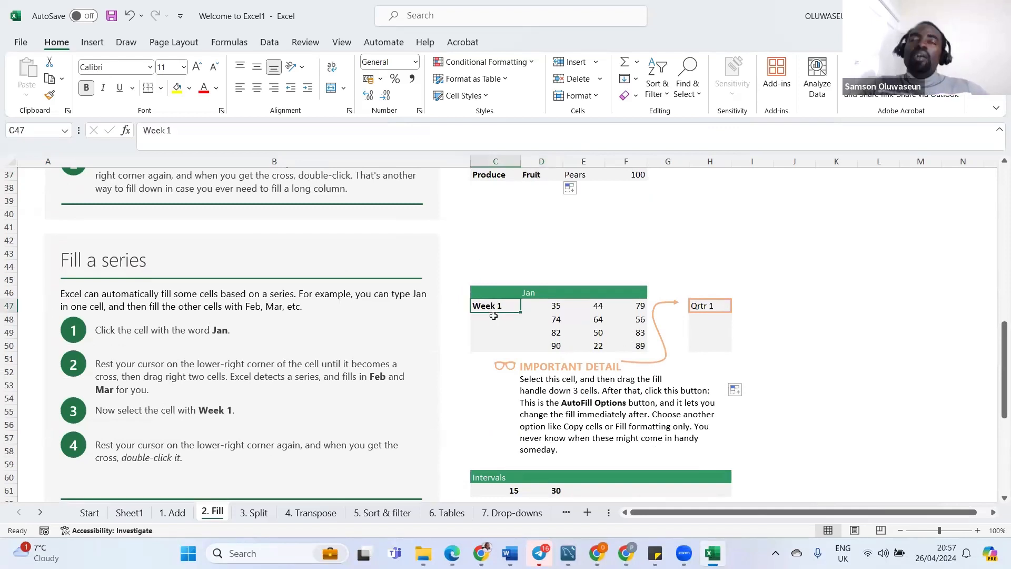
double_click(521, 315)
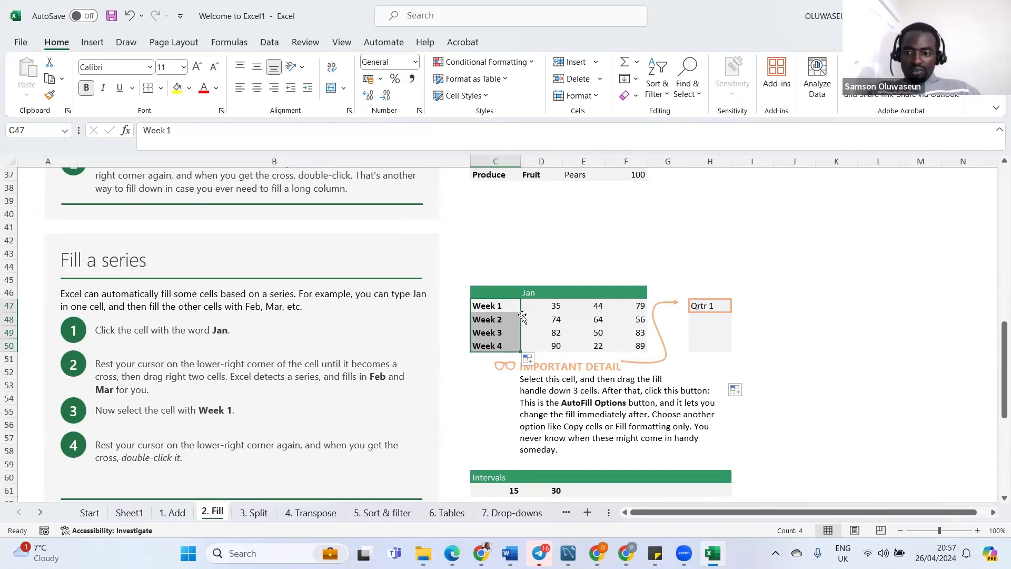
left_click(532, 294)
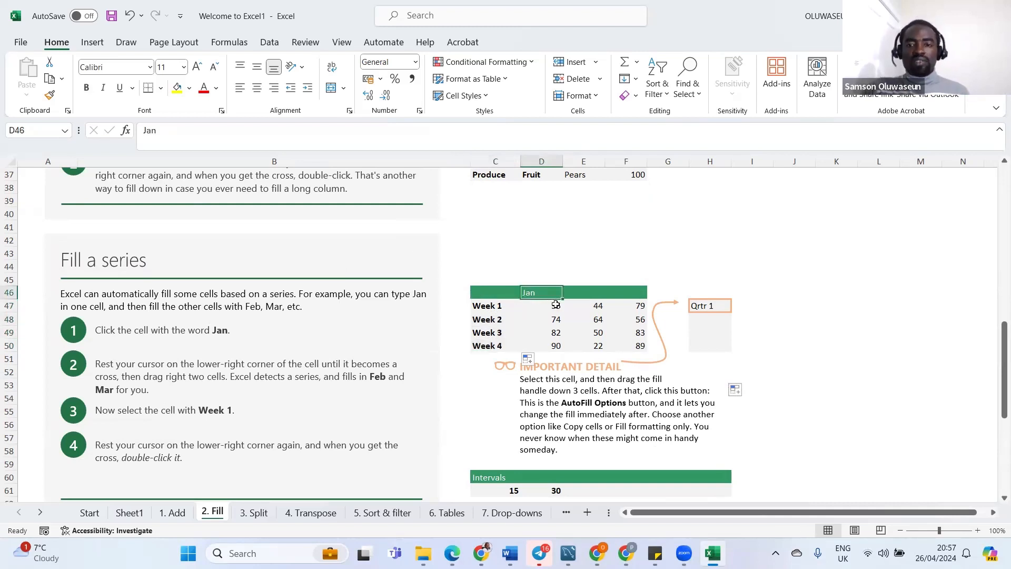
left_click_drag(563, 298, 636, 297)
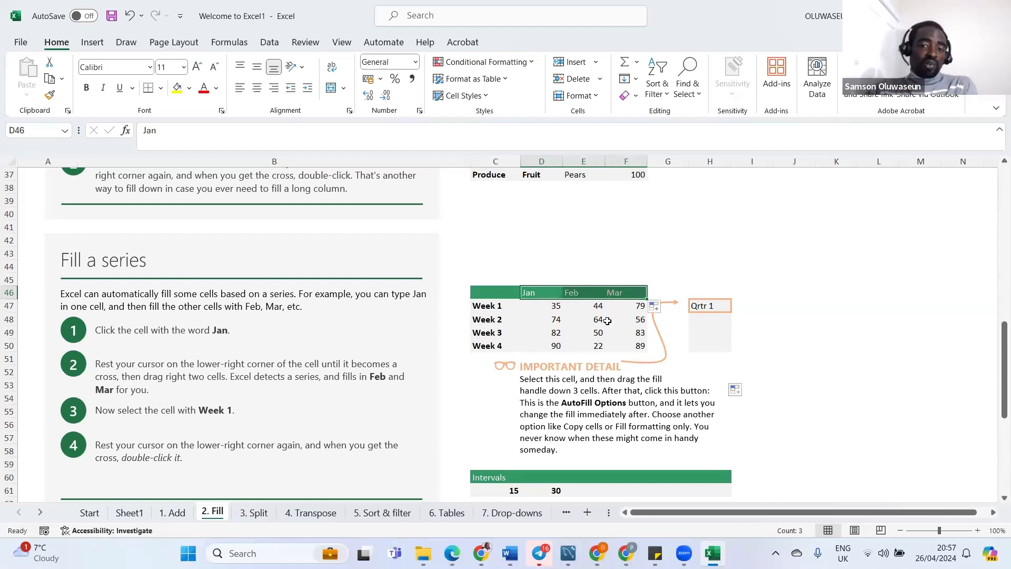
Look through the rest of the Fill lesson and go on to the 3. Split sheet
scroll(610, 329, "down", 4)
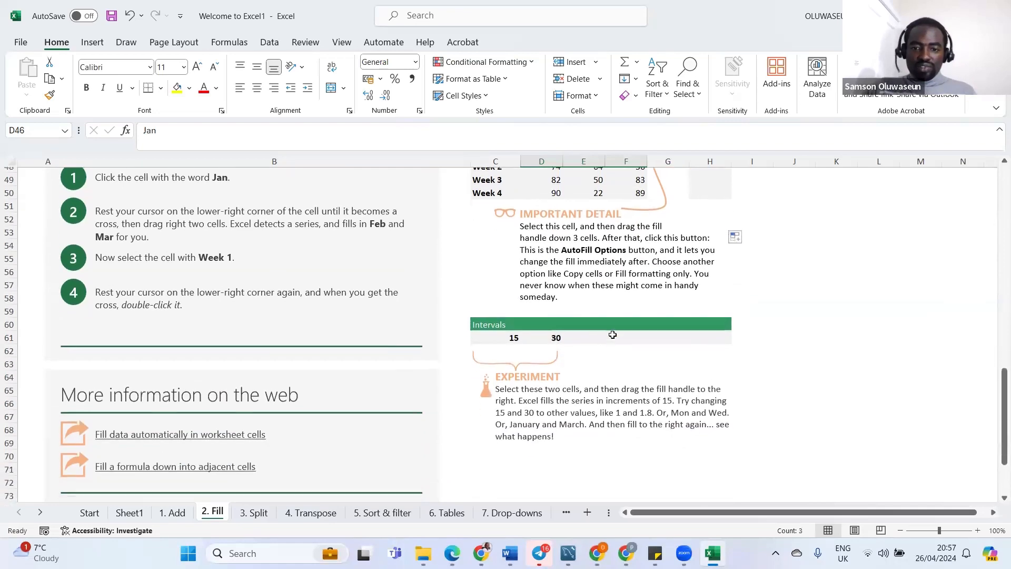
scroll(613, 335, "down", 4)
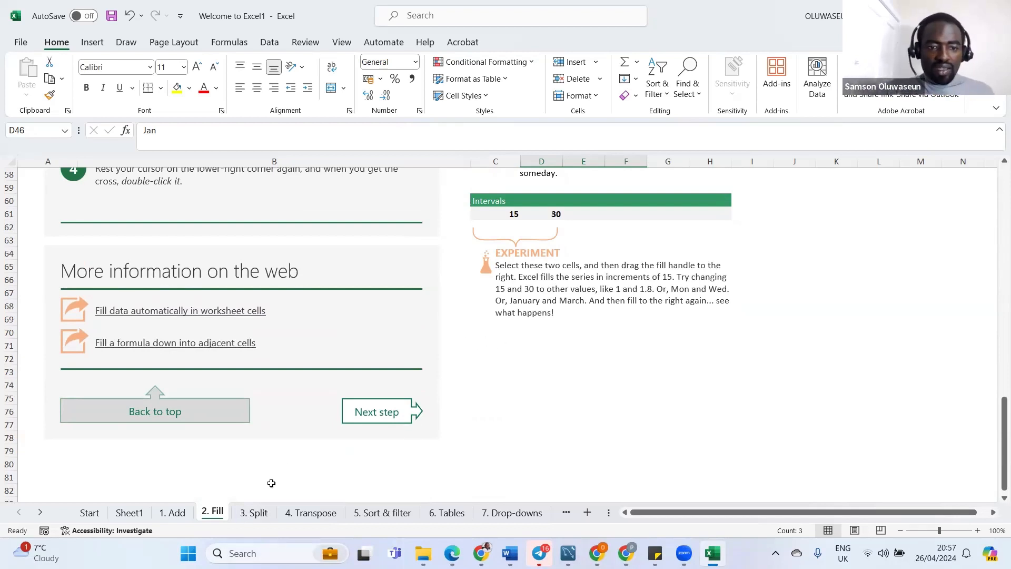
left_click(385, 412)
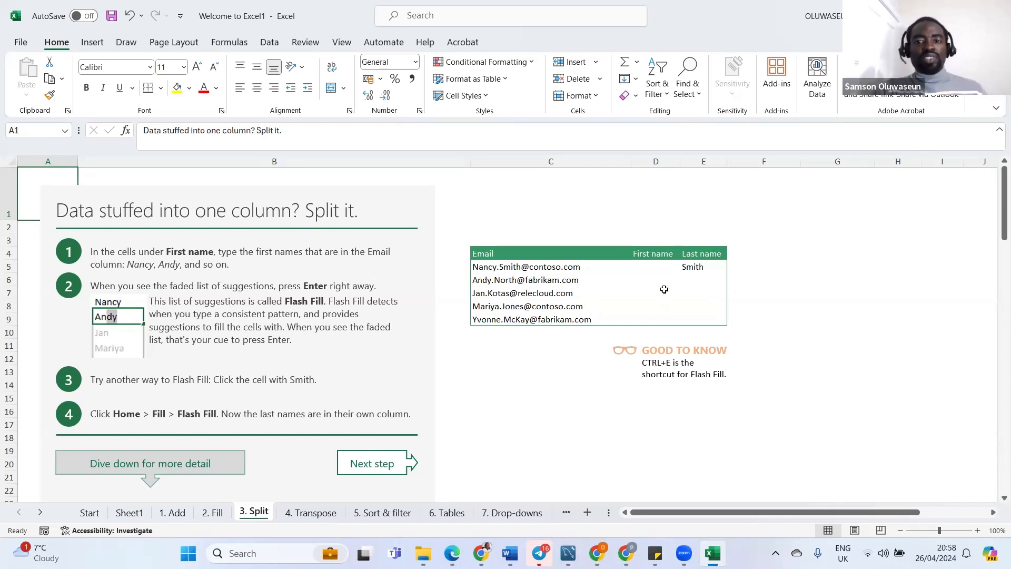
Enter the first names from the first two email addresses in D5 and D6, accepting the Flash Fill suggestions down to D9
left_click(651, 269)
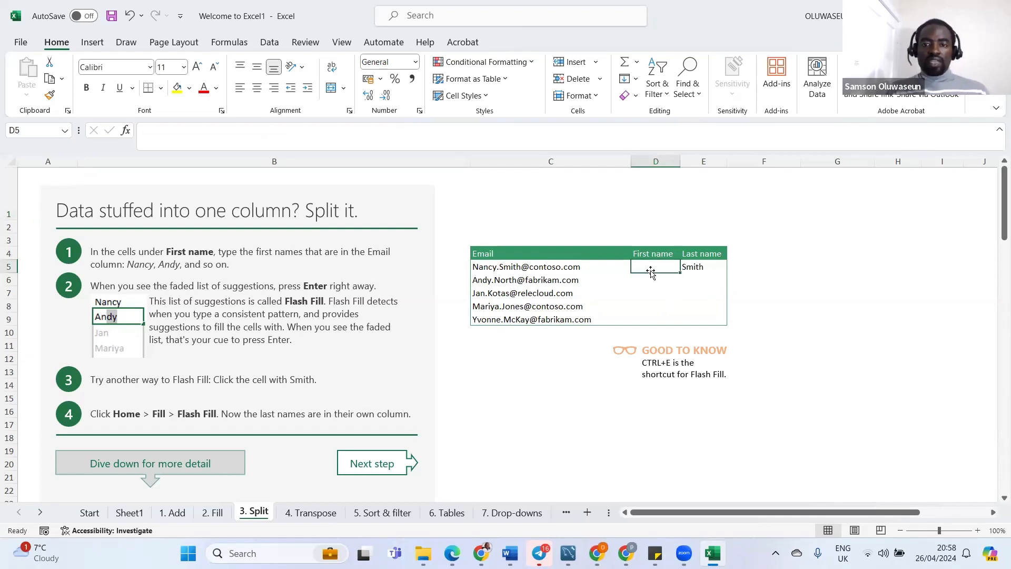
type("Nan")
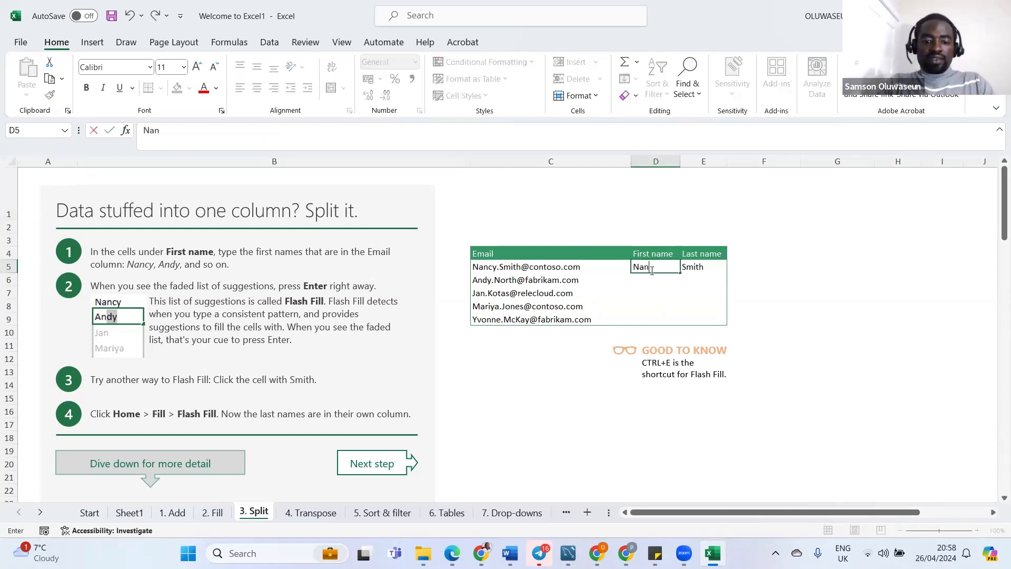
type("cy")
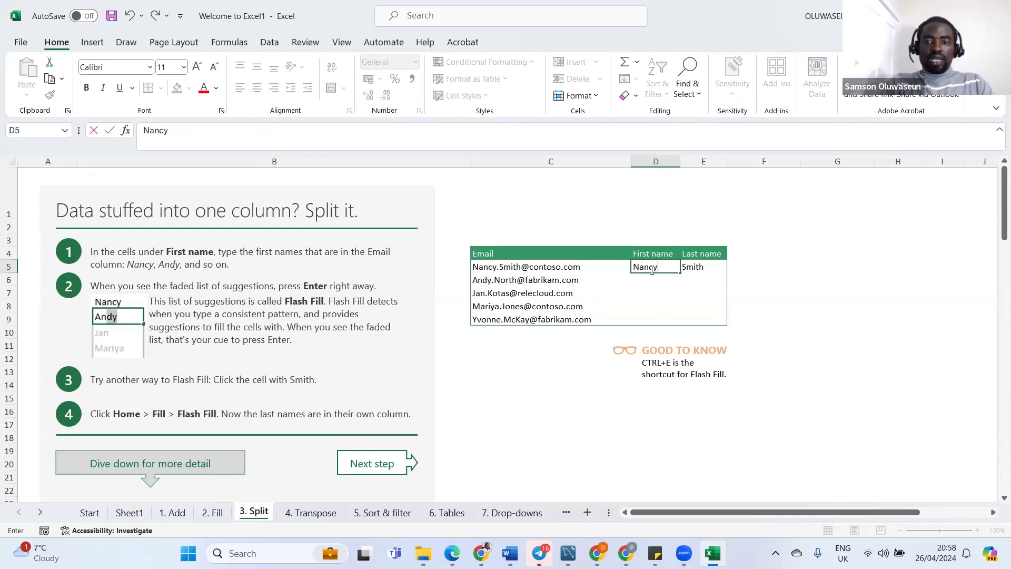
key("Return")
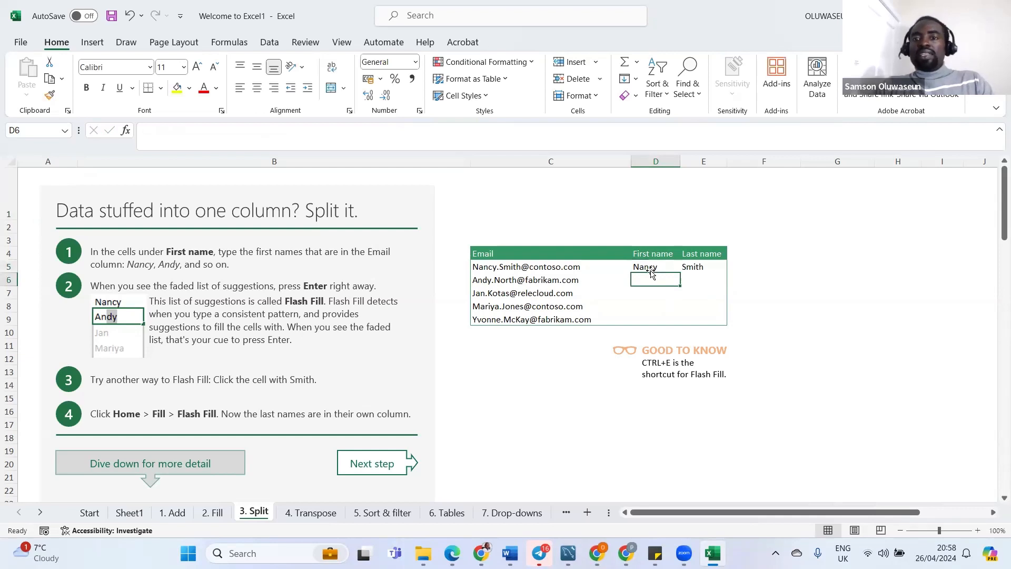
left_click(648, 267)
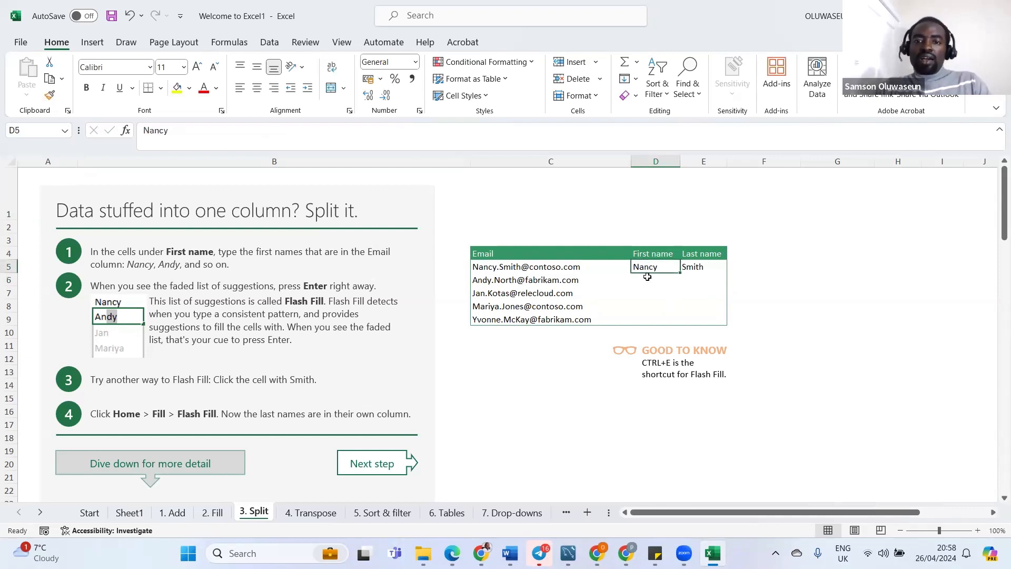
left_click(648, 276)
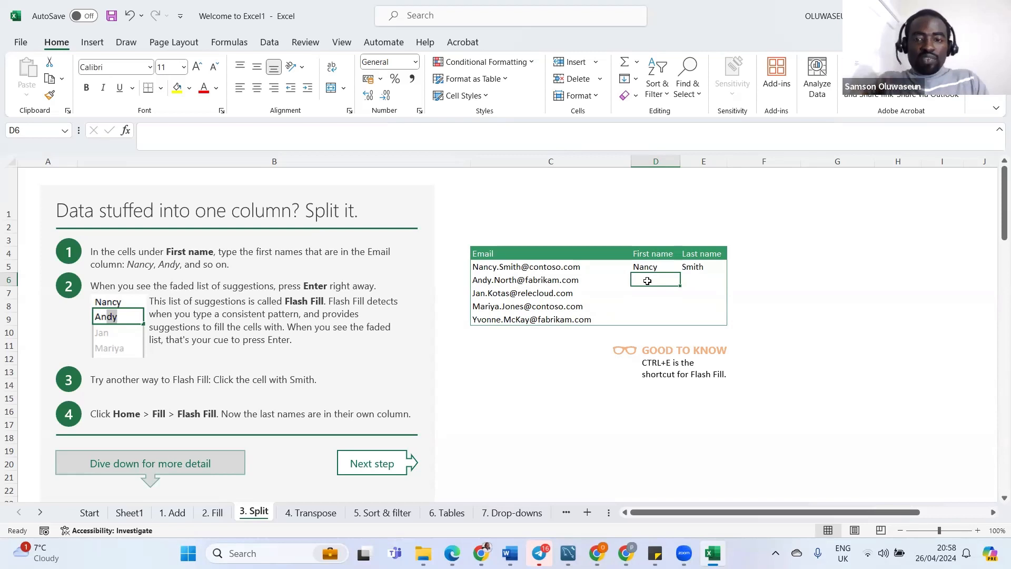
type("Andy")
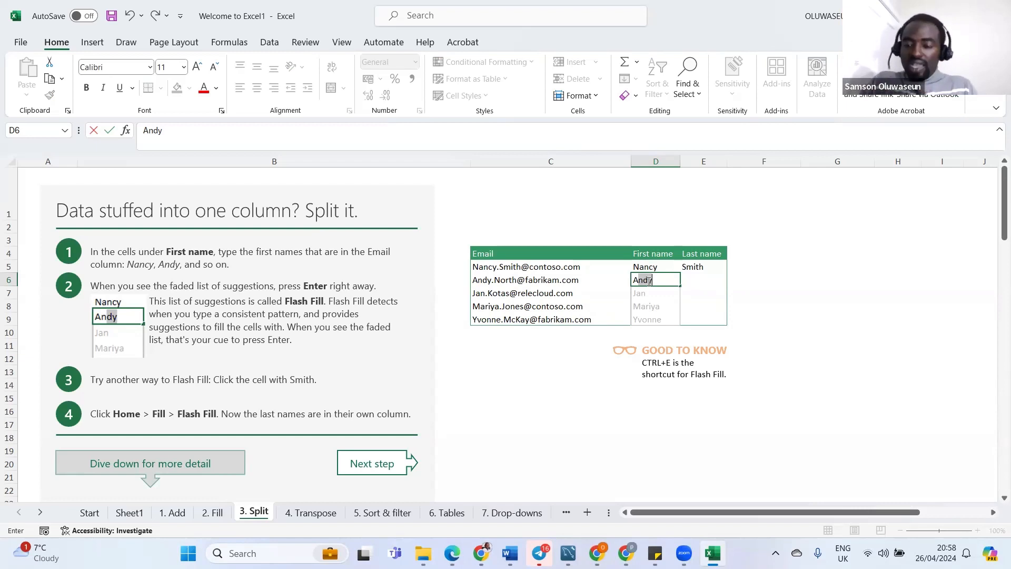
key("Return")
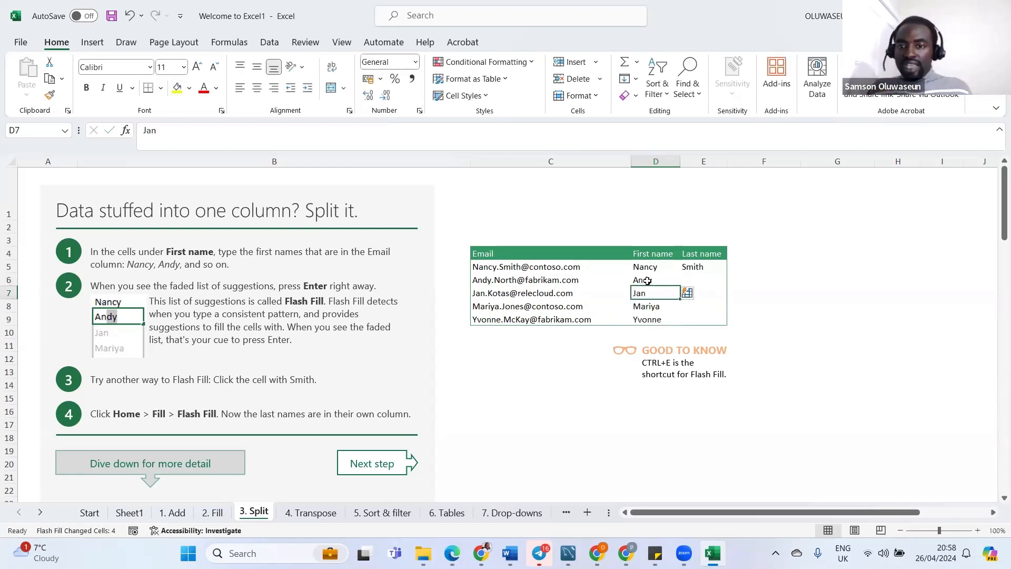
key("ctrl+a")
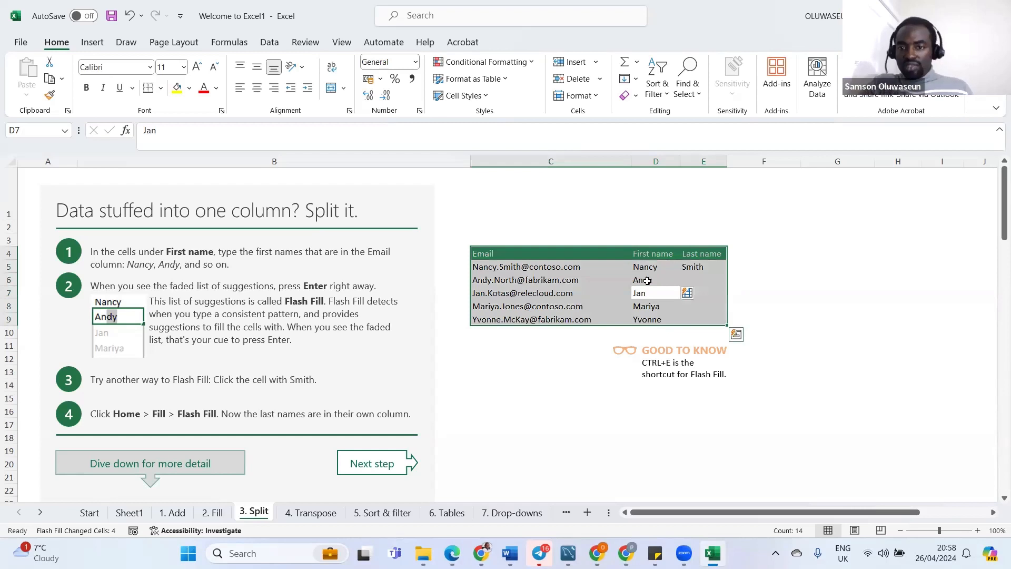
left_click(601, 398)
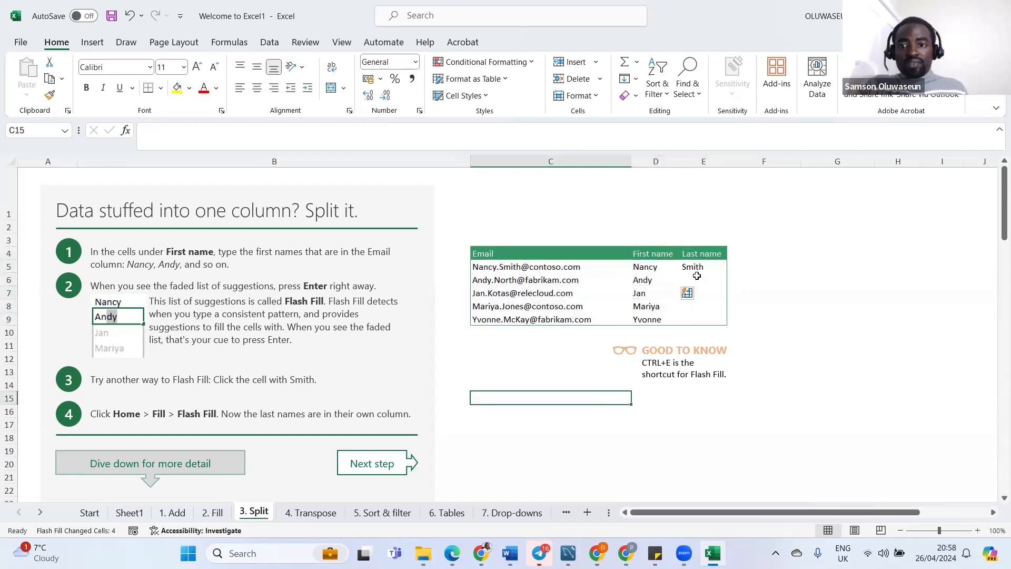
Flash Fill the remaining last names in E6:E9, following the pattern of the existing entry in E5
left_click(695, 268)
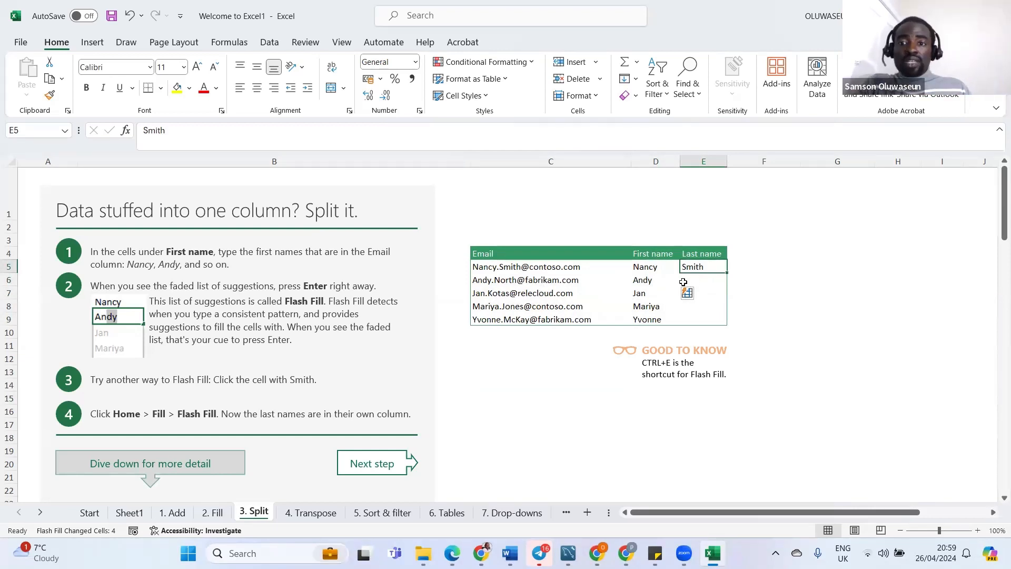
left_click(685, 281)
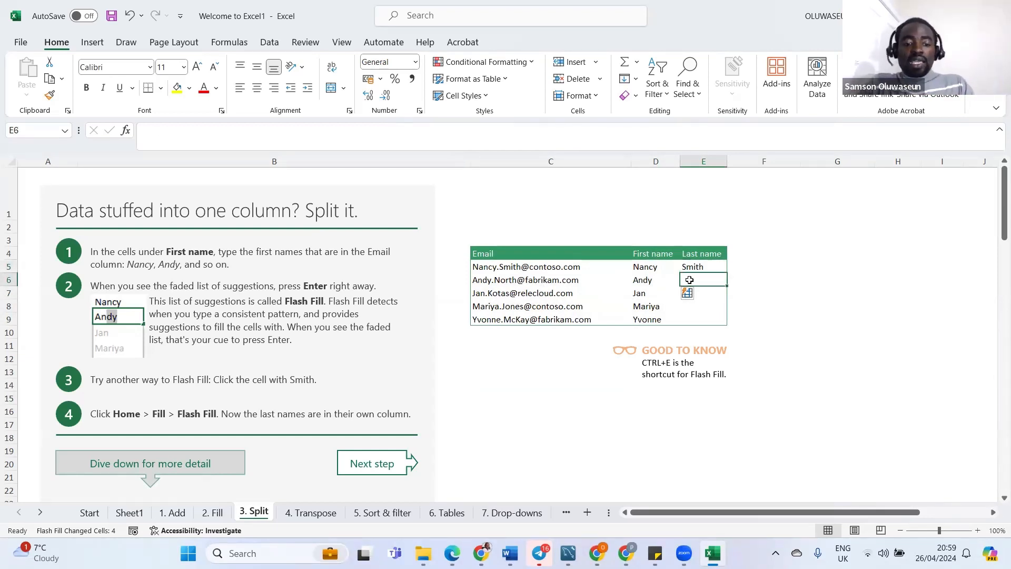
key("ctrl+e")
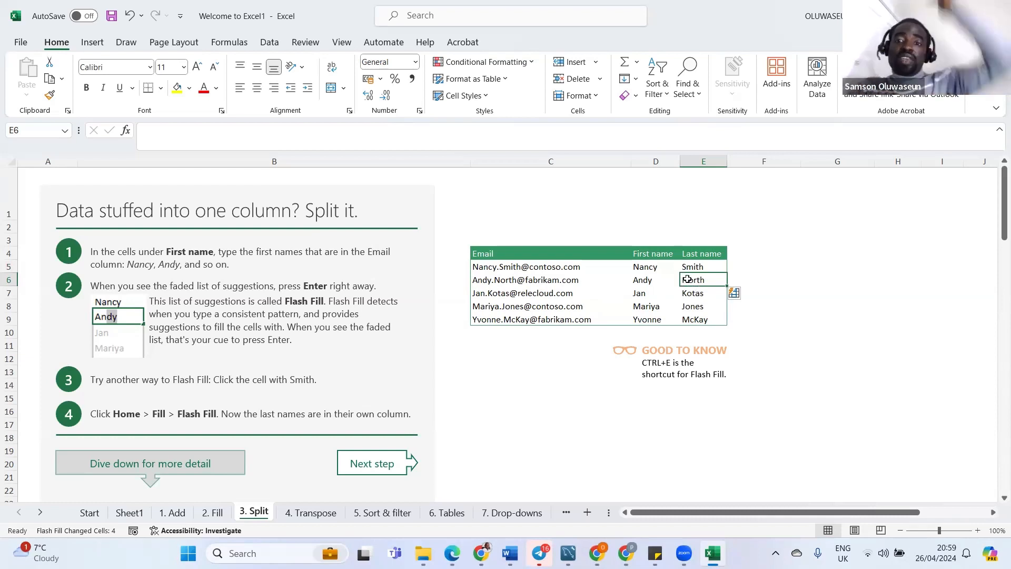
Examine the flash-filled last names in column E and the section on splitting a column based on delimiters
left_click(731, 263)
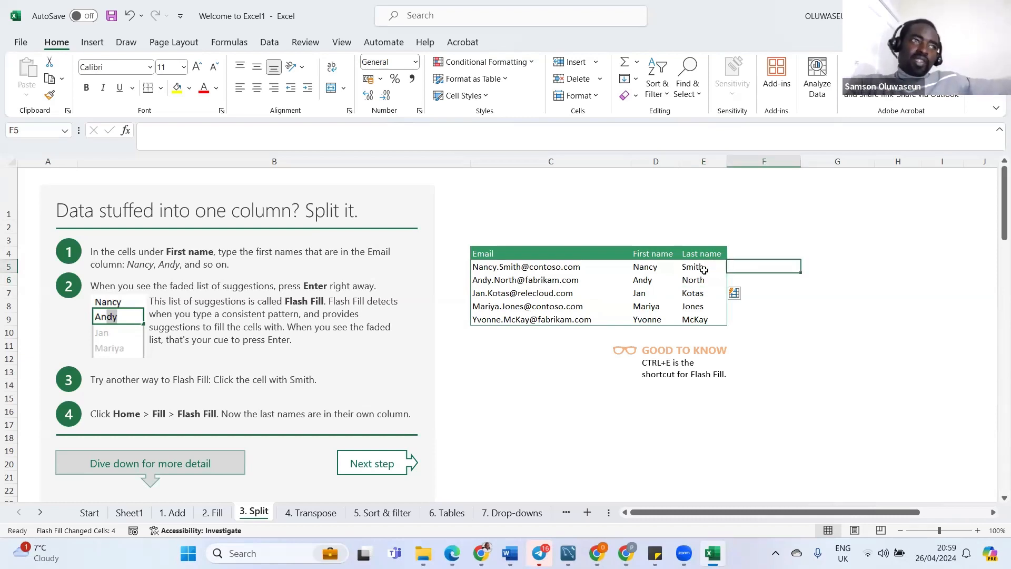
left_click(691, 282)
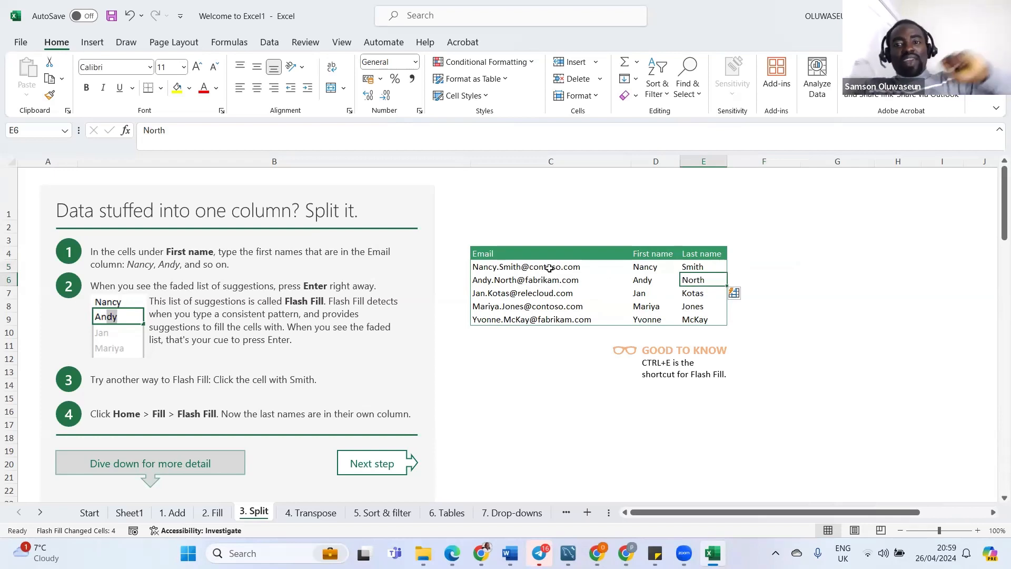
left_click(712, 266)
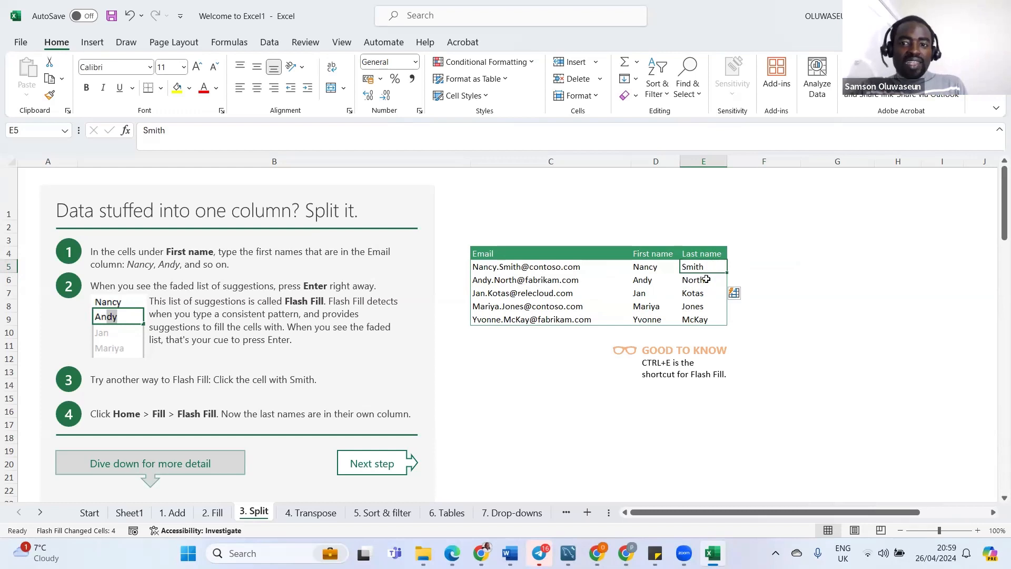
left_click(704, 283)
left_click_drag(704, 283, 694, 325)
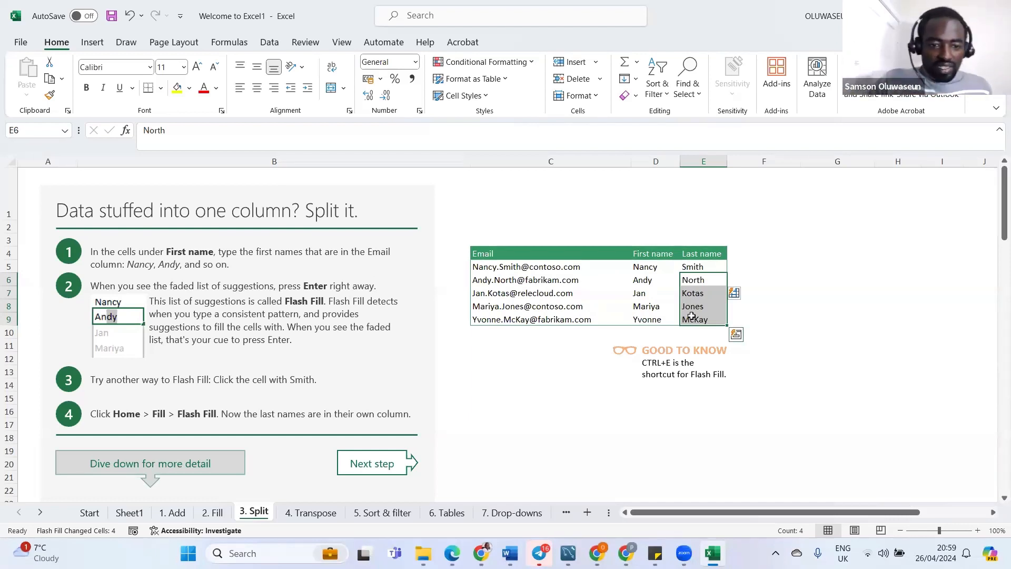
scroll(669, 348, "down", 5)
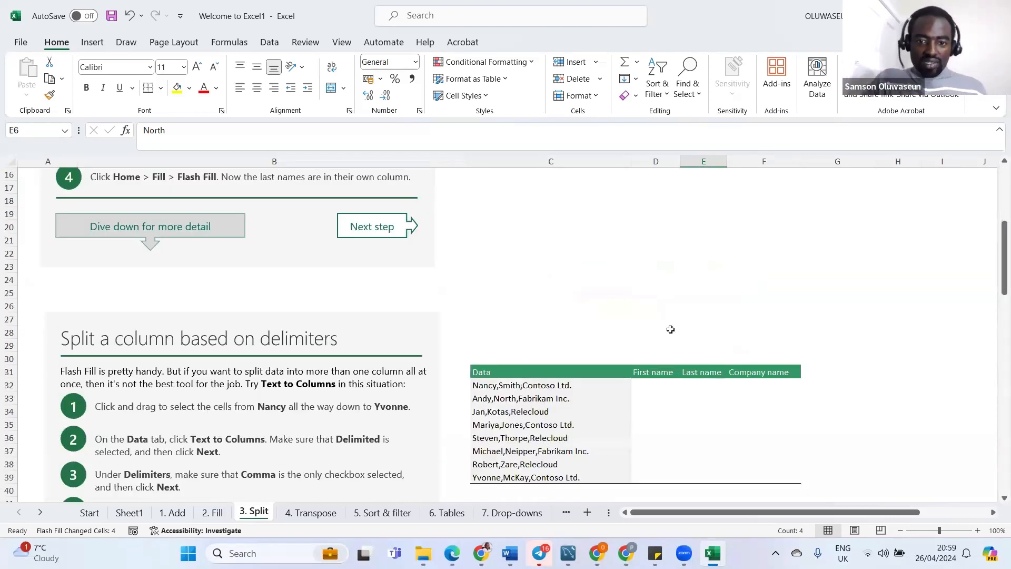
scroll(670, 329, "down", 1)
scroll(652, 345, "up", 1)
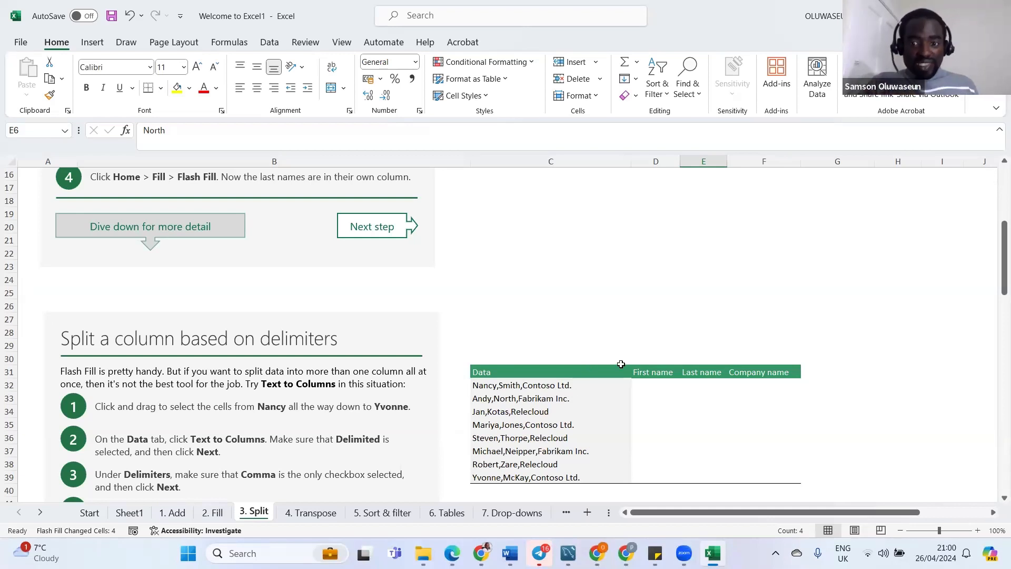
Run Text to Columns on C32:C39 as delimited data, adding Comma as a delimiter, and continue to the column format settings
left_click(648, 390)
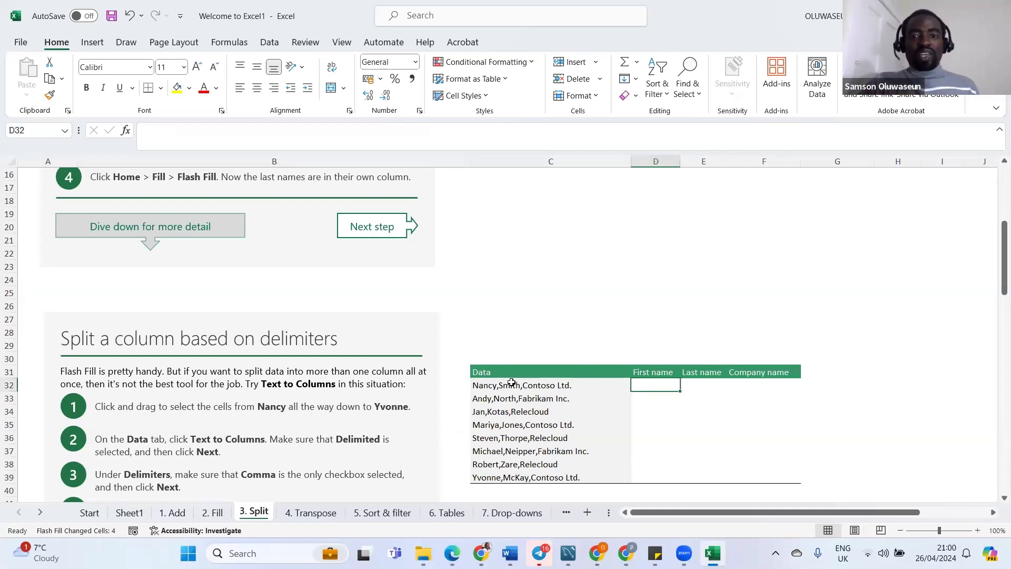
left_click_drag(508, 384, 498, 475)
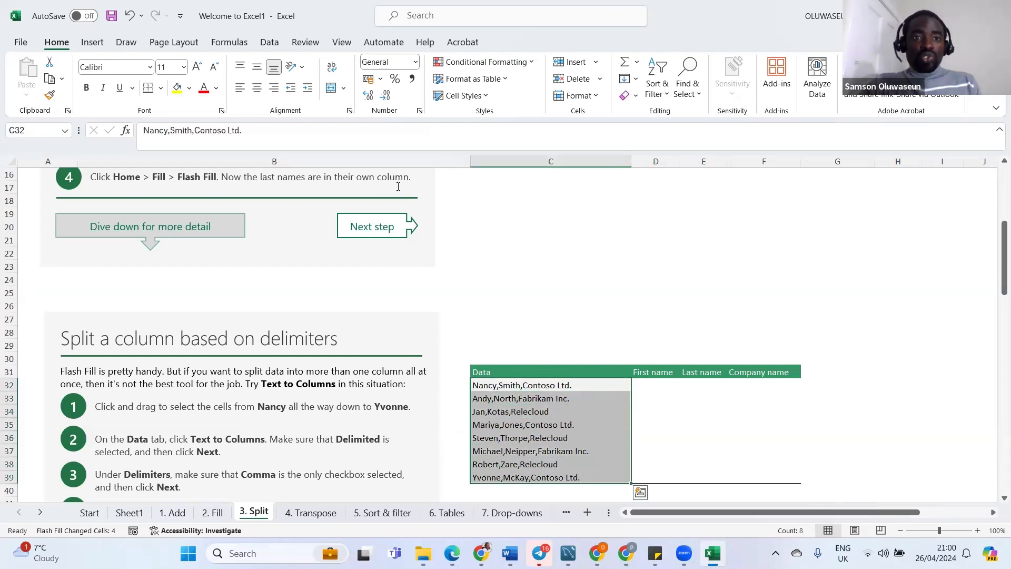
left_click(269, 44)
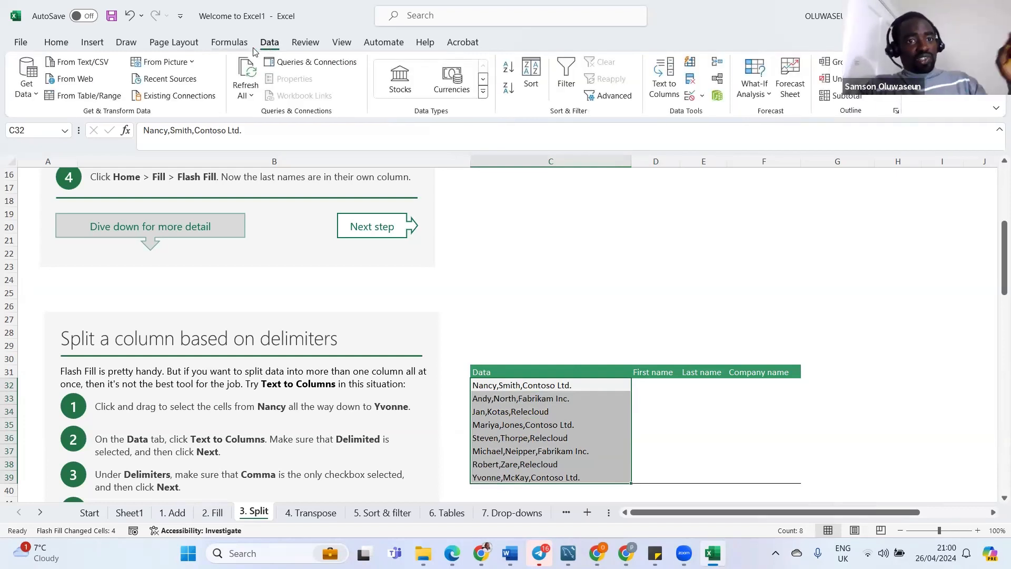
left_click(664, 82)
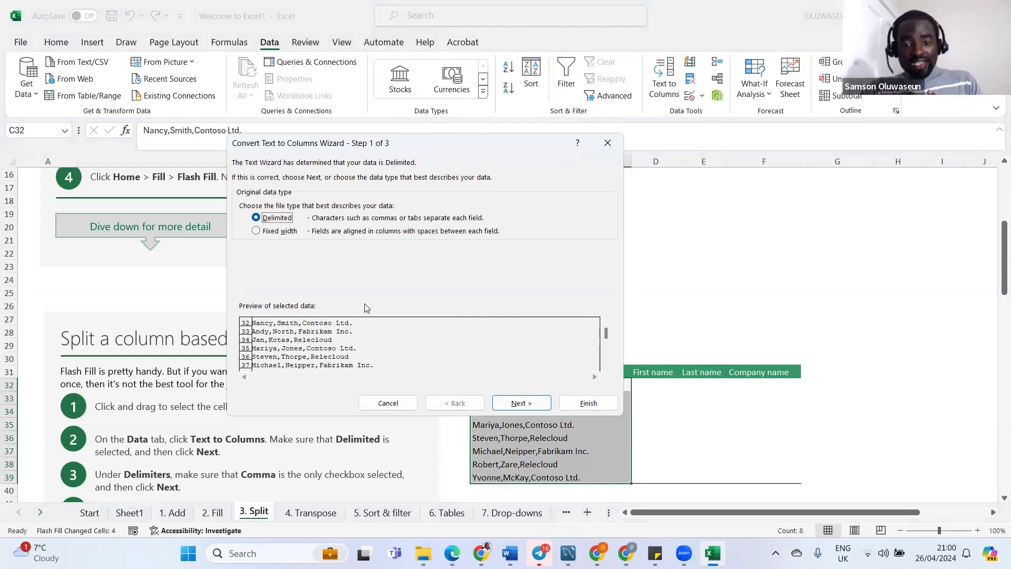
left_click(532, 406)
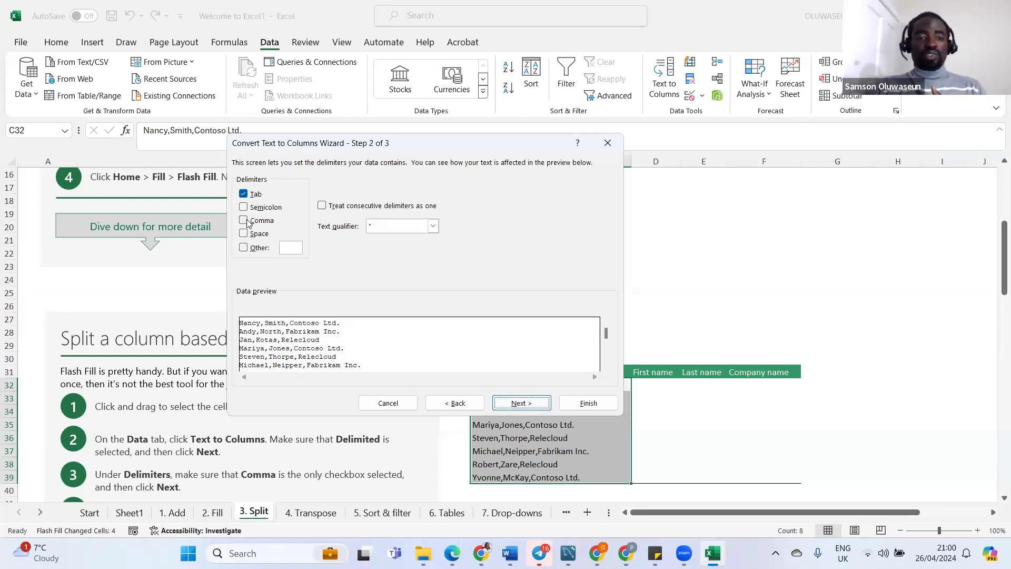
left_click(247, 222)
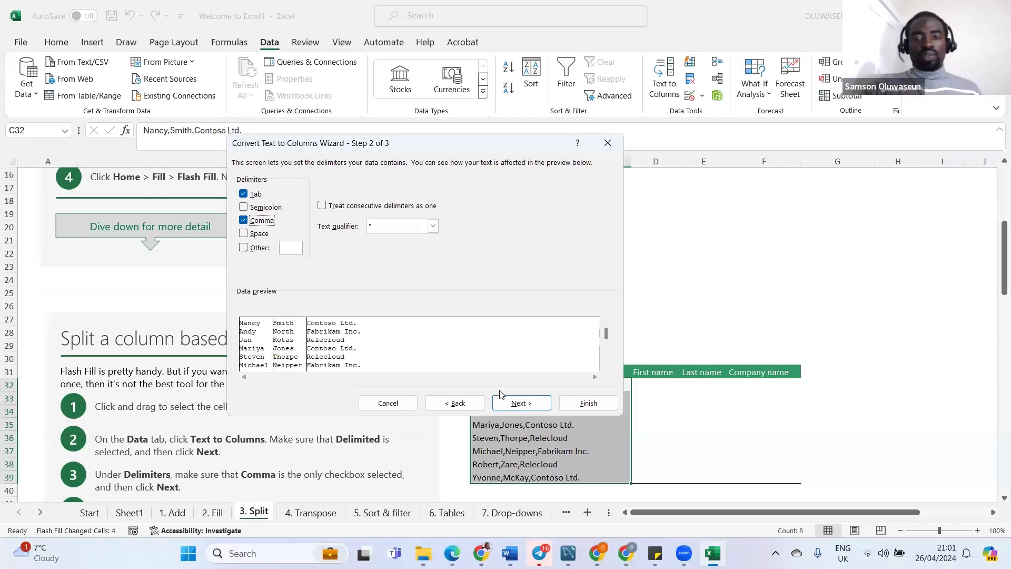
left_click(514, 403)
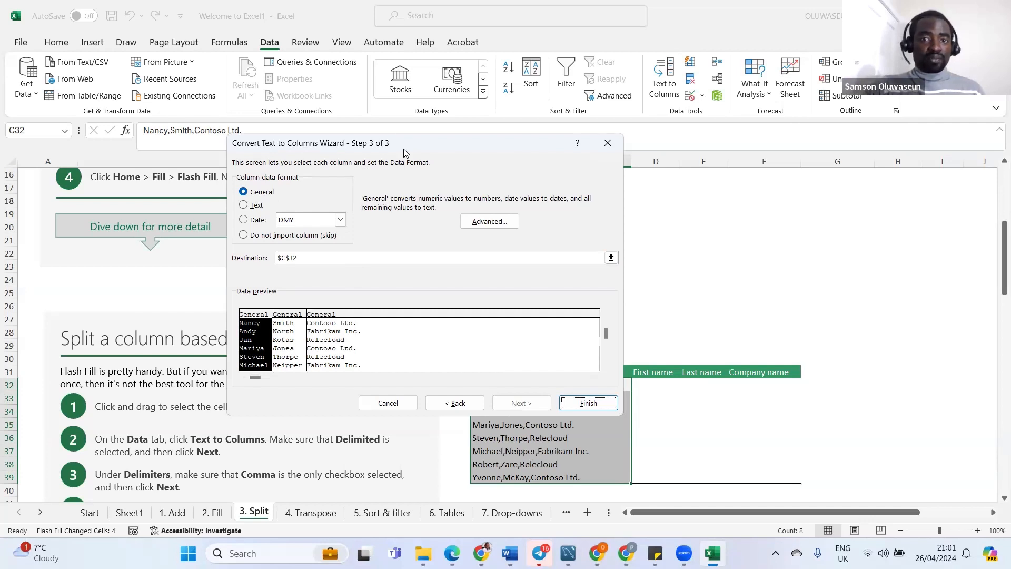
Set the split's destination to $D$32 and finish the conversion, agreeing to replace the existing data
left_click_drag(404, 153, 234, 203)
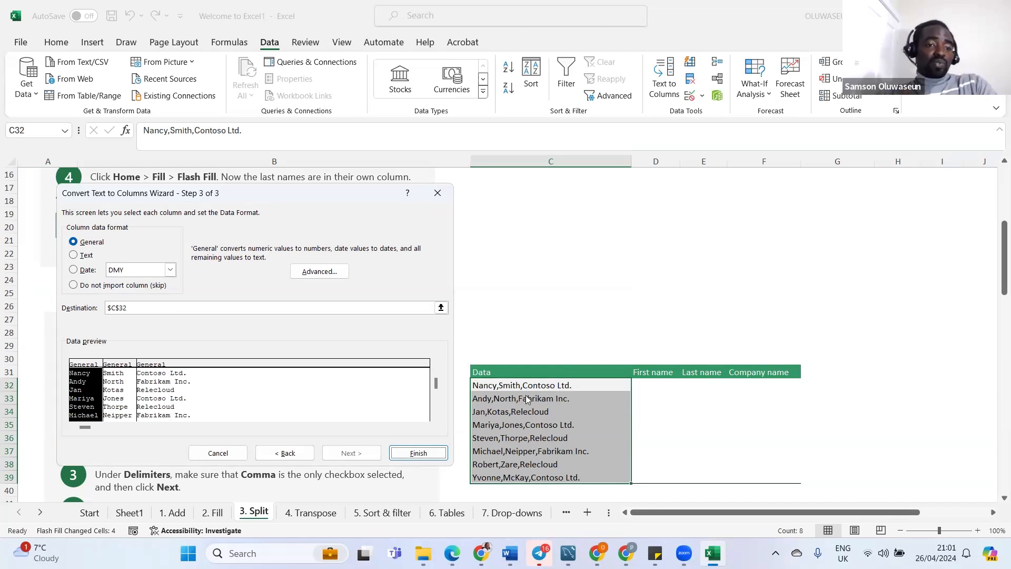
left_click(121, 308)
key("BackSpace")
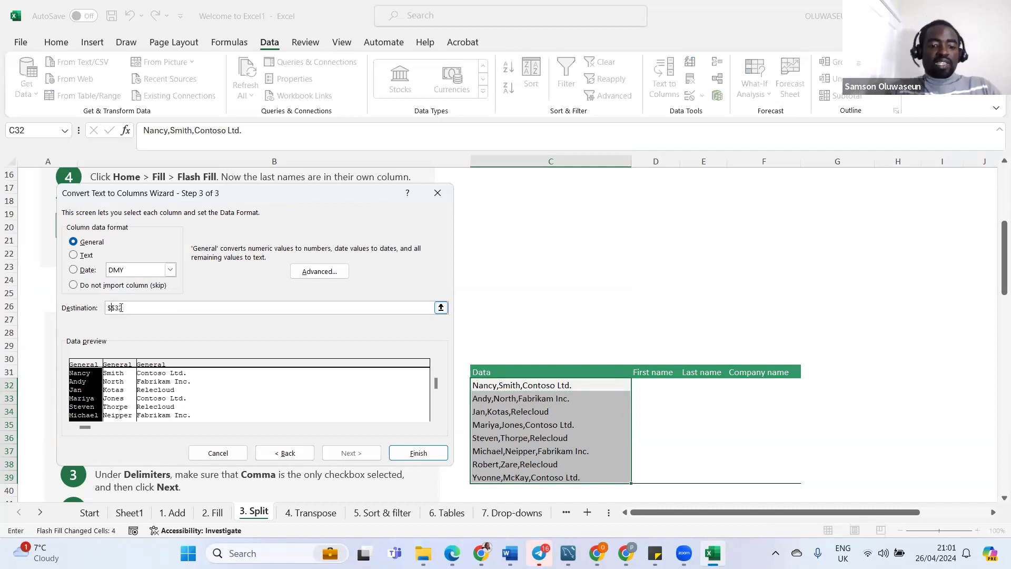
type("D")
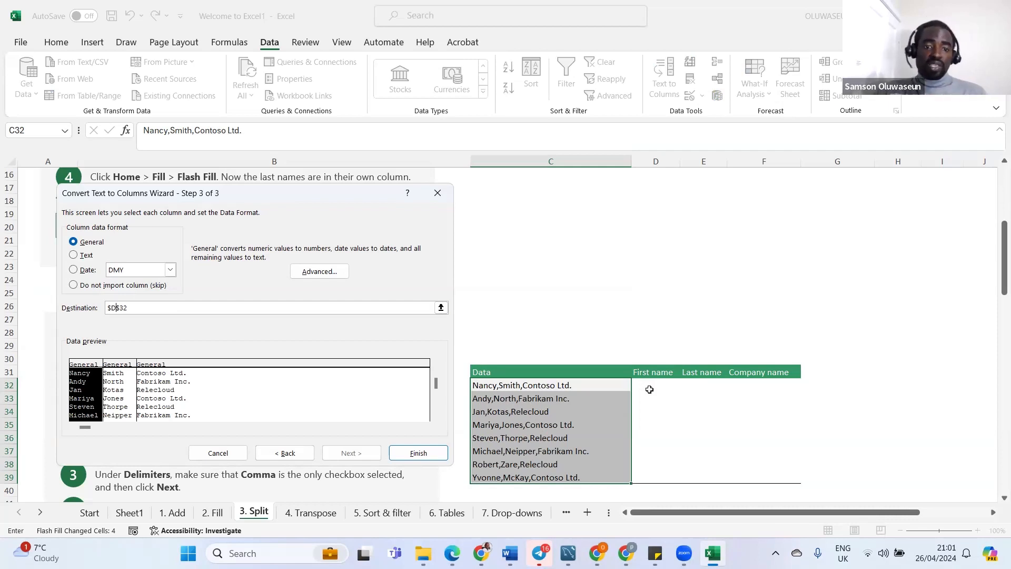
left_click(416, 454)
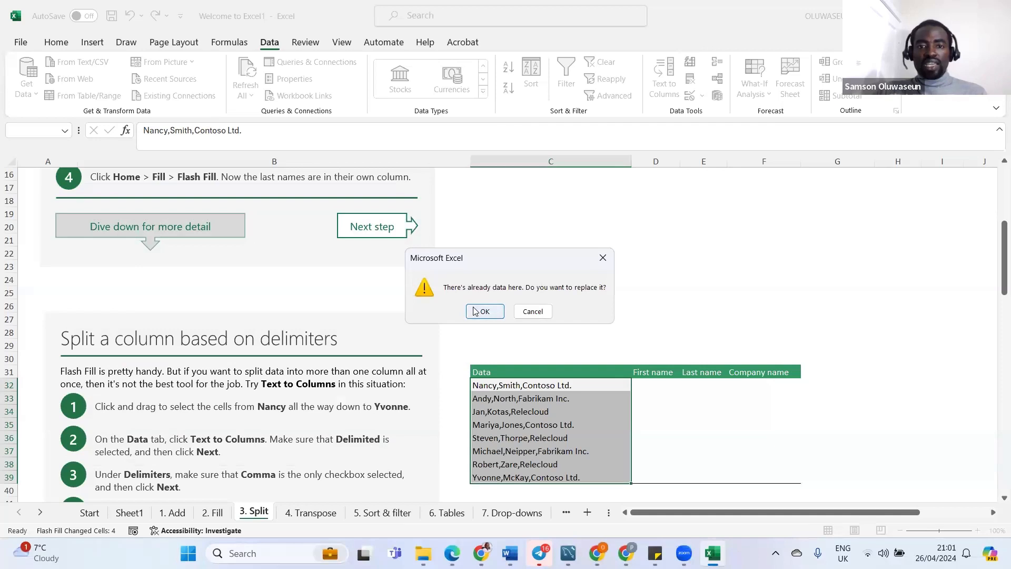
left_click(475, 312)
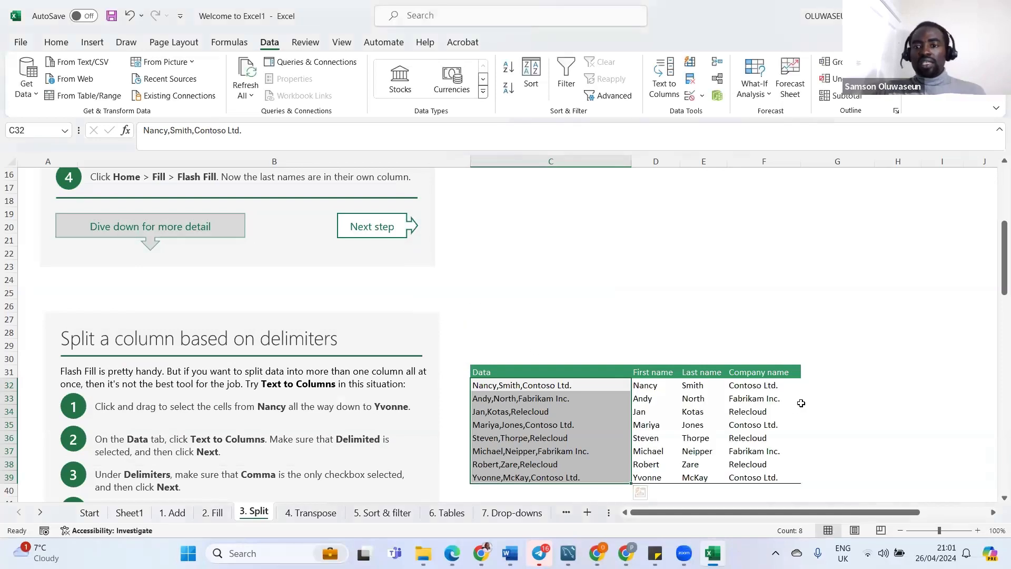
Compare the original entry in C32 with its split first name, last name and company name in row 32
left_click(841, 412)
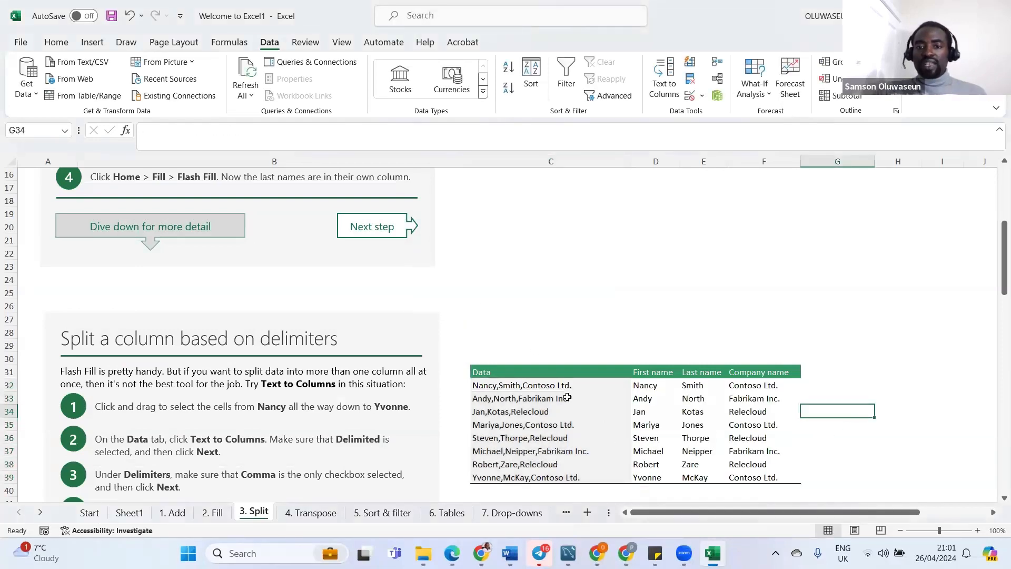
left_click(528, 384)
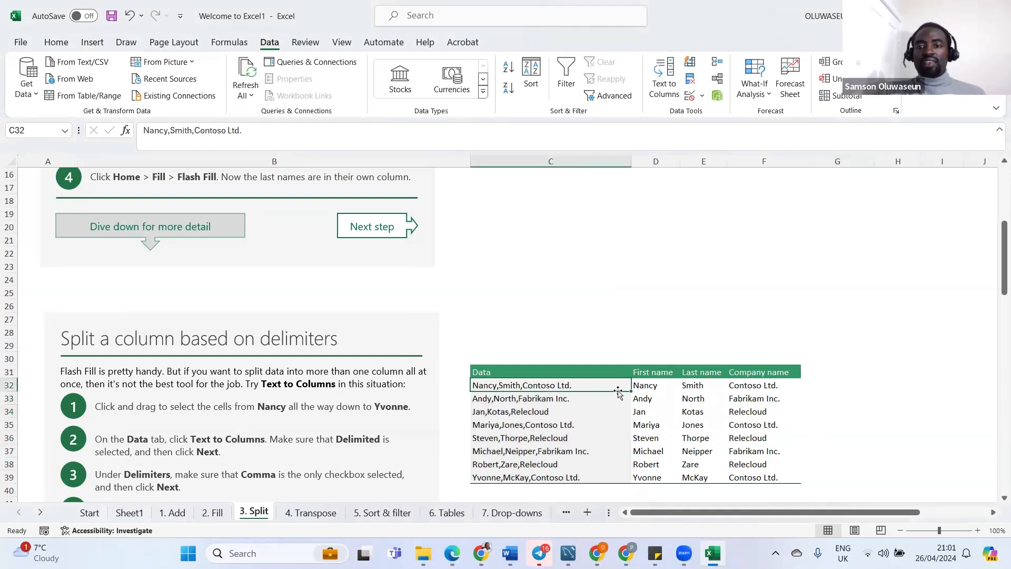
left_click(662, 385)
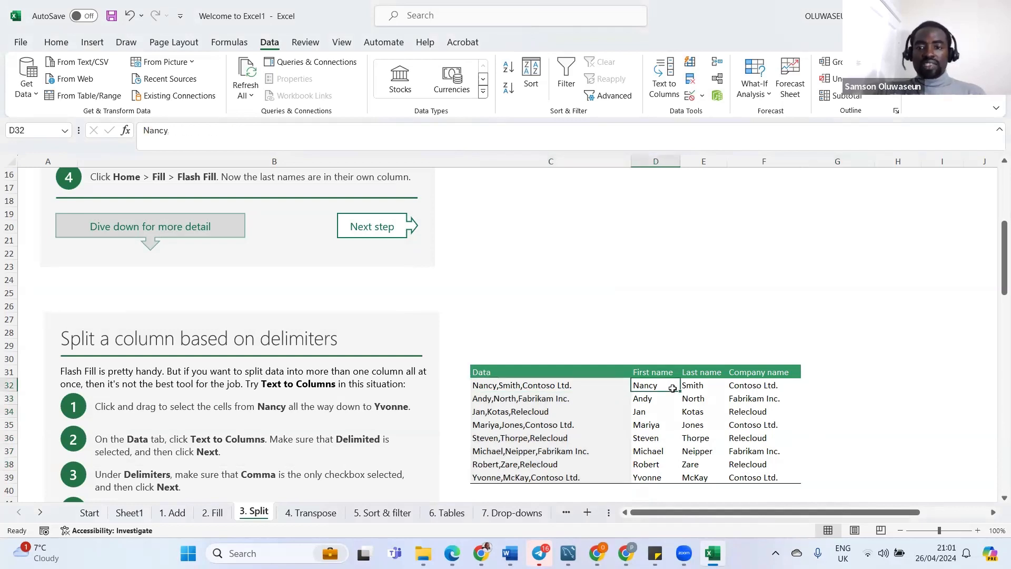
left_click(763, 389)
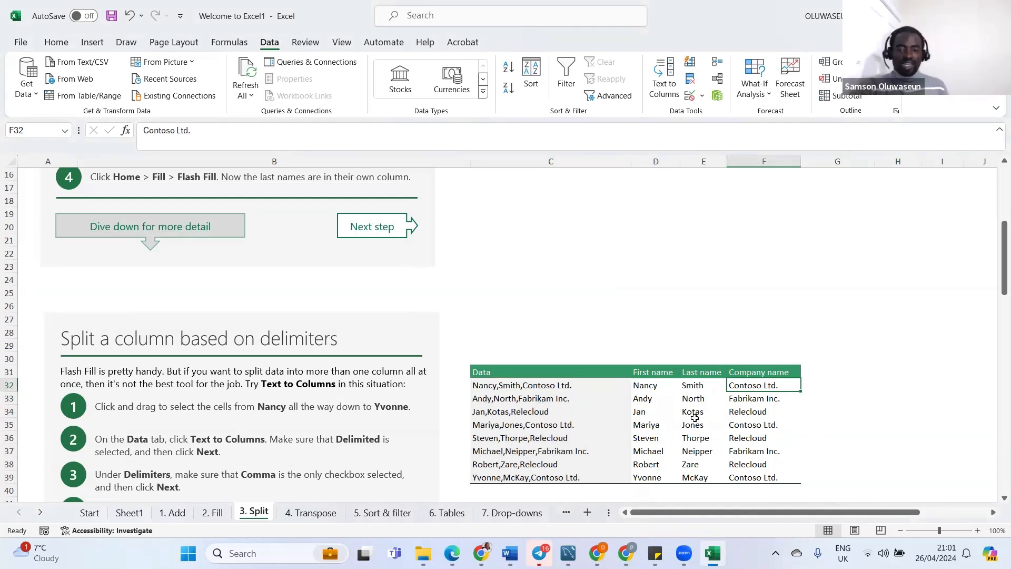
Examine the section on splitting a column with formulas, including the source name in C56 and the LEFT and RIGHT formula diagrams
scroll(695, 417, "down", 8)
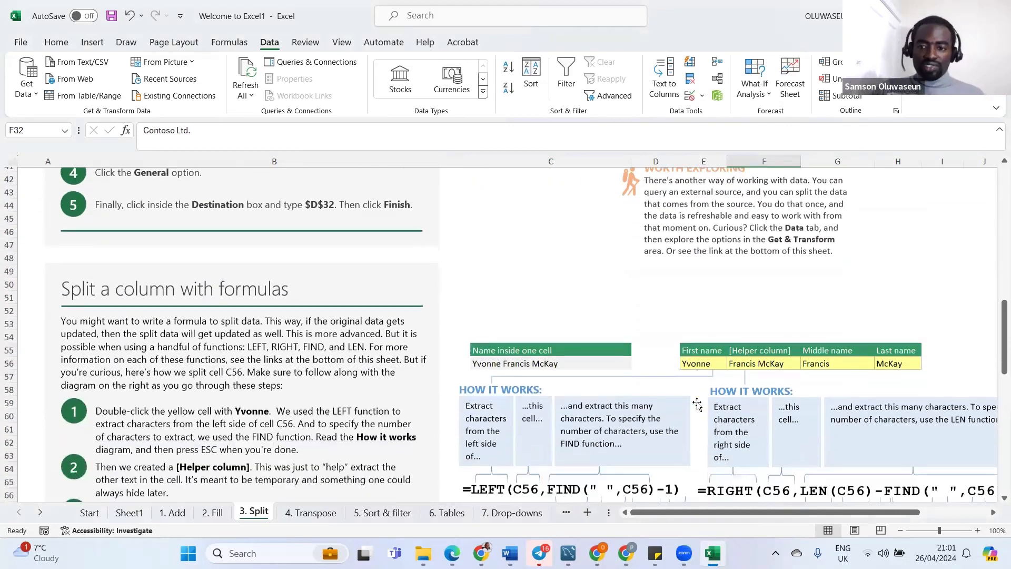
scroll(697, 404, "down", 2)
scroll(697, 402, "up", 3)
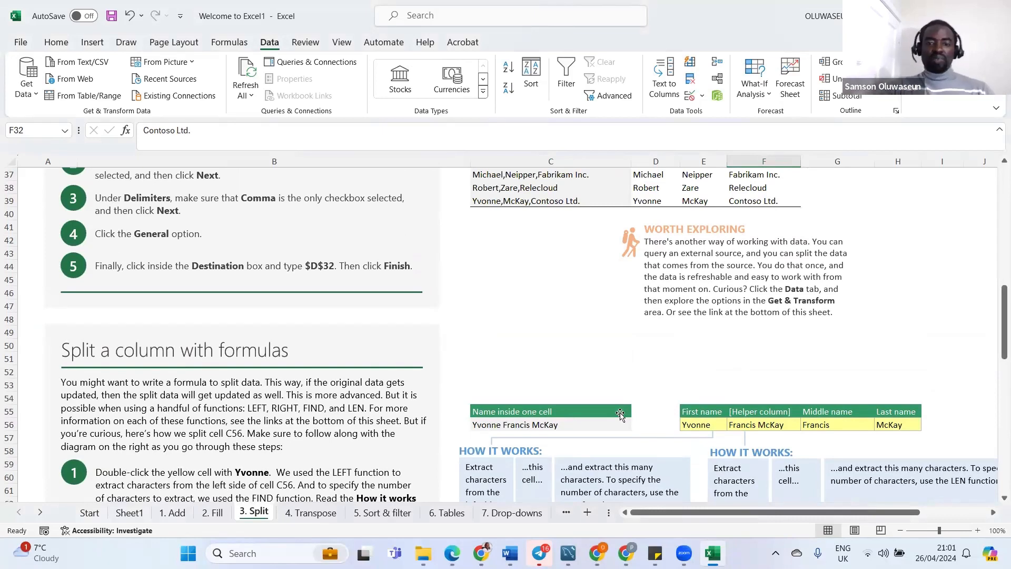
scroll(620, 414, "down", 3)
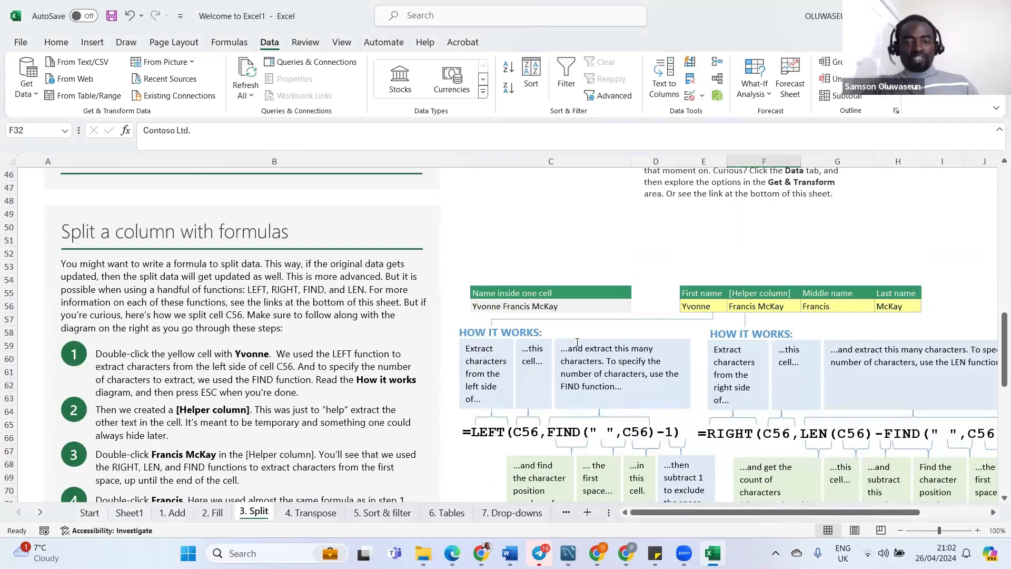
scroll(577, 342, "down", 3)
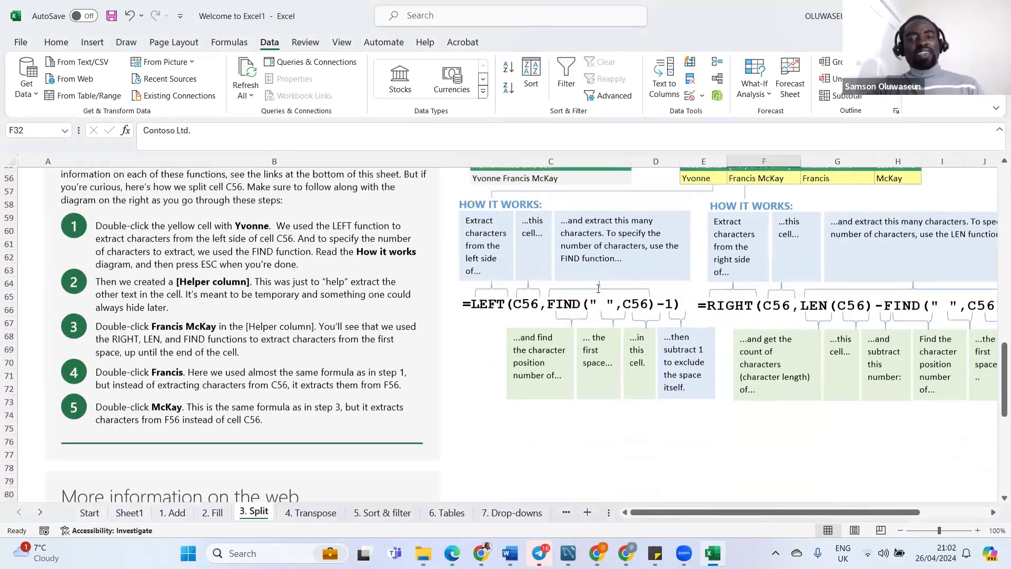
scroll(598, 289, "up", 1)
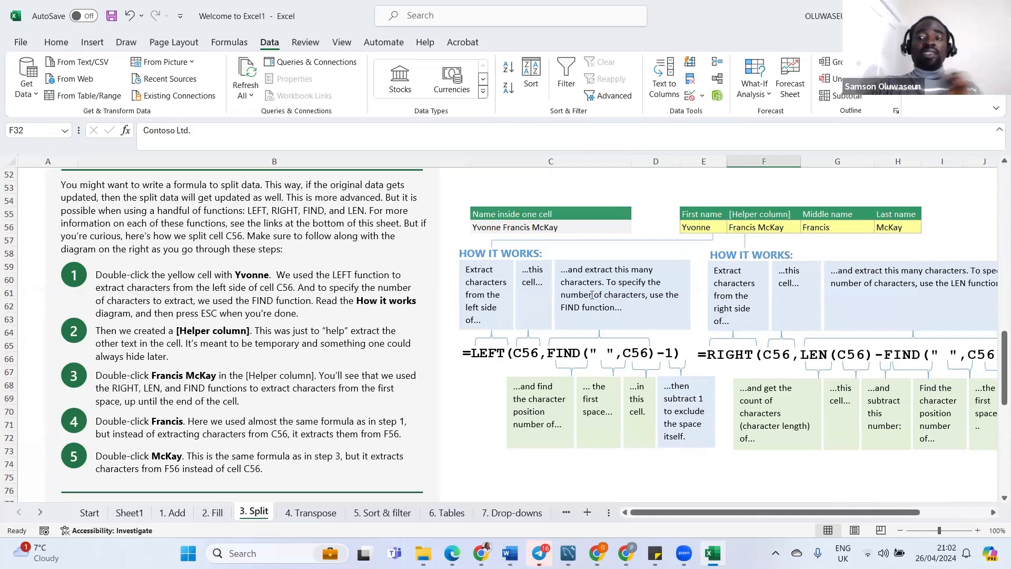
scroll(592, 294, "down", 1)
scroll(592, 295, "up", 2)
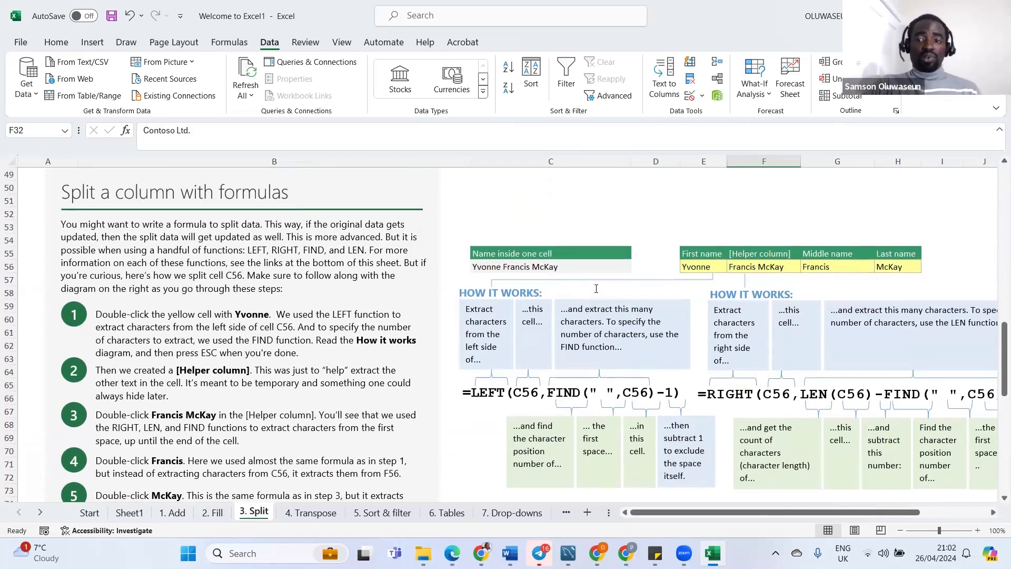
left_click(477, 267)
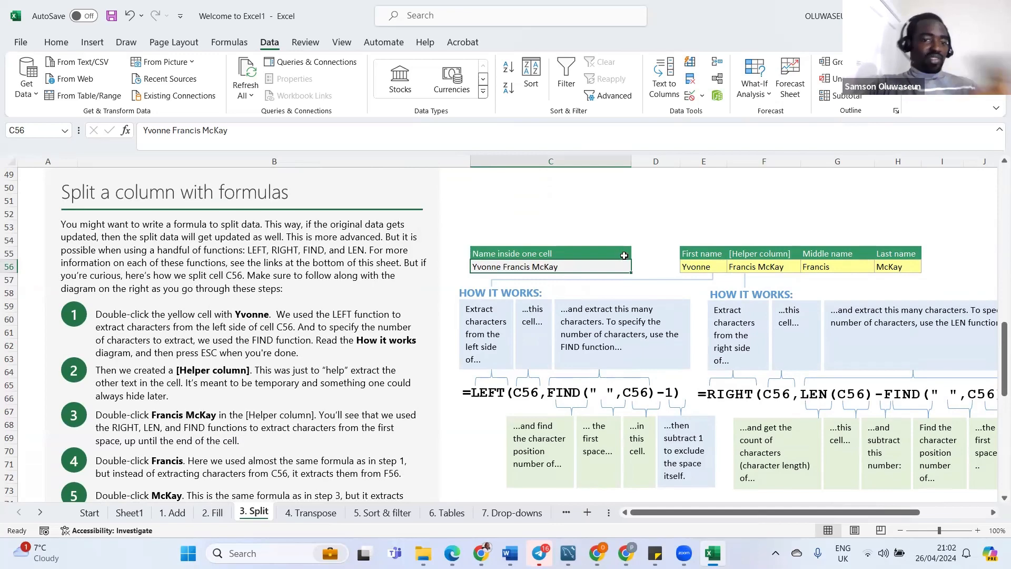
scroll(626, 271, "down", 3)
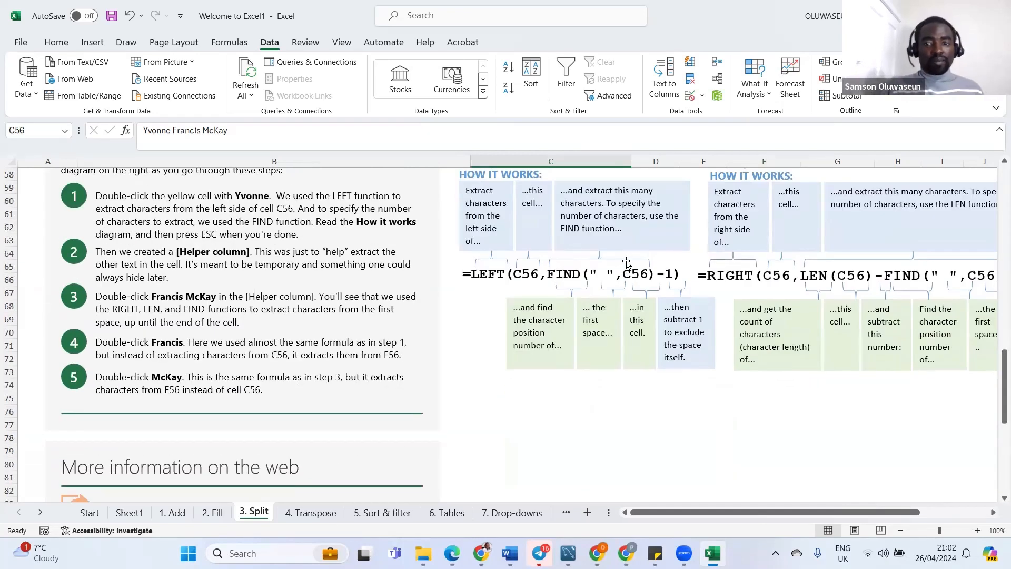
scroll(629, 258, "down", 2)
scroll(630, 260, "up", 2)
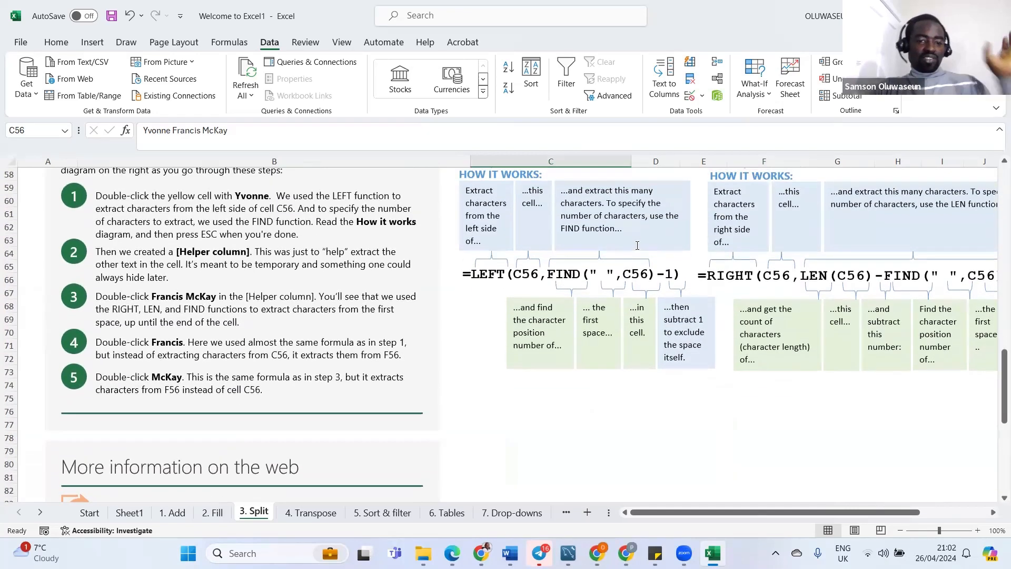
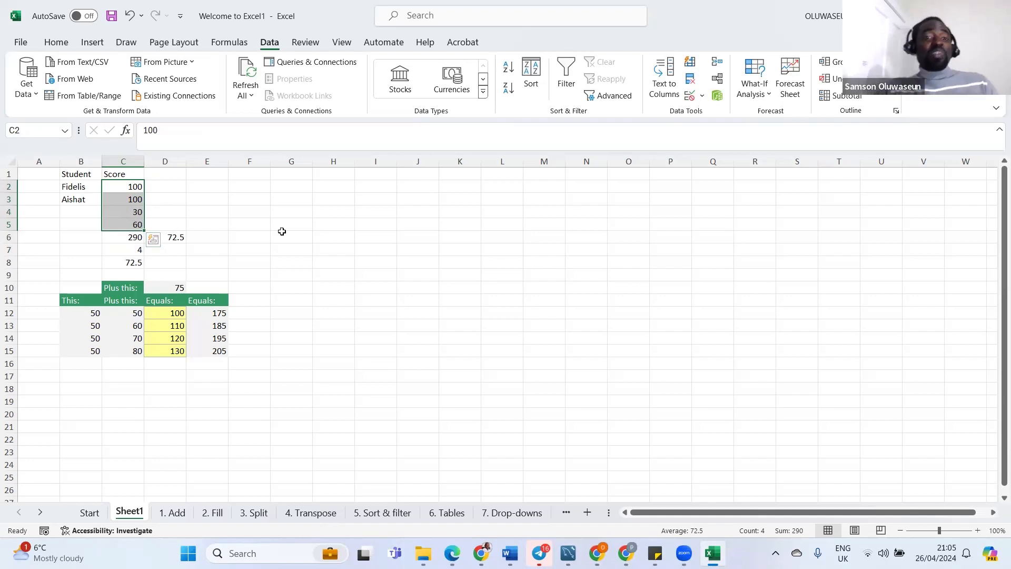
Copy the scores in C2:C5 on Sheet1 and paste them into G2:G5
left_click_drag(282, 228, 283, 234)
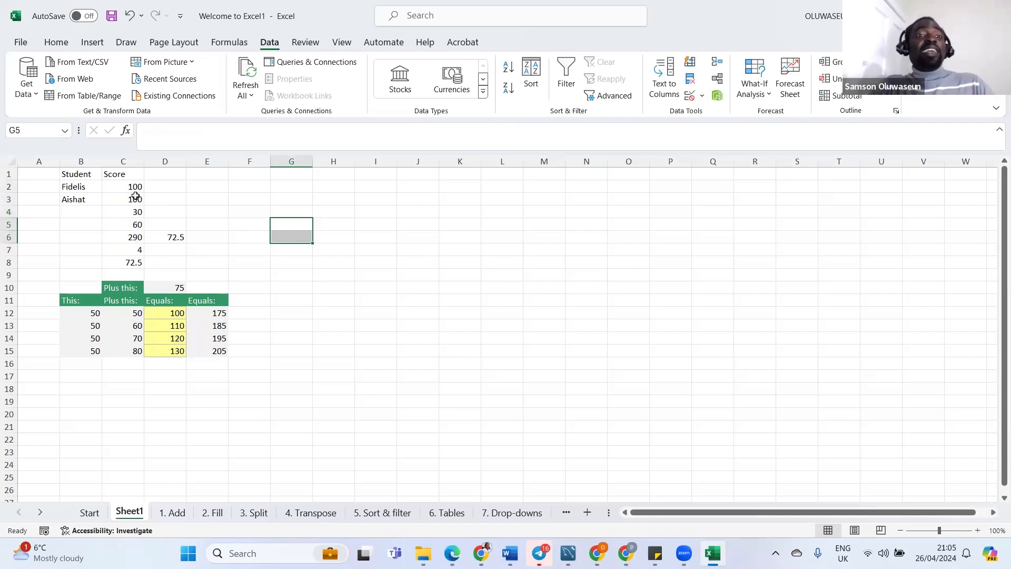
left_click_drag(135, 188, 138, 229)
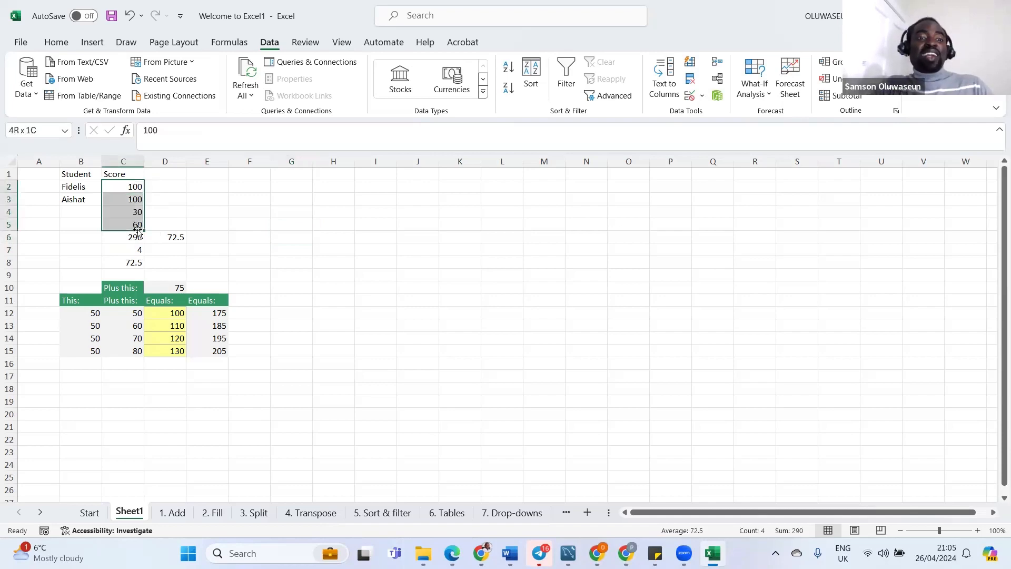
key("ctrl+c")
left_click(294, 193)
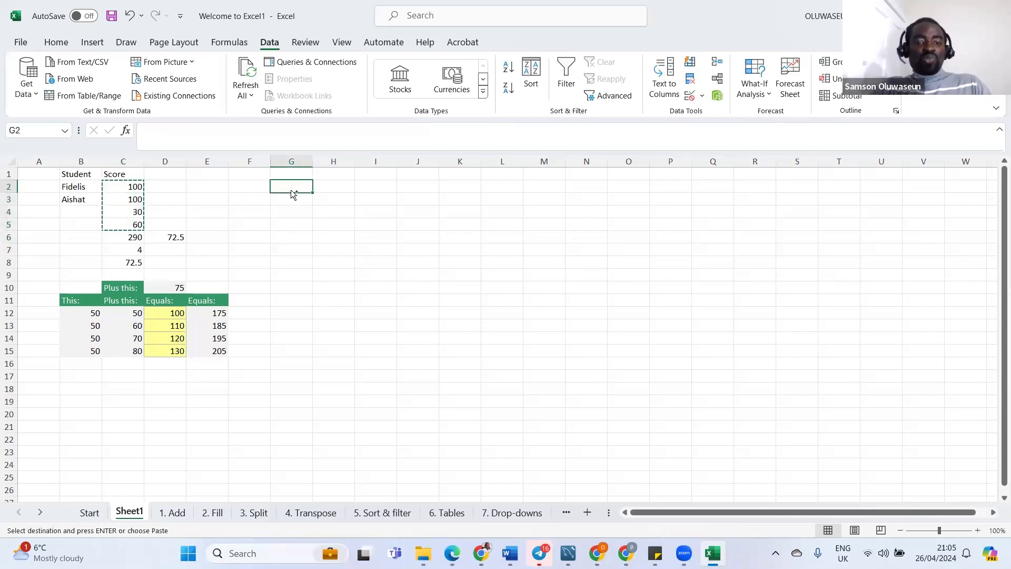
key("ctrl+v")
Count the copied scores in G7 with the formula =COUNT(G2:G5)
left_click(292, 259)
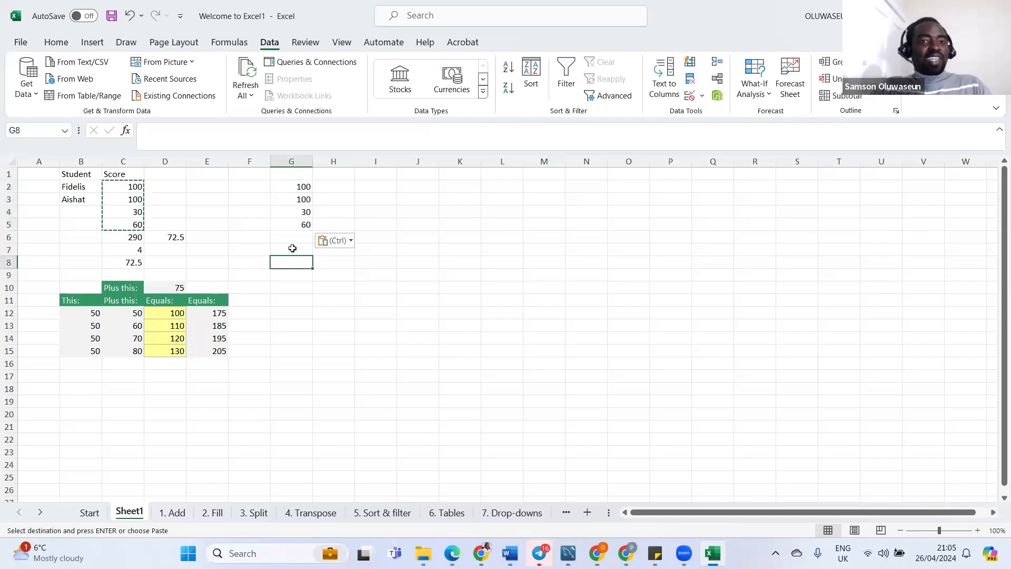
left_click(292, 248)
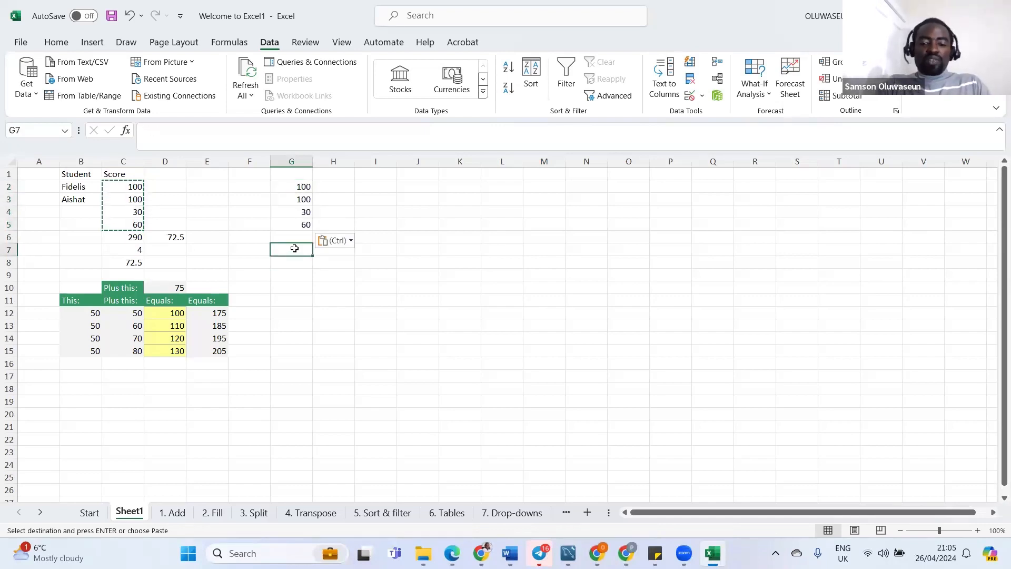
type("=co")
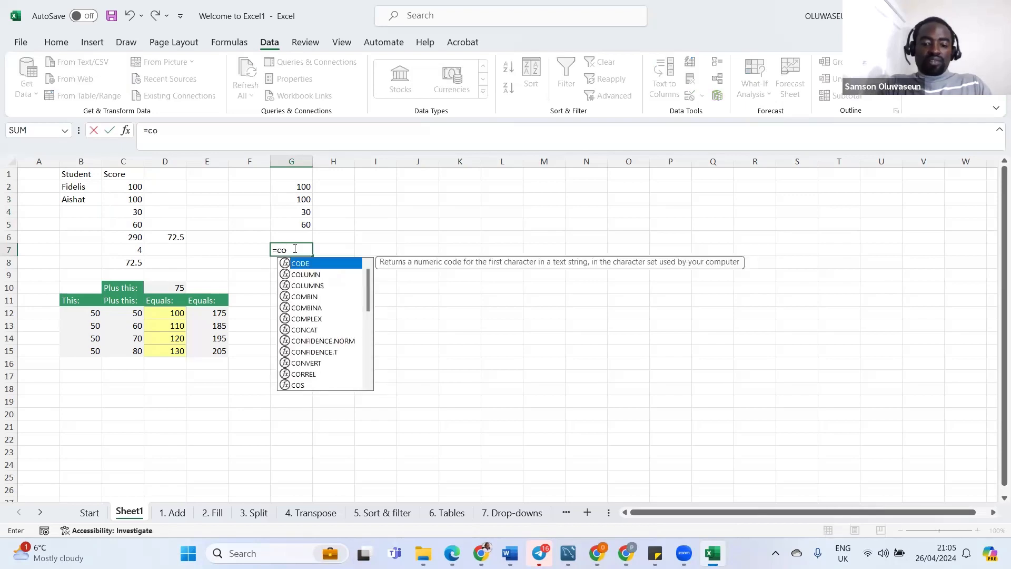
type("unt")
key("Tab")
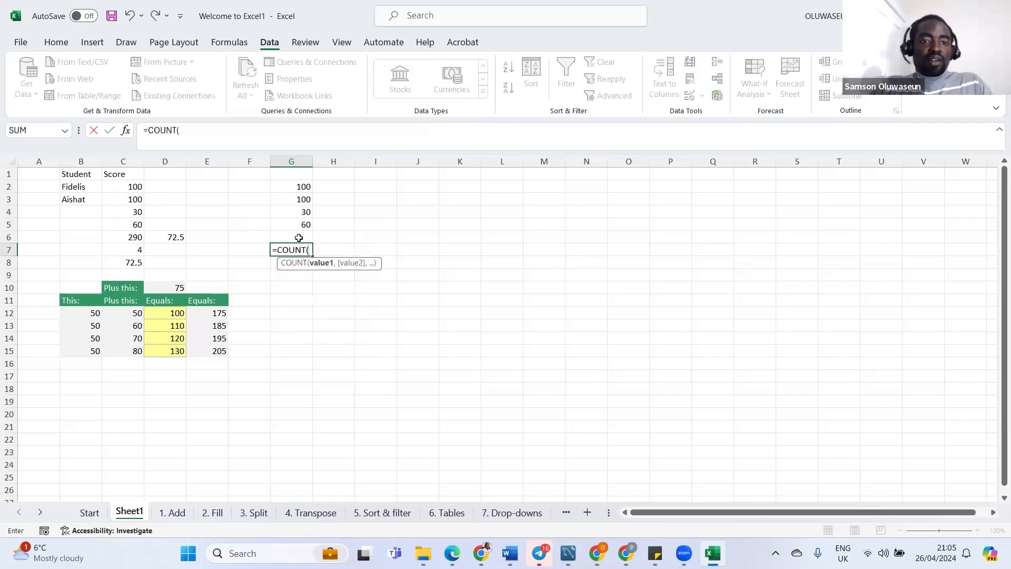
left_click_drag(297, 187, 291, 221)
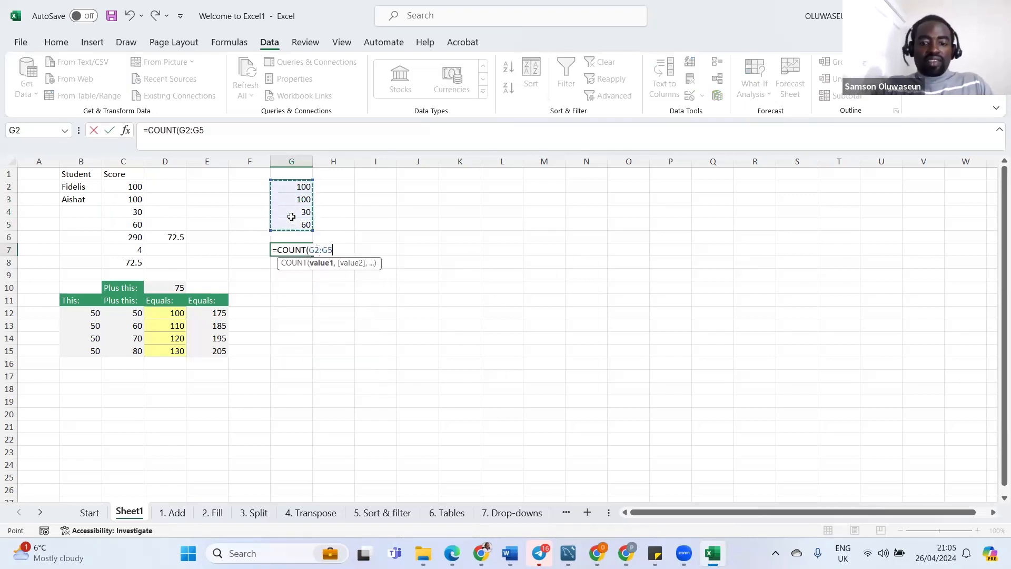
type(")")
key("Return")
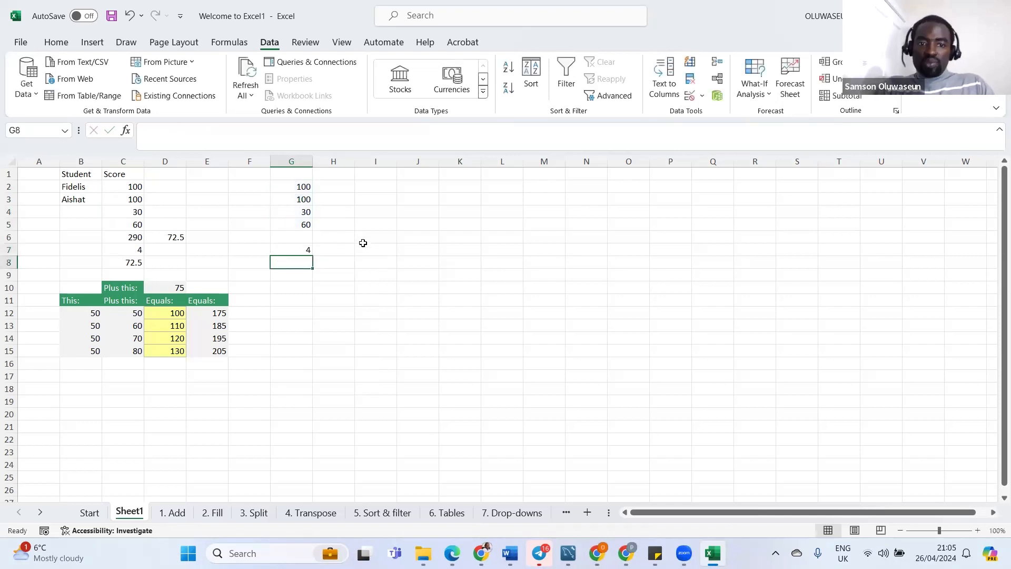
Count the non-empty cells among the copied scores in H7 with the formula =COUNTA(G2:G5)
left_click(344, 250)
type("=count")
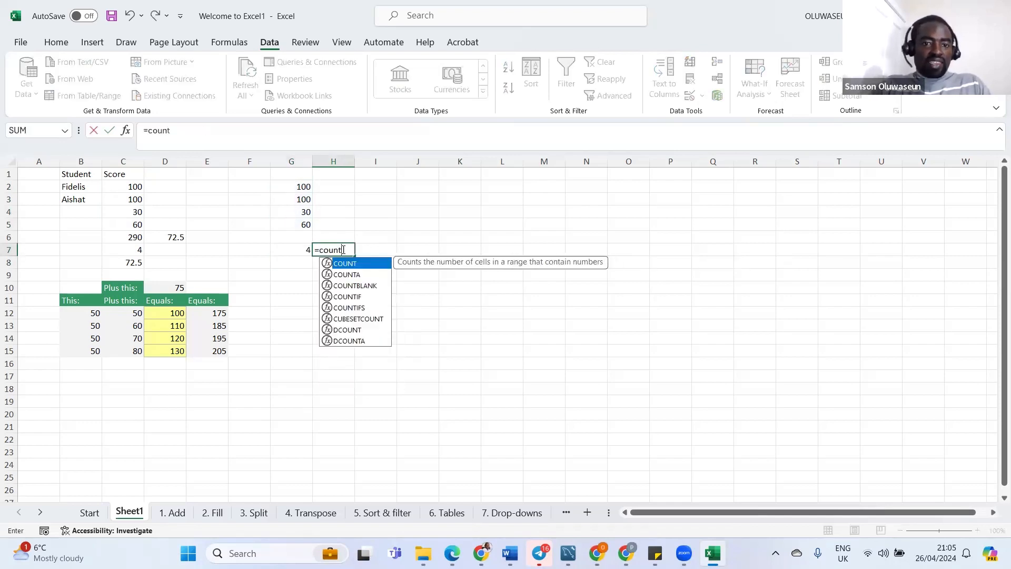
key("Down")
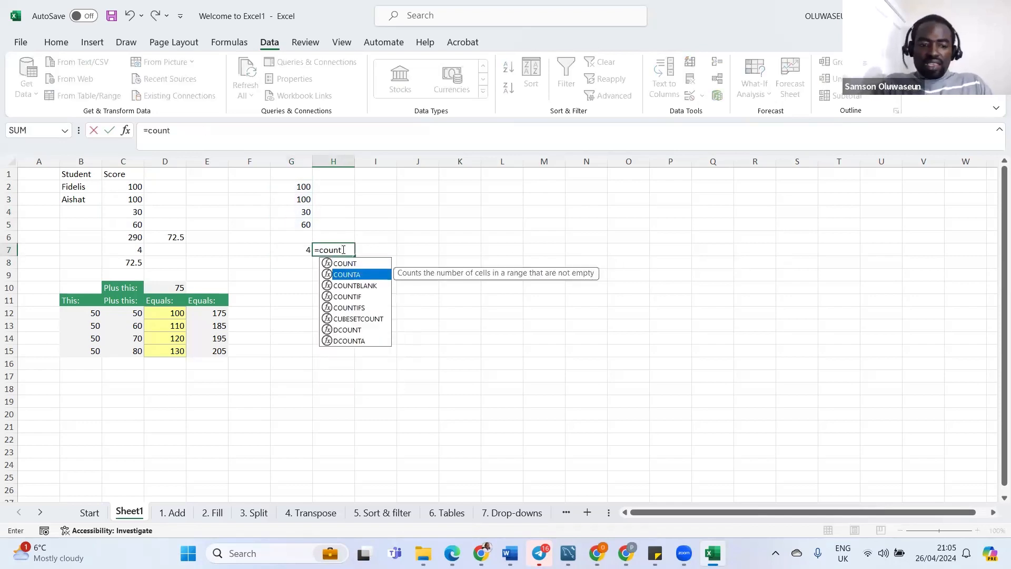
key("Tab")
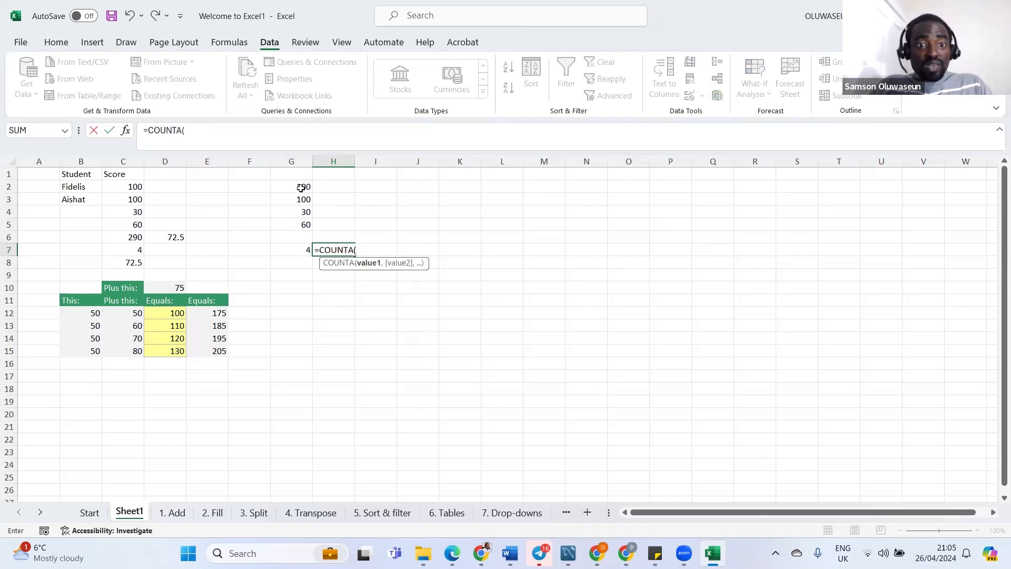
left_click_drag(298, 187, 293, 221)
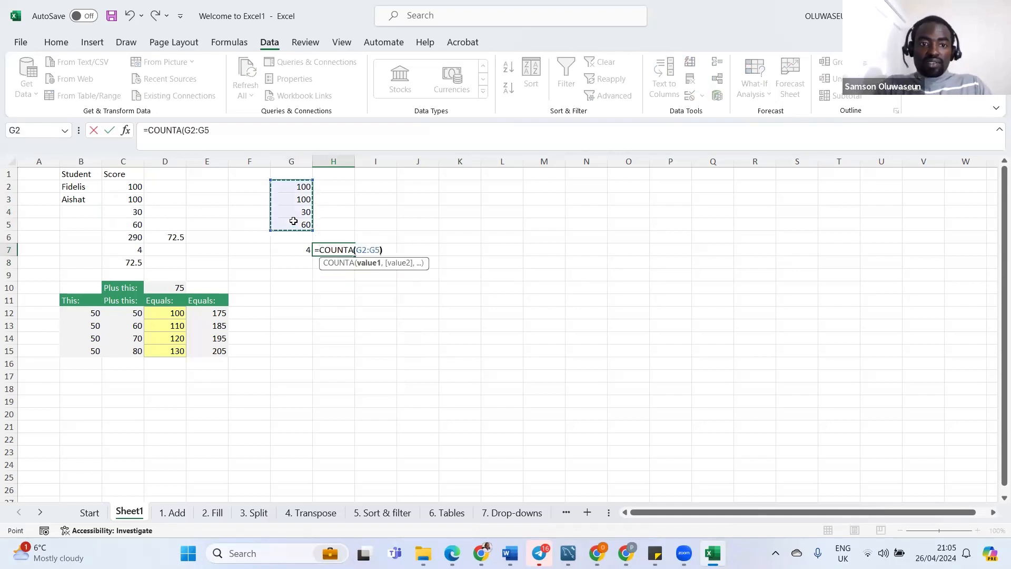
key("Return")
Clear the scores in G4 and G3 to test both count formulas, undo the deletions, and check the formula in H7
left_click(293, 221)
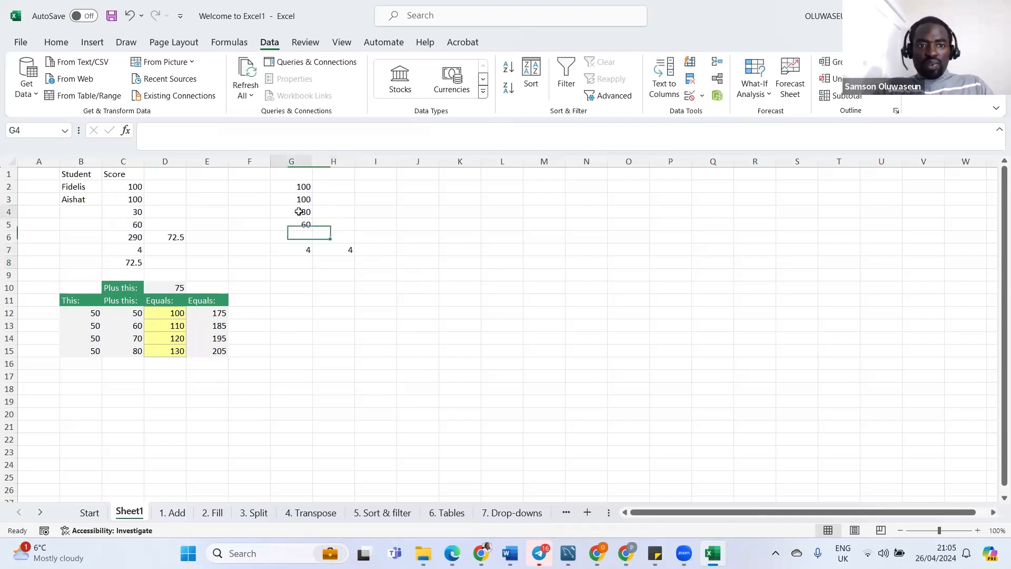
left_click(300, 212)
key("Delete")
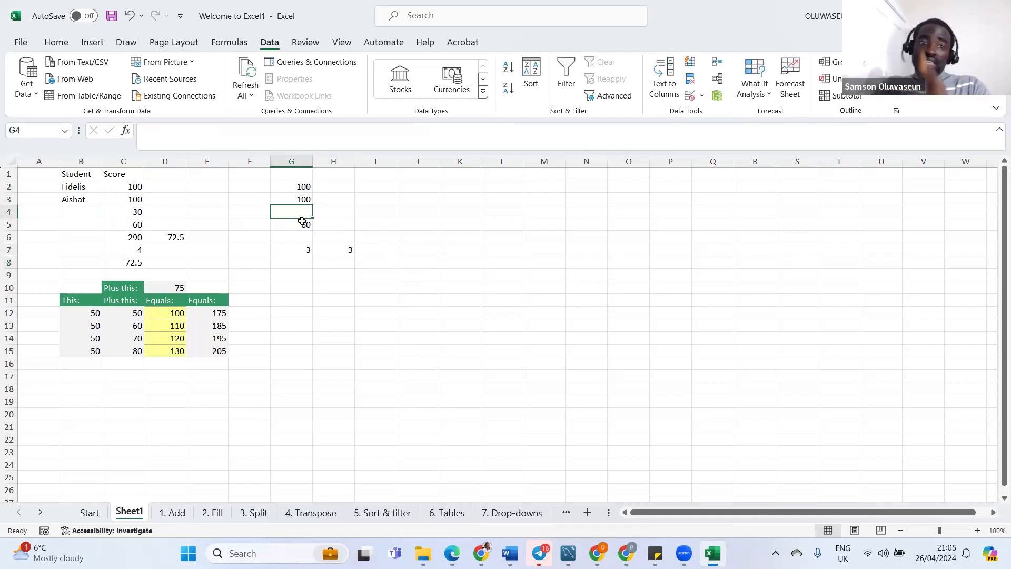
left_click(305, 221)
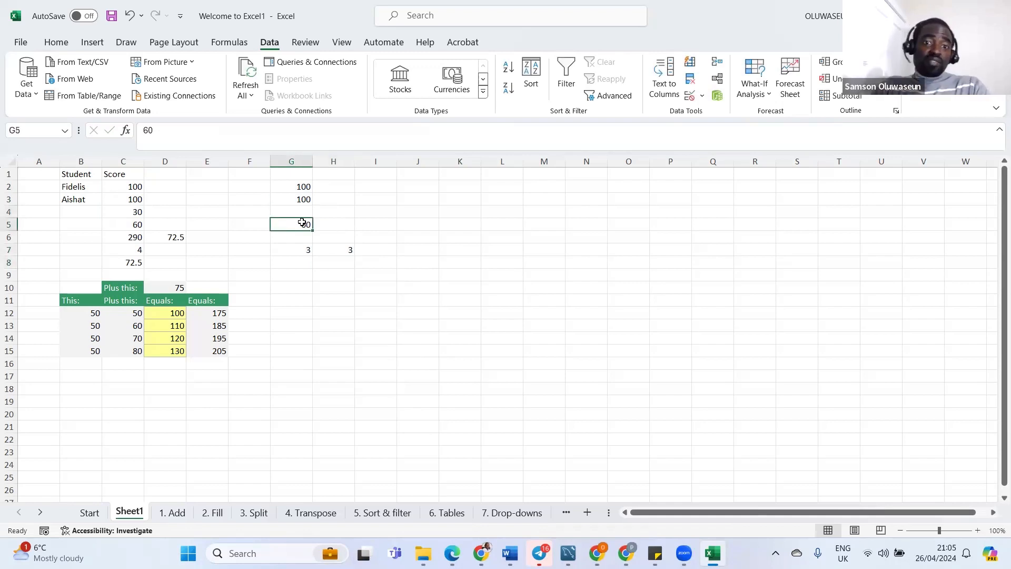
left_click(295, 197)
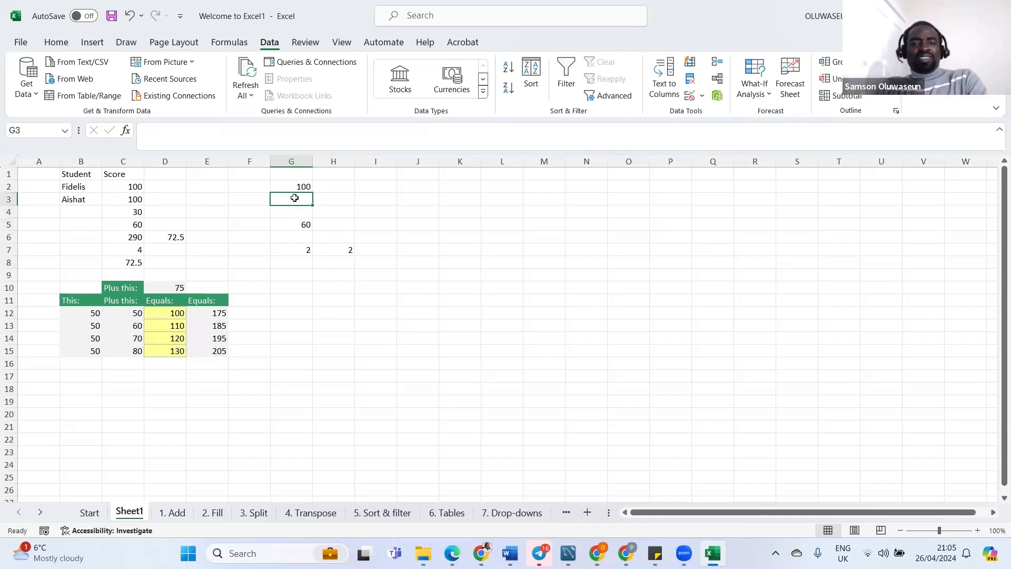
key("ctrl+z")
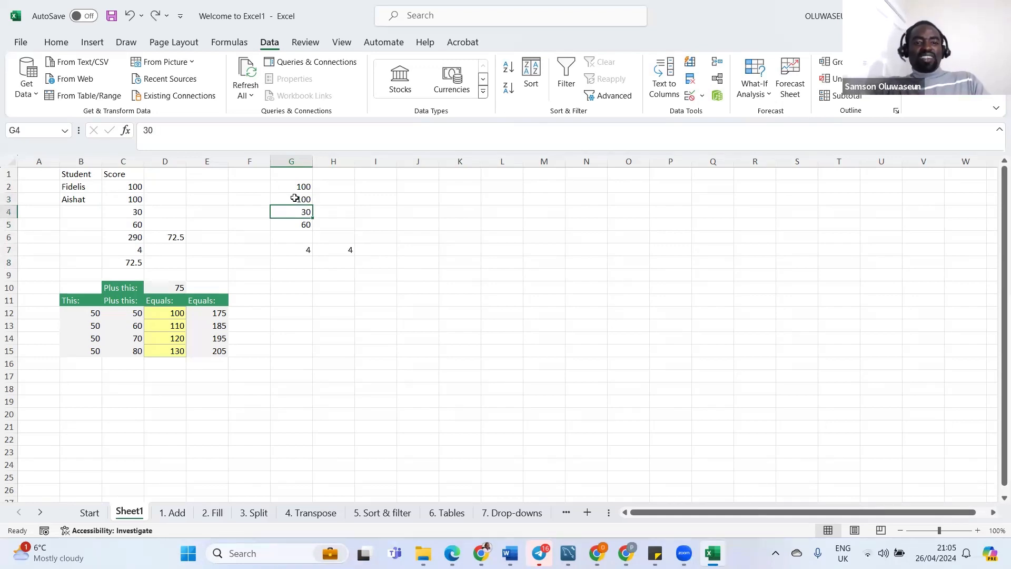
left_click(321, 248)
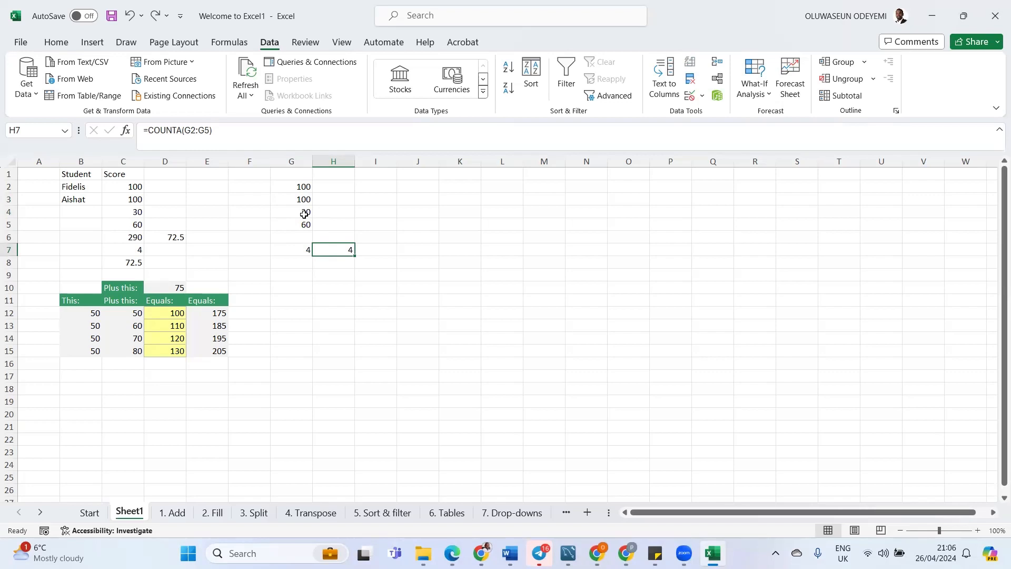
Enter the value 1 in each of the cells J2 to J5
left_click(426, 185)
type("1")
key("Return")
type("1")
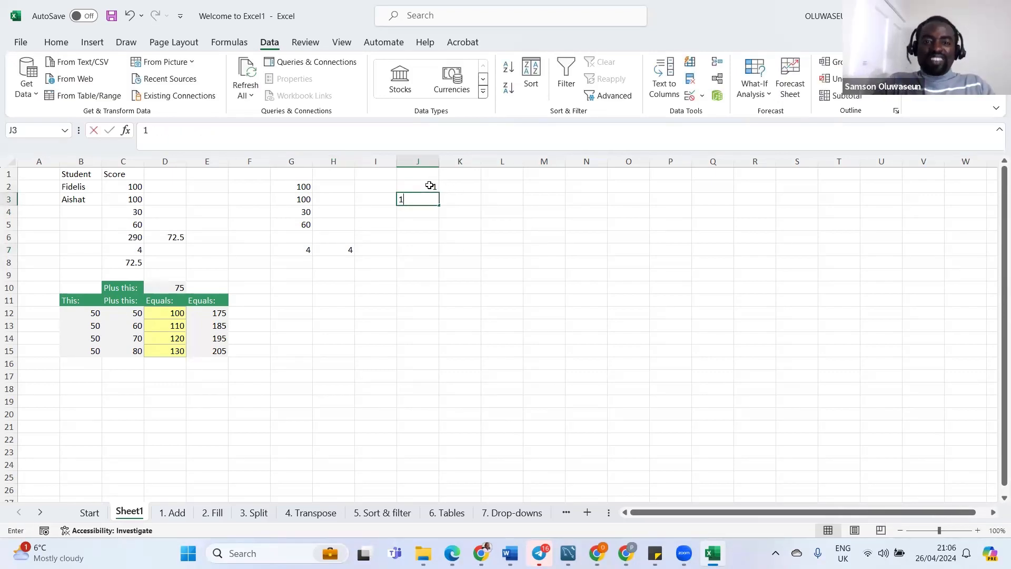
key("Return")
type("1")
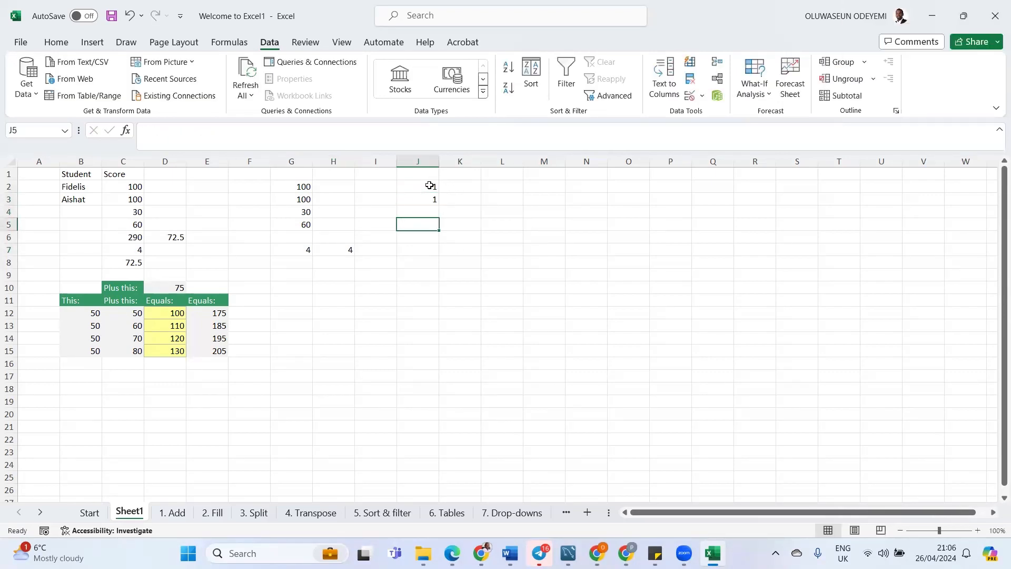
key("Return")
type("1")
key("Return")
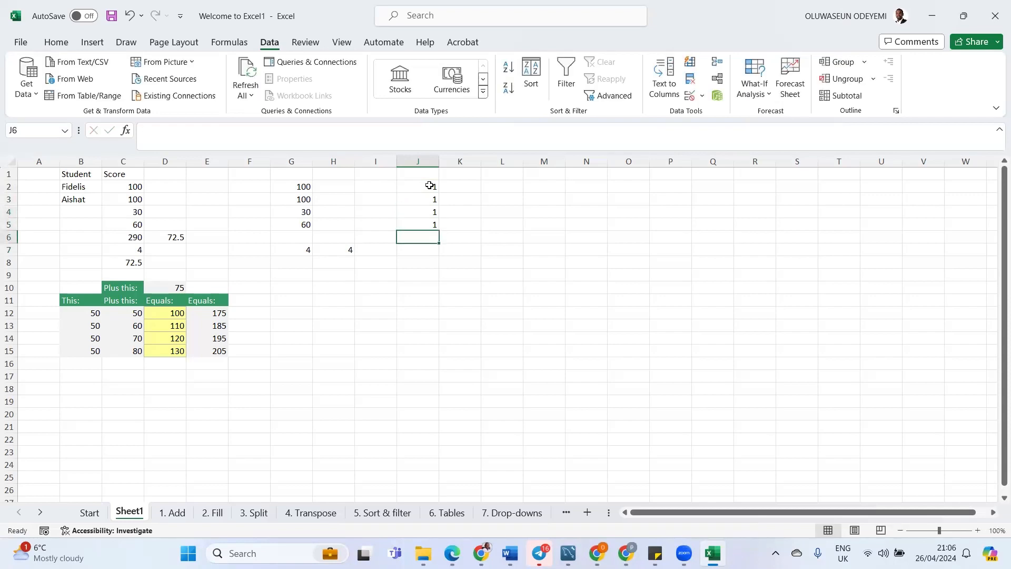
Copy the SUM formula from C6 into J6 to total the ones in J2:J5
left_click(132, 241)
key("ctrl+c")
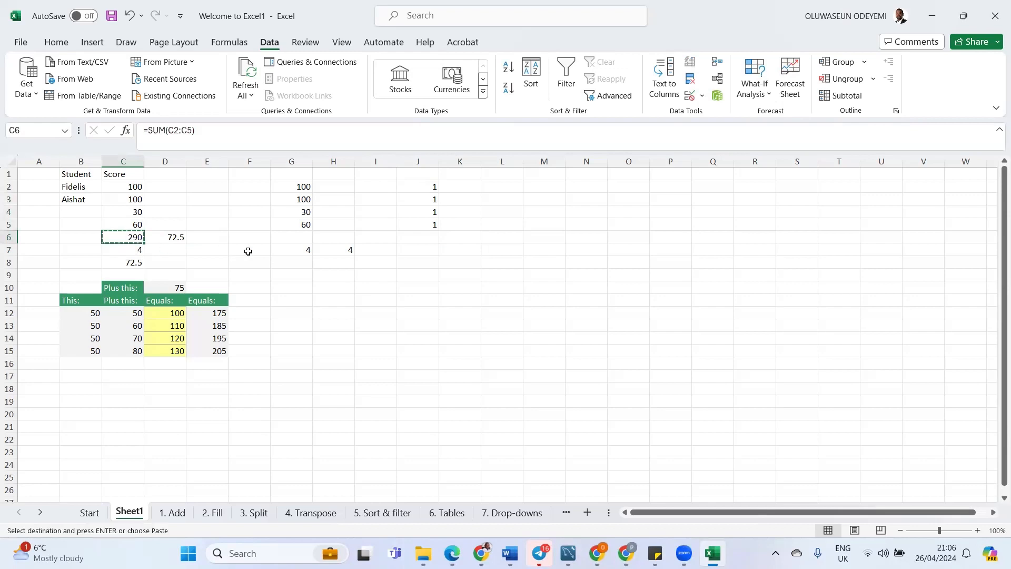
left_click(421, 236)
key("ctrl+v")
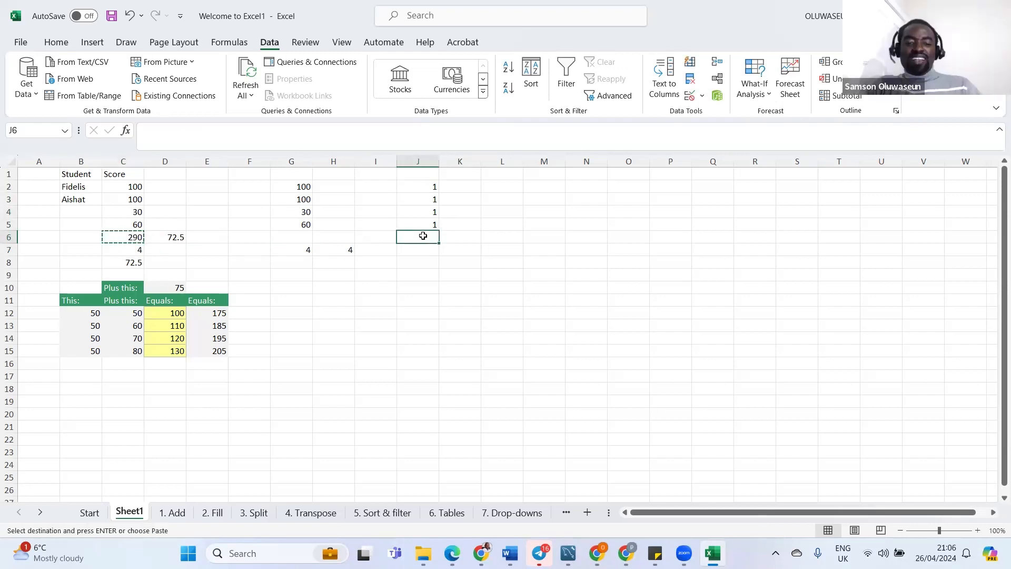
key("Right")
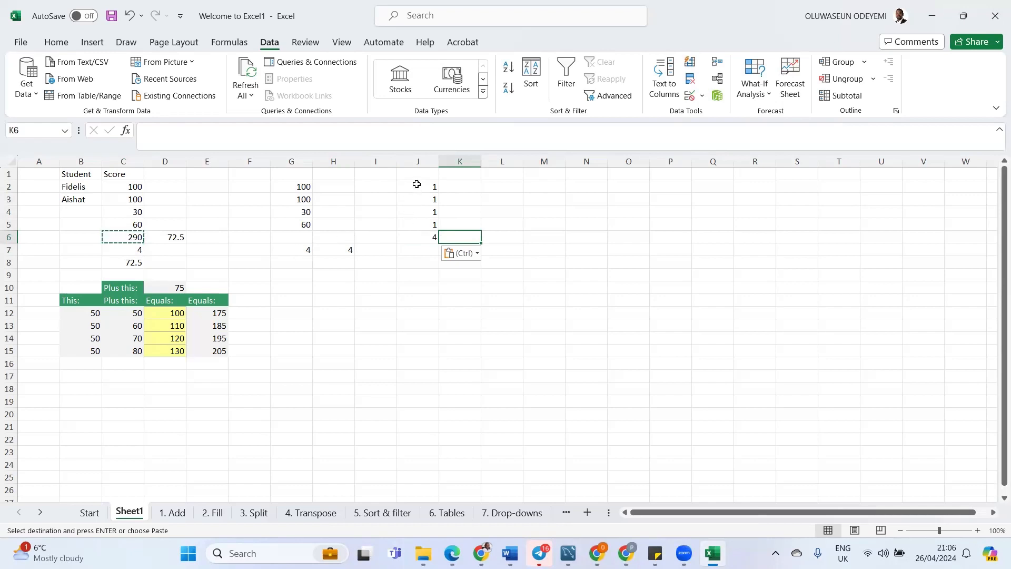
Count the ones in K6 with the formula =COUNT(J2:J5)
left_click_drag(416, 184, 416, 219)
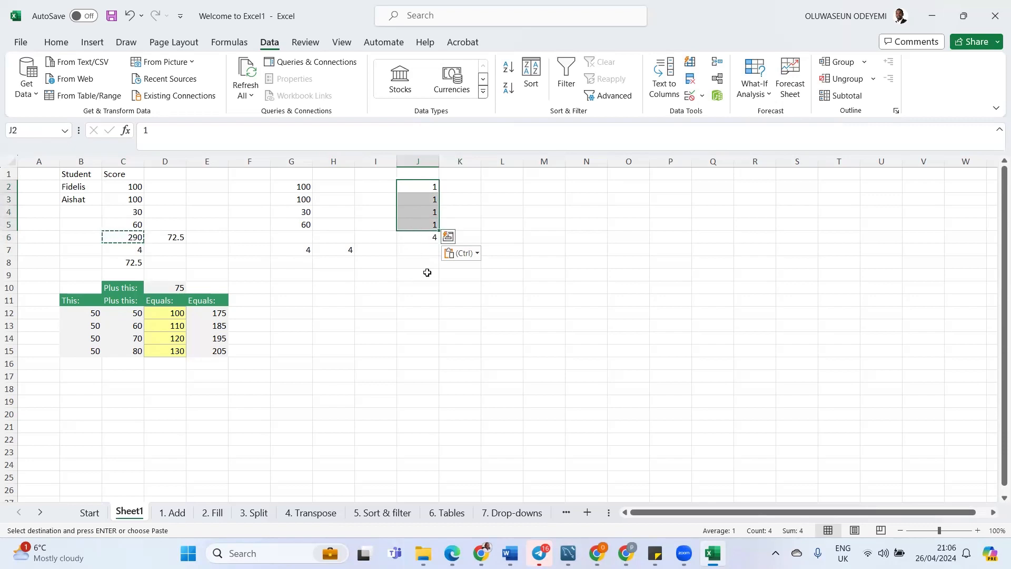
left_click(415, 295)
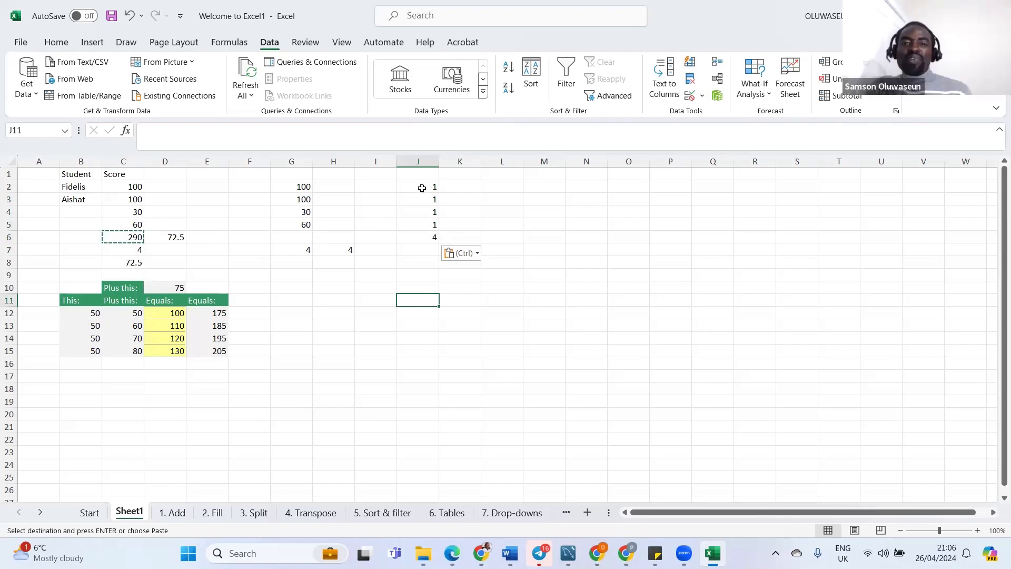
left_click_drag(422, 183, 422, 225)
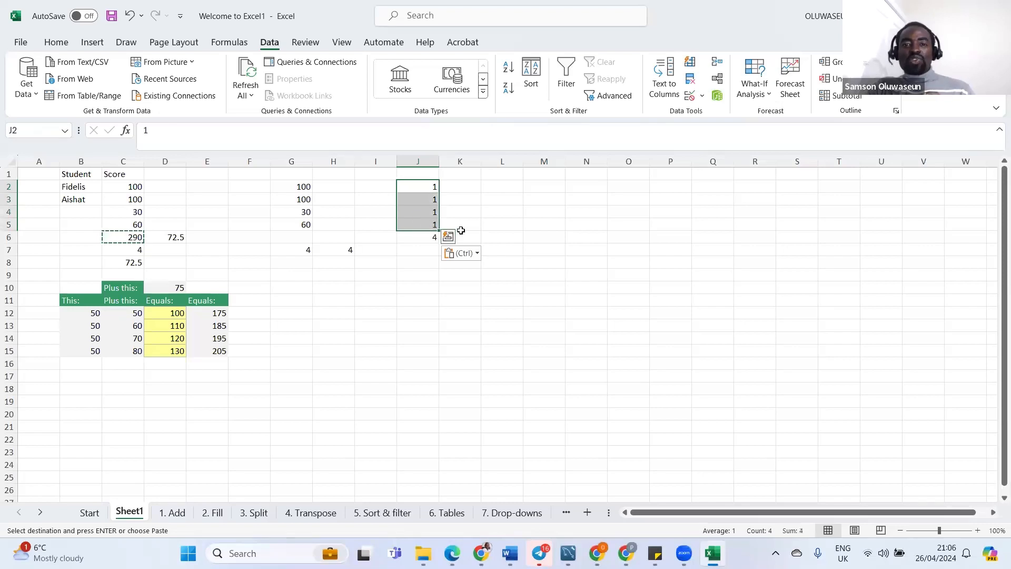
left_click(477, 239)
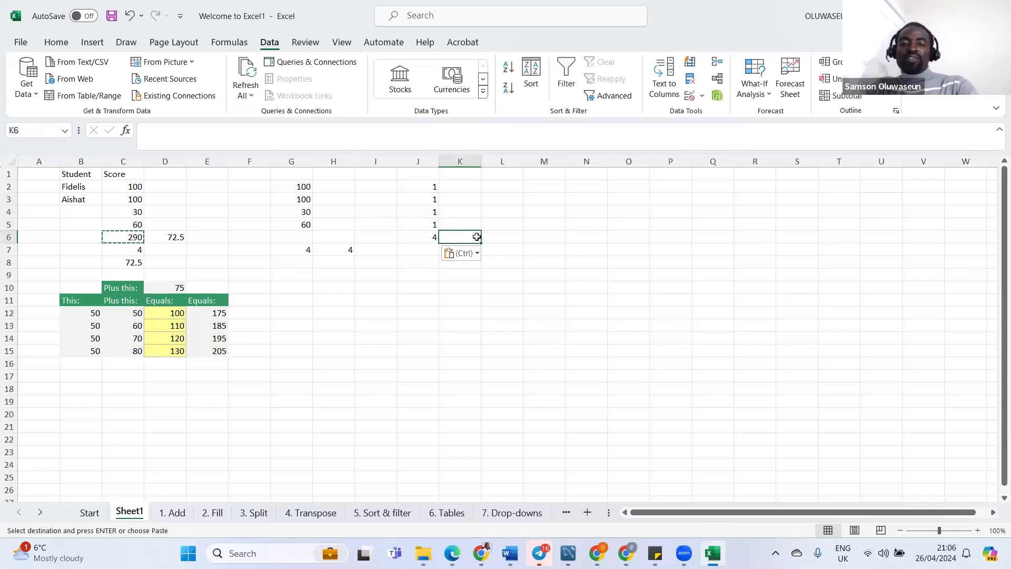
type("=cou")
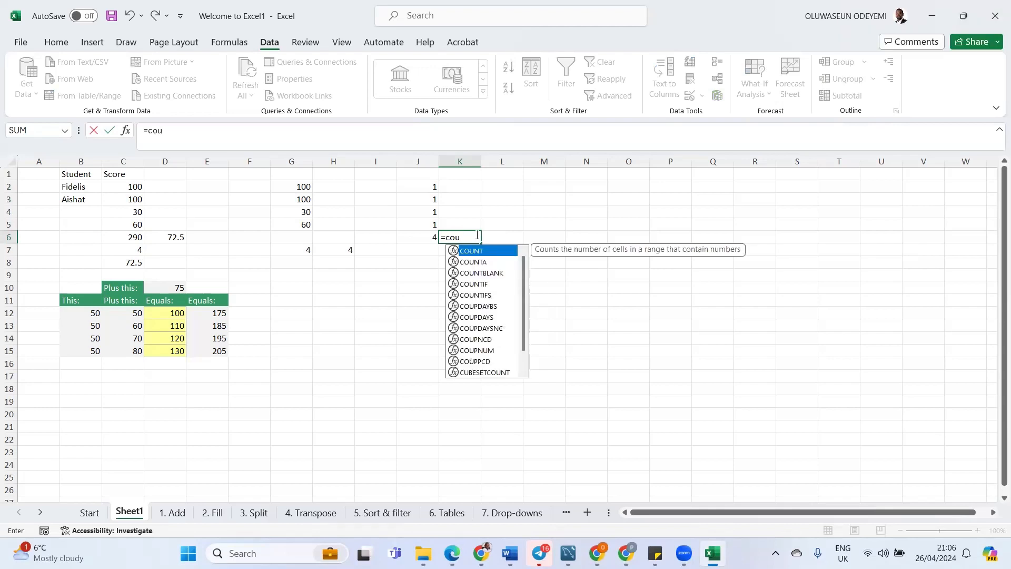
key("Tab")
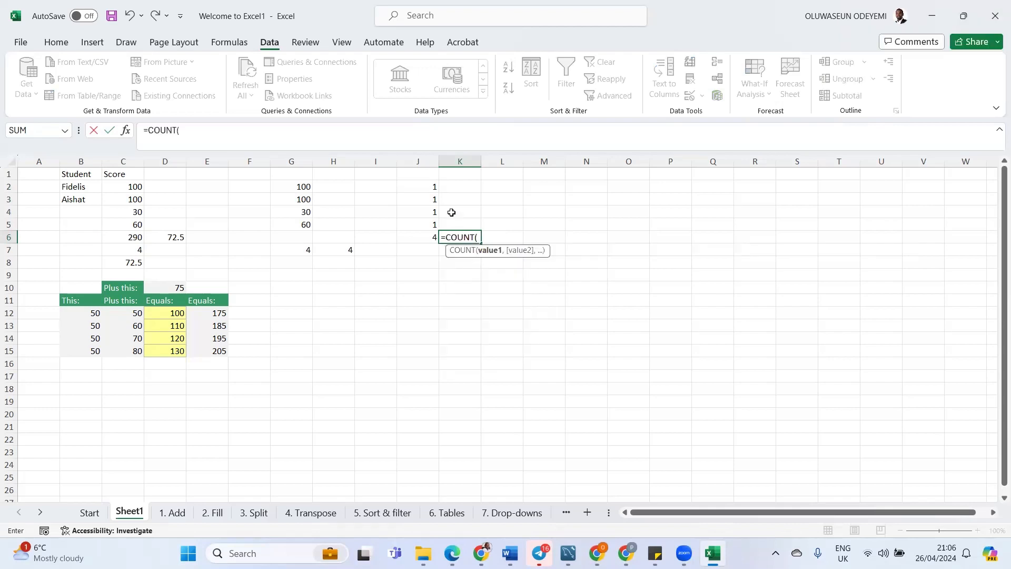
left_click_drag(419, 190, 422, 221)
key("Return")
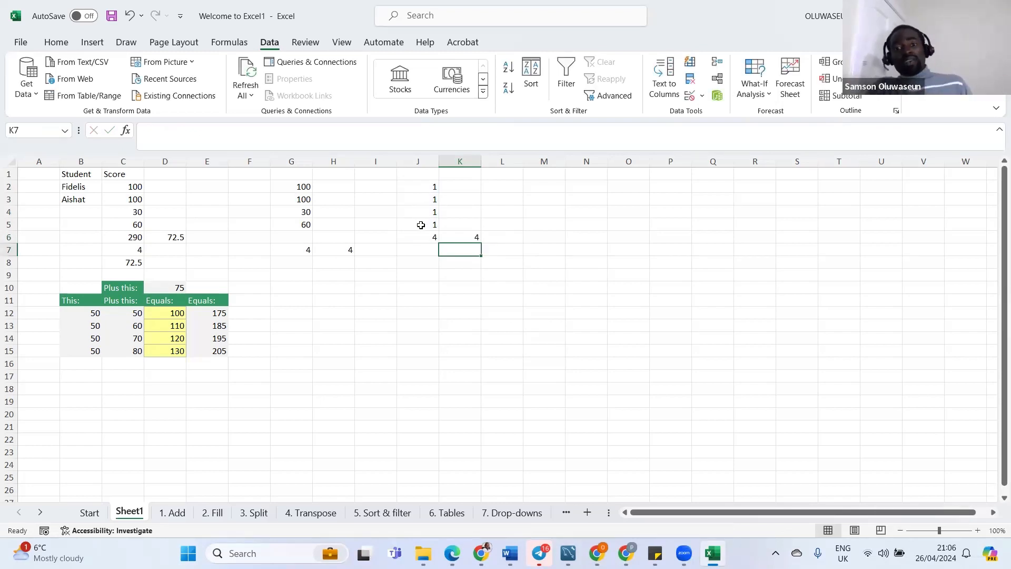
Compare the SUM in J6 with the COUNT in K6, and examine the scores in G2:G5, cell D10 and the formula in E12
left_click(451, 235)
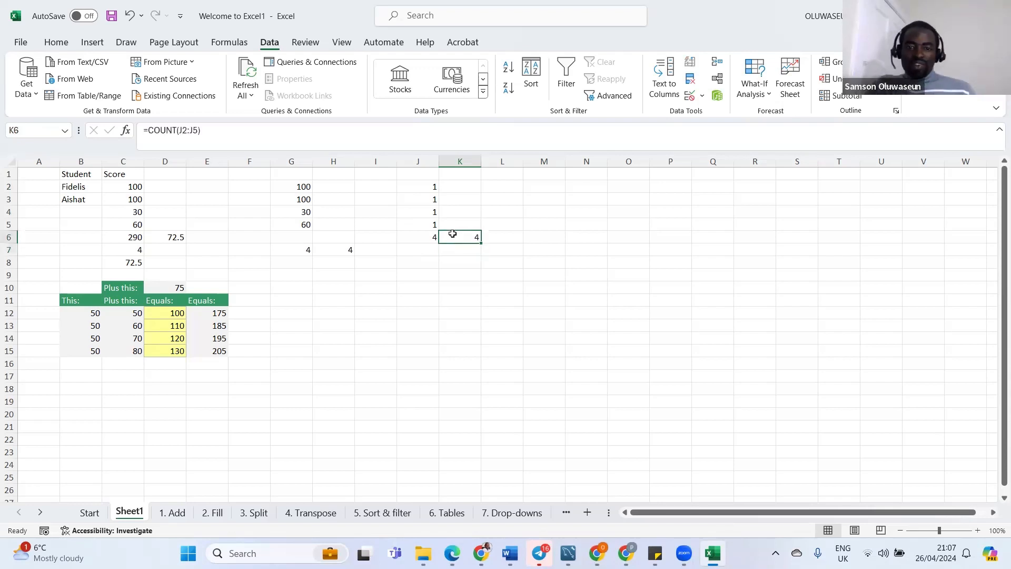
left_click_drag(416, 232, 442, 233)
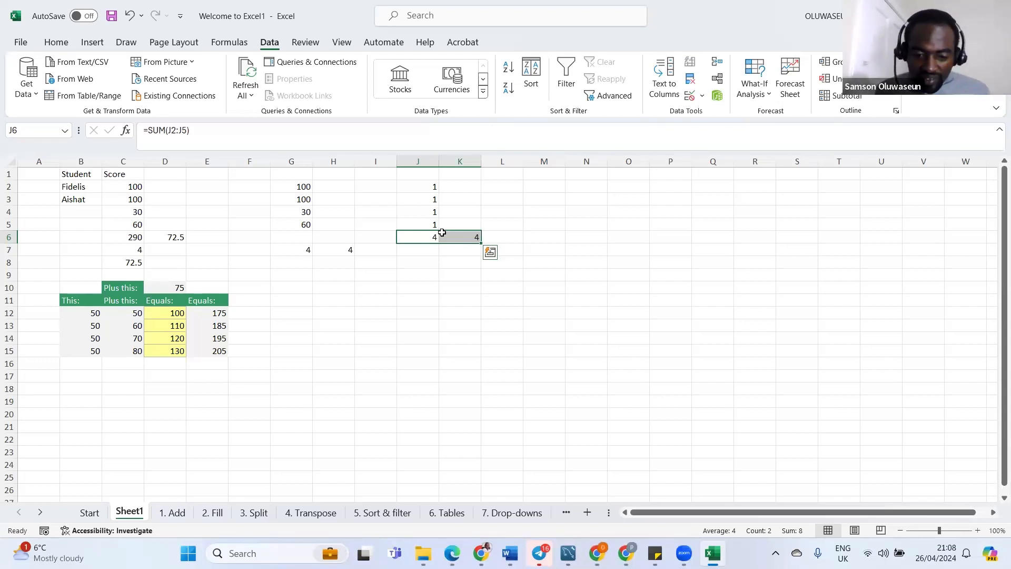
key("Down")
key("Down")
key("Down")
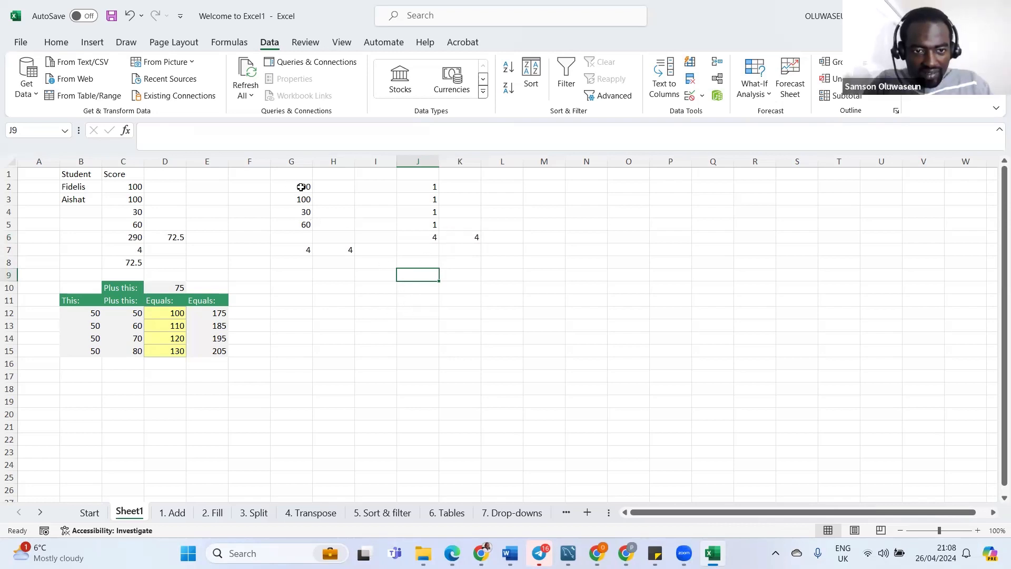
left_click_drag(302, 187, 294, 231)
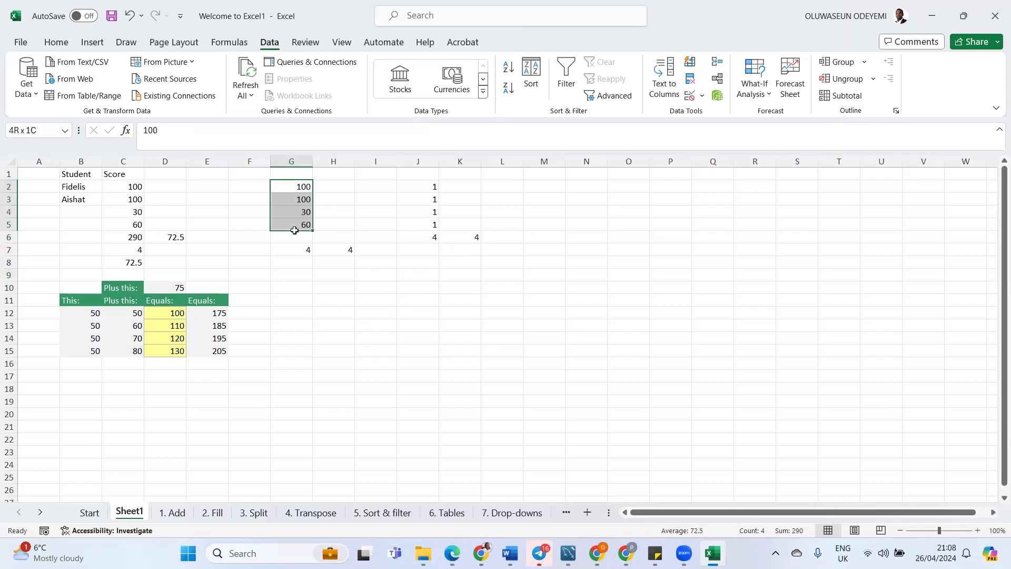
left_click_drag(304, 265, 307, 283)
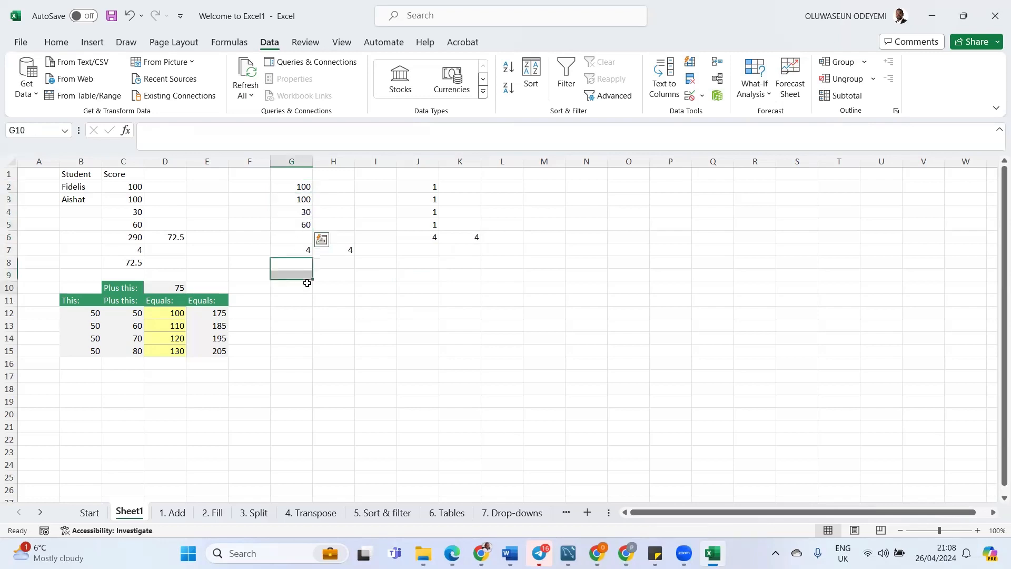
left_click(307, 285)
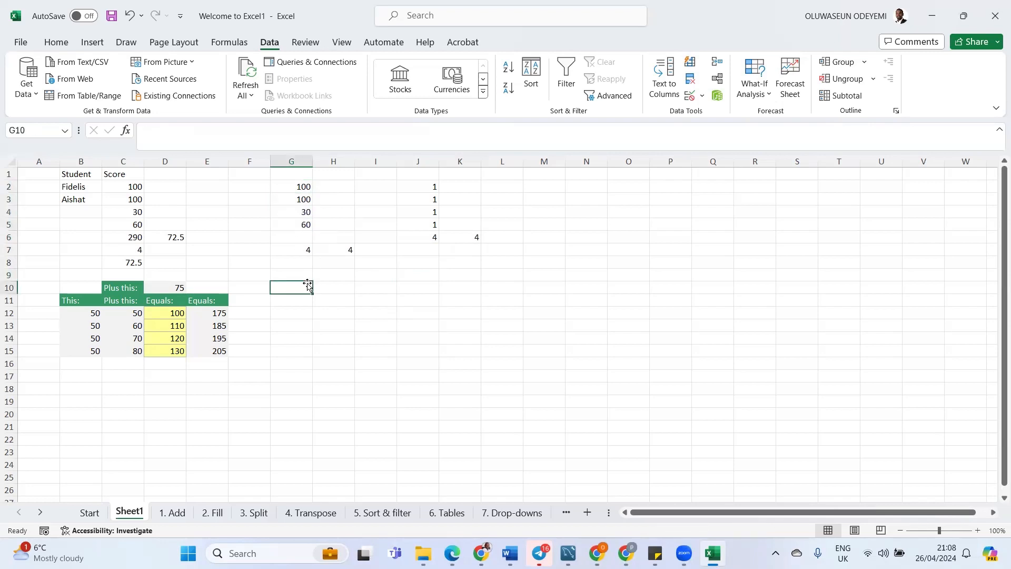
left_click(171, 288)
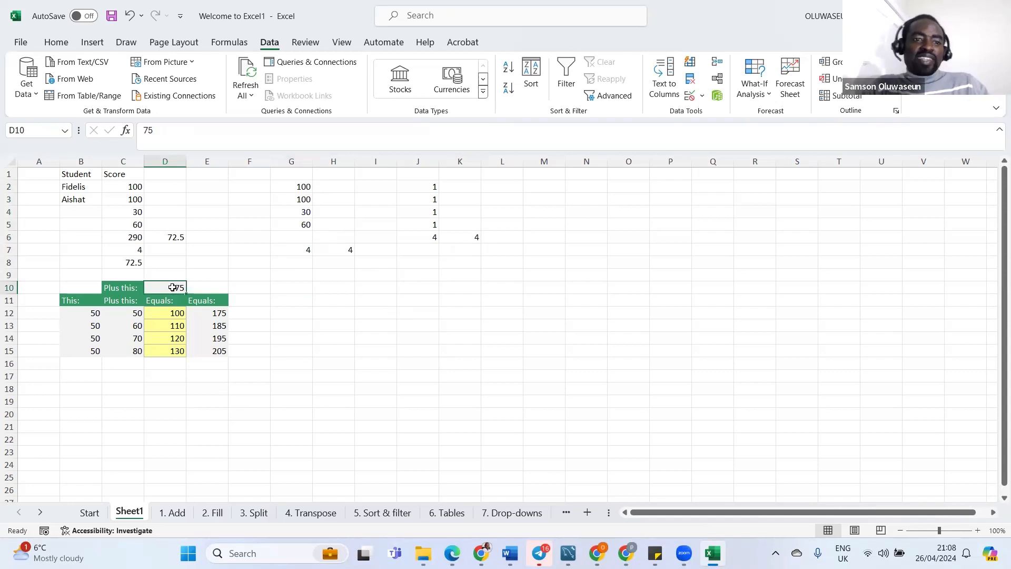
left_click(215, 312)
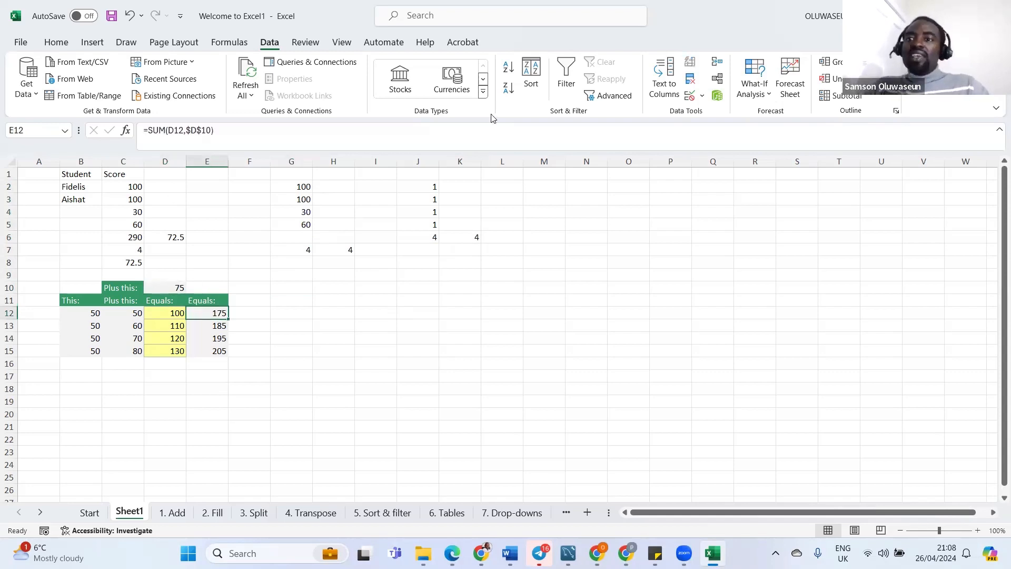
left_click(711, 338)
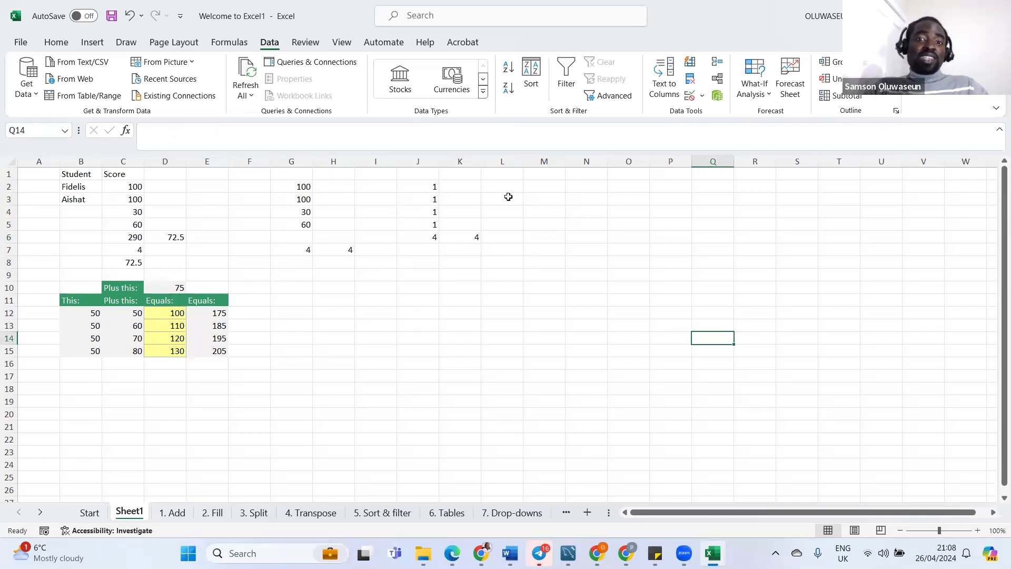
Enter 5 in H12 and reference it from I13 with the absolute formula =$H$12
left_click(316, 317)
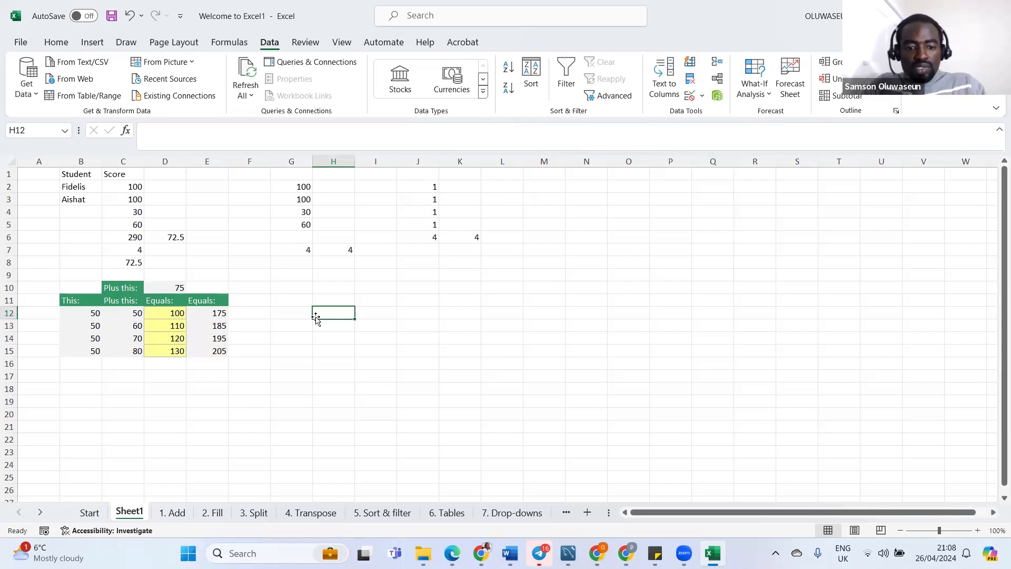
type("5")
left_click(368, 322)
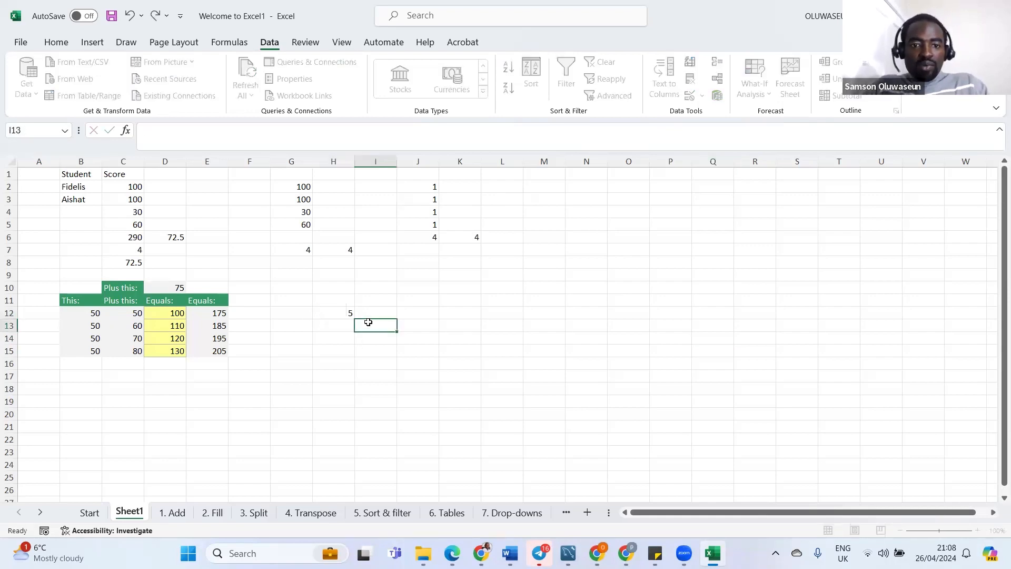
type("=")
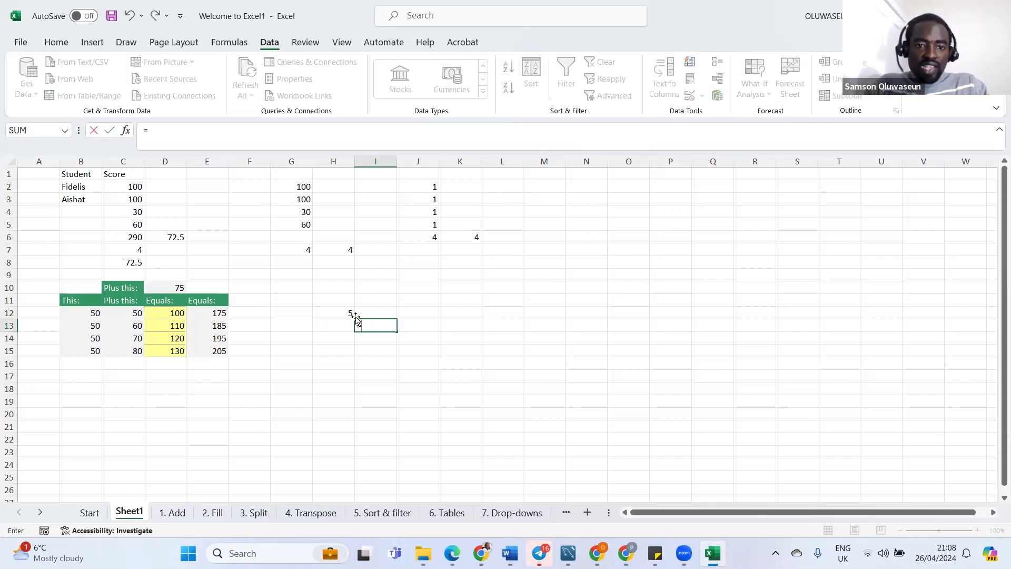
left_click(339, 312)
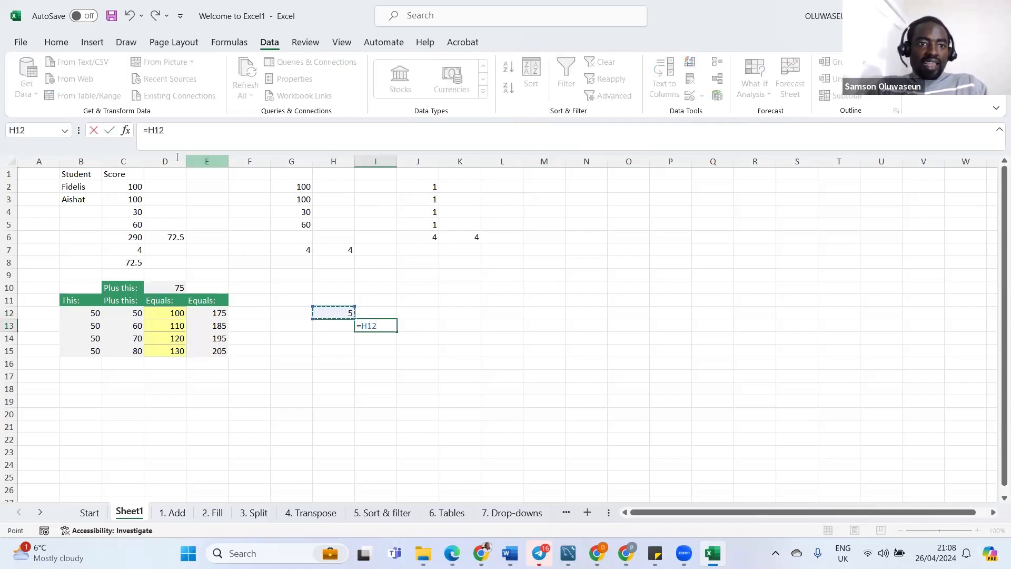
left_click_drag(165, 131, 148, 133)
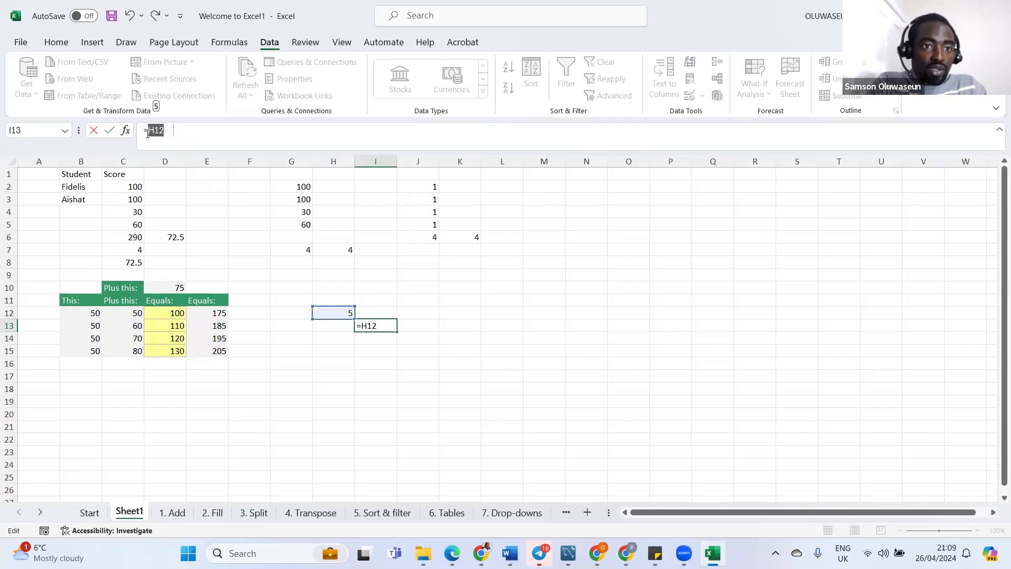
key("F4")
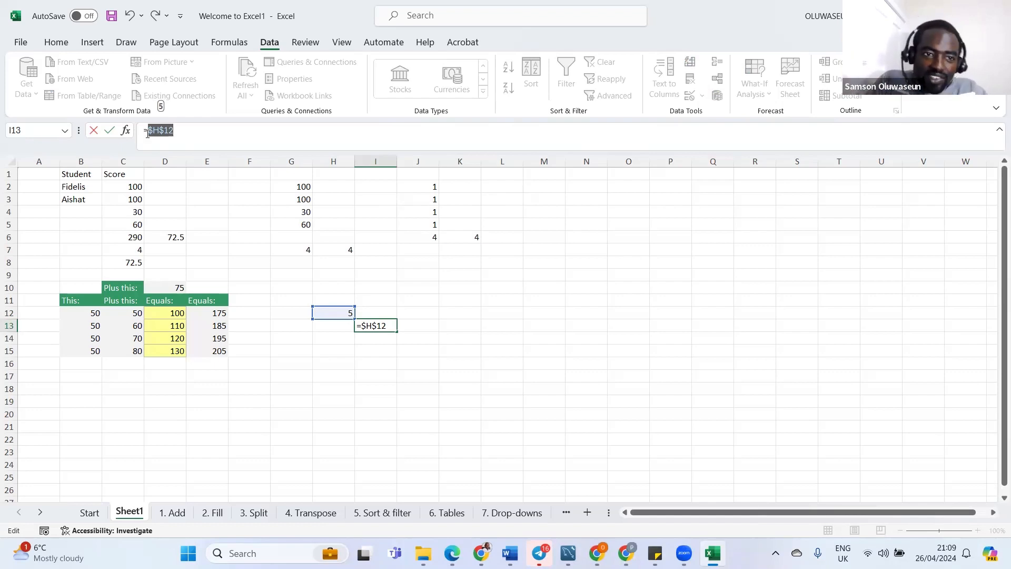
key("Return")
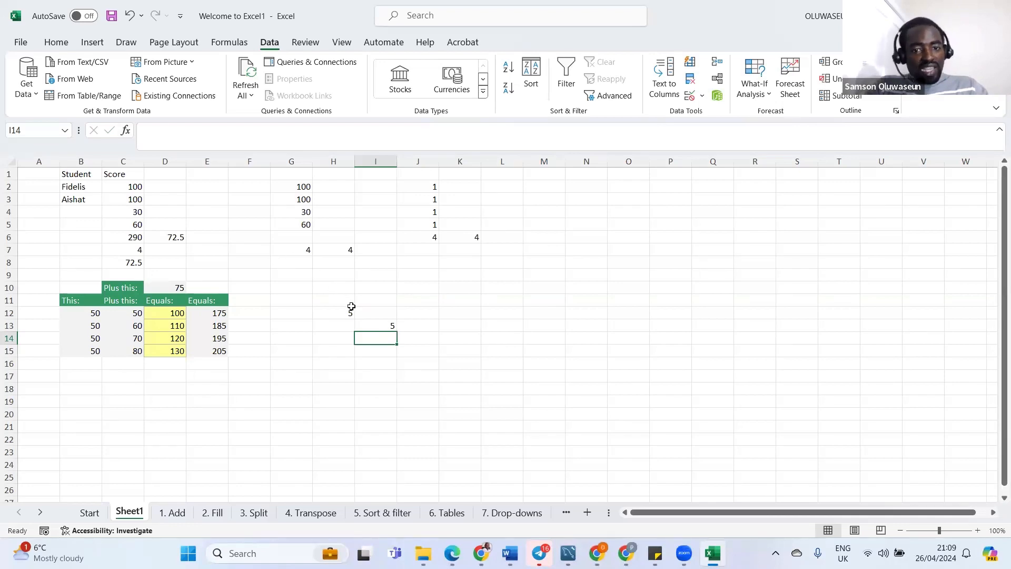
In I13's formula, remove the dollar sign before the column letter H and reinsert it to restore =$H$12
left_click(360, 325)
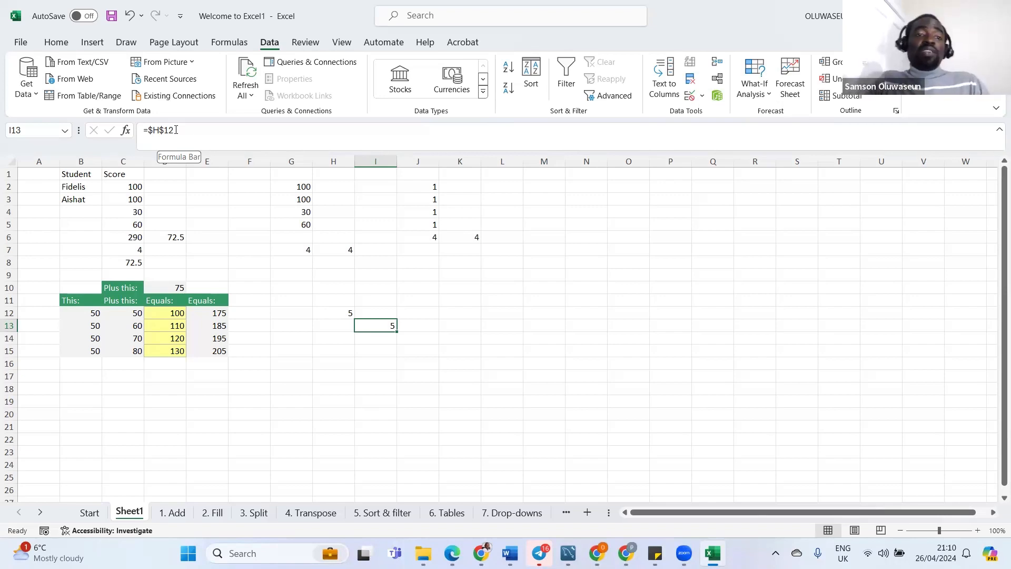
key("Left")
key("Left")
key("Right")
key("Right")
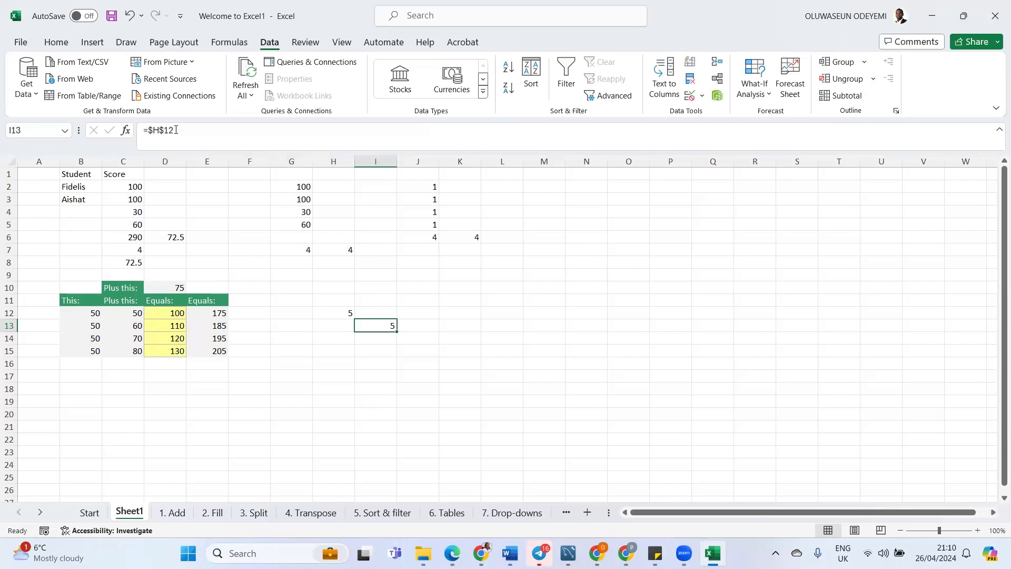
left_click(153, 130)
key("BackSpace")
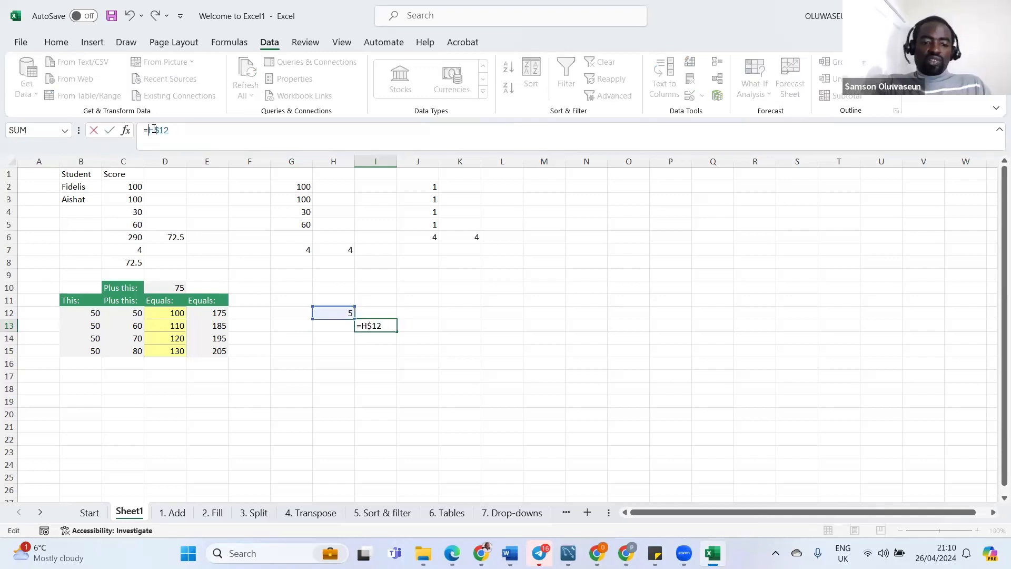
type("$")
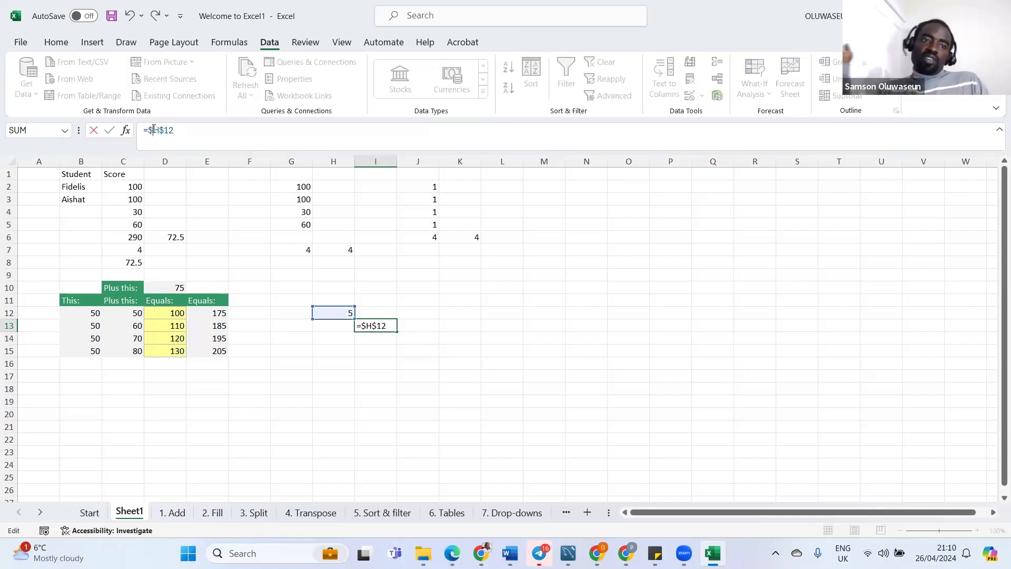